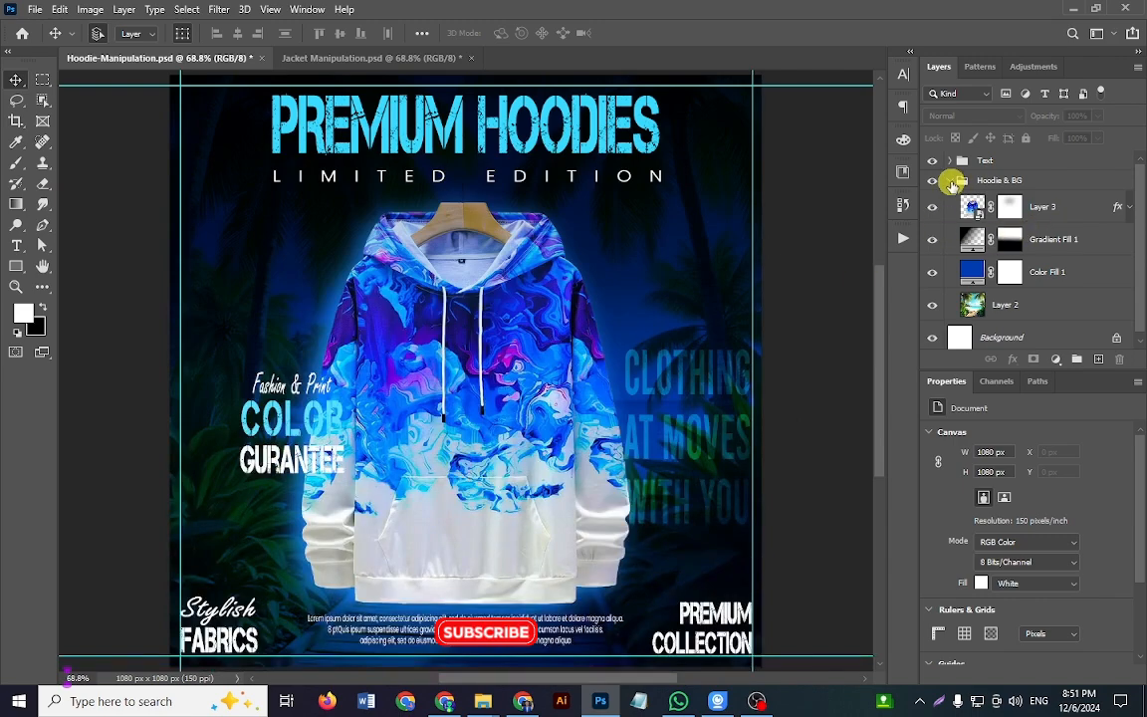
Step: Hide the Text group, Layer 3, Gradient Fill 1 and Color Fill 1 so only the beach image remains shown in the hoodie design
left_click(951, 182)
left_click(950, 181)
left_click(937, 181)
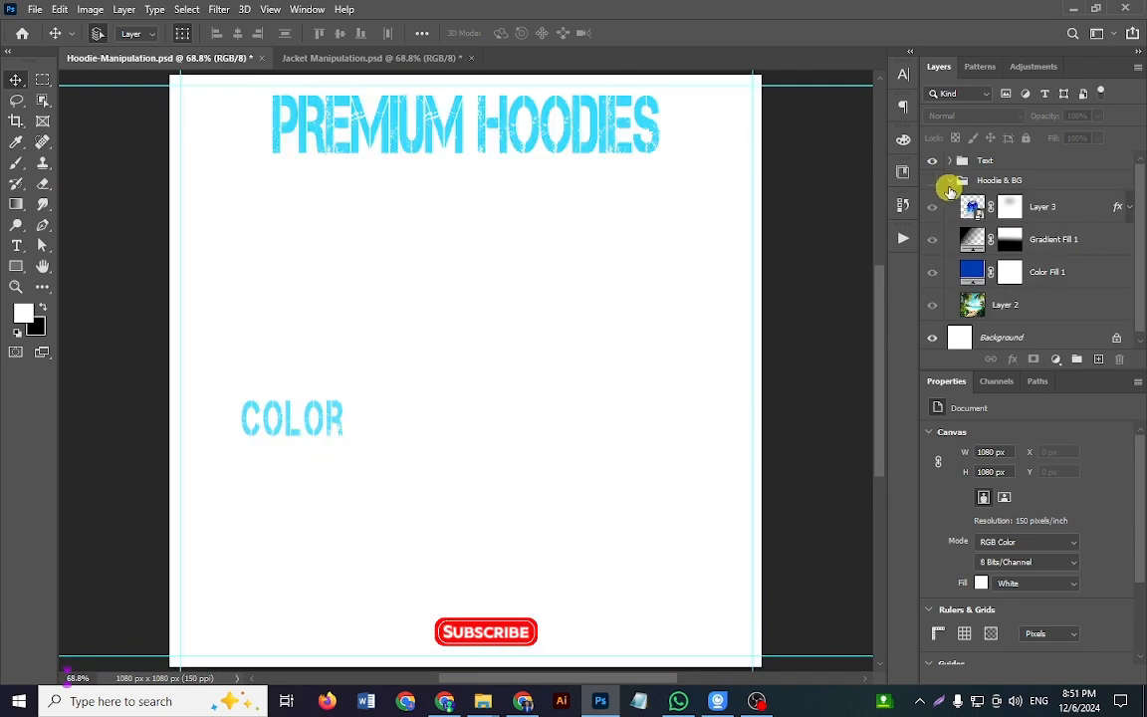
left_click(937, 184)
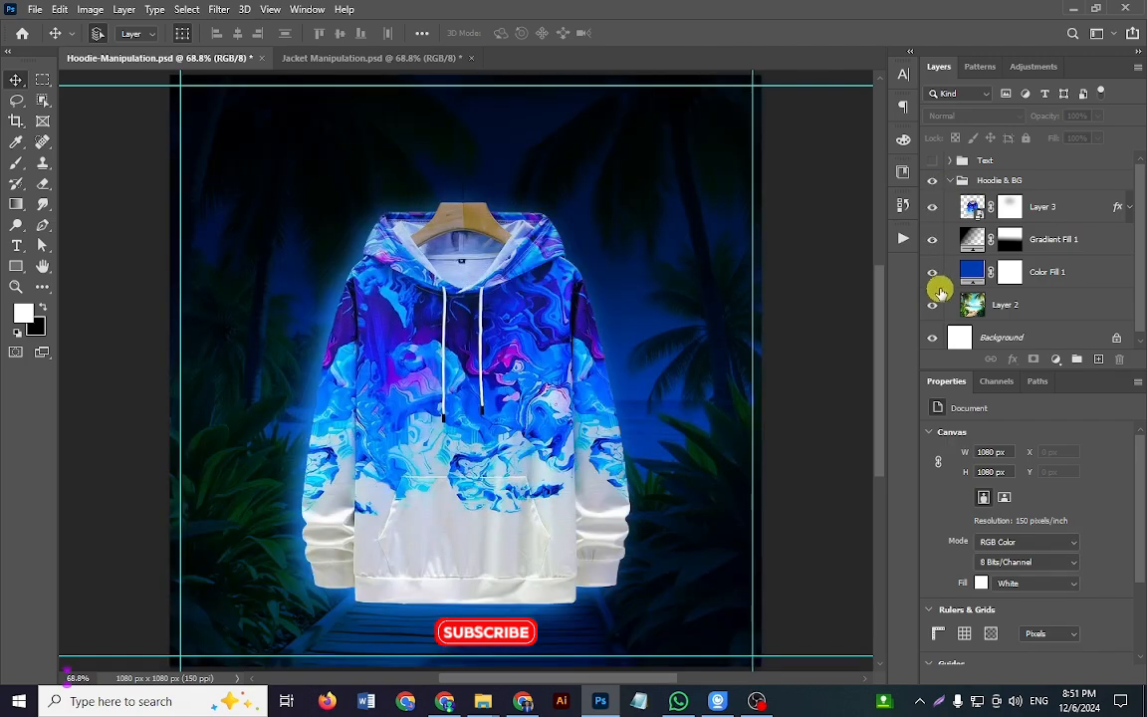
left_click_drag(936, 276, 934, 180)
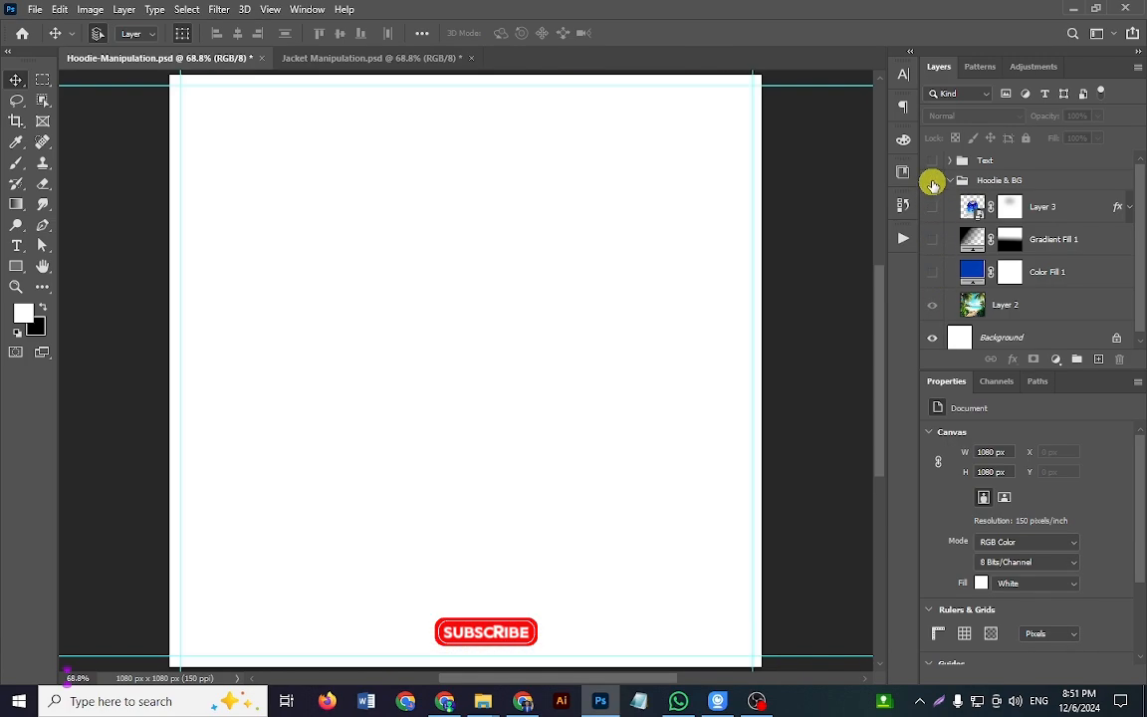
left_click(937, 184)
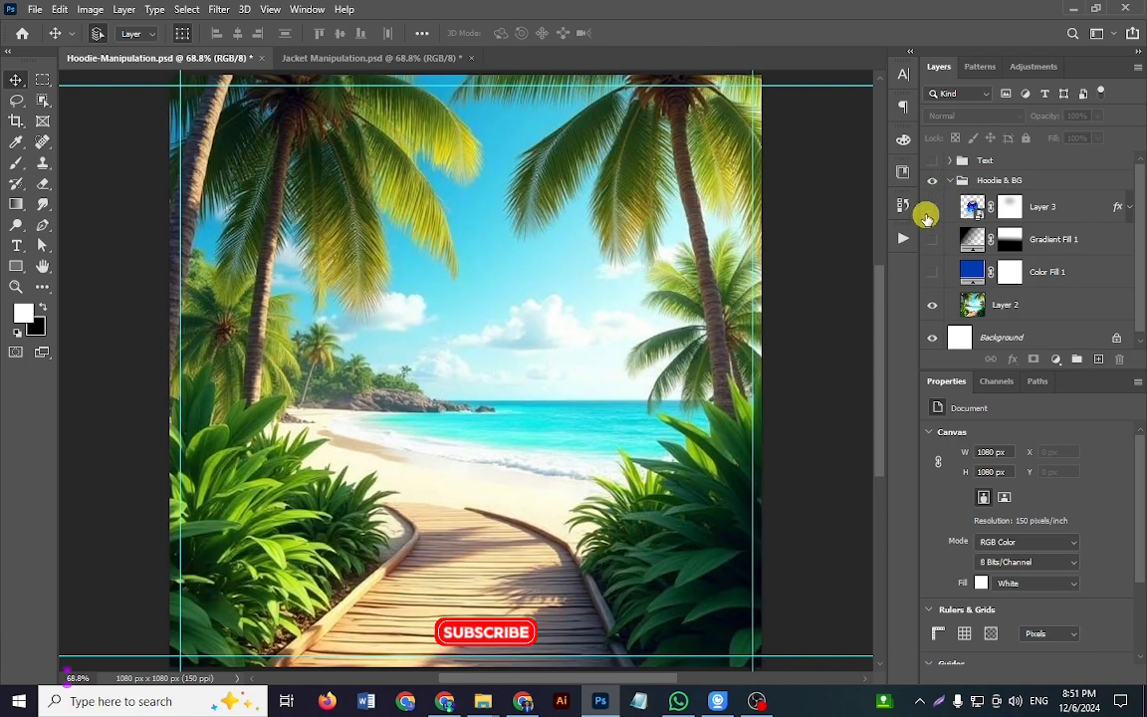
scroll(546, 447, "down", 1)
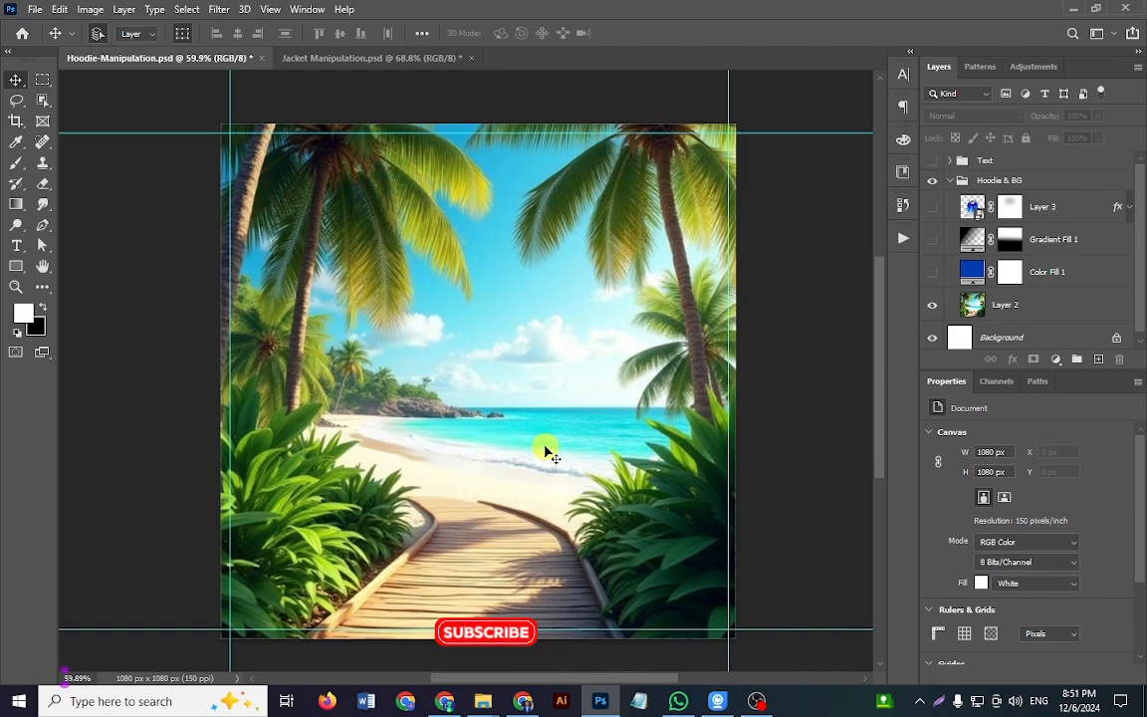
scroll(549, 453, "up", 1)
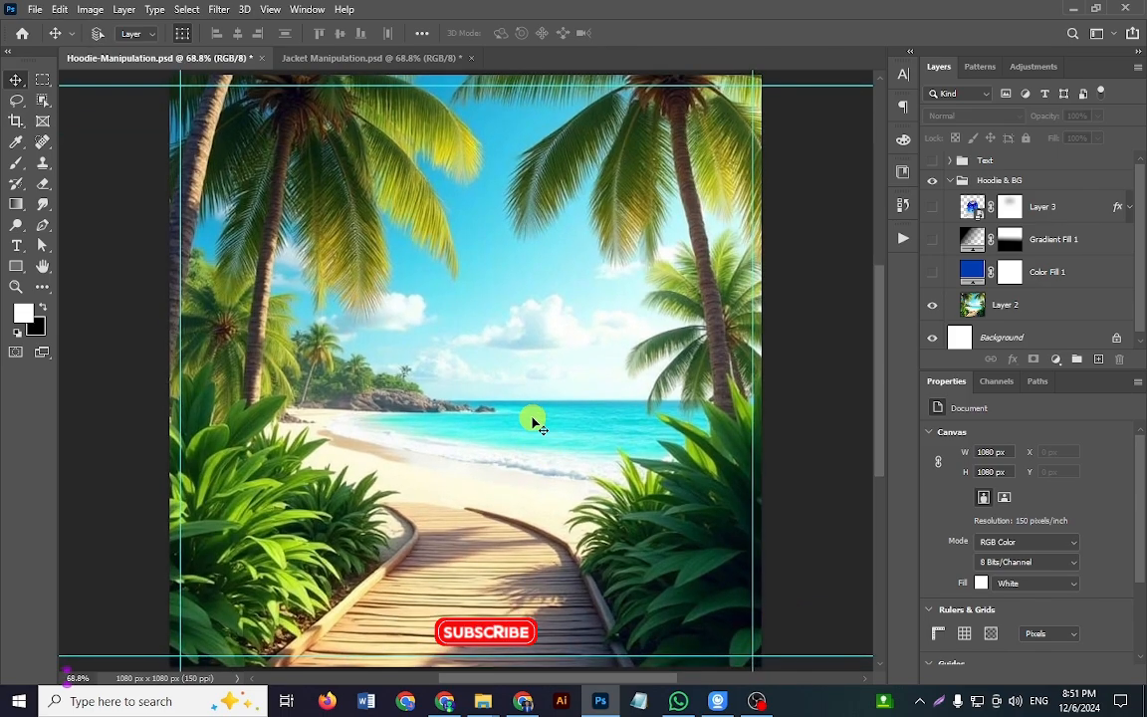
Step: Create a new 1080 x 1080 px document at 72 pixels/inch in RGB color with a white background
key("ctrl+n")
left_click(200, 225)
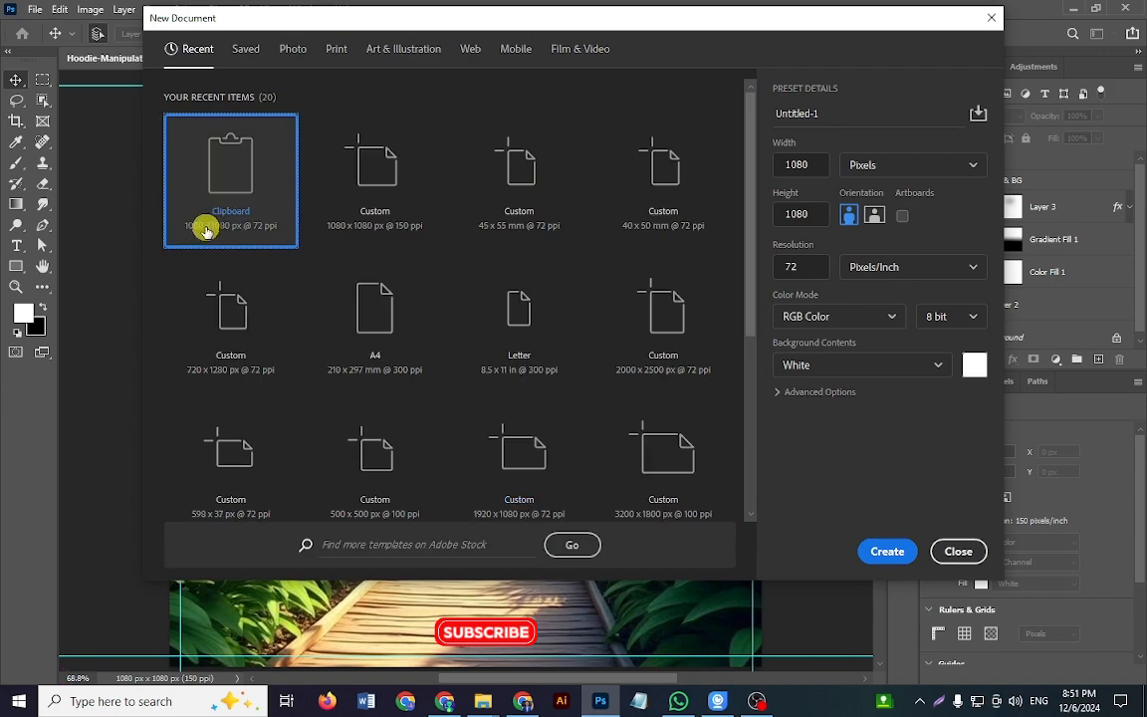
left_click(815, 165)
left_click(808, 215)
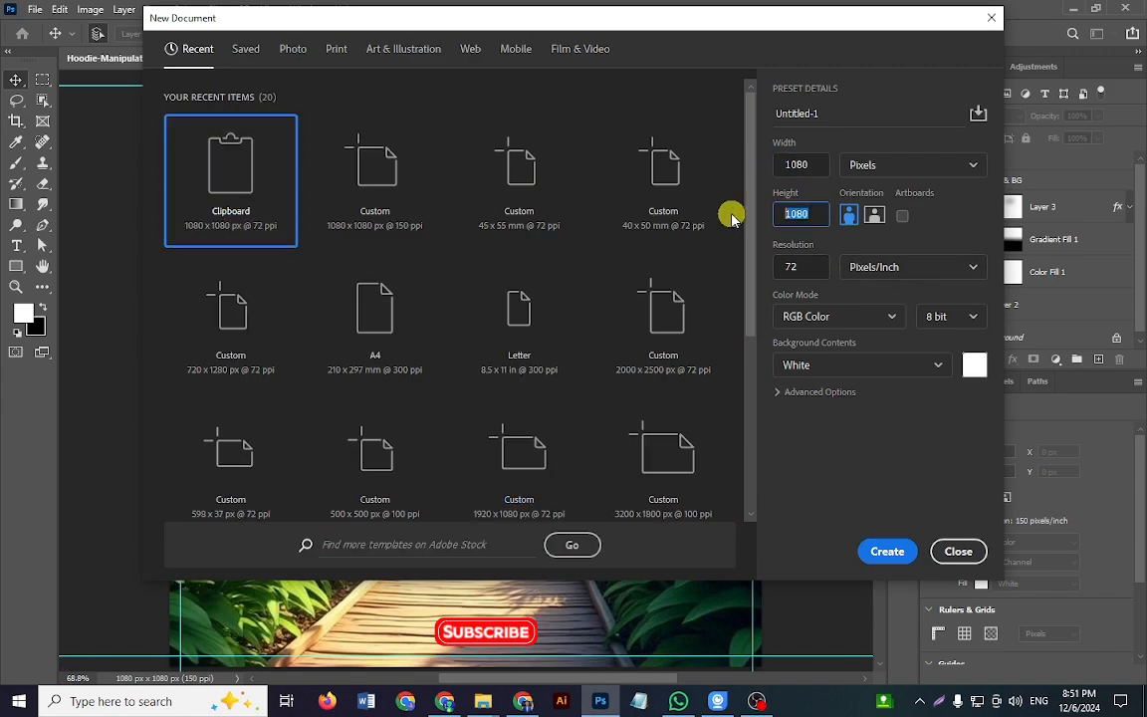
left_click(819, 161)
left_click(804, 269)
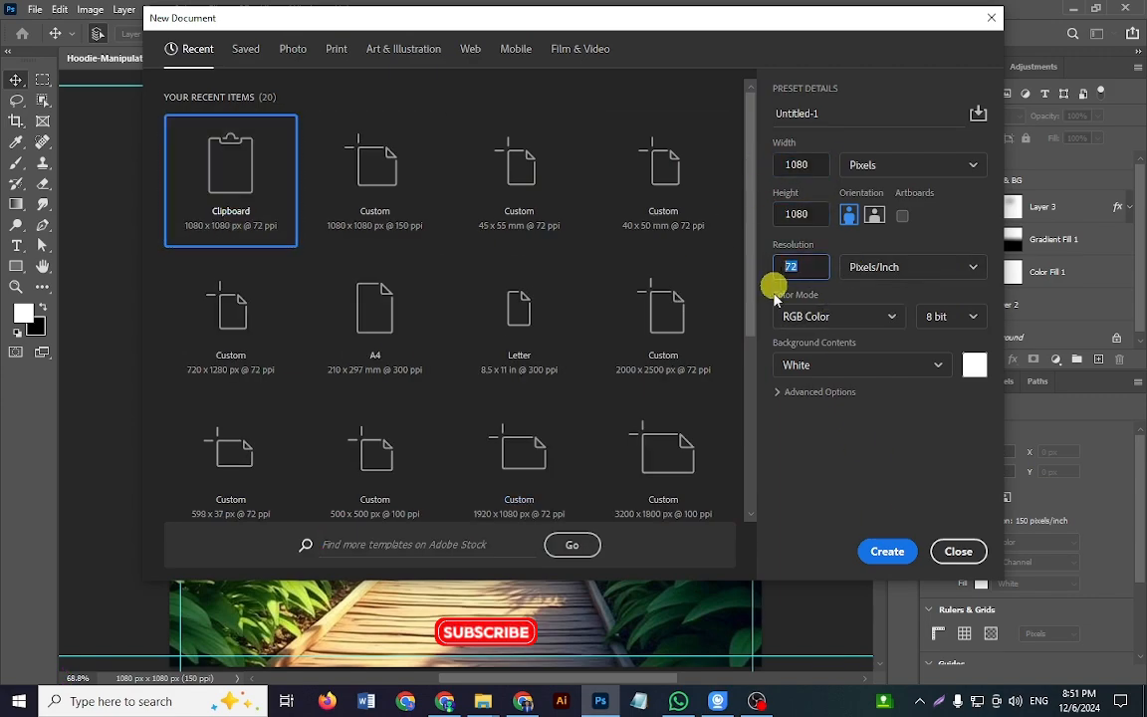
left_click(886, 552)
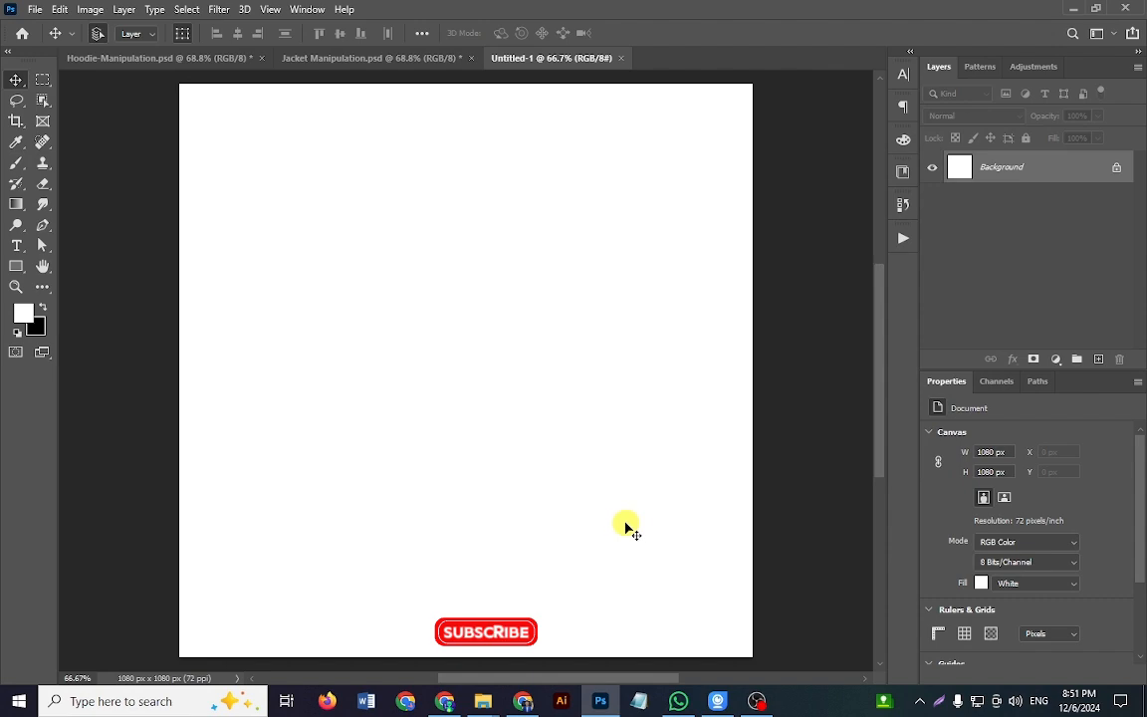
Step: Add a guide layout with 20 px margins on all four sides of the blank canvas
scroll(493, 478, "down", 3)
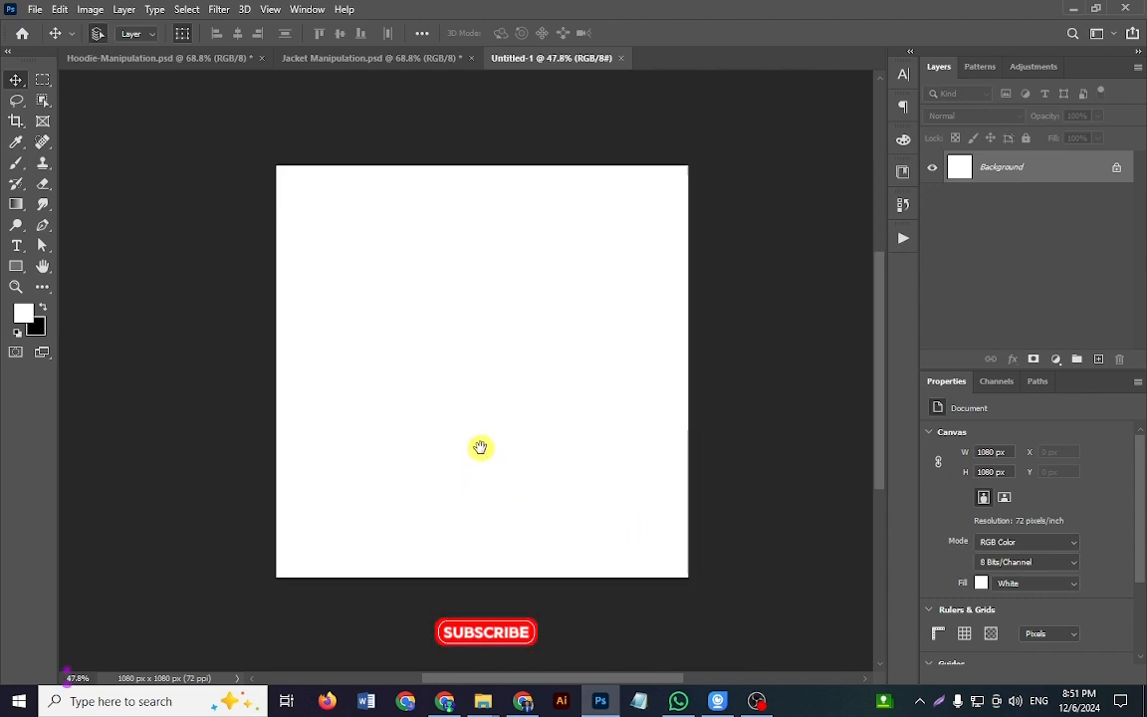
left_click_drag(495, 449, 501, 478)
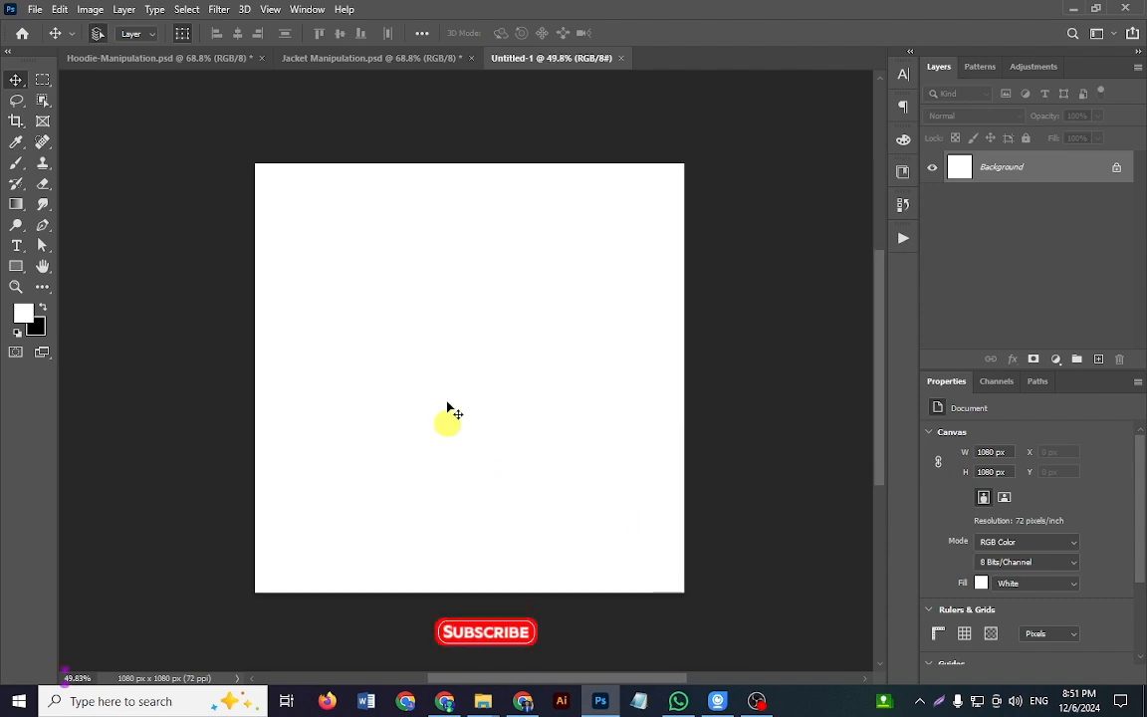
left_click(271, 10)
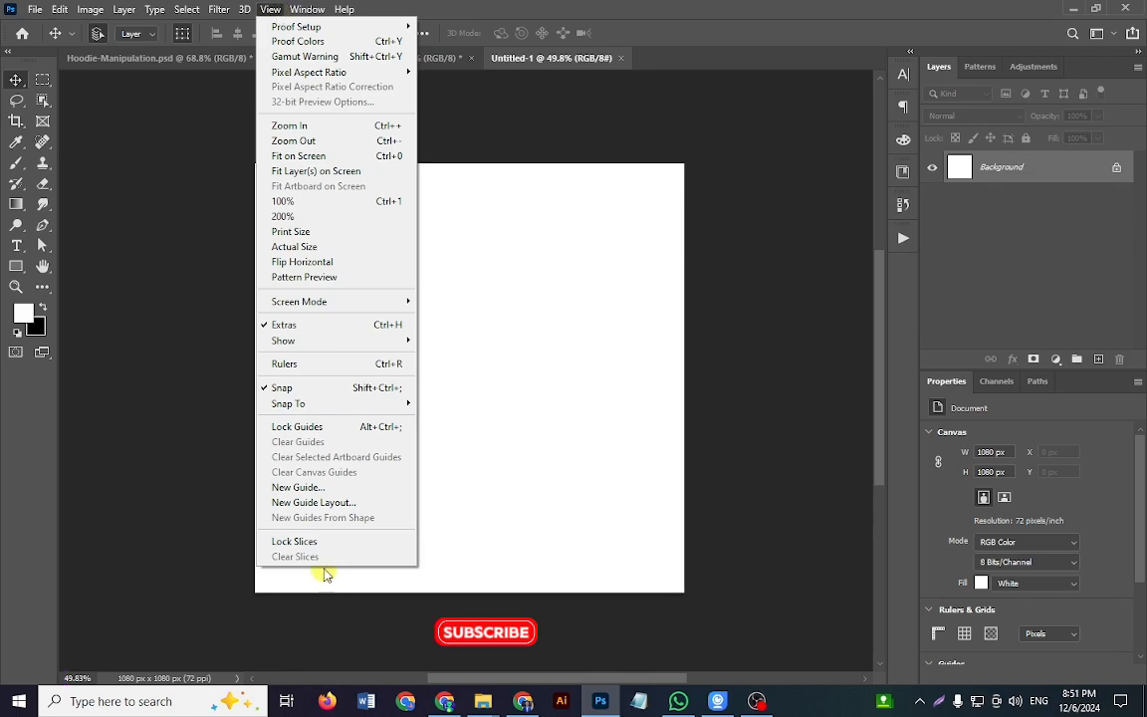
left_click(348, 504)
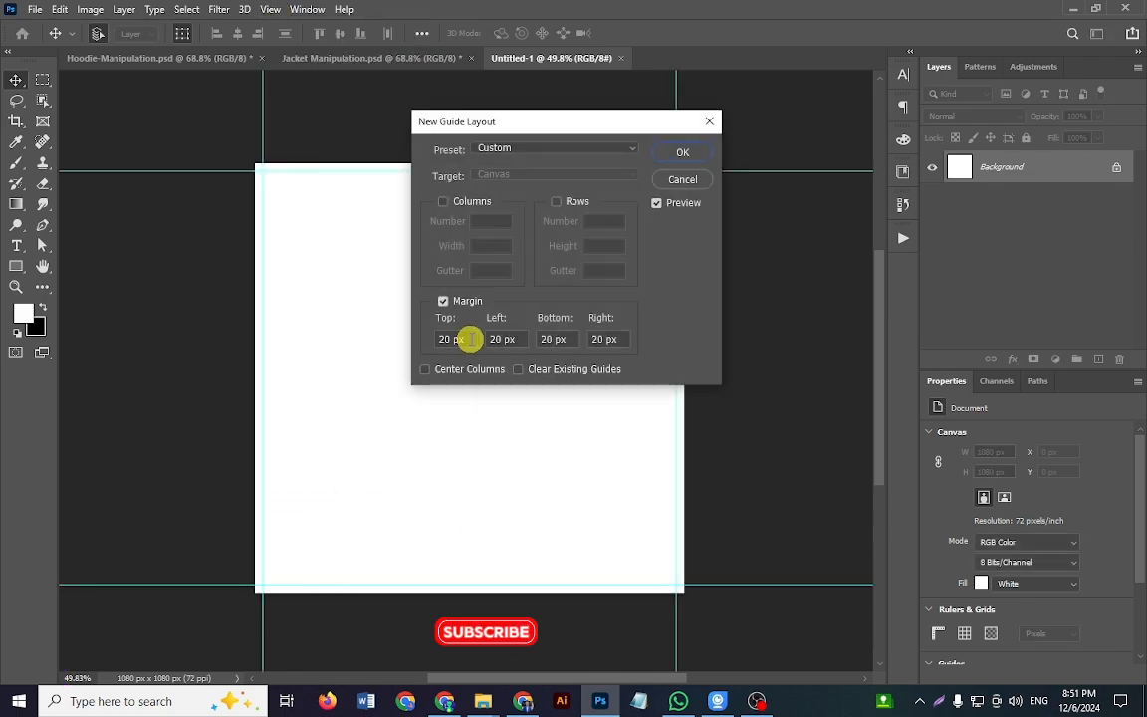
left_click(443, 301)
left_click(443, 301)
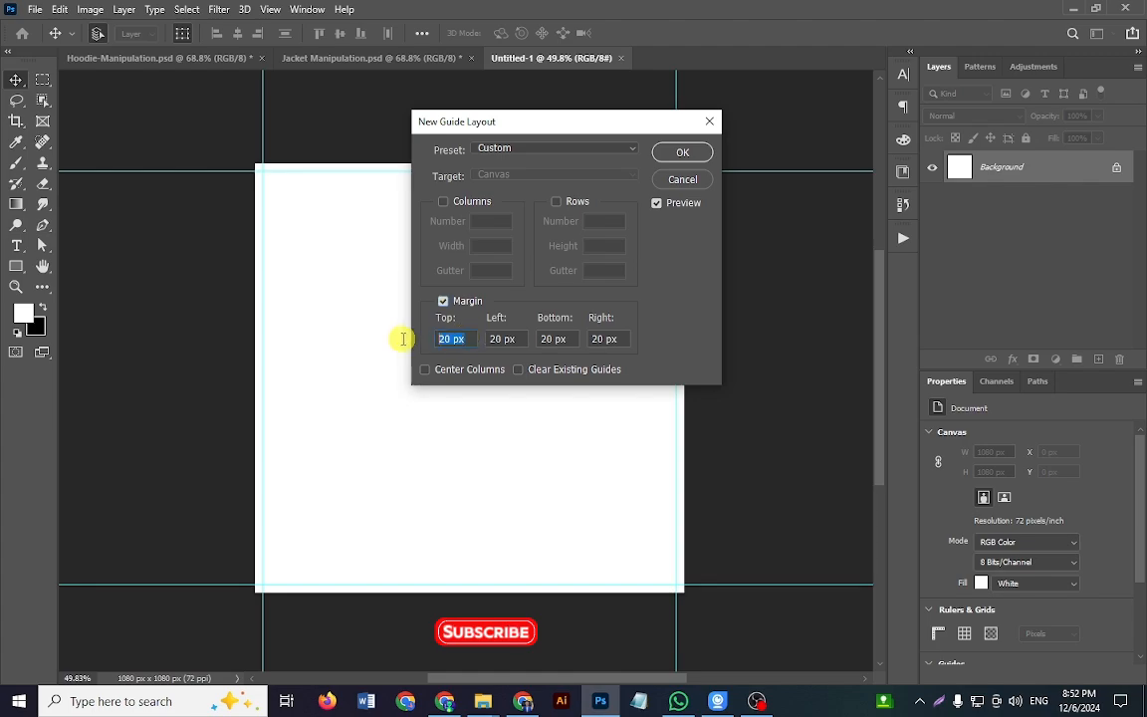
key("Tab")
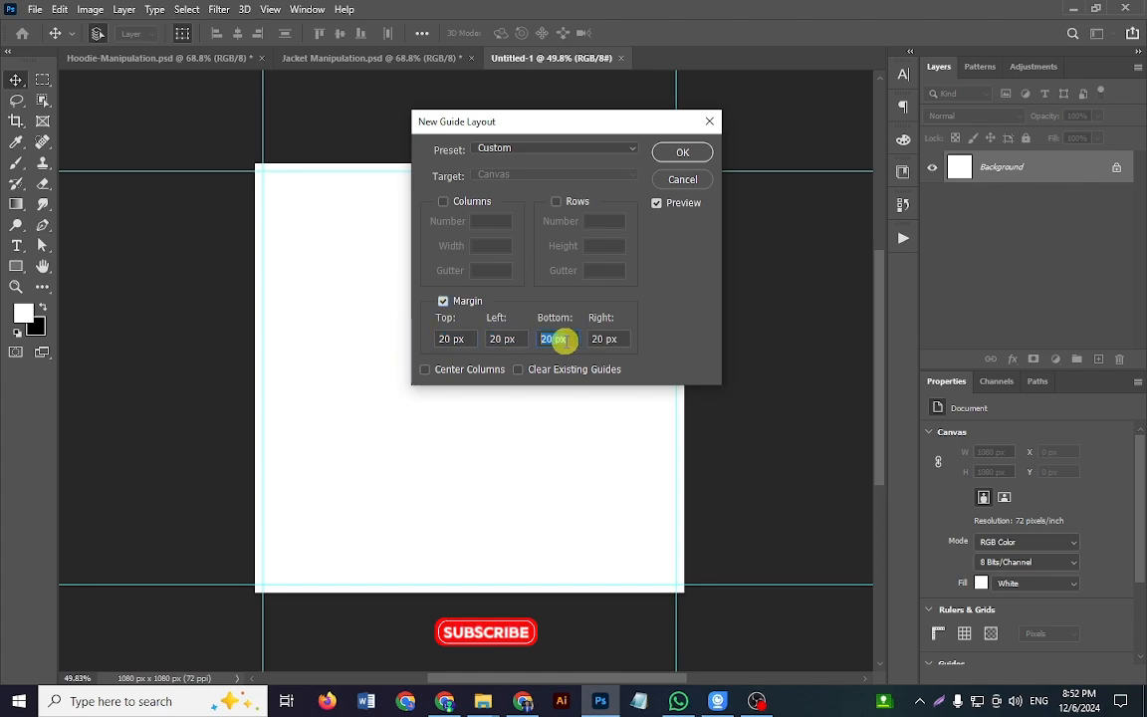
key("Tab")
left_click(693, 158)
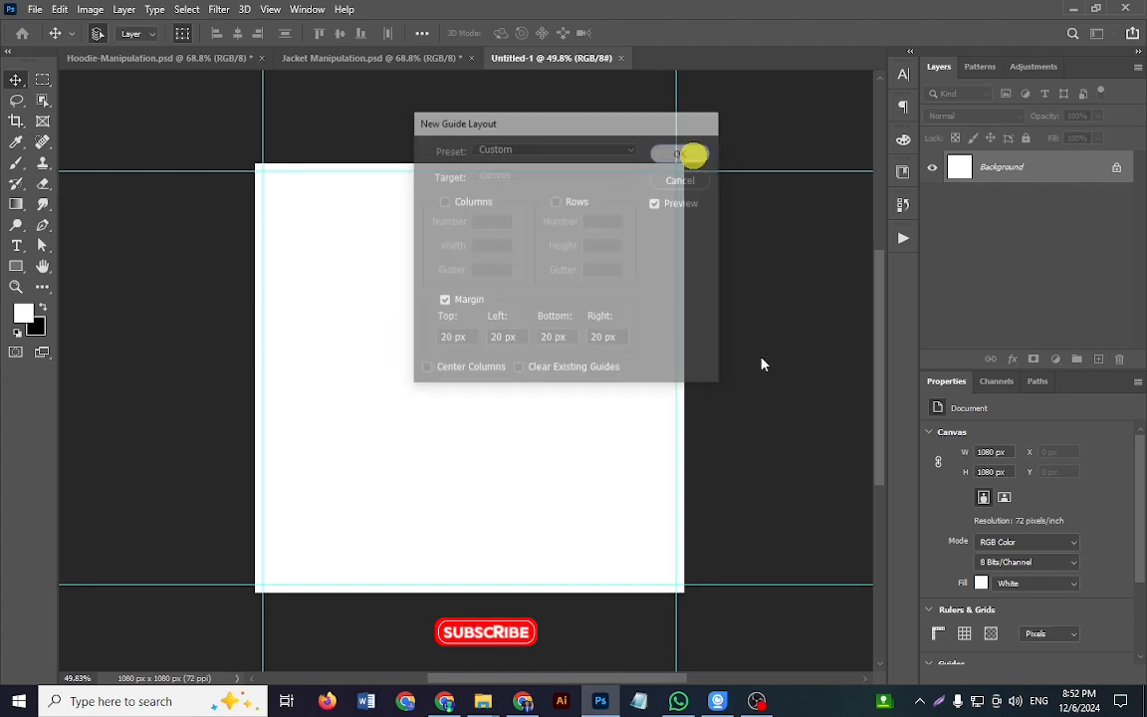
key("ctrl+0")
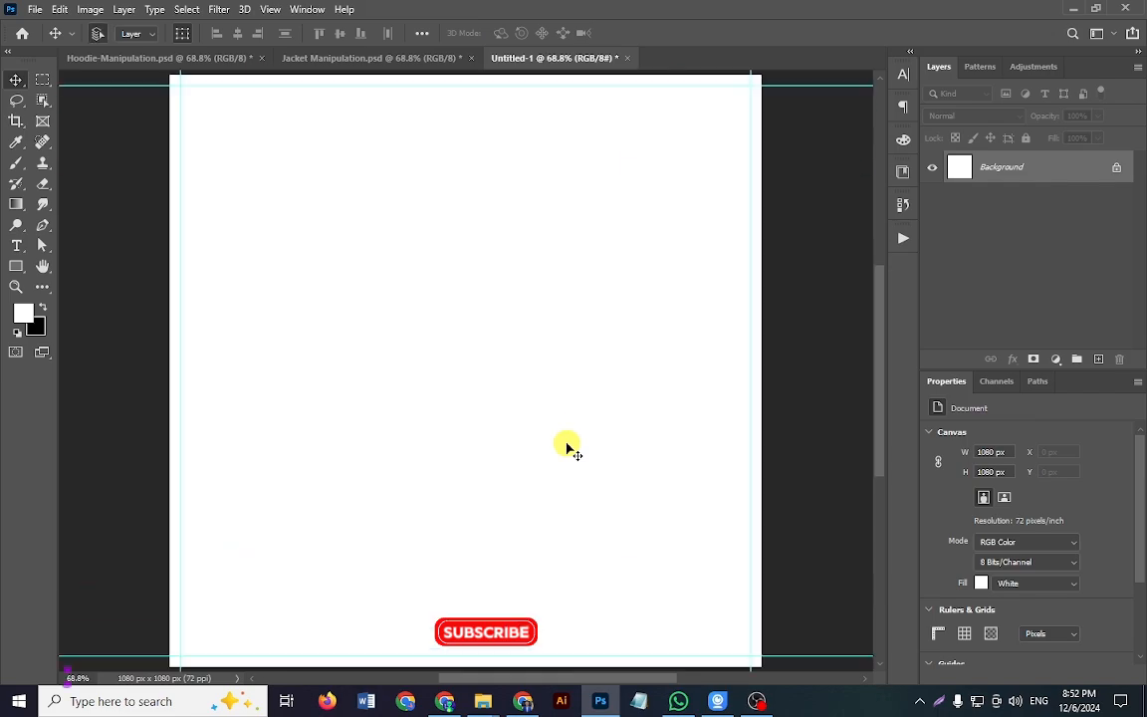
left_click_drag(545, 445, 529, 442)
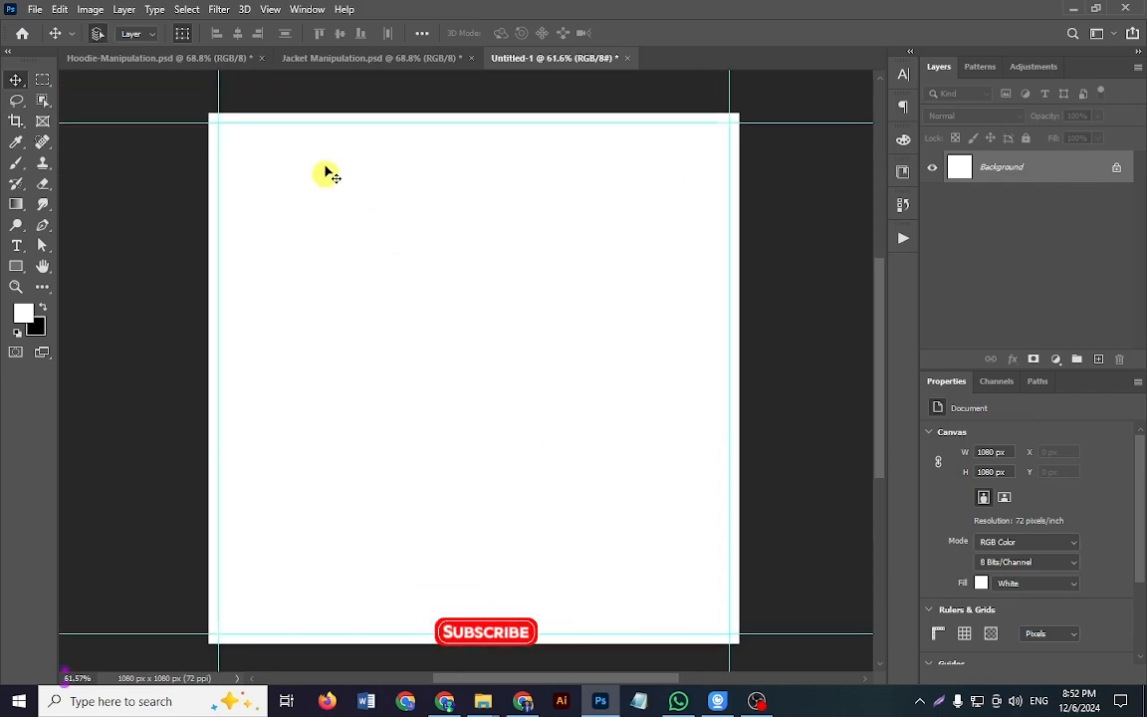
Step: Reorder the open documents so Hoodie-Manipulation.psd sits between Jacket Manipulation.psd and Untitled-1, and return to Untitled-1
left_click_drag(214, 64, 422, 74)
left_click(410, 57)
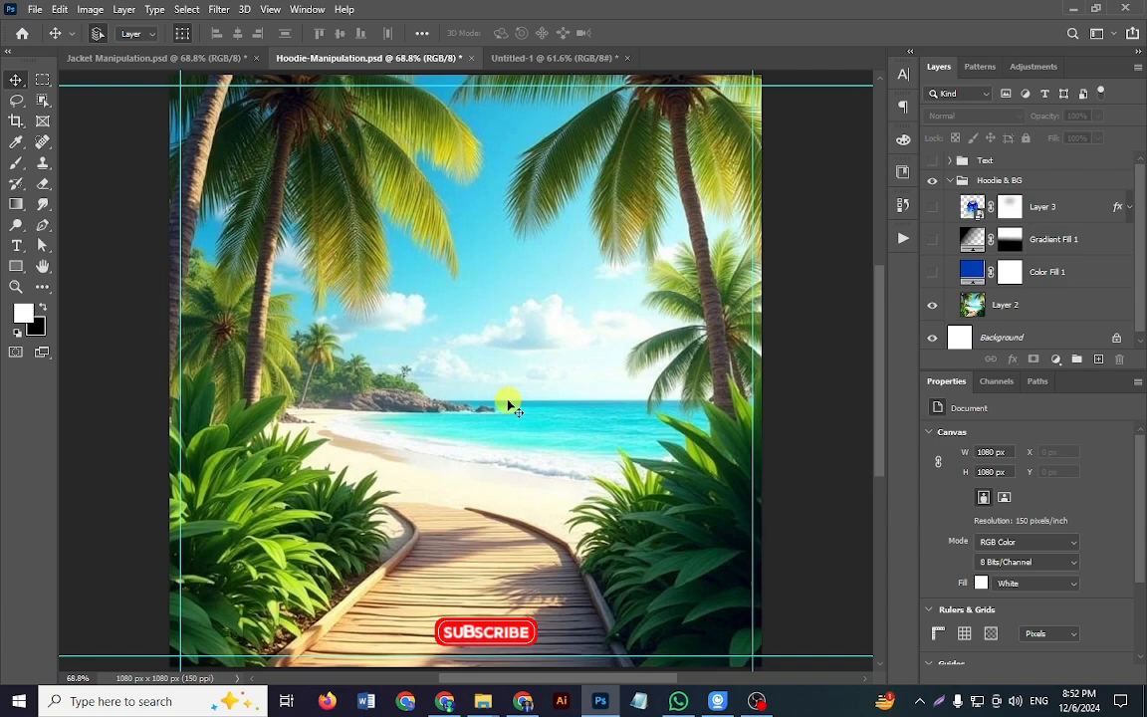
left_click(538, 60)
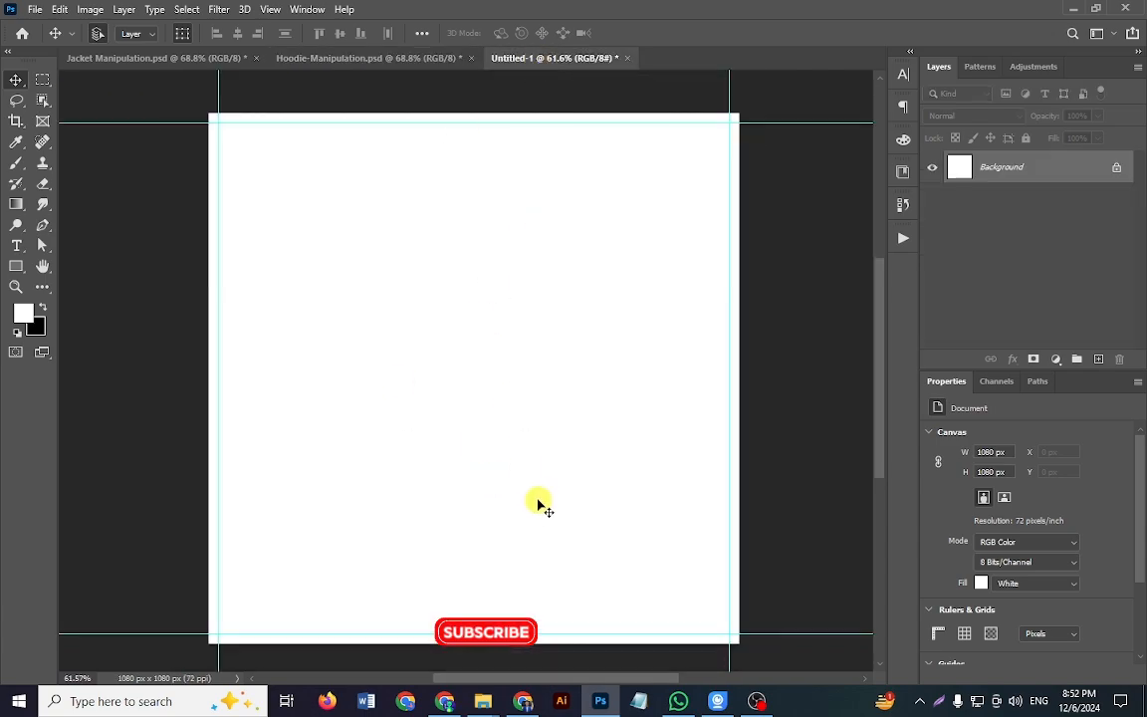
Step: Switch to Pinterest in Chrome, search for "Beach" and browse the image results
left_click(447, 697)
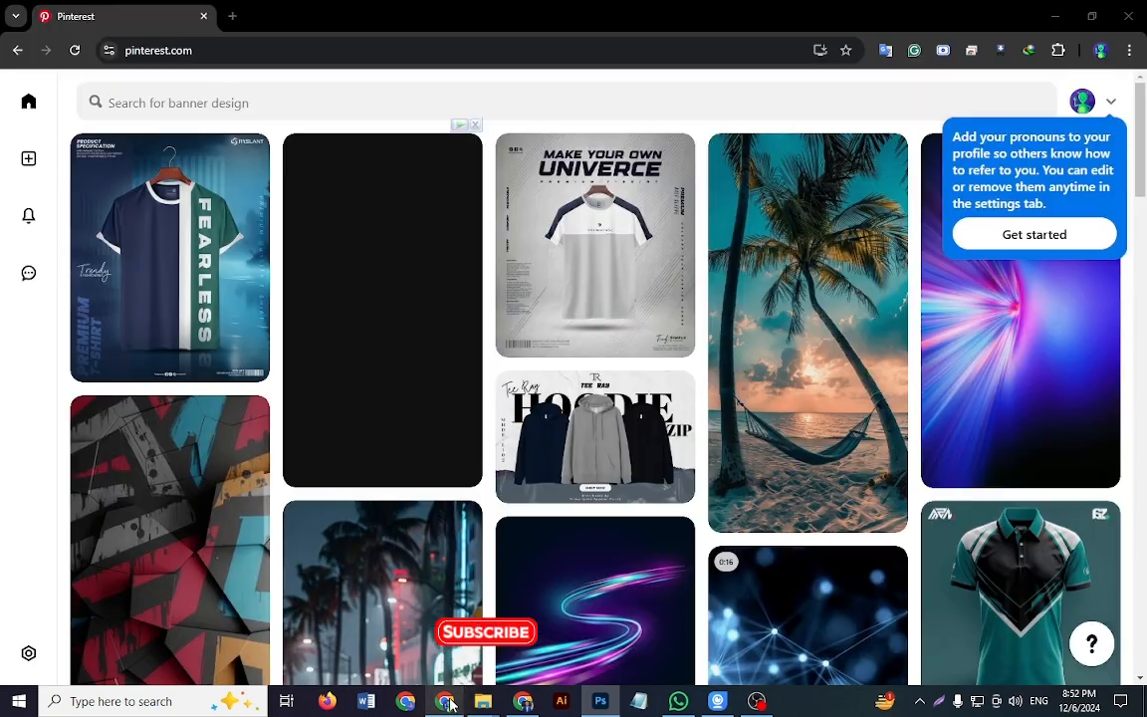
left_click(149, 102)
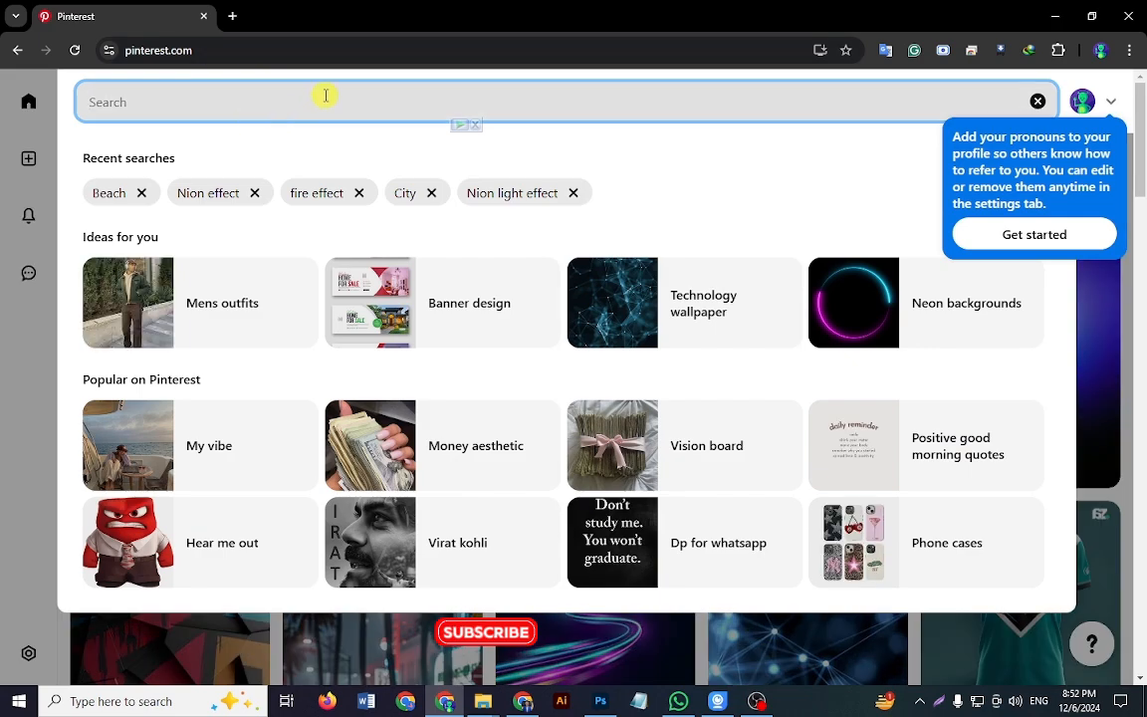
type("Beach")
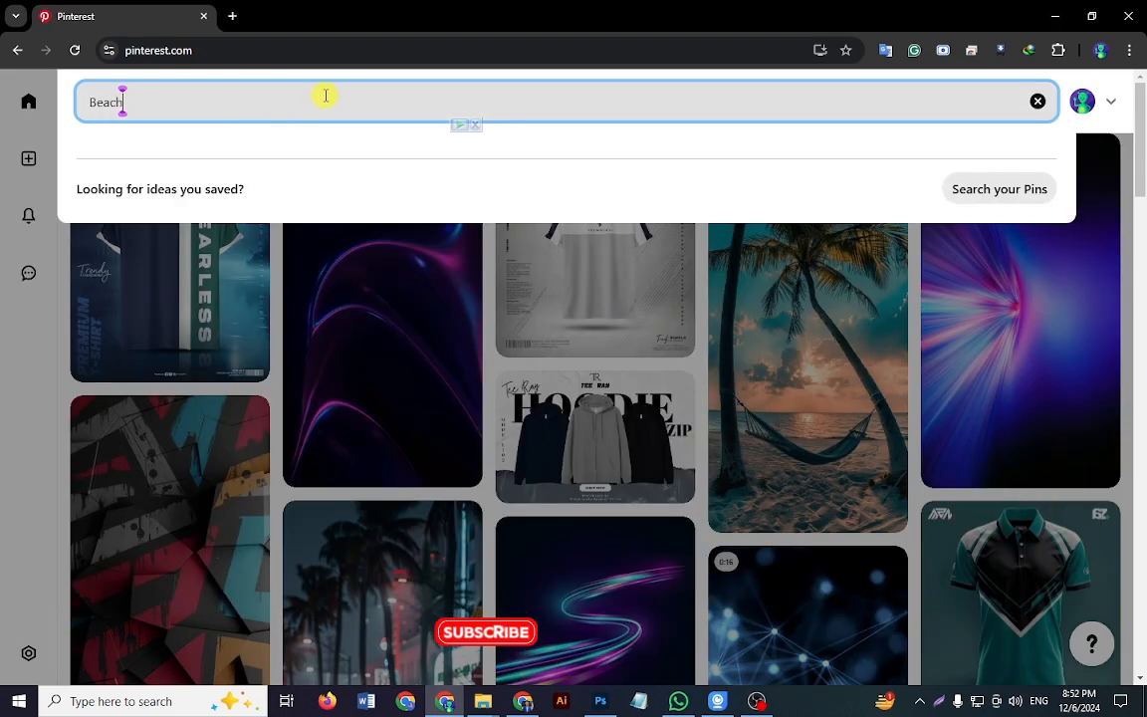
key("Return")
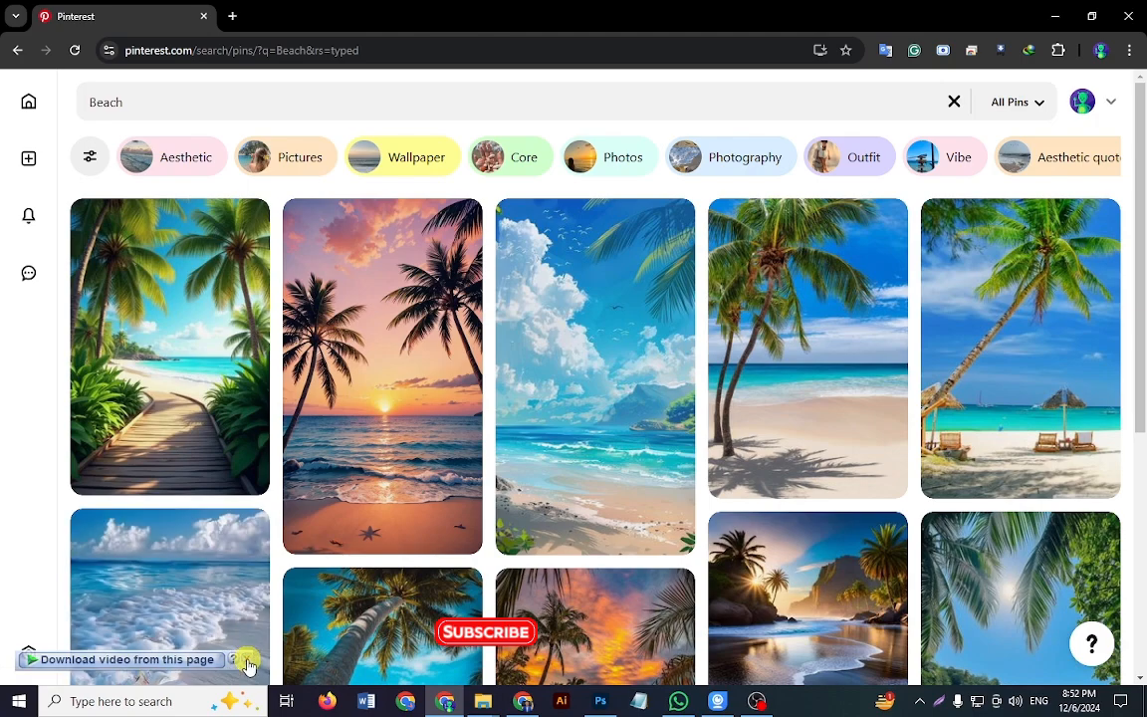
scroll(2, 549, "down", 3)
scroll(3, 549, "up", 3)
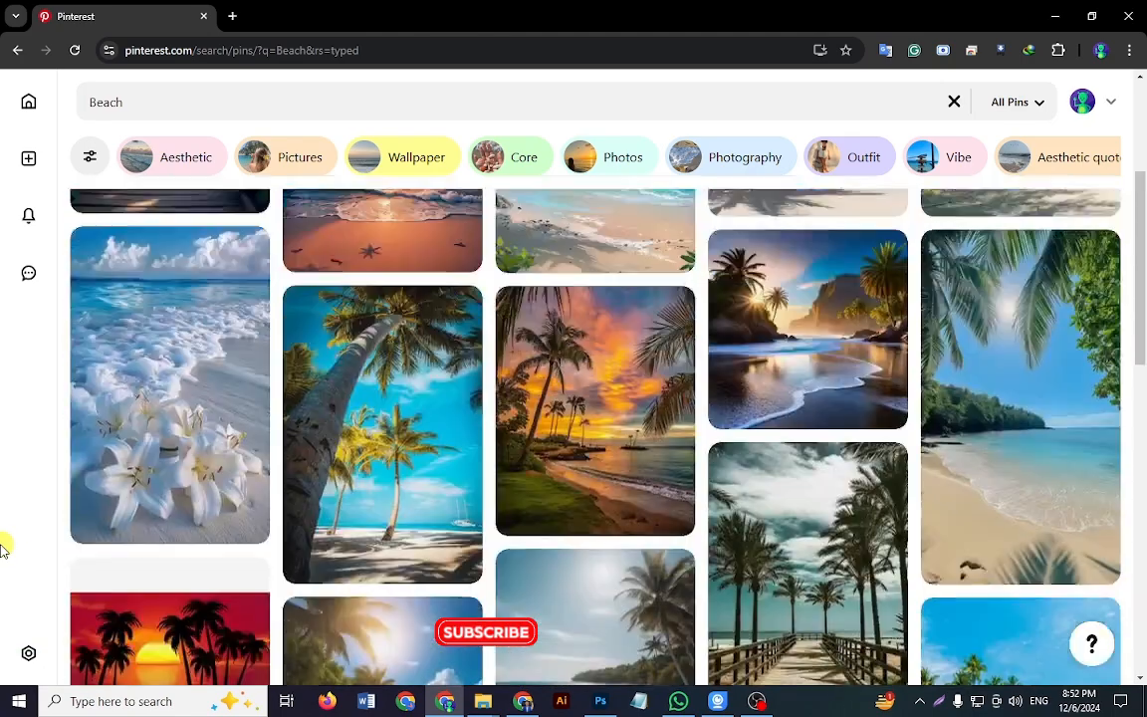
Step: Copy the palm beach image with the wooden boardwalk from its pin and paste it into the blank Photoshop document
left_click(134, 325)
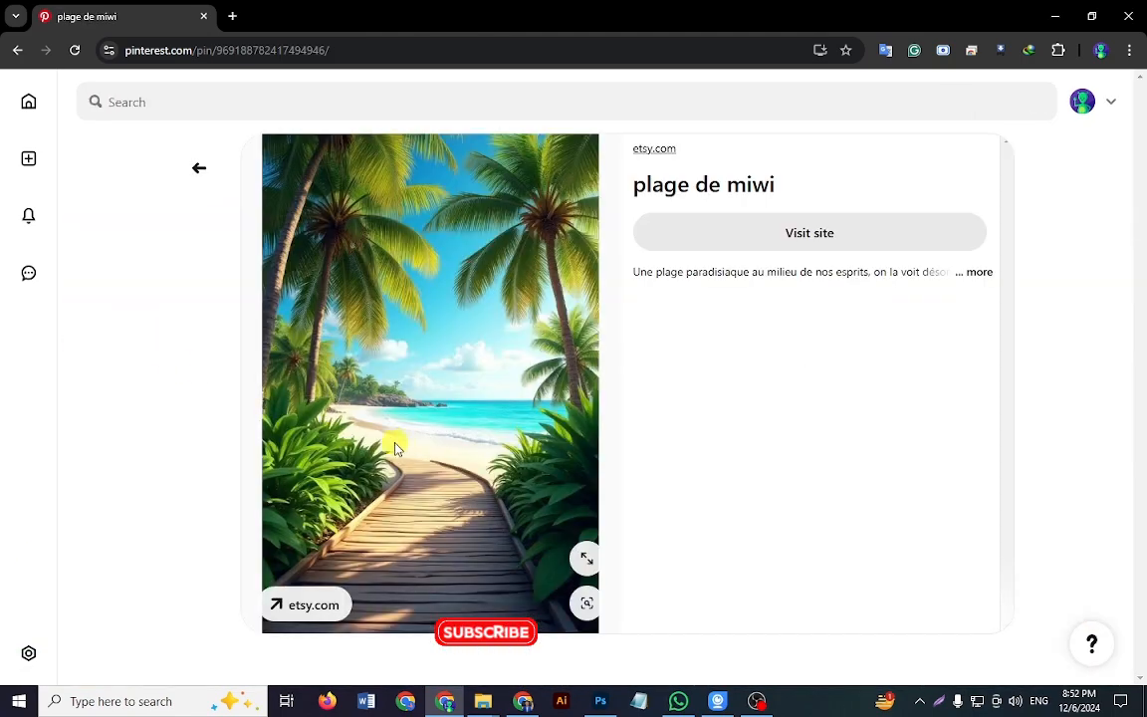
right_click(420, 318)
left_click(483, 379)
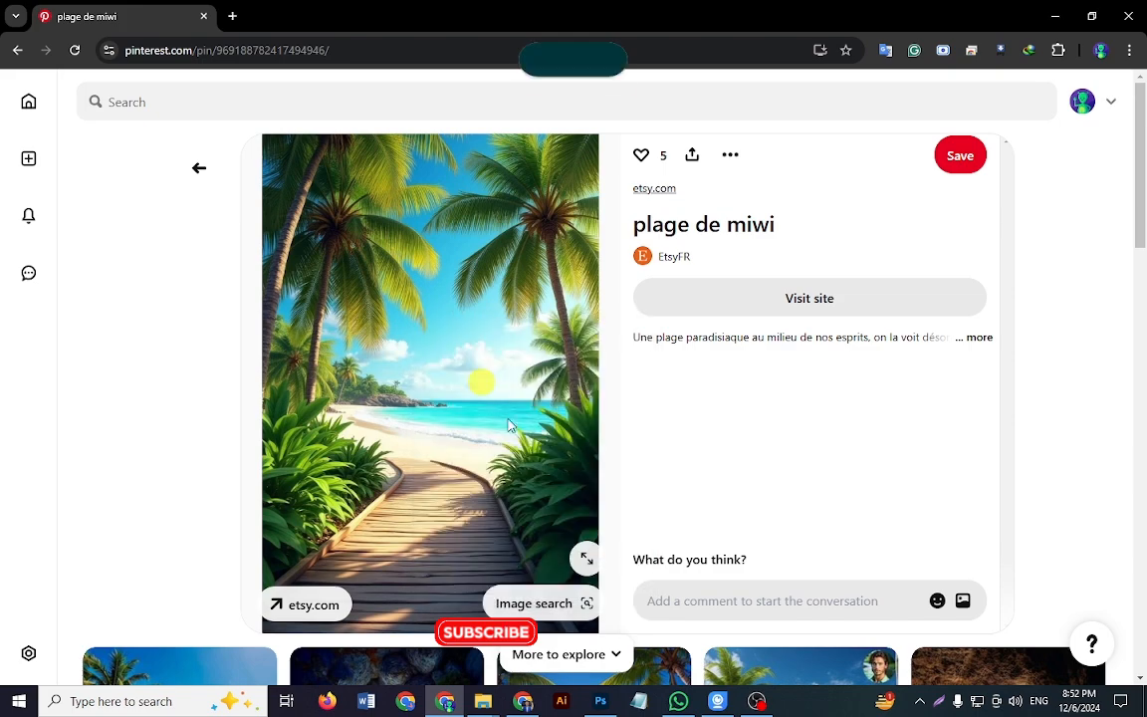
left_click(600, 702)
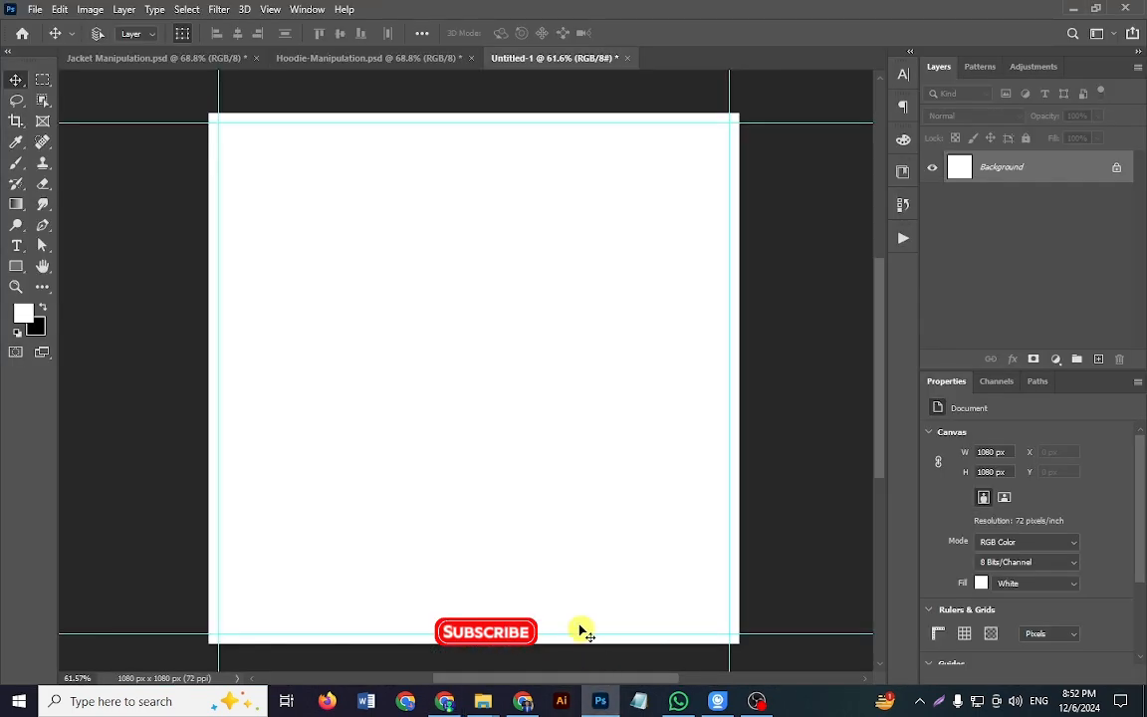
key("ctrl+v")
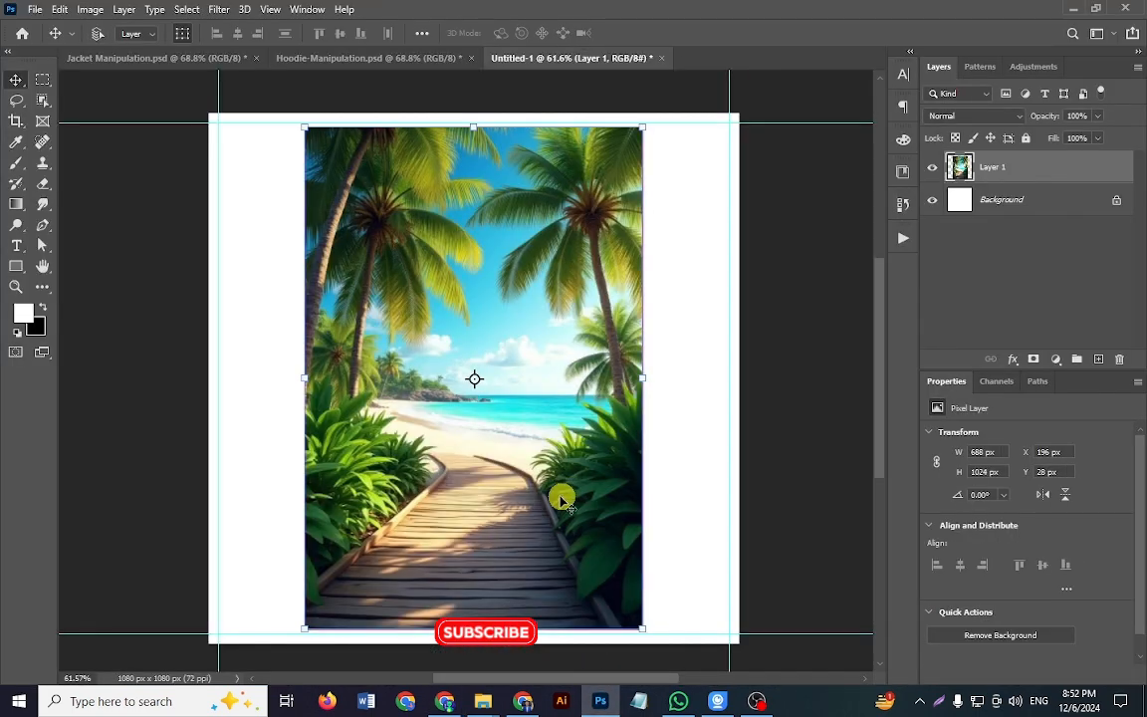
Step: Scale the pasted beach image to about 164.7% and shift it up to about Y 464 px so it fills the canvas
key("ctrl+t")
scroll(531, 410, "down", 3)
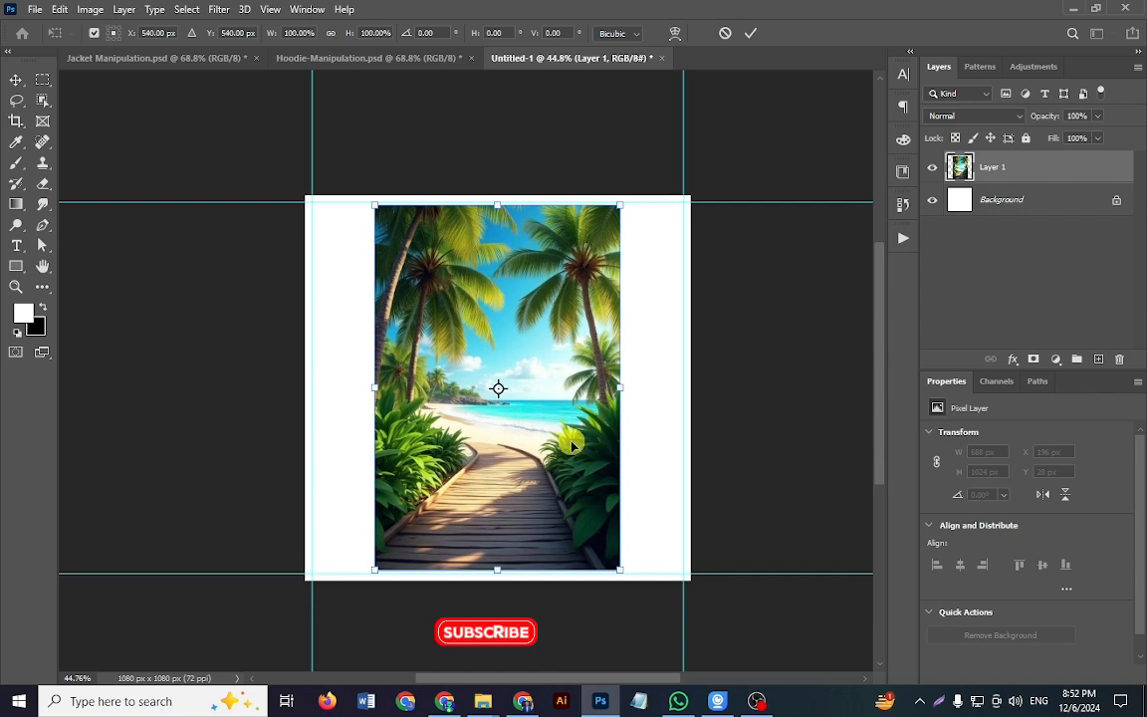
left_click_drag(619, 569, 743, 633)
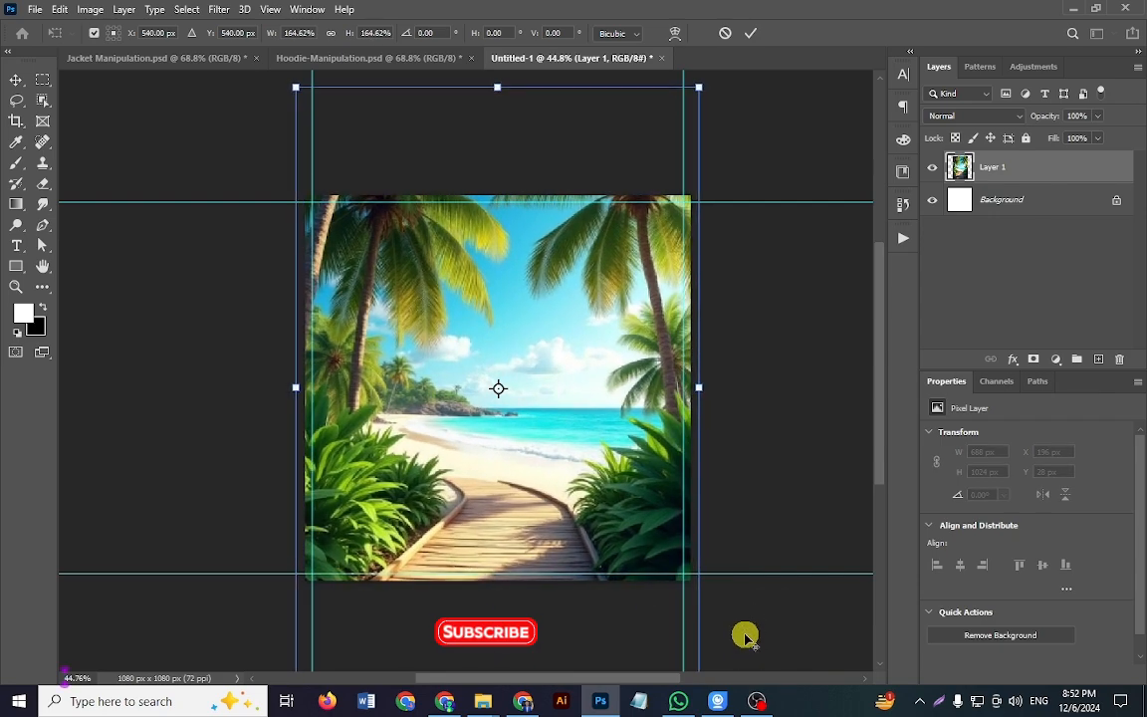
left_click_drag(646, 515, 641, 485)
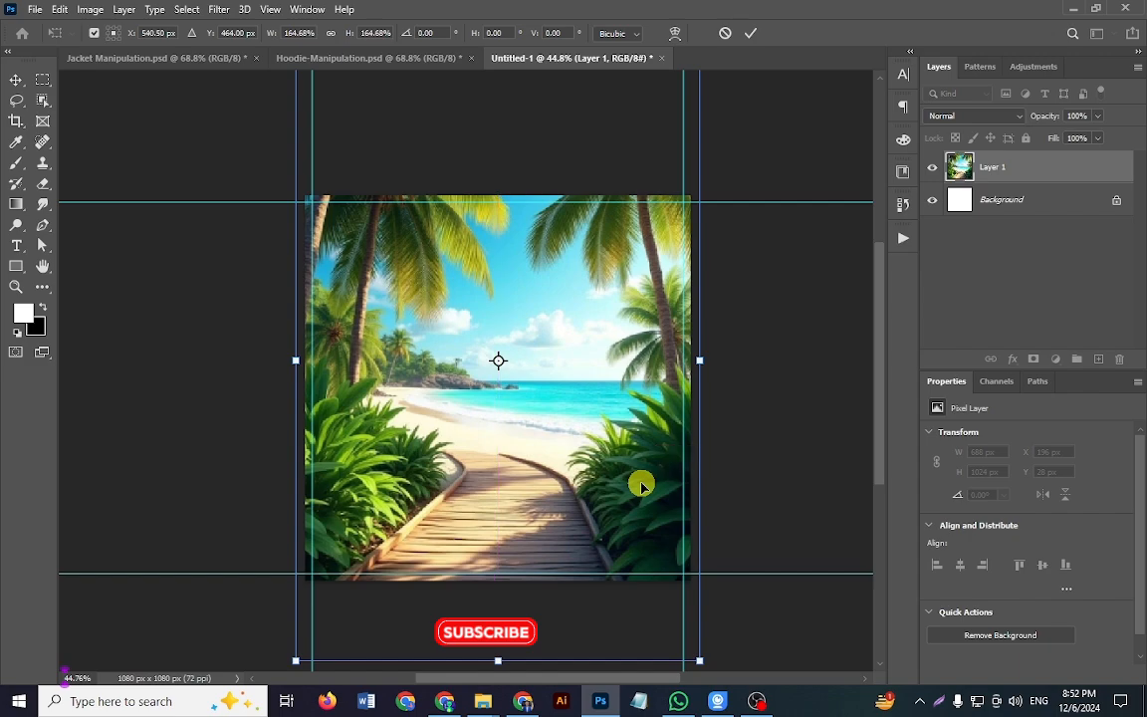
key("Return")
scroll(737, 440, "up", 2)
left_click(737, 443)
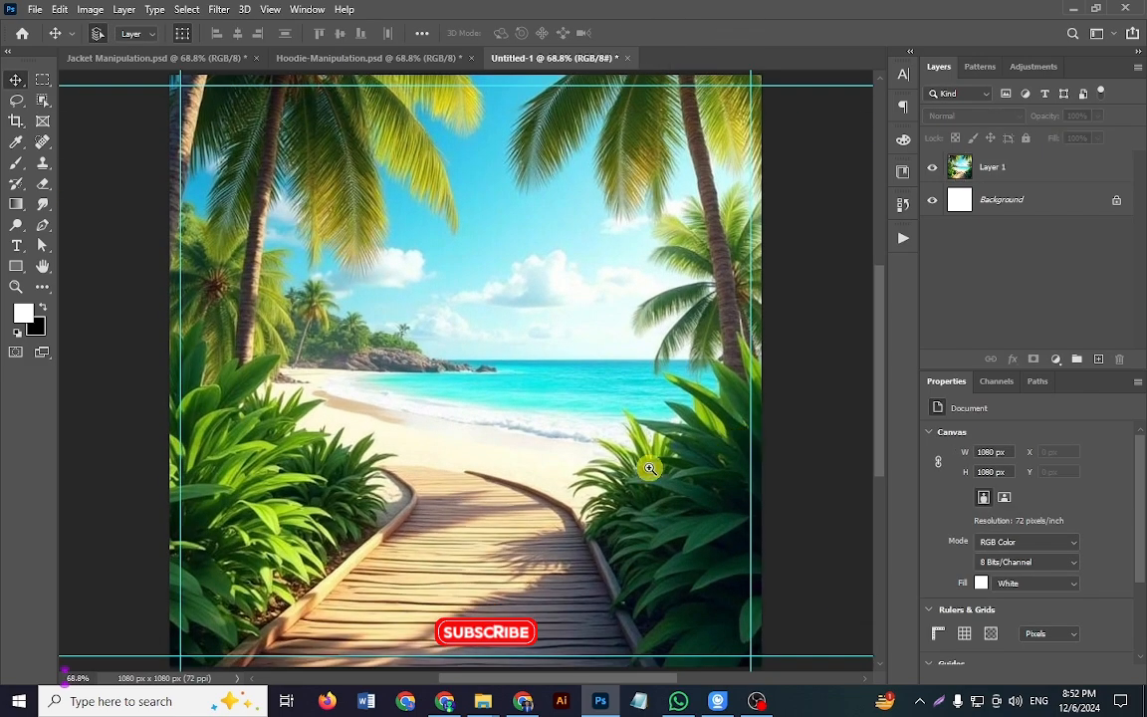
scroll(649, 467, "down", 2)
scroll(650, 467, "up", 1)
left_click_drag(620, 470, 584, 462)
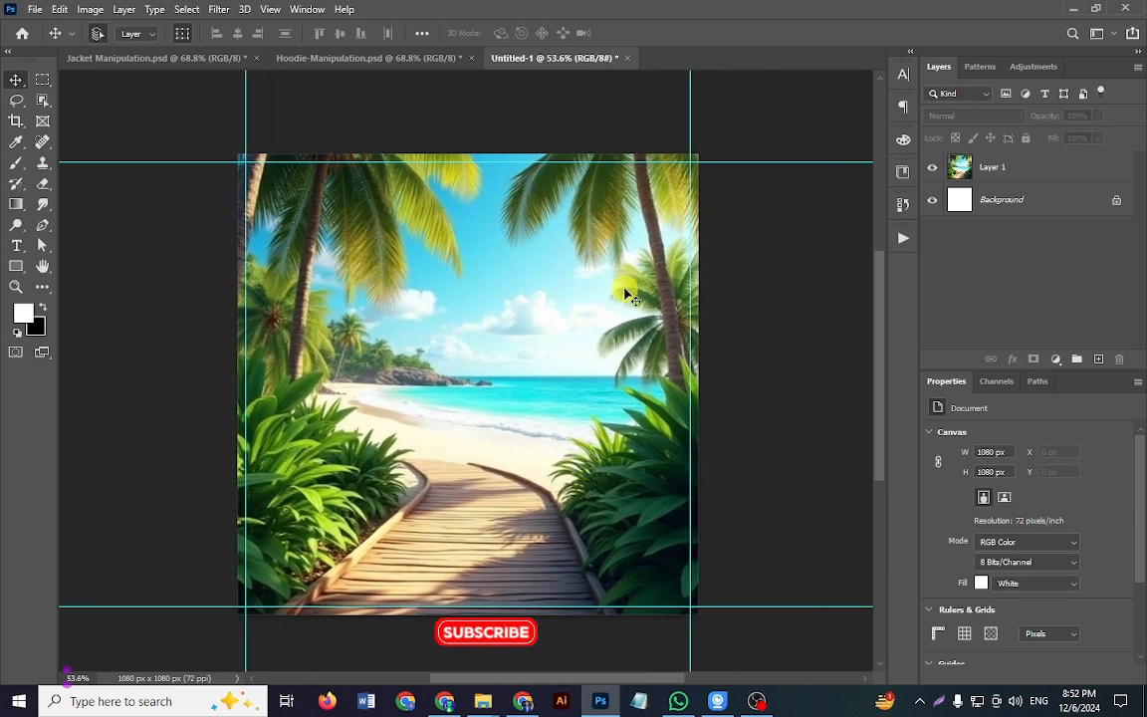
Step: Add a dark blue (#013685) Solid Color fill layer above the beach image and set its blend mode to Multiply
left_click(1056, 359)
left_click(1056, 380)
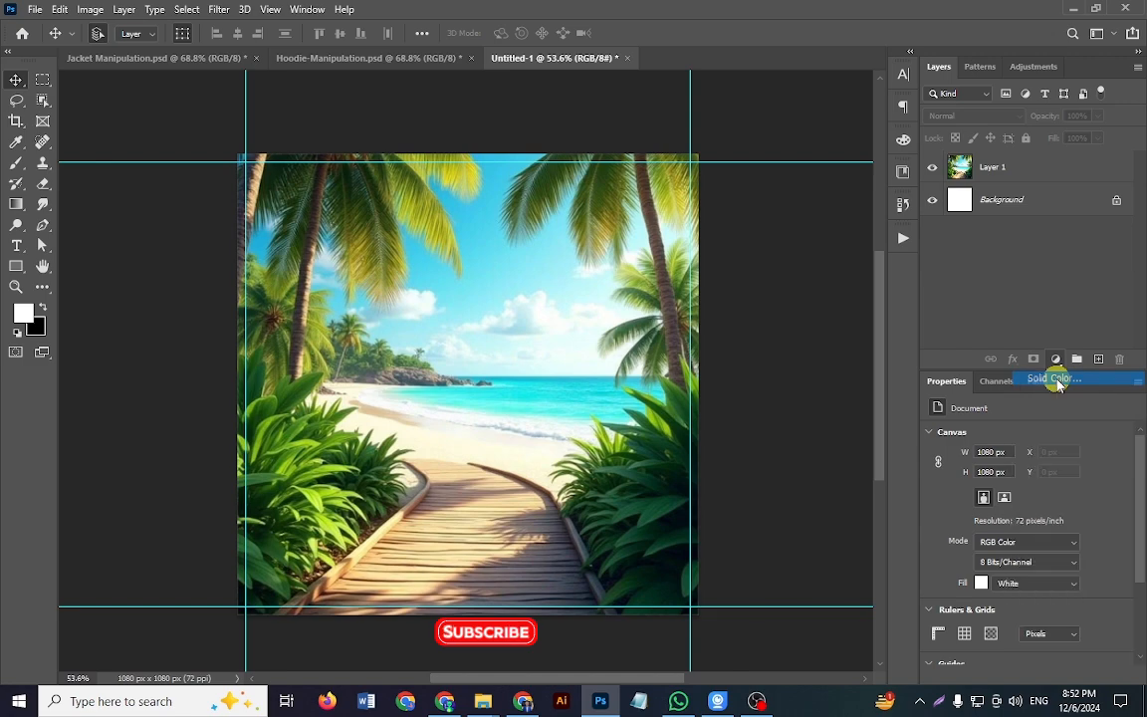
left_click(940, 413)
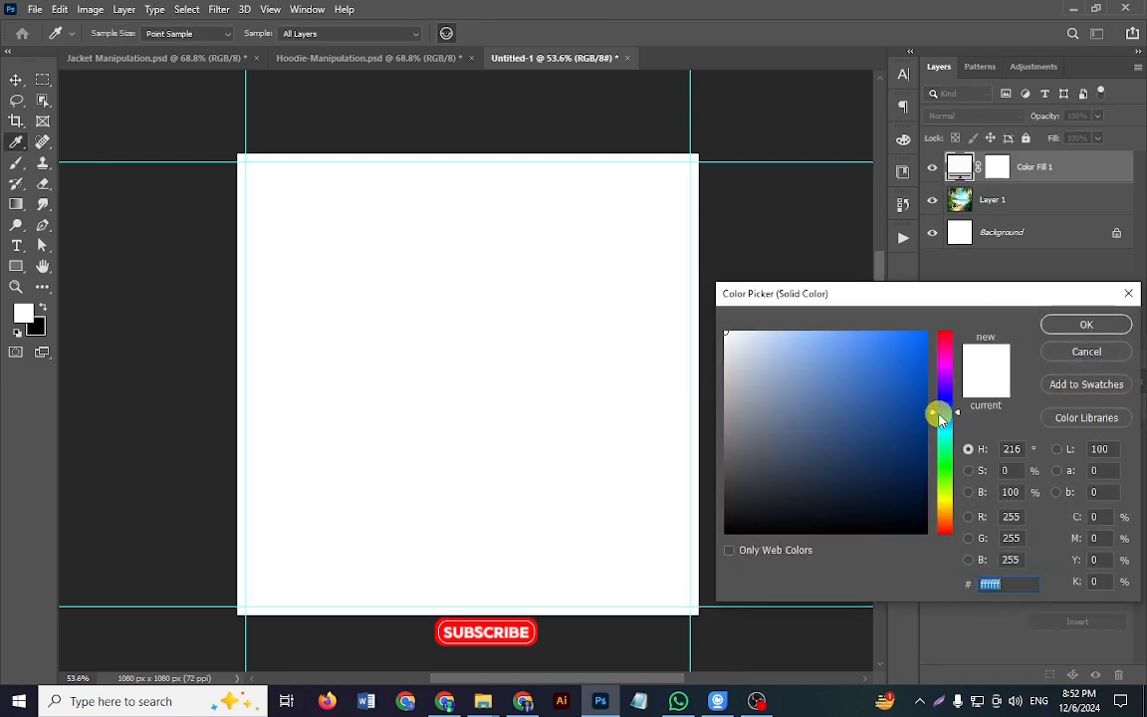
left_click(923, 424)
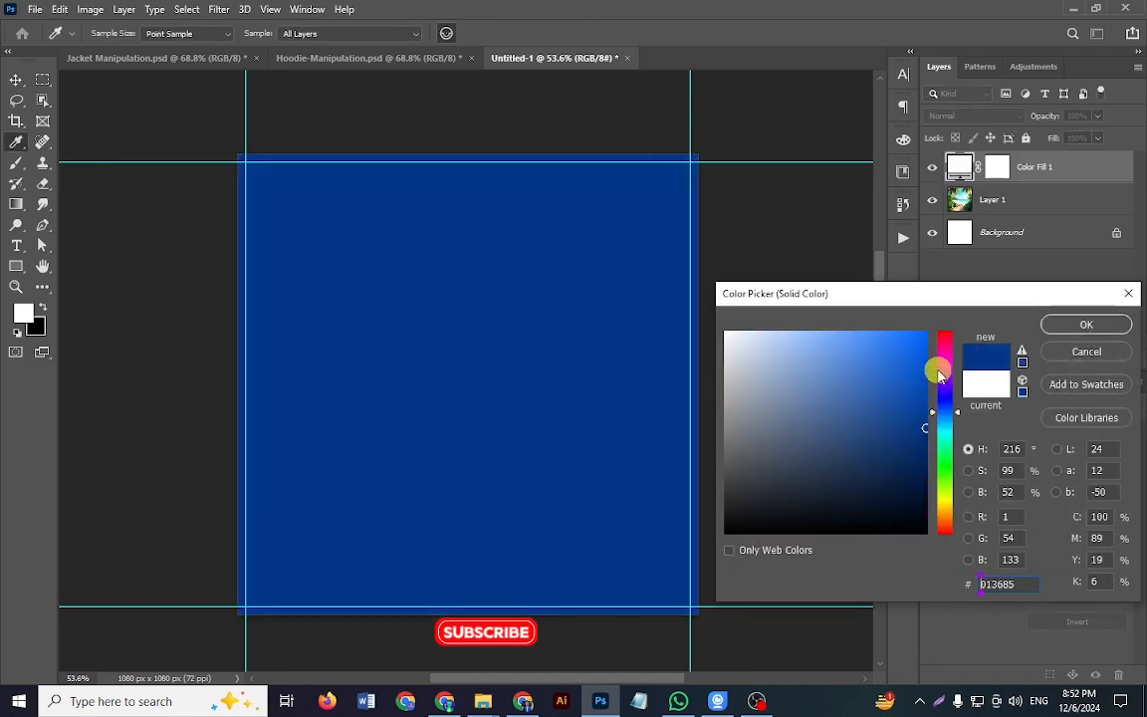
left_click(1073, 324)
left_click(954, 122)
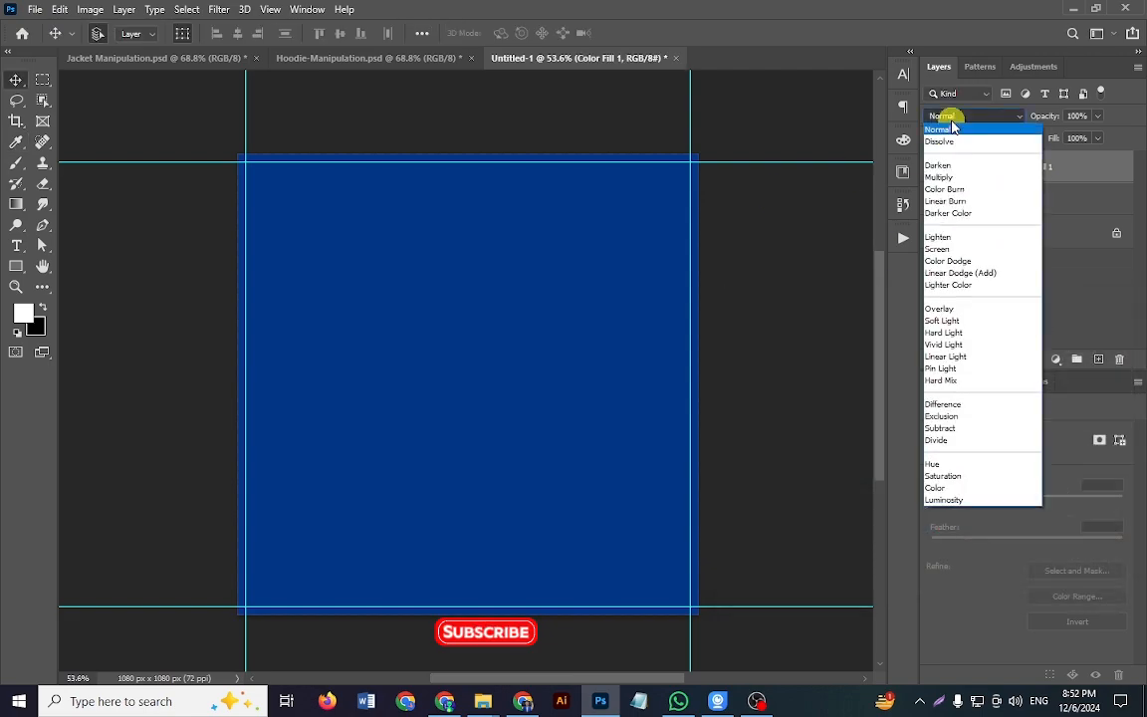
left_click(968, 118)
left_click(951, 118)
left_click(976, 179)
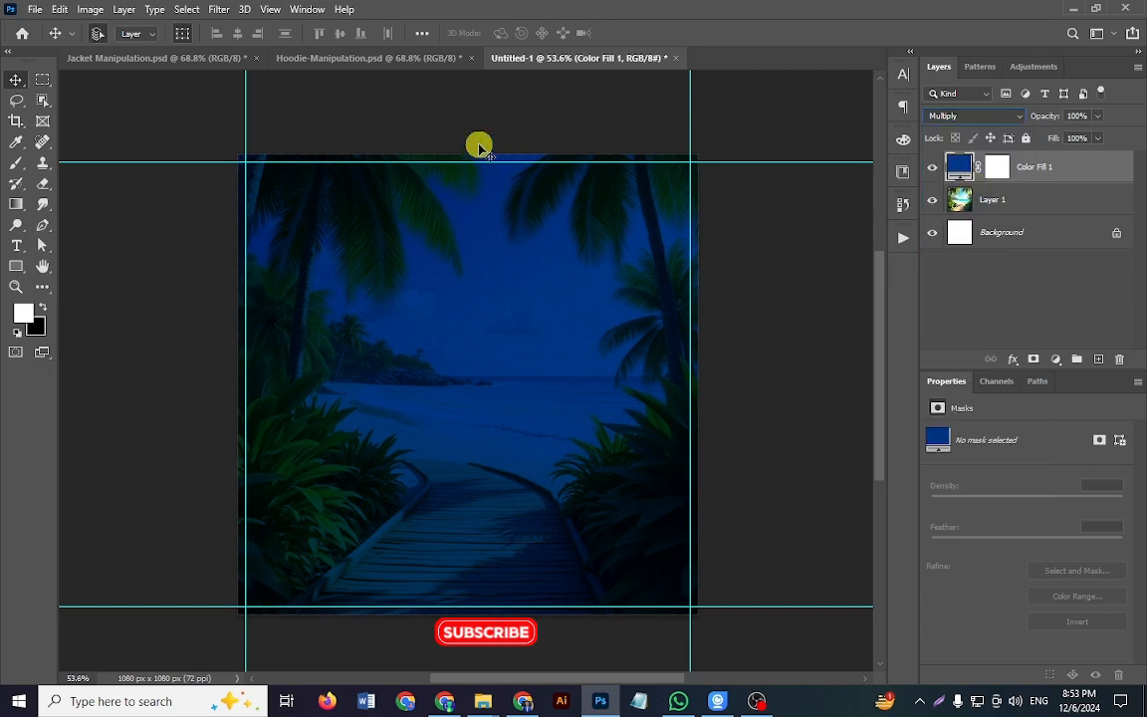
Step: In Hoodie-Manipulation.psd, show the blue color fill layer, compare its Normal and Multiply blending, and return to Untitled-1
left_click(391, 58)
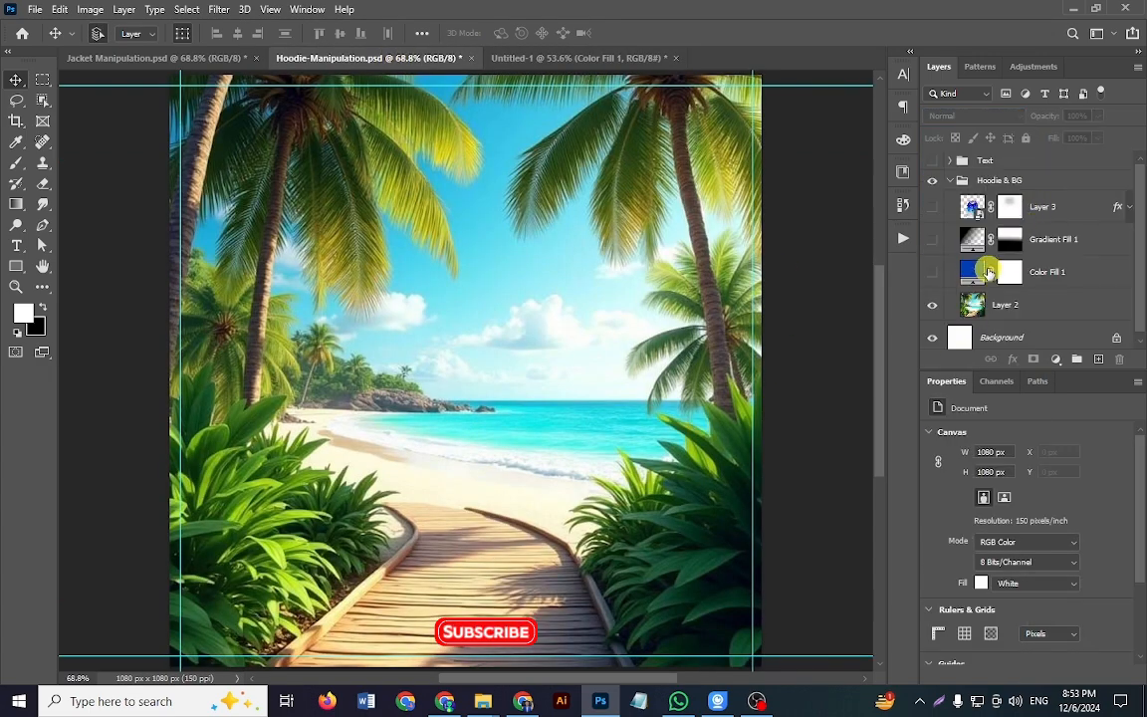
left_click(1014, 275)
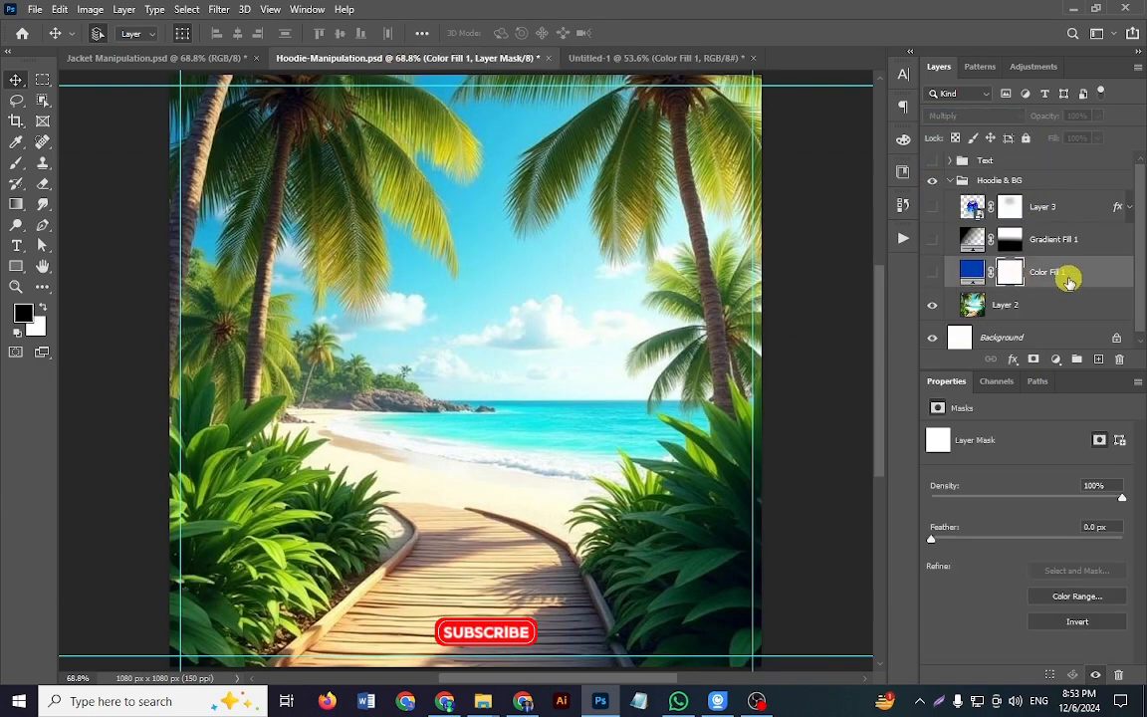
left_click(935, 273)
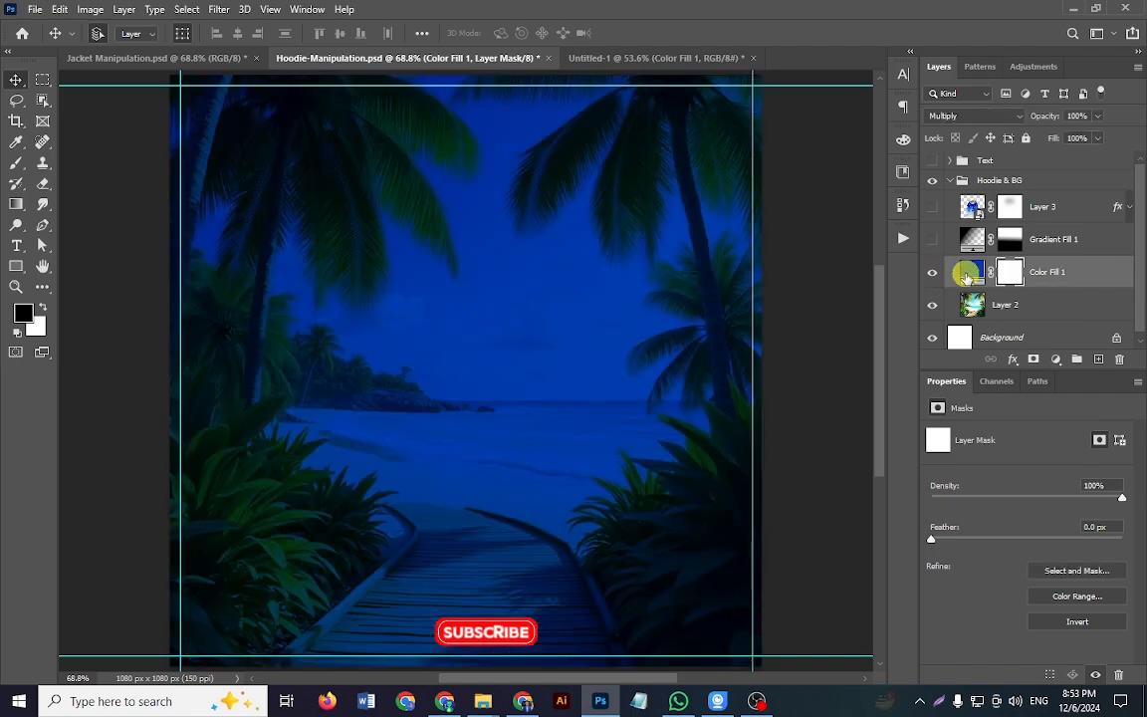
left_click(979, 120)
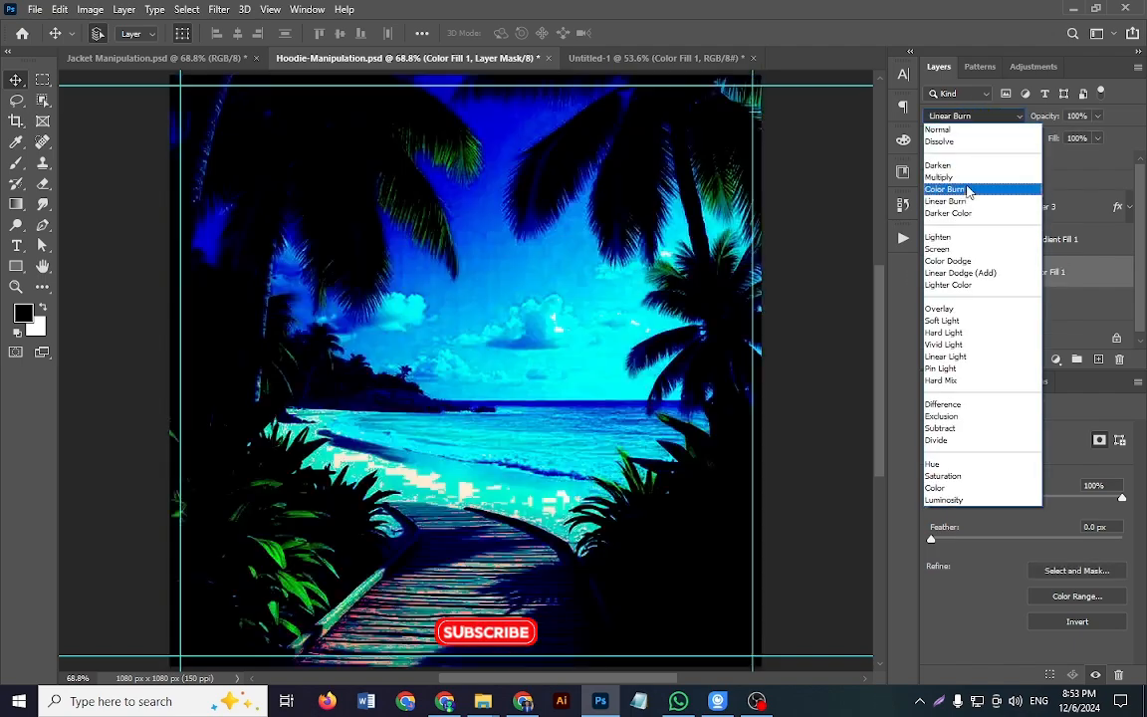
left_click(966, 179)
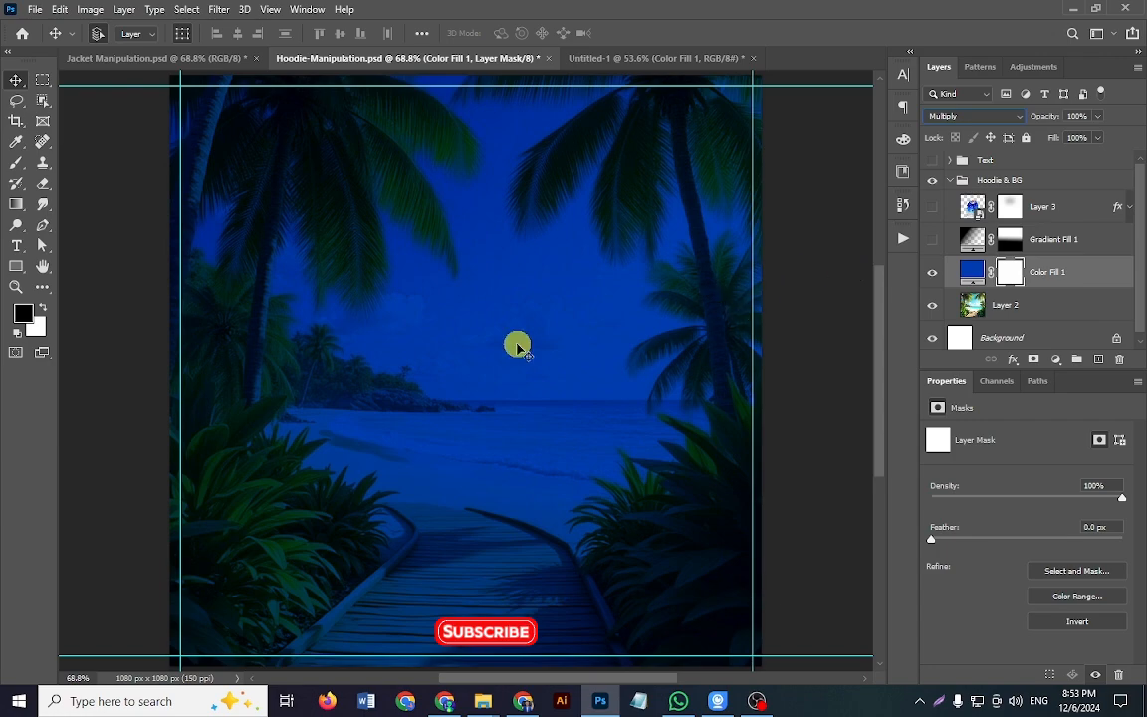
left_click_drag(501, 346, 490, 346)
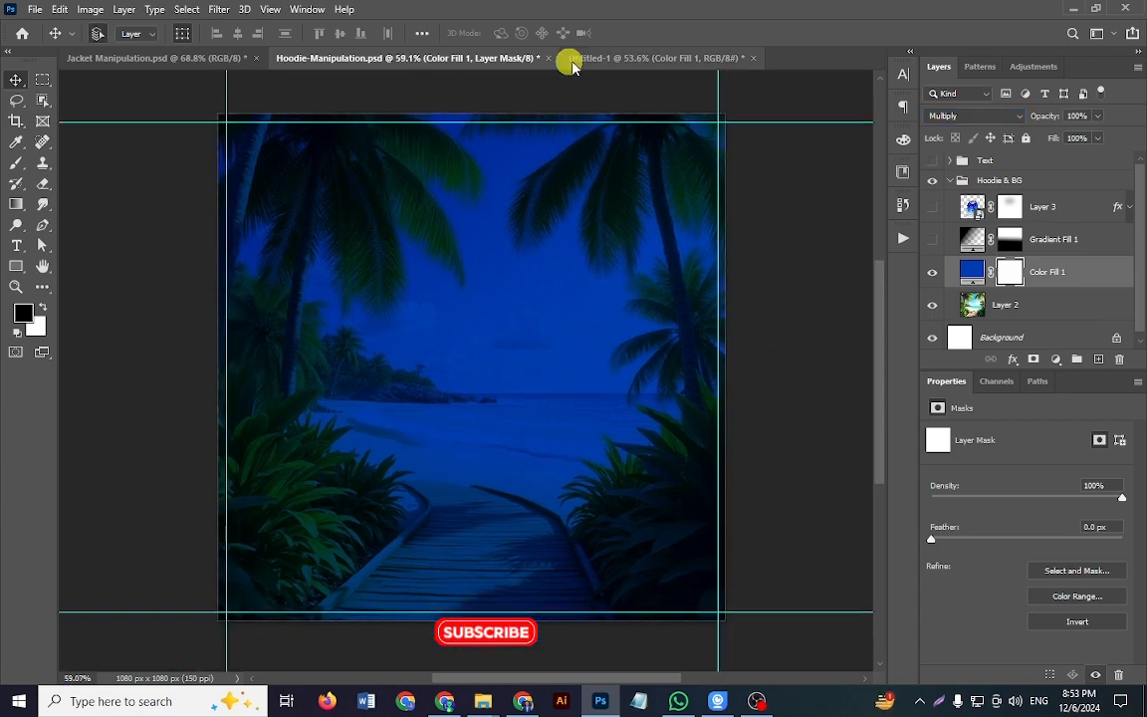
left_click(588, 58)
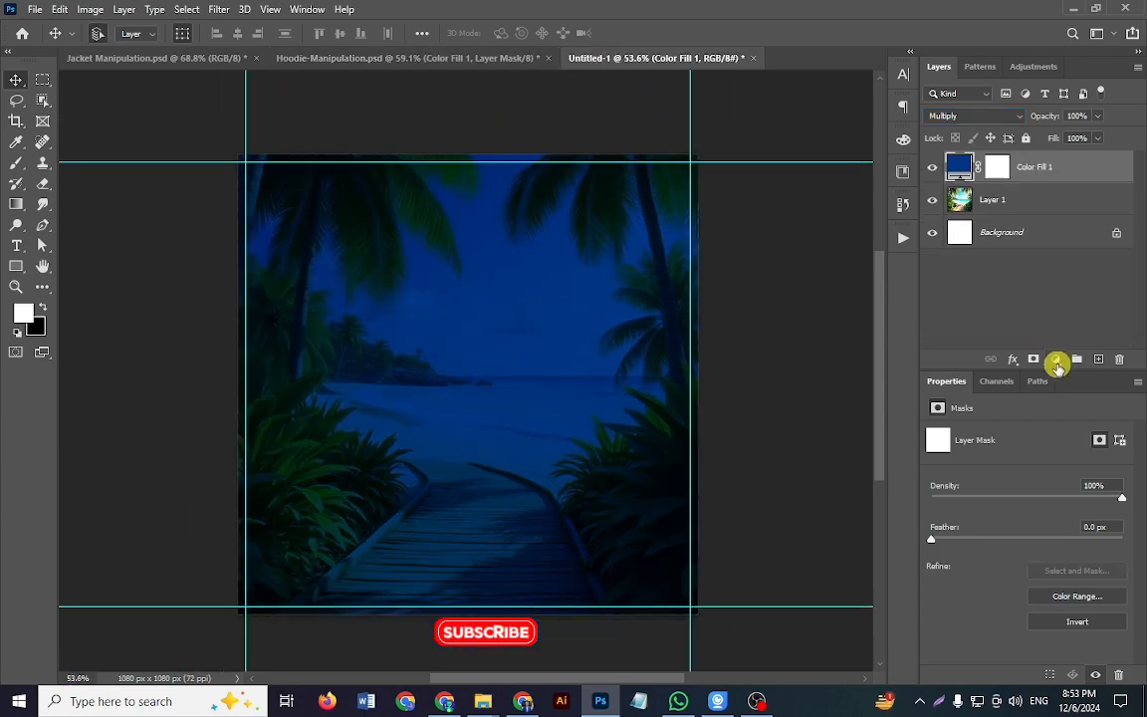
Step: Add a Gradient fill layer above the blue color fill and change the gradient's starting color stop to black (#000000)
left_click(1056, 360)
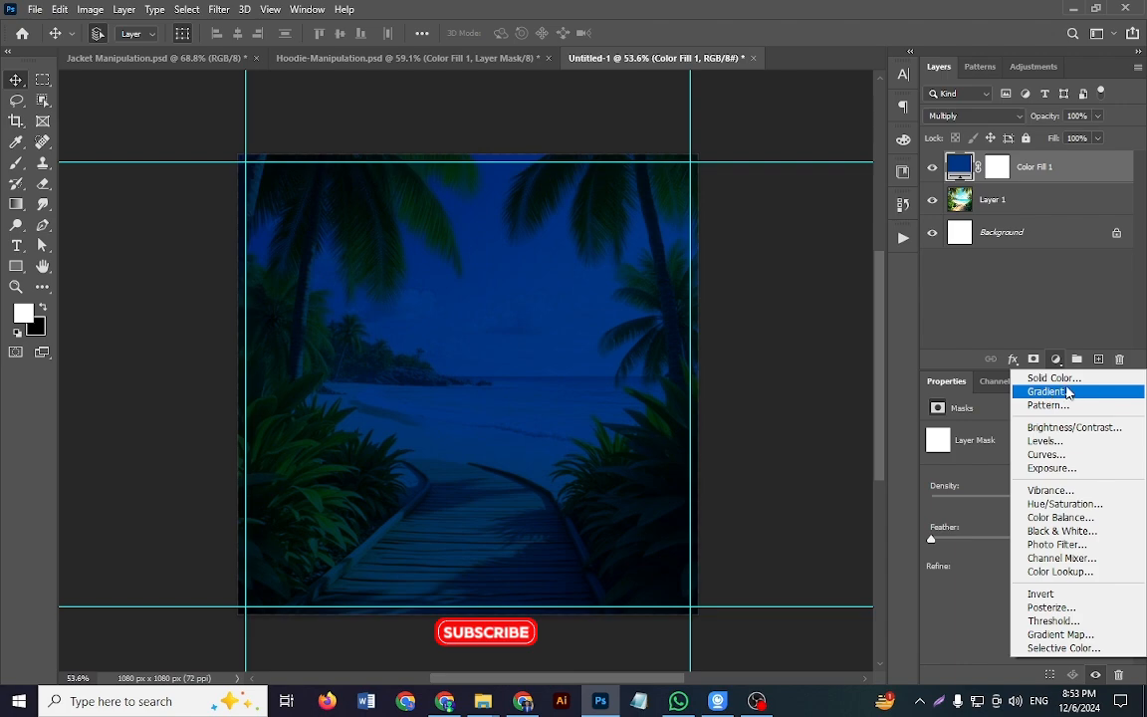
left_click(1086, 395)
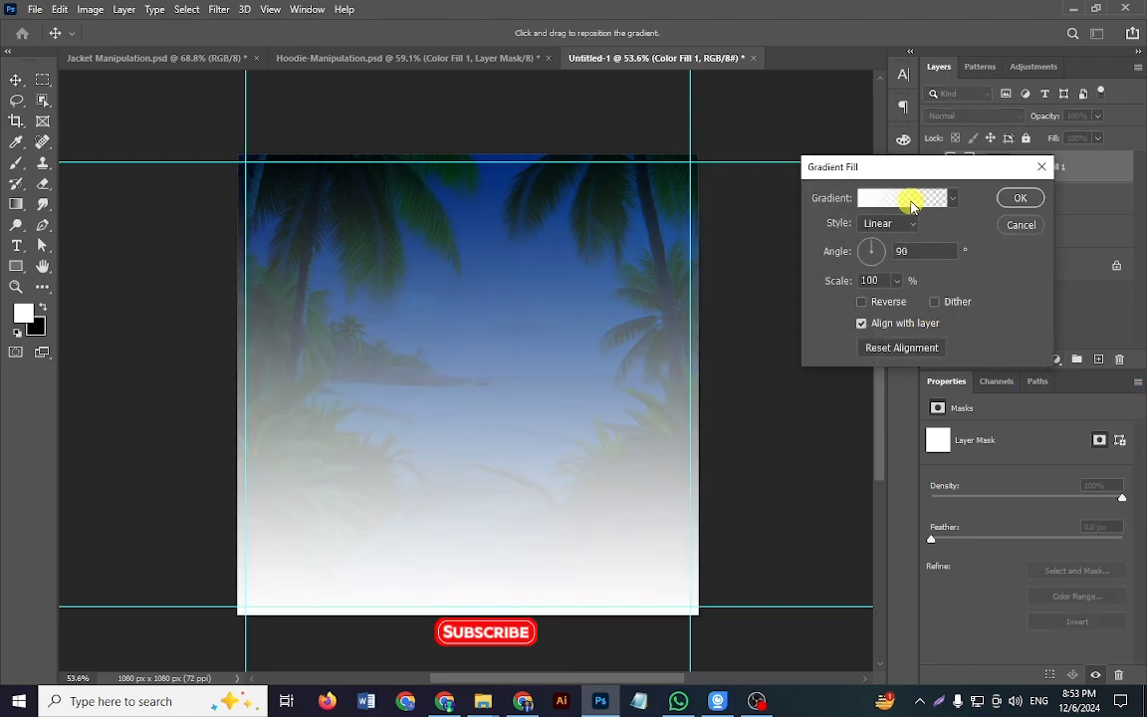
left_click(768, 448)
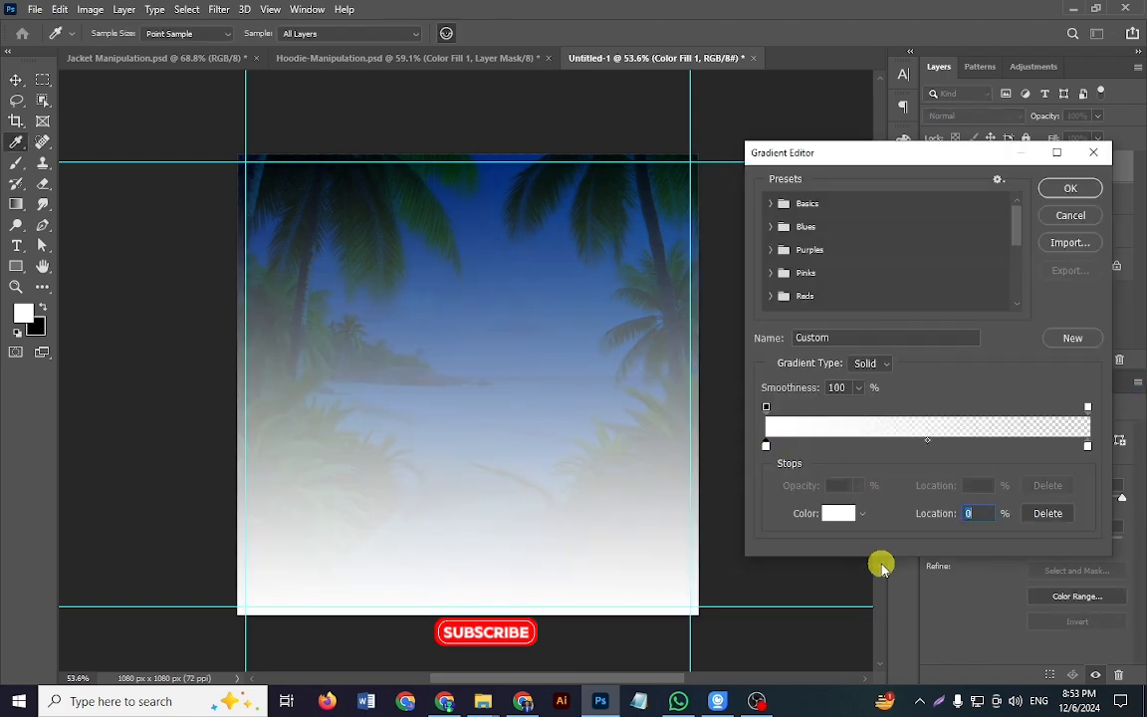
left_click(830, 514)
left_click_drag(771, 487, 737, 568)
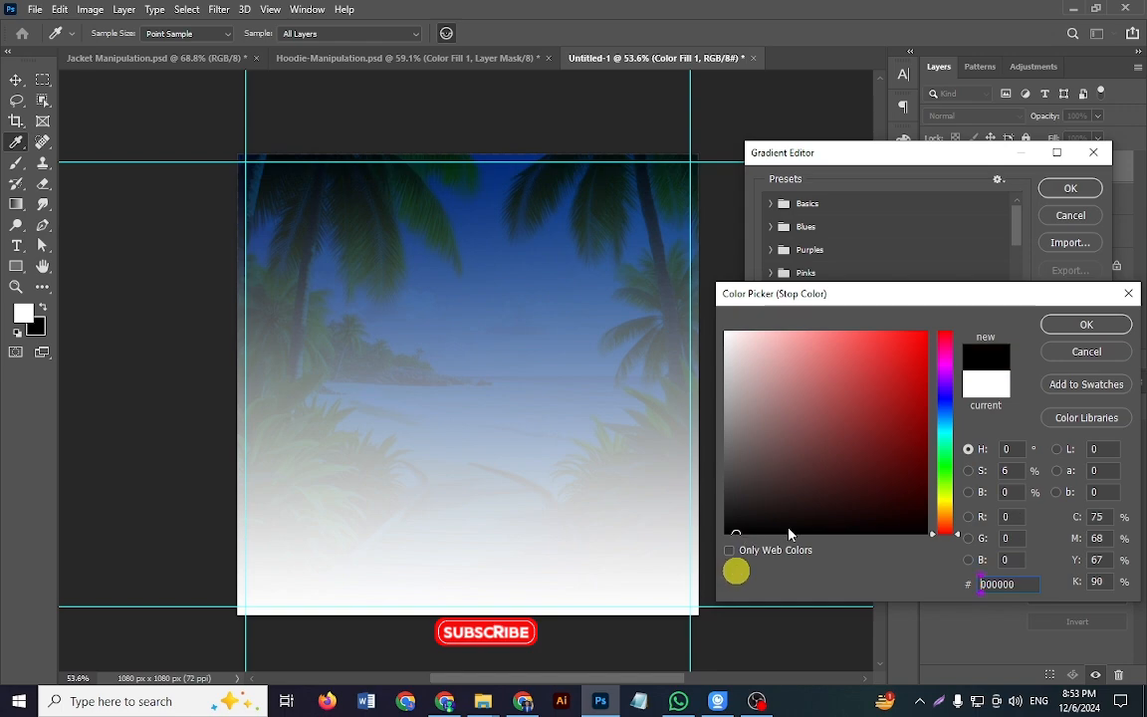
left_click(1084, 327)
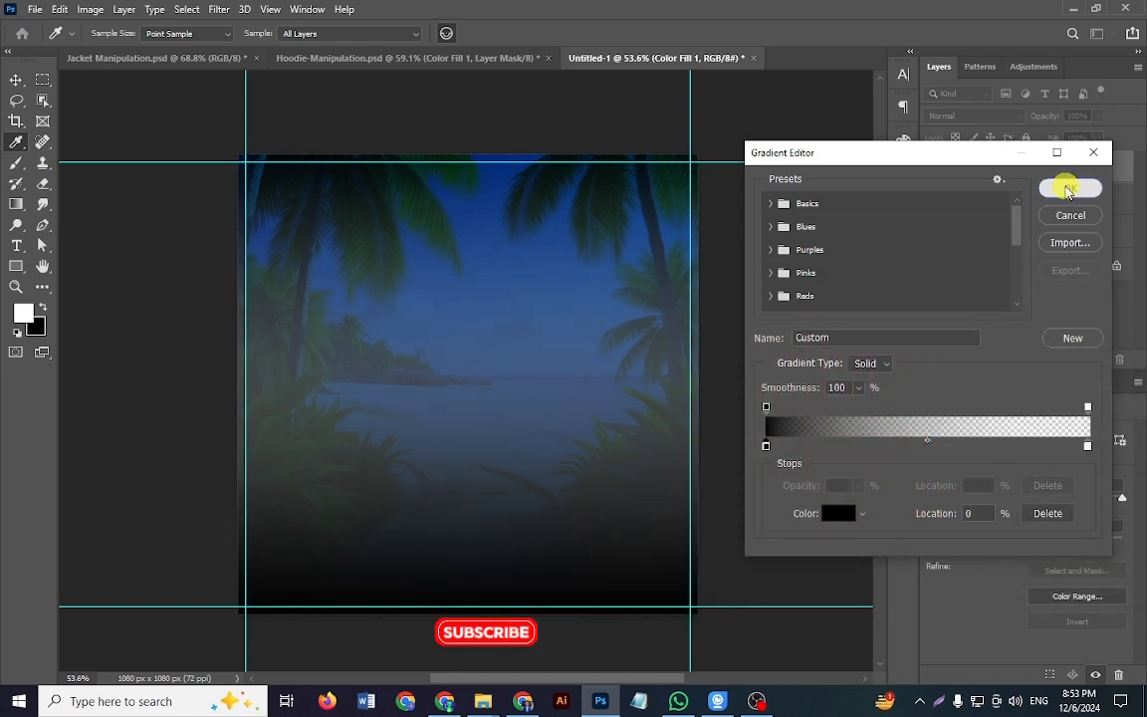
left_click(1068, 187)
Step: Reverse the gradient fill, set it to Linear style at a 90° angle, and apply it
left_click(897, 303)
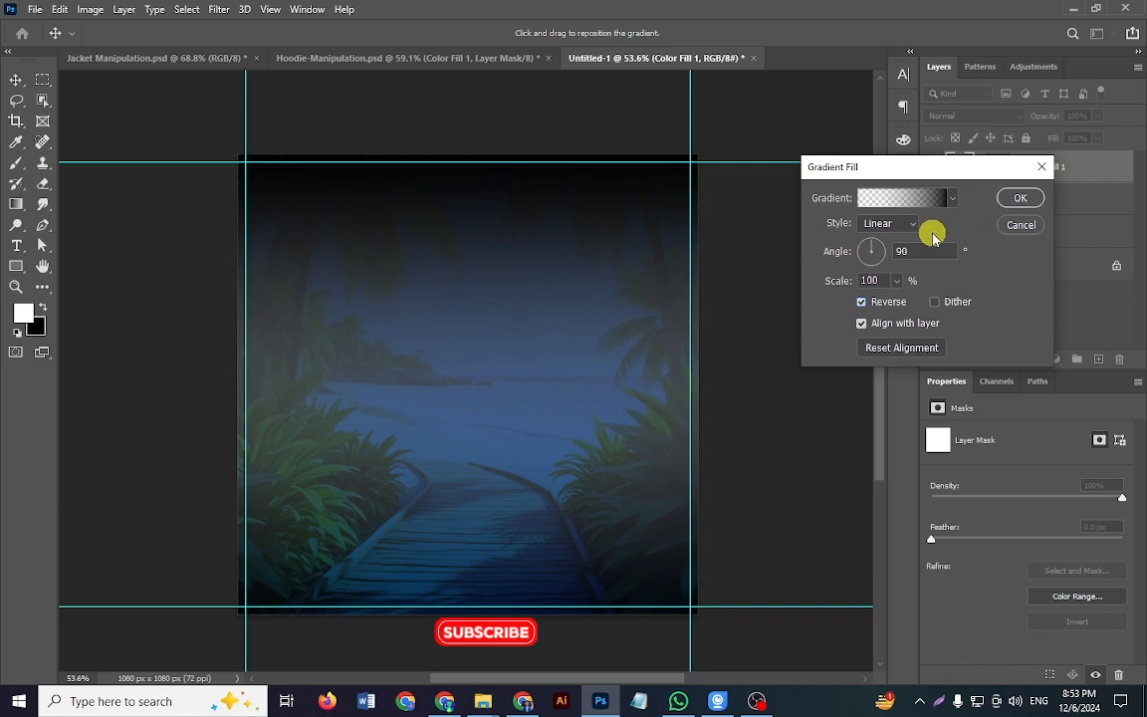
left_click_drag(883, 252, 898, 264)
type("90")
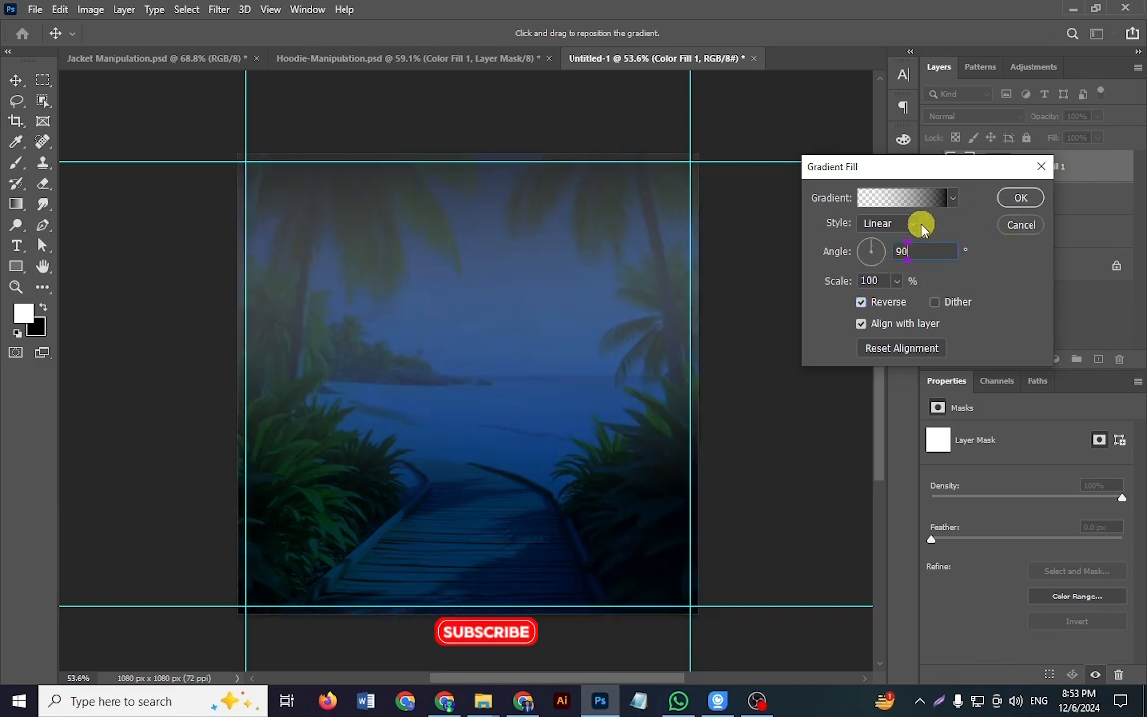
left_click(925, 206)
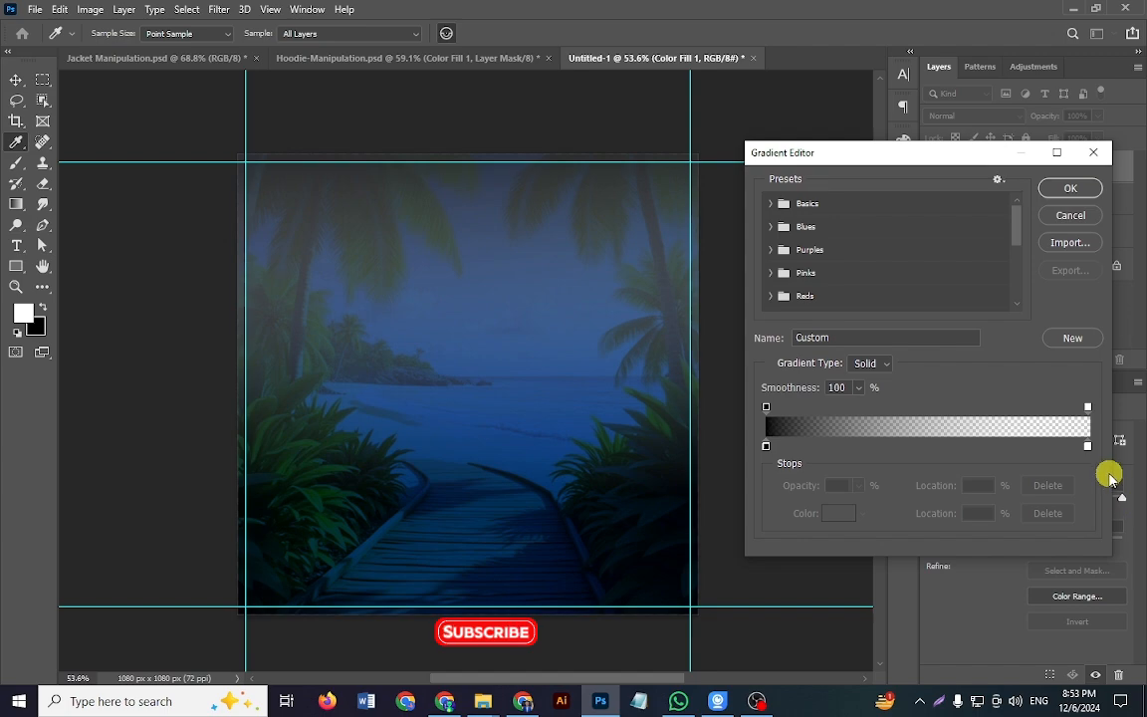
left_click(1073, 188)
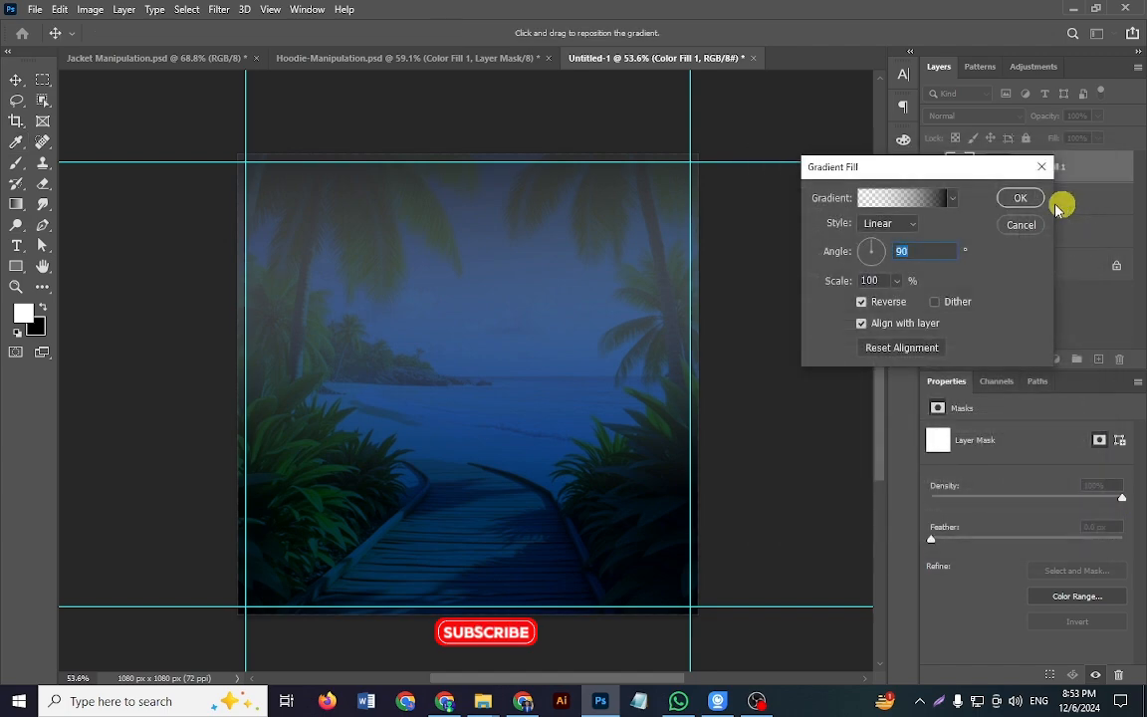
left_click(876, 225)
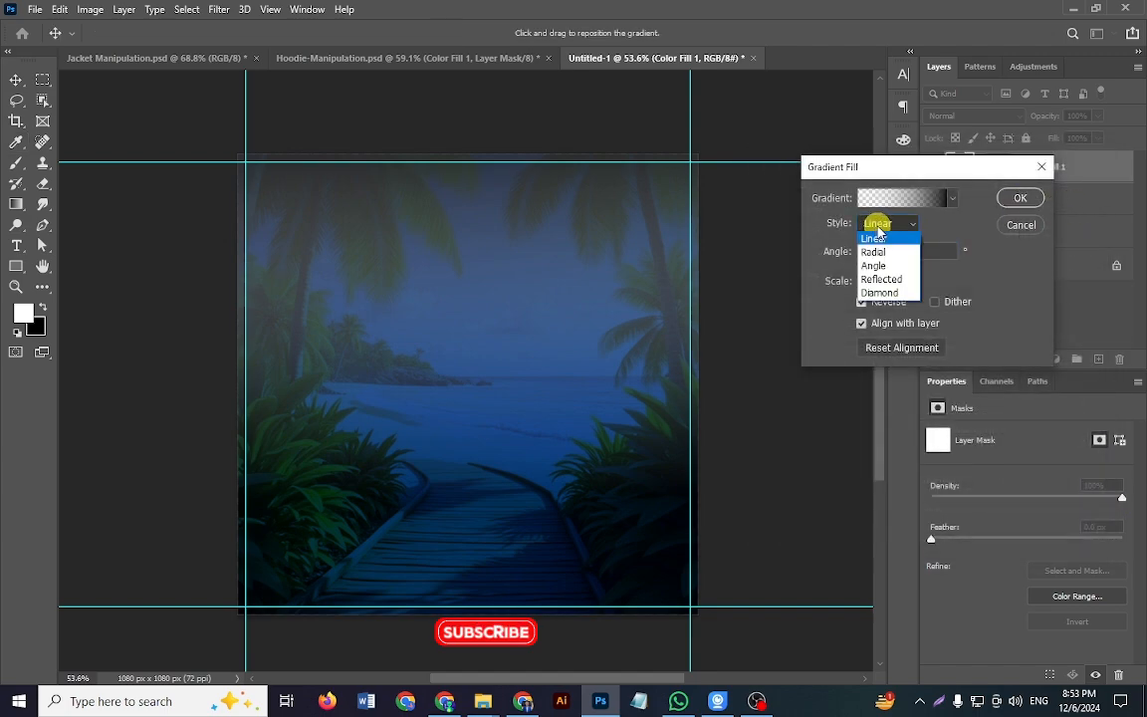
left_click(875, 237)
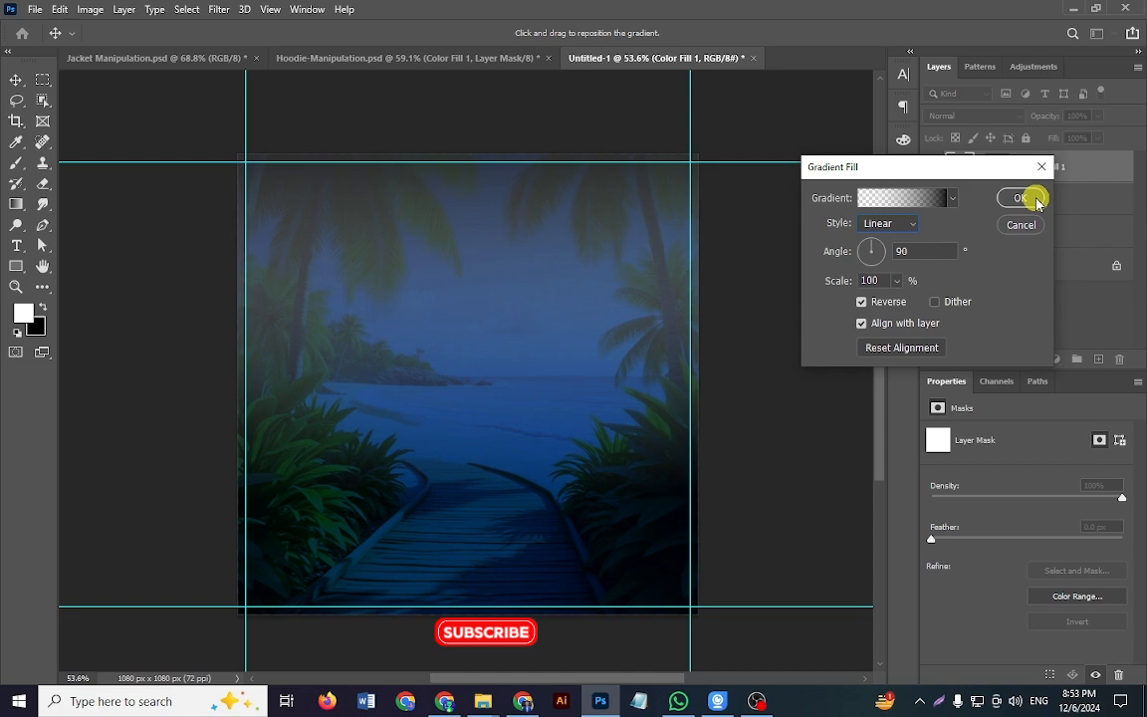
left_click(1026, 198)
Step: Draw black-to-white linear gradients on the gradient fill layer's mask, ending with one running from the upper sky down to the beach
left_click(1001, 168)
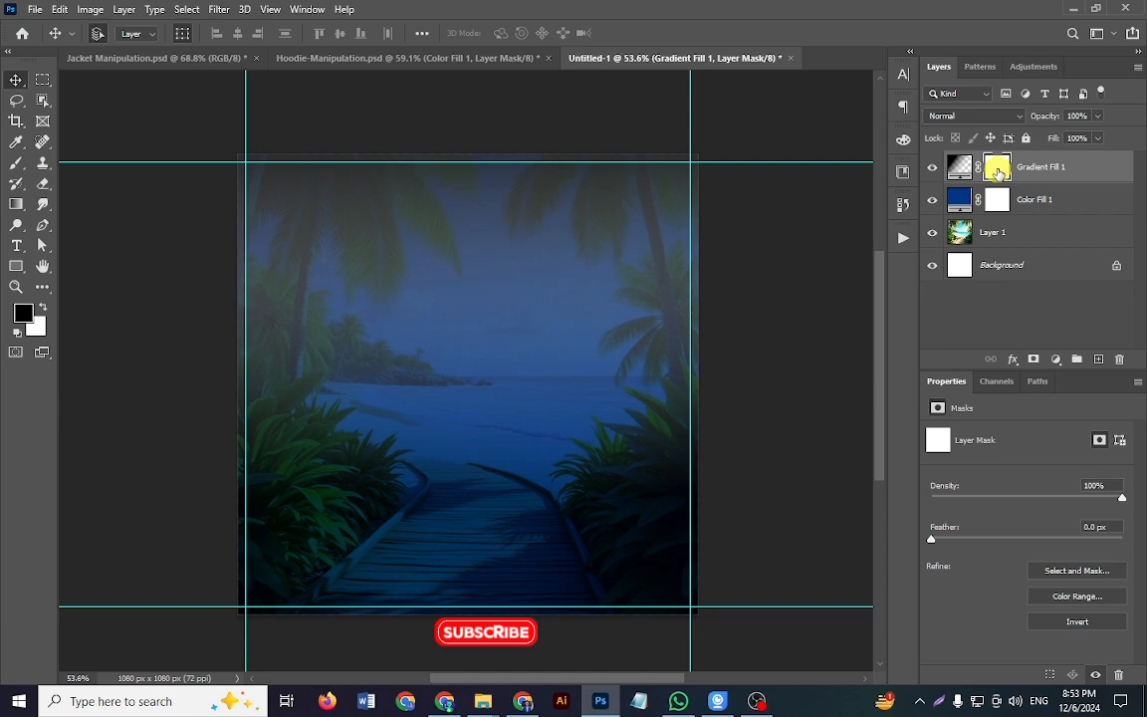
left_click(15, 203)
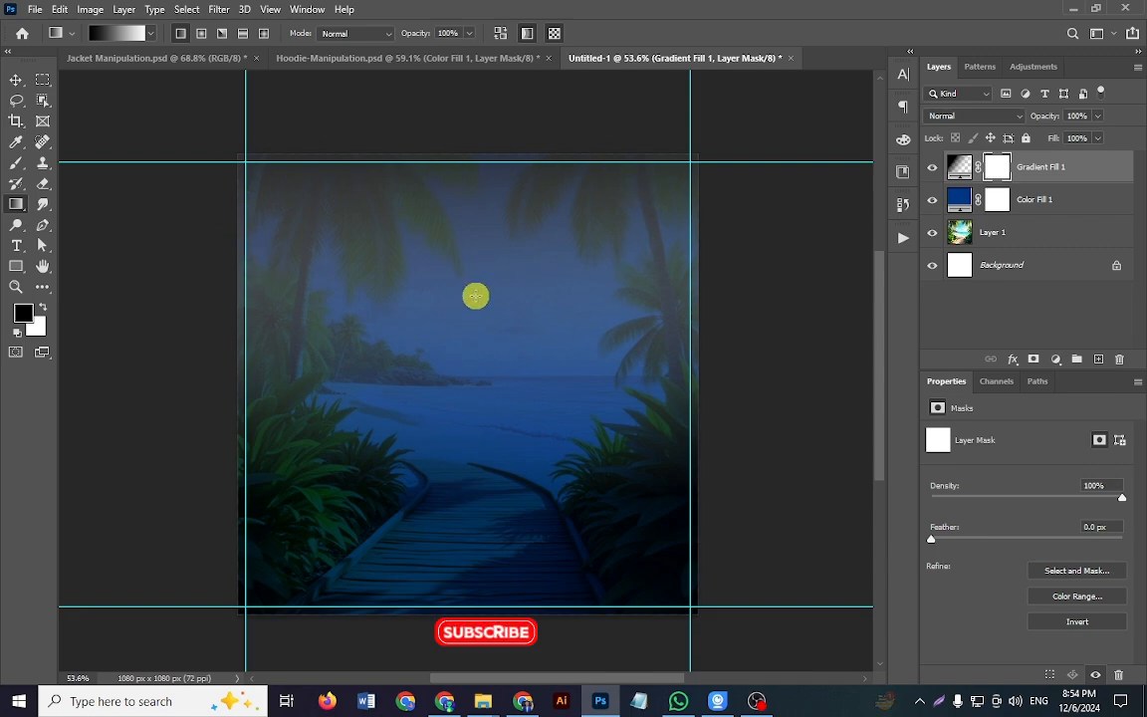
left_click_drag(466, 438, 476, 144)
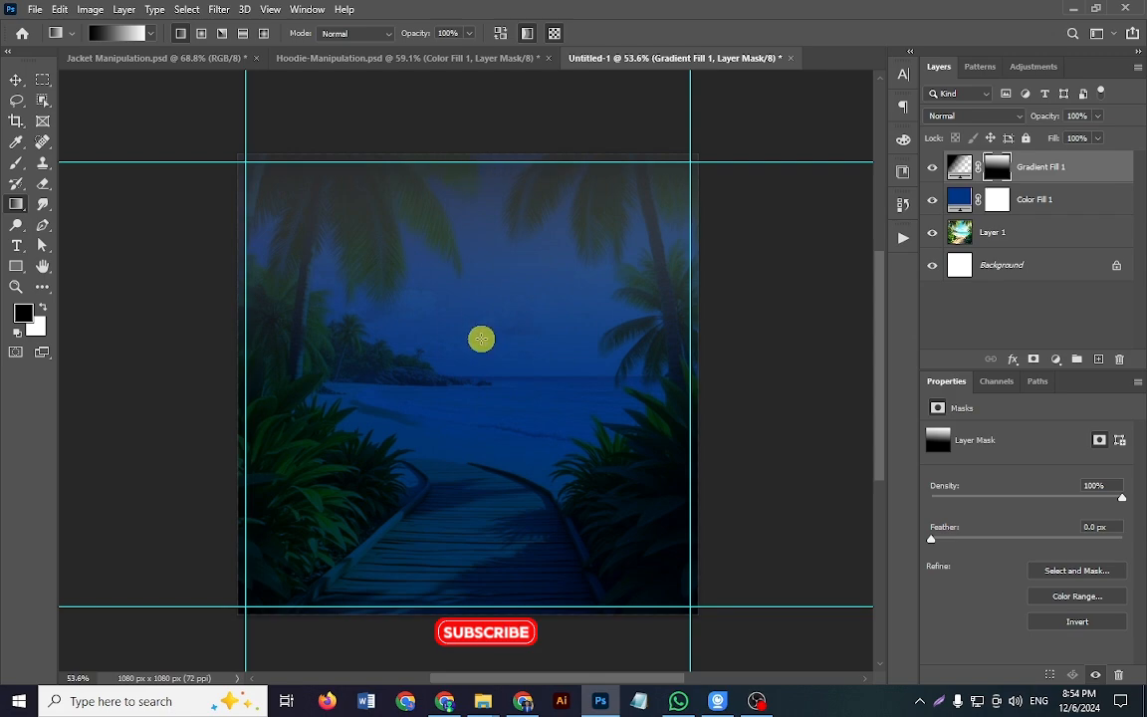
left_click_drag(445, 453, 474, 236)
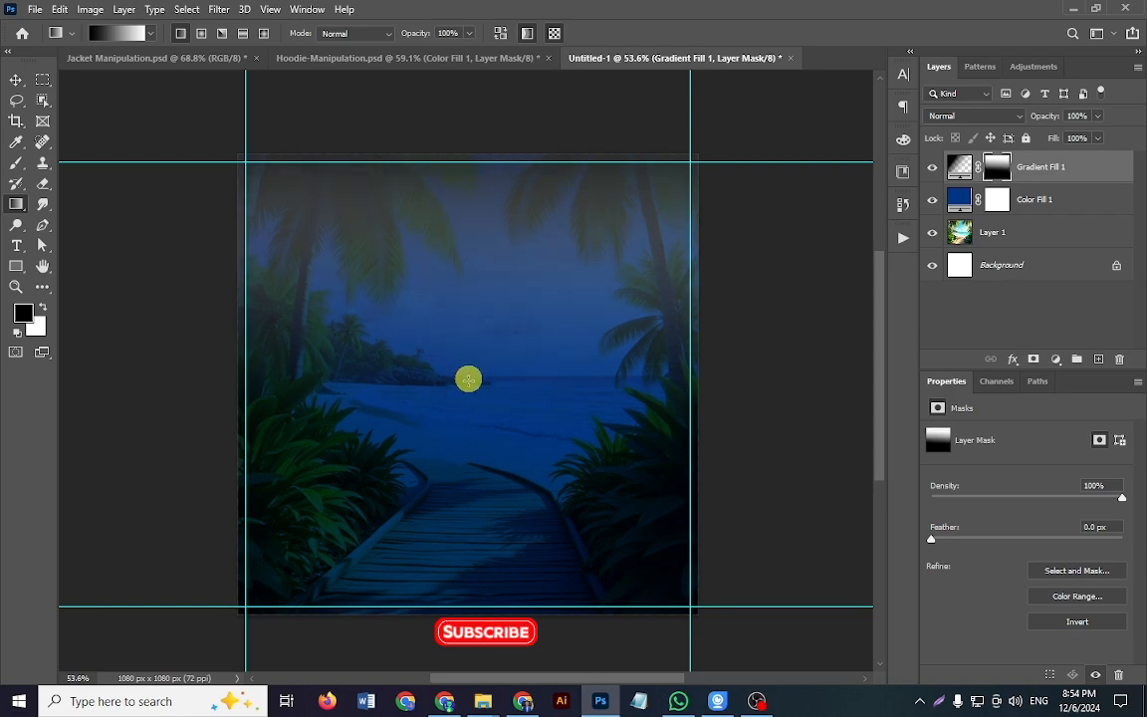
left_click_drag(459, 407, 483, 240)
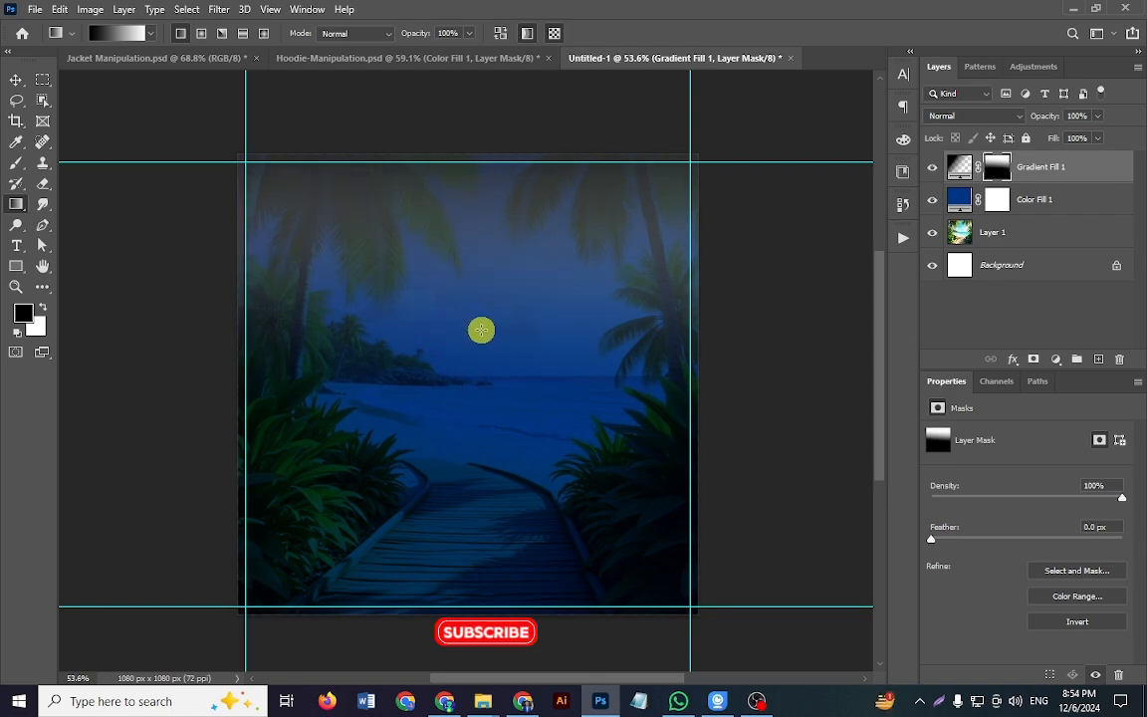
left_click_drag(461, 105, 440, 329)
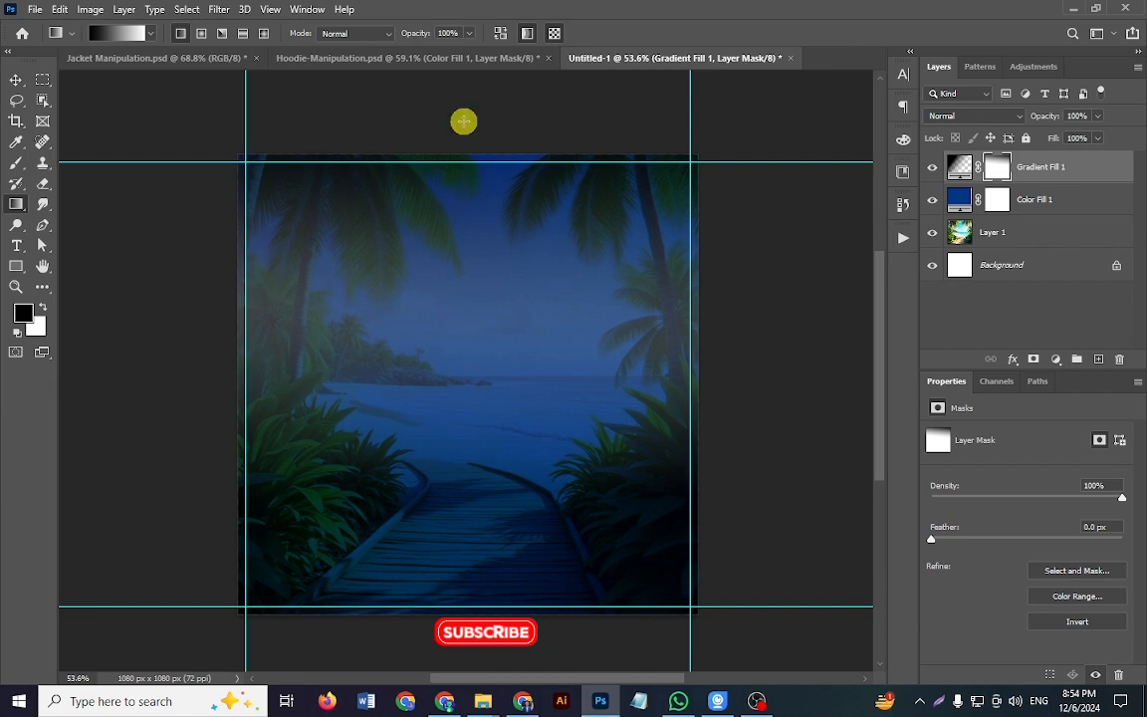
left_click_drag(463, 118, 478, 344)
left_click_drag(474, 180, 466, 356)
left_click_drag(458, 219, 475, 432)
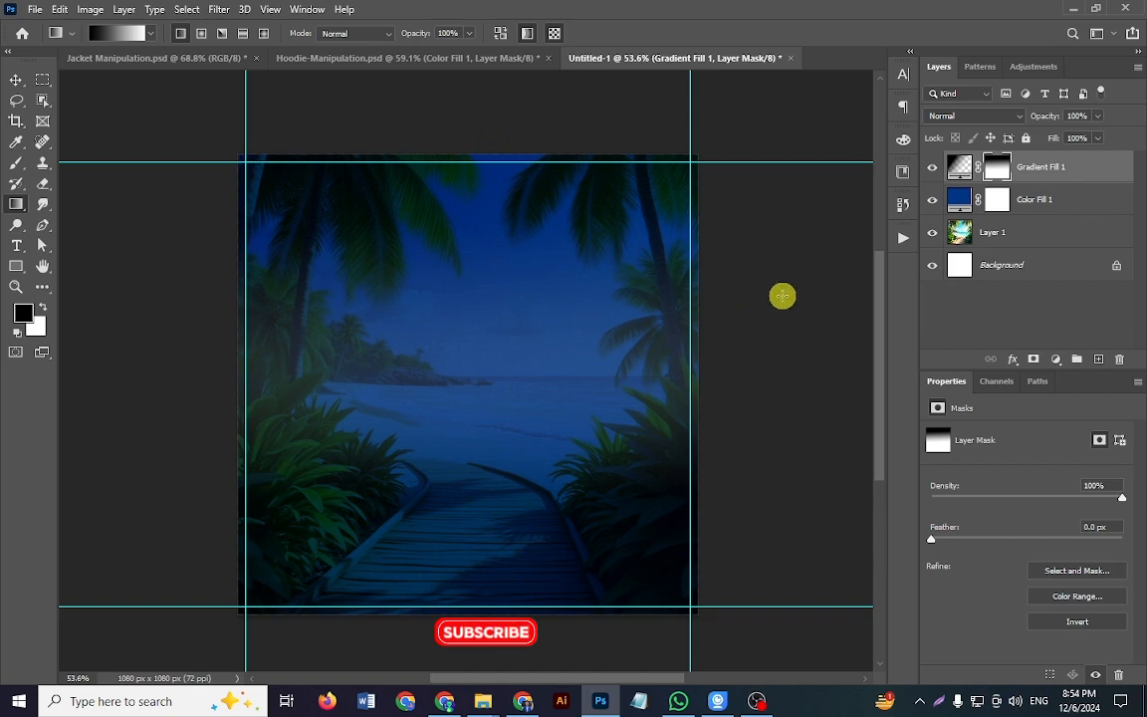
key("v")
left_click(768, 301)
Step: In Hoodie-Manipulation.psd, show the gradient fill and hoodie layers to examine the reference composition, and return to Untitled-1
left_click(395, 61)
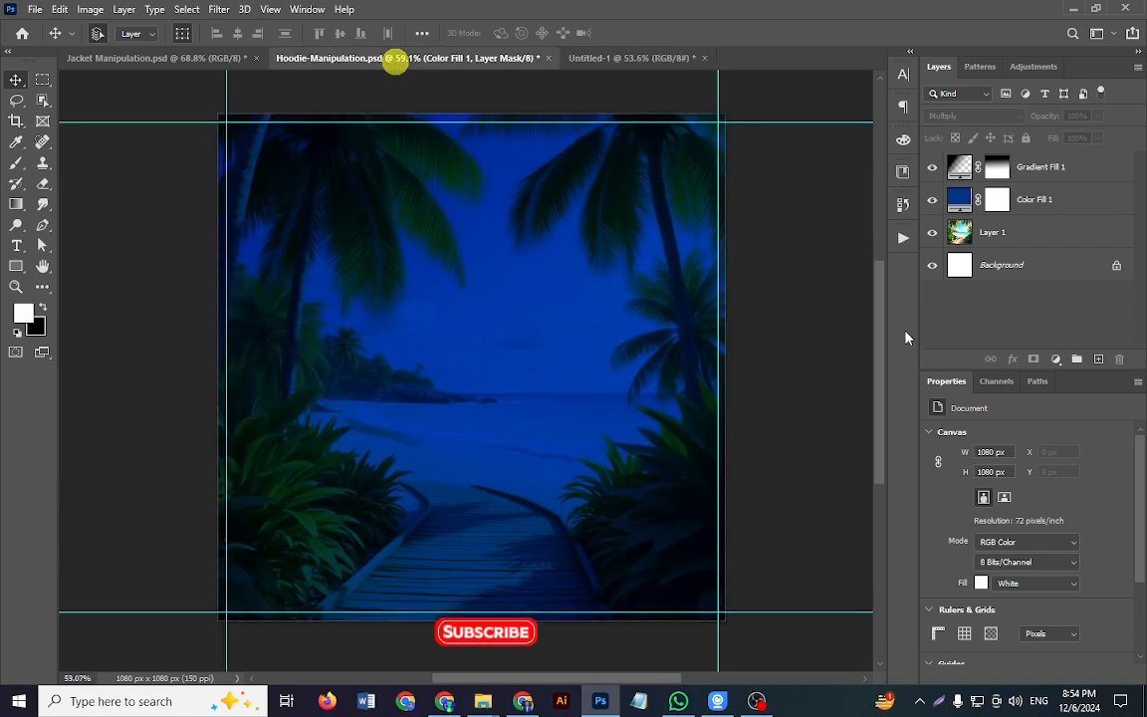
left_click(1030, 249)
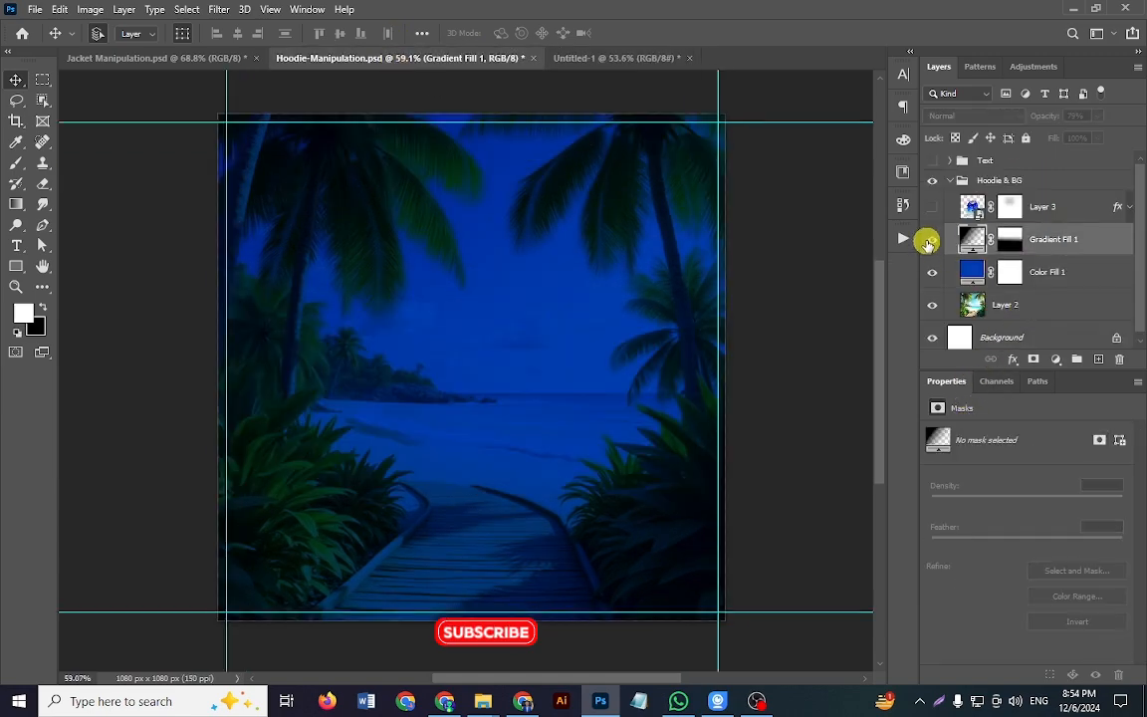
left_click(931, 240)
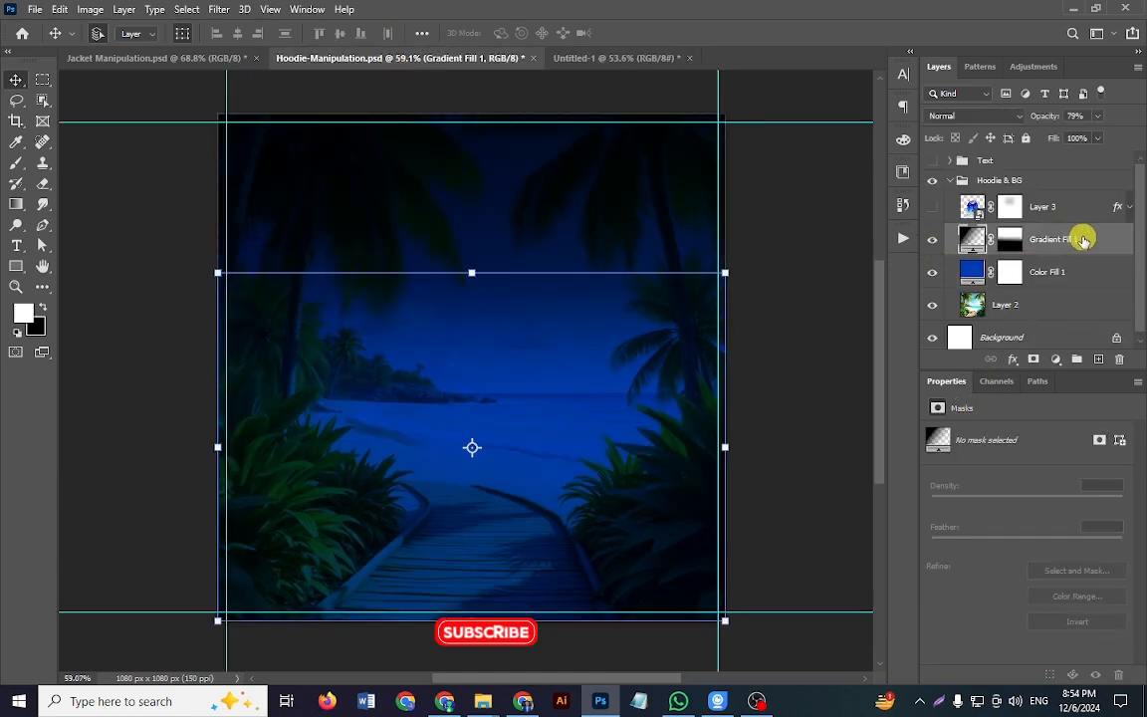
left_click(1047, 217)
left_click(934, 207)
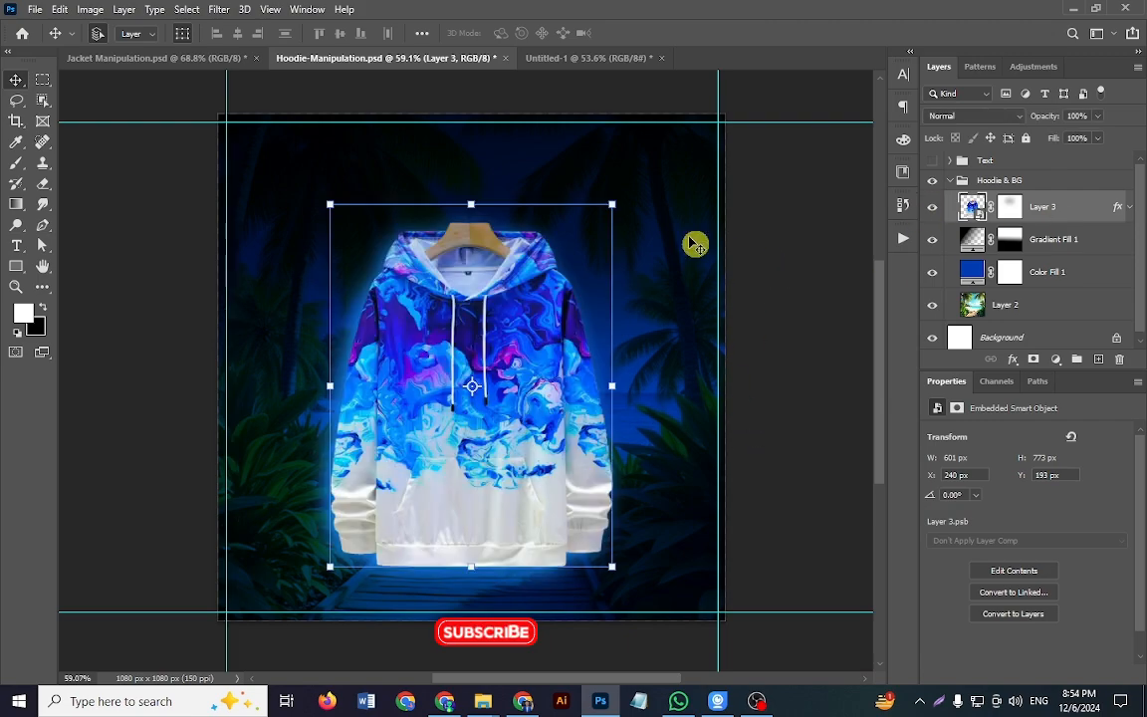
left_click(587, 59)
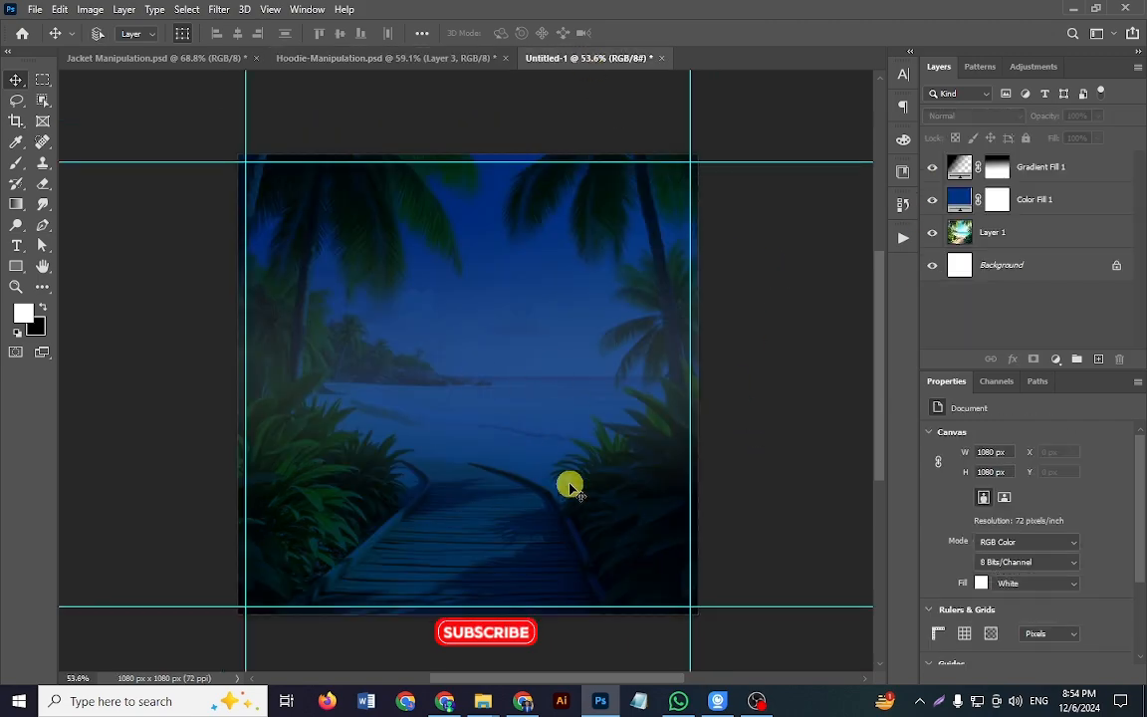
Step: Switch to the Pinterest page in Chrome, search for "Hoodie" and browse the results
scroll(568, 481, "up", 2)
left_click(448, 701)
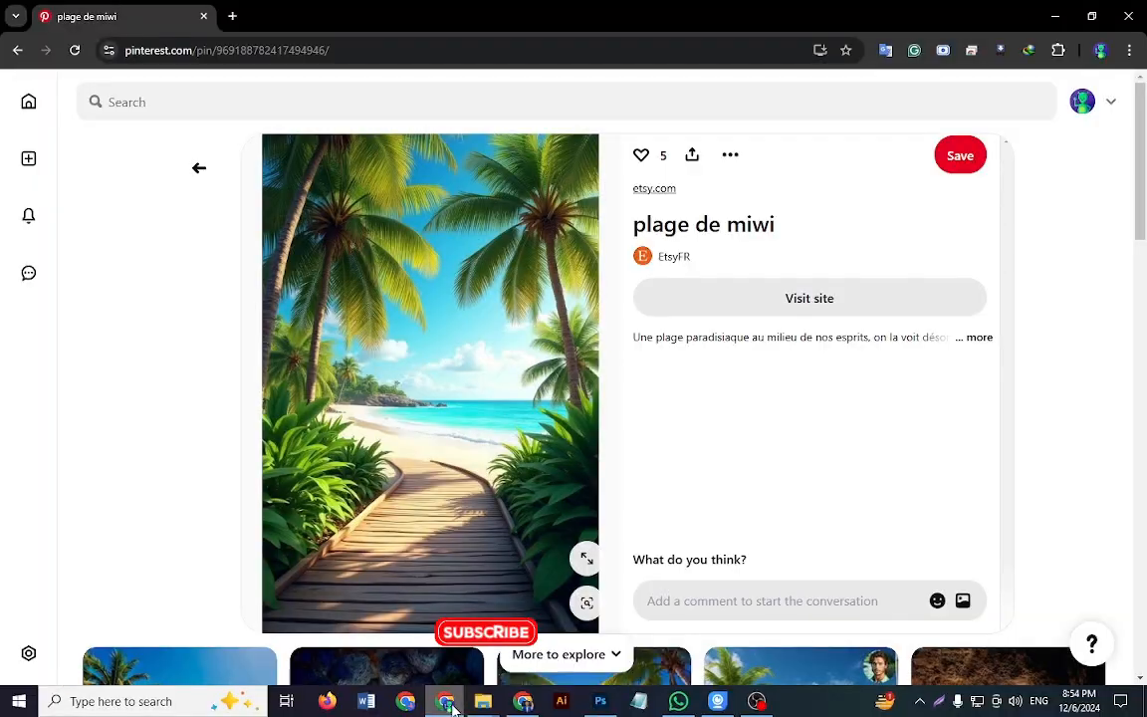
left_click(186, 103)
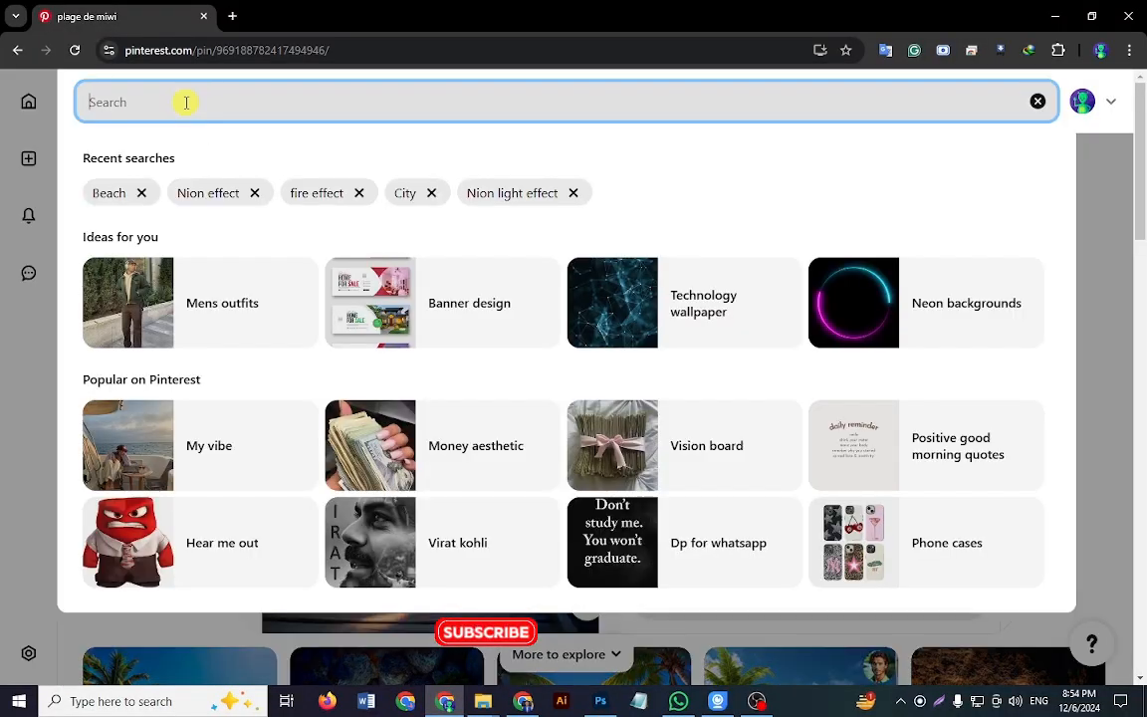
type("Hoodie")
key("Return")
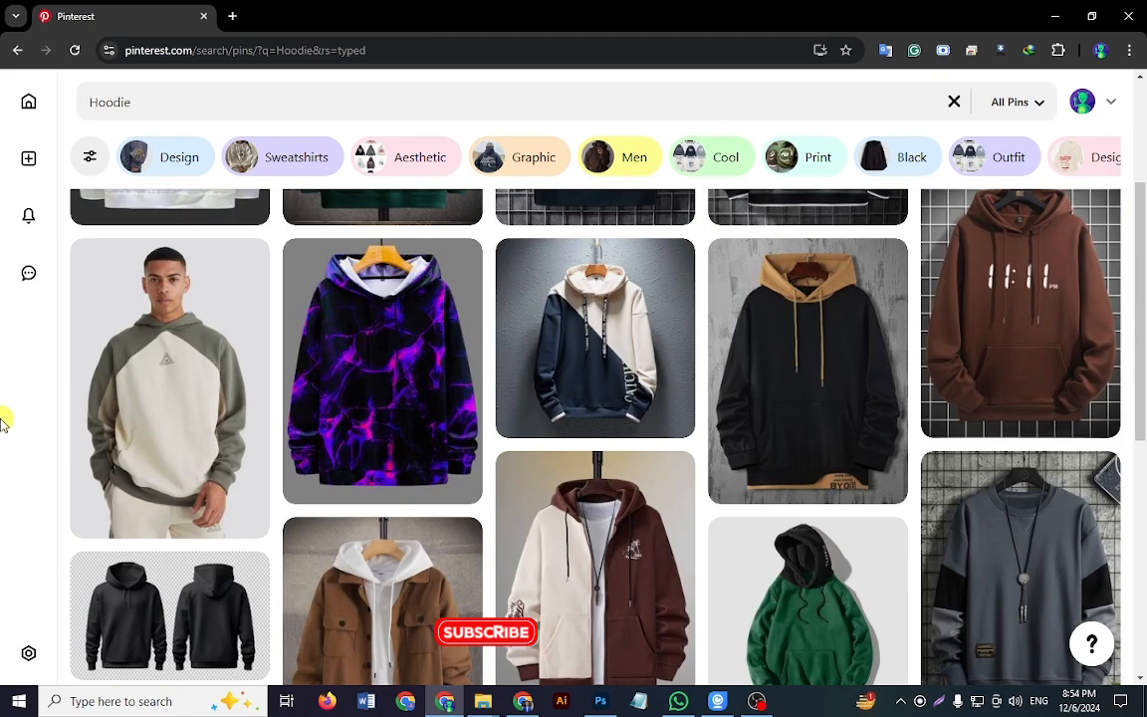
scroll(18, 461, "up", 3)
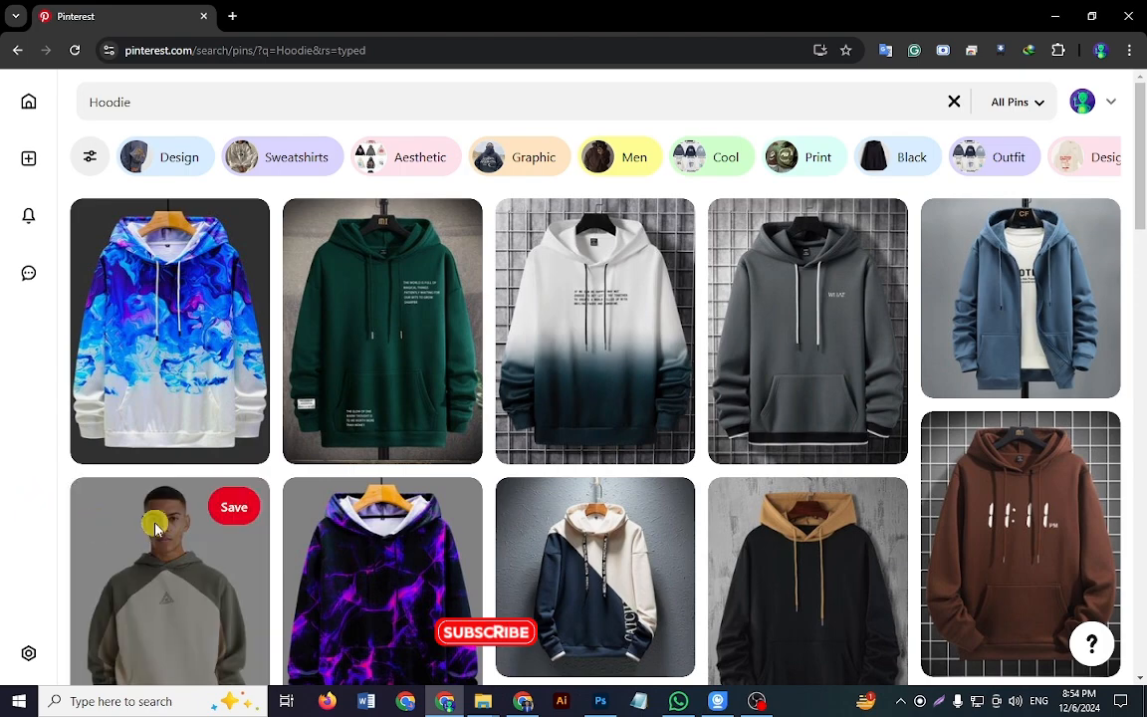
Step: Open the blue, purple and white marbled hoodie pin, copy its image and paste it into Untitled-1 in Photoshop
left_click(125, 284)
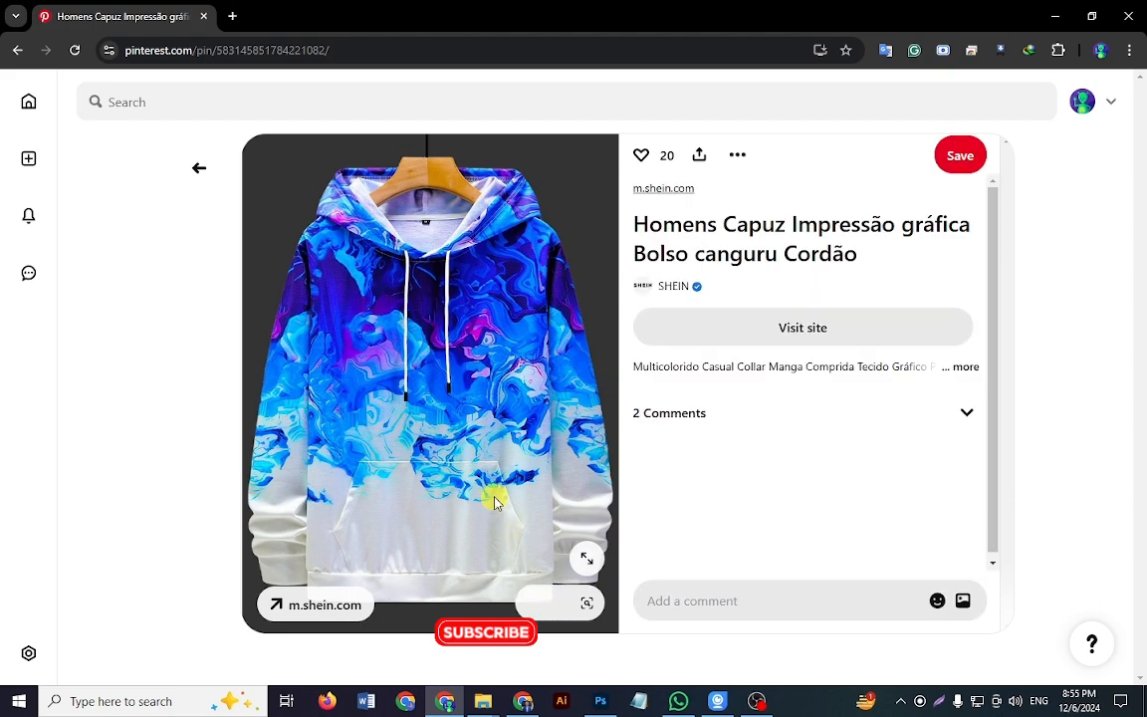
right_click(453, 379)
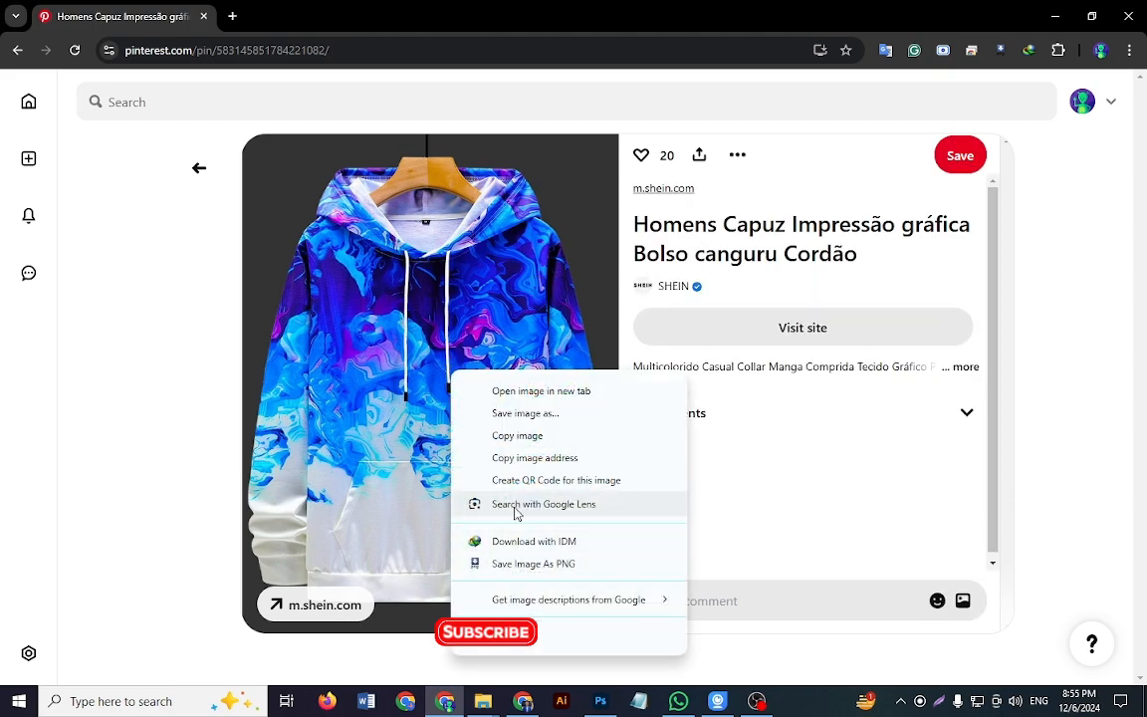
left_click(513, 435)
left_click(601, 701)
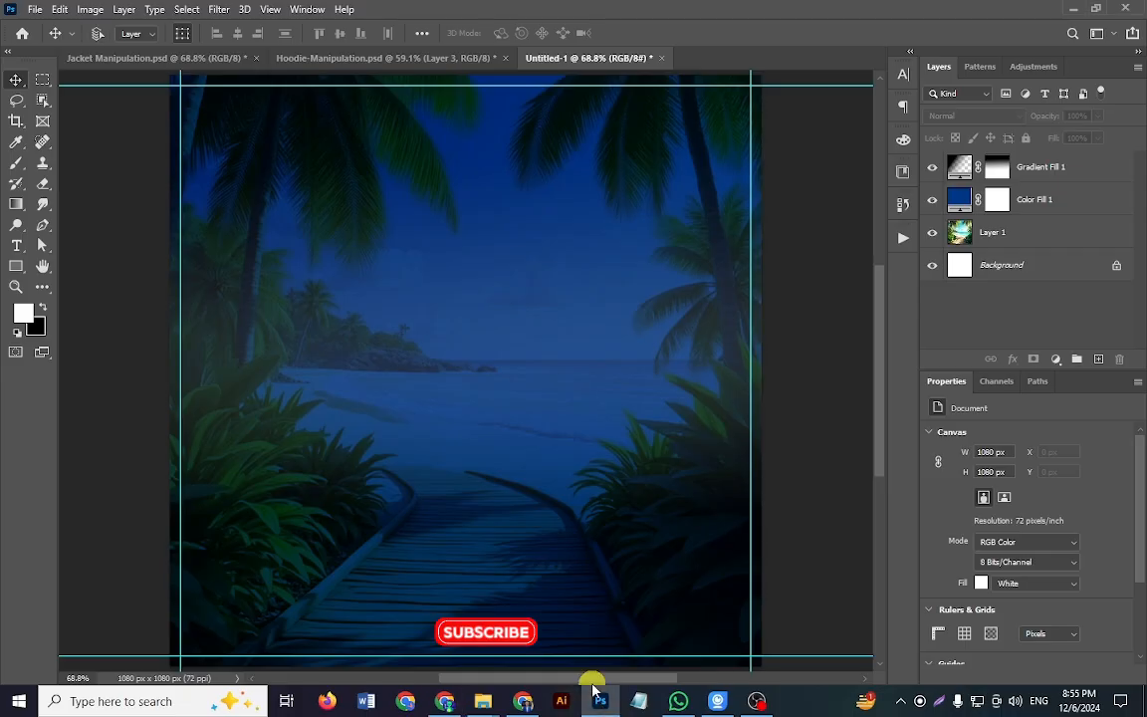
key("ctrl+v")
scroll(474, 426, "down", 2)
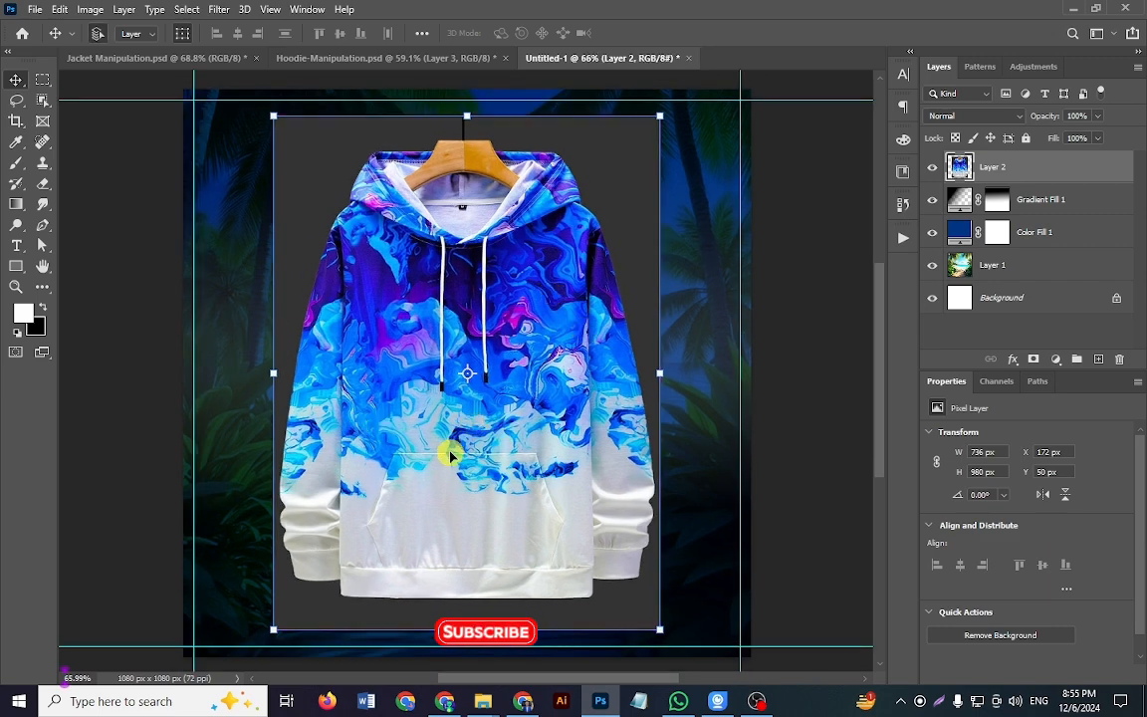
scroll(450, 454, "up", 1)
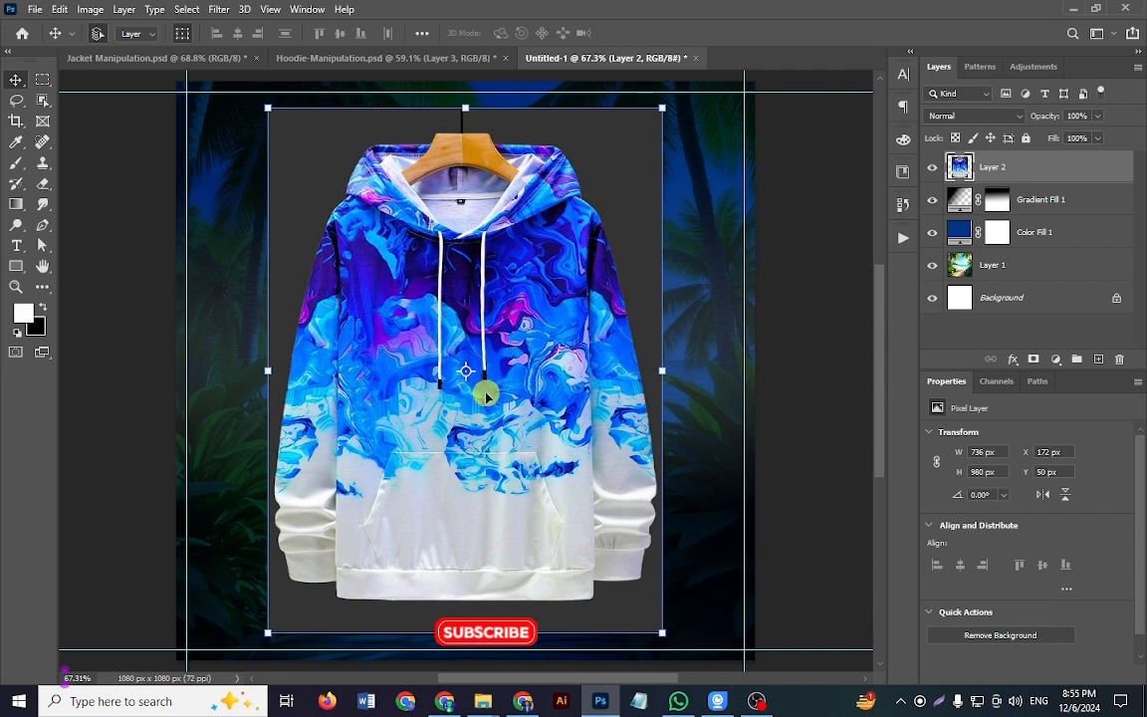
Step: Select the hoodie and its hanger automatically with the Object Selection tool's Select Subject, and inspect the selection edge up close
left_click(43, 103)
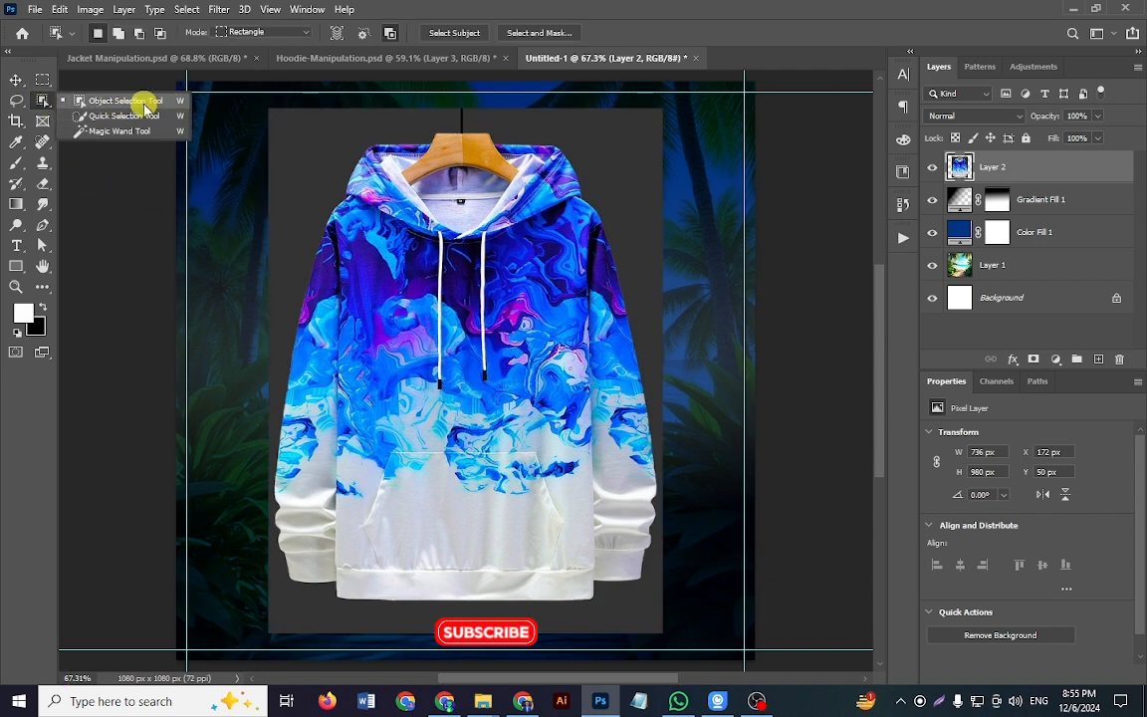
left_click(144, 106)
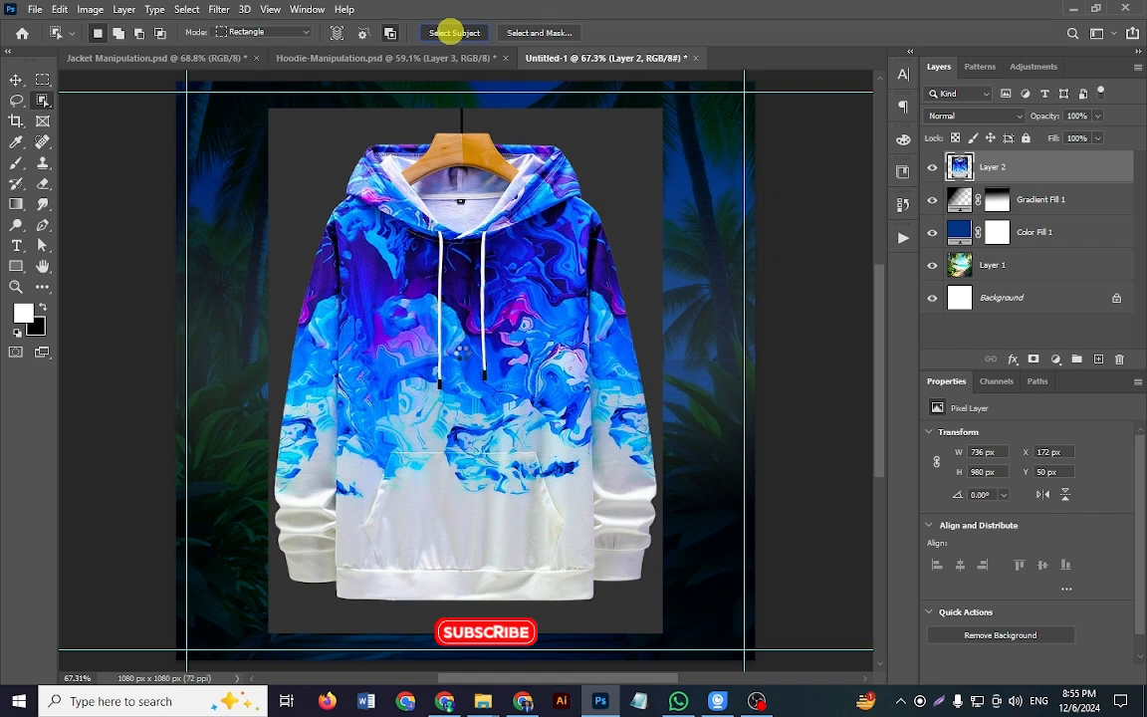
left_click(450, 32)
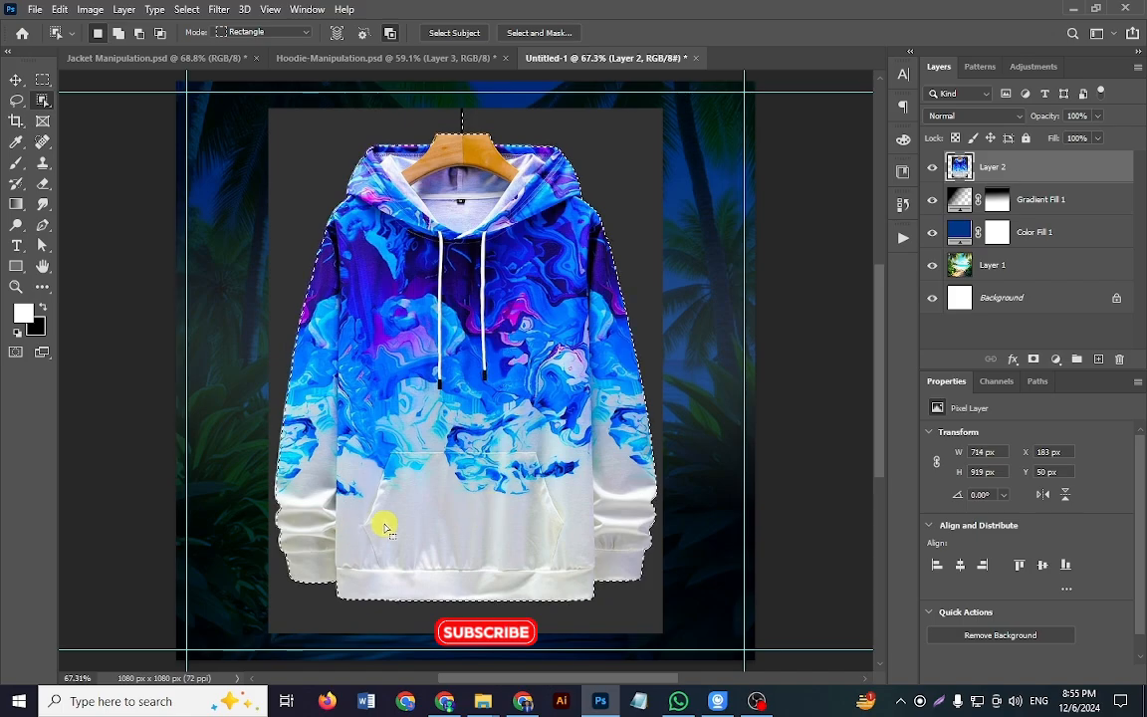
left_click_drag(356, 200, 503, 367)
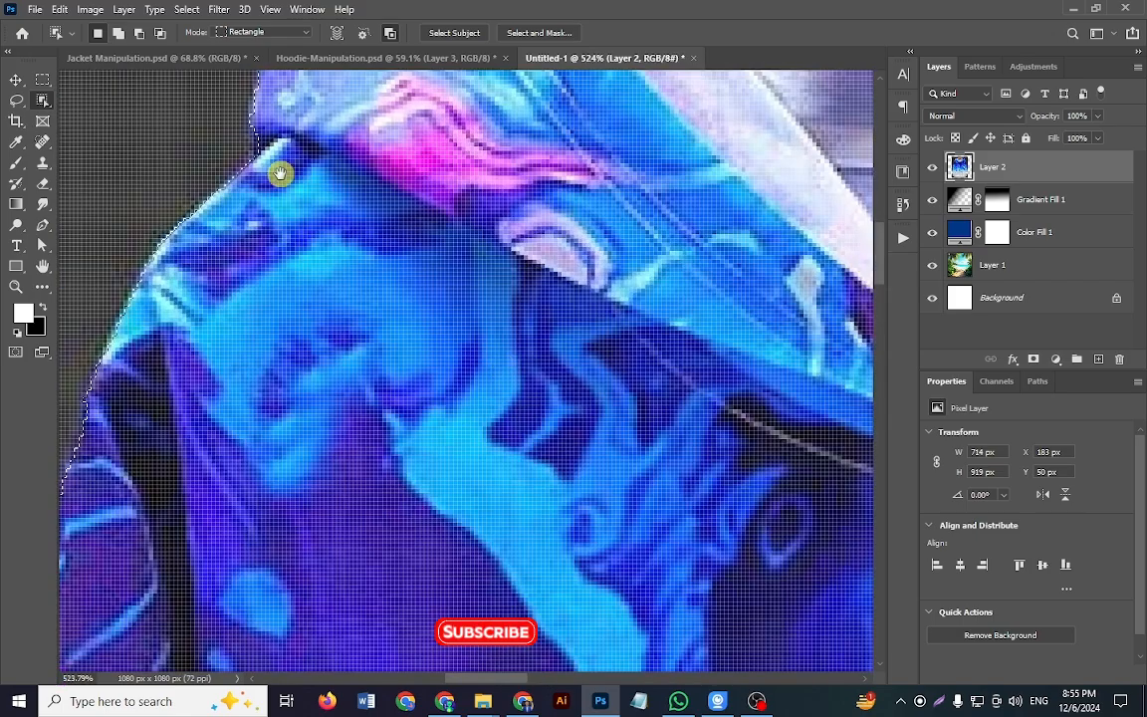
left_click_drag(279, 175, 297, 484)
left_click_drag(402, 317, 326, 546)
left_click_drag(456, 432, 376, 430)
left_click_drag(544, 447, 327, 430)
left_click_drag(406, 324, 449, 422)
Step: Add the full length of the black hanger hook to the selection with the Lasso tool, joining it to the wooden hanger
left_click(16, 100)
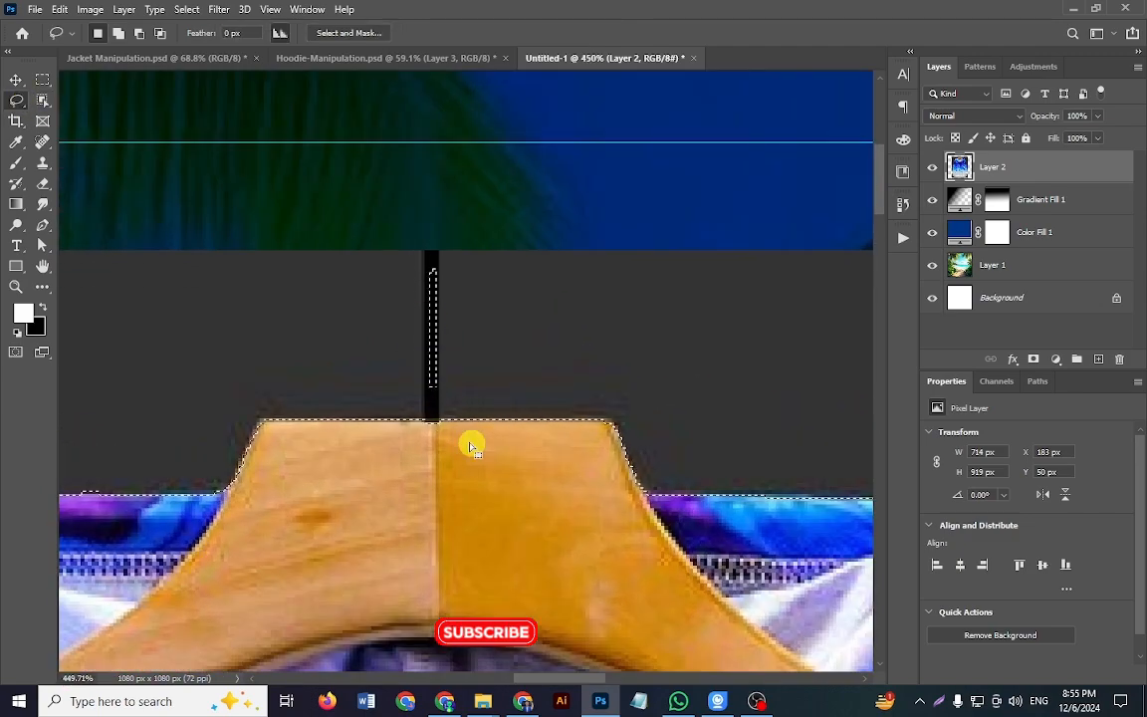
left_click_drag(444, 419, 439, 376)
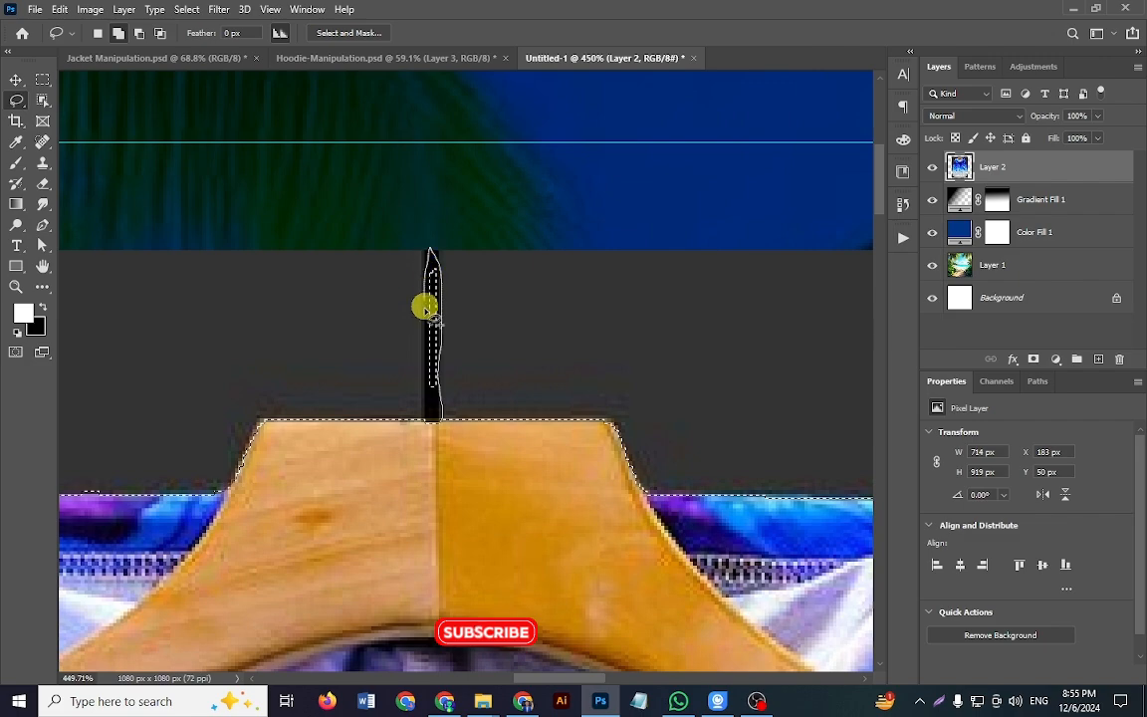
mouse_move(425, 375)
left_mouse_down()
mouse_move(428, 417)
mouse_move(444, 420)
left_mouse_up()
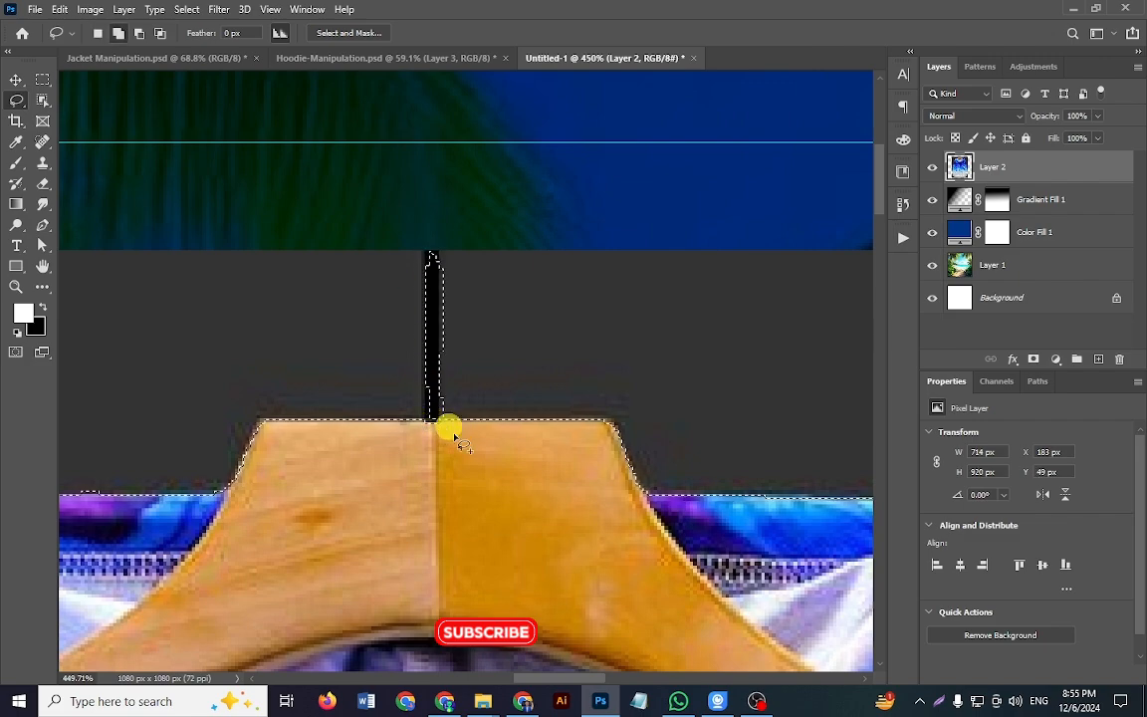
key("shift")
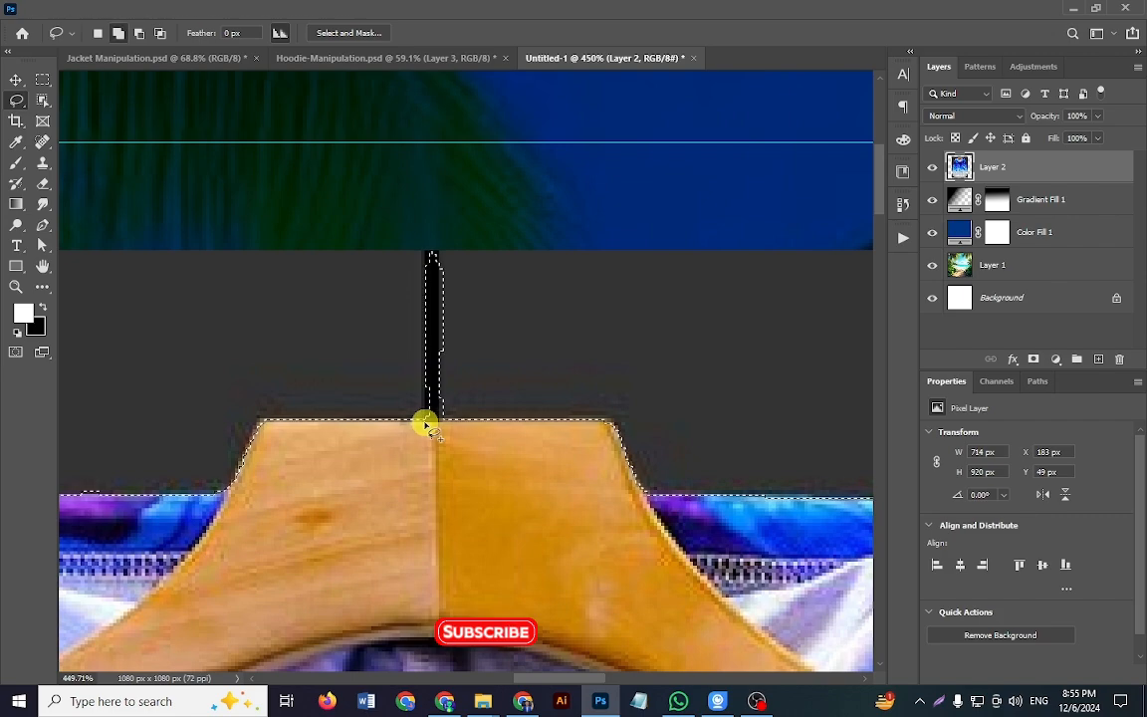
left_click_drag(425, 420, 438, 398)
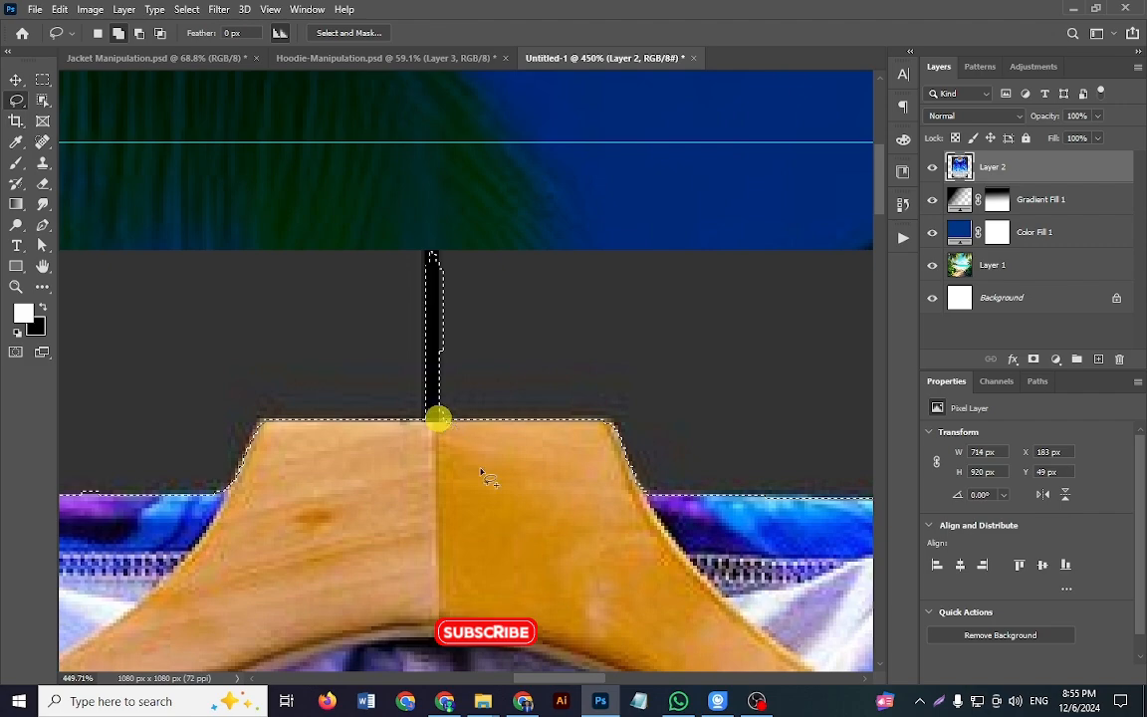
Step: Subtract the excess grey background beside the hanger hook from the selection with the Lasso tool
scroll(438, 419, "up", 2)
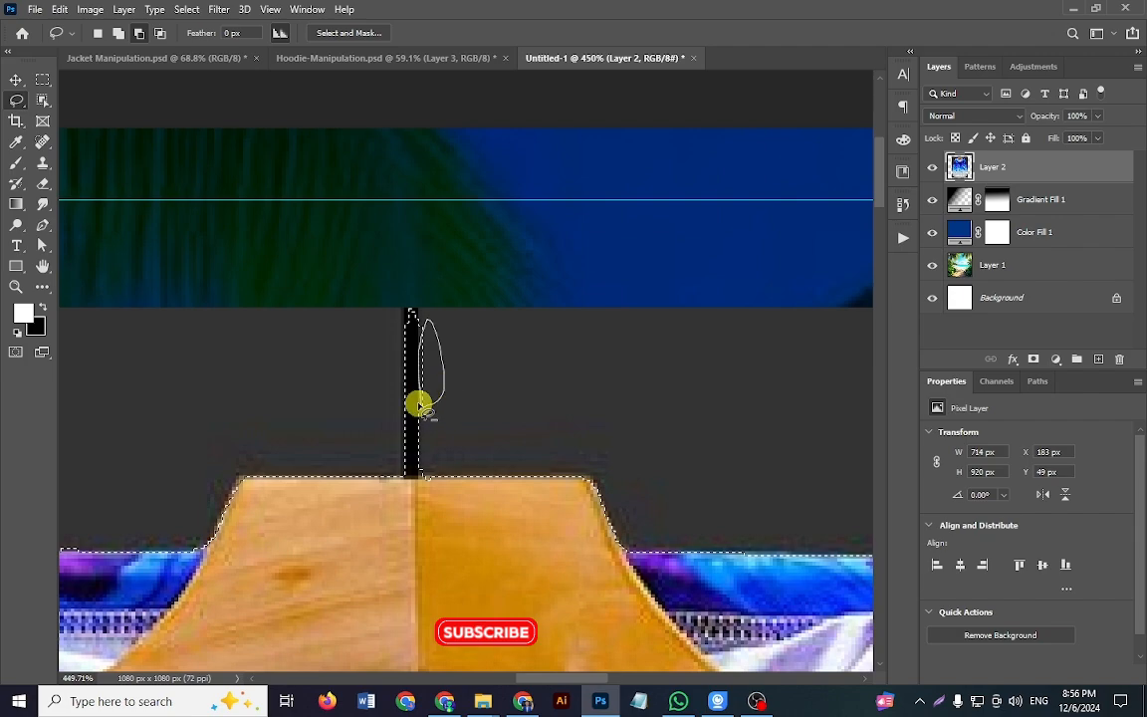
left_click_drag(418, 405, 420, 407)
mouse_move(482, 474)
left_mouse_down()
mouse_move(380, 451)
mouse_move(389, 448)
left_mouse_up()
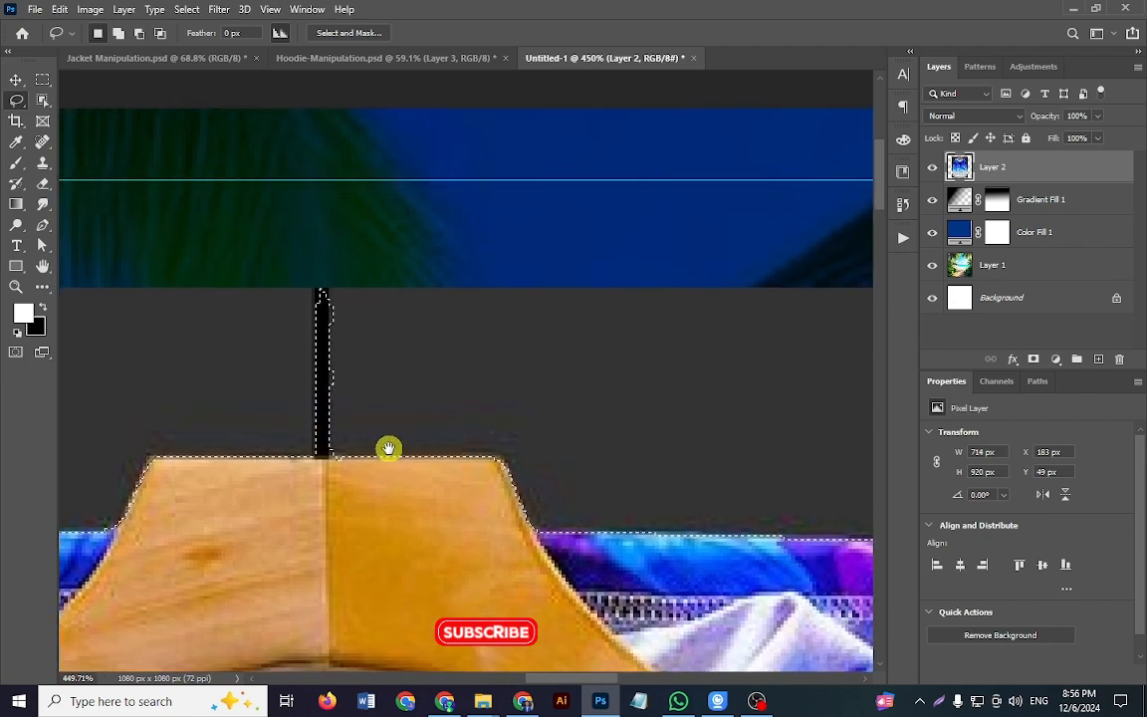
left_click_drag(797, 563, 464, 372)
Step: Mask out the hoodie's grey background using the selection, and convert the masked layer to a smart object
scroll(543, 460, "down", 13)
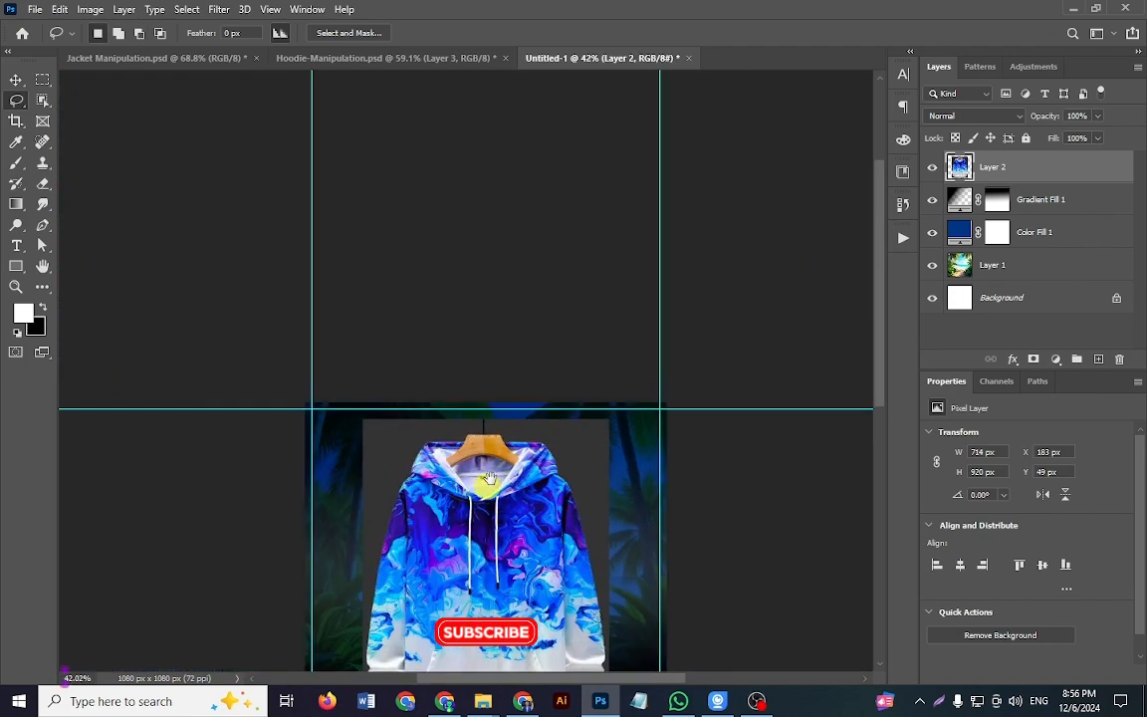
left_click_drag(488, 479, 488, 330)
scroll(583, 479, "up", 5)
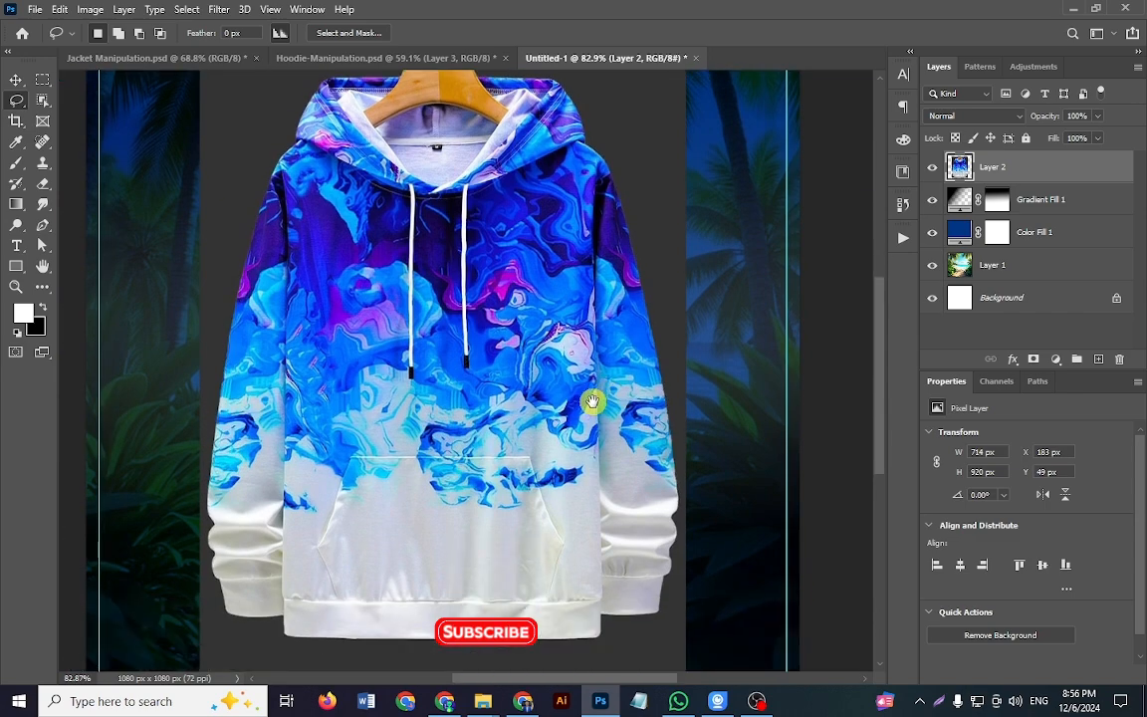
scroll(590, 403, "down", 1)
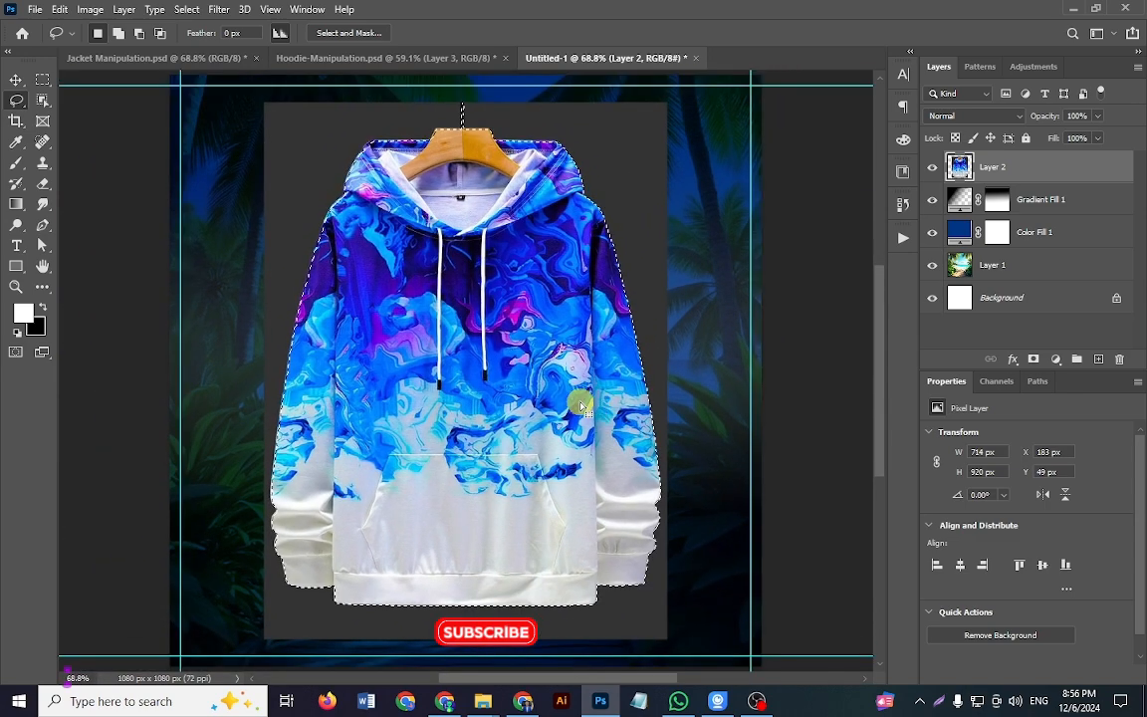
left_click(1043, 361)
key("v")
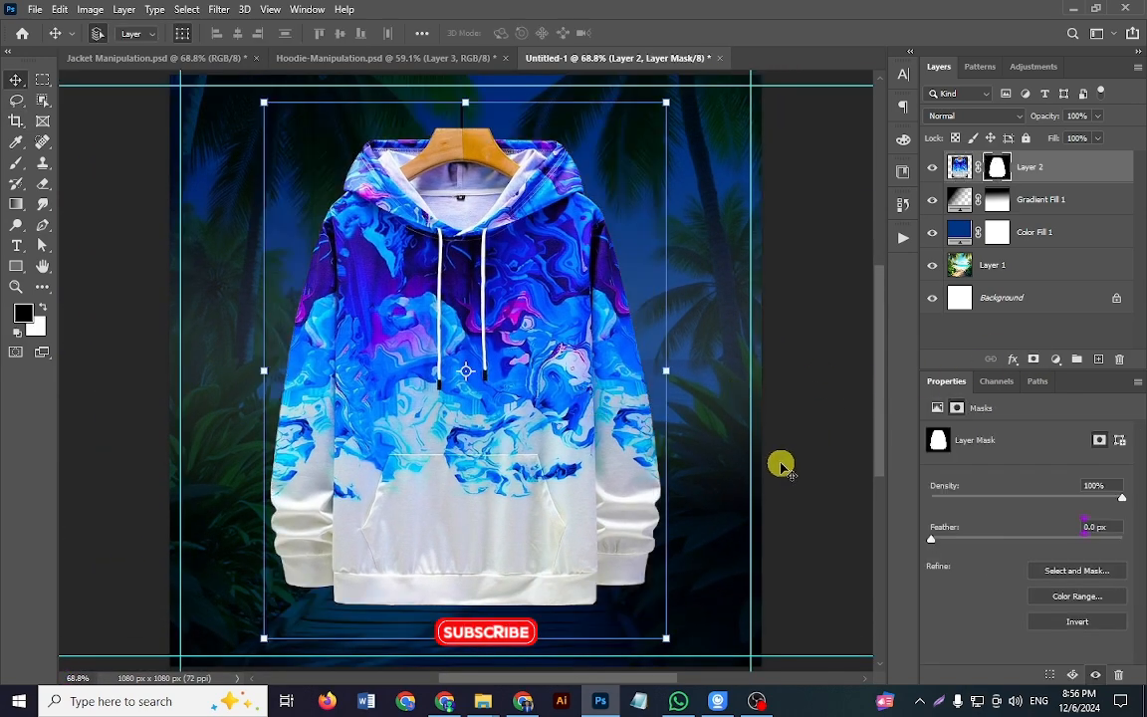
scroll(525, 367, "down", 3)
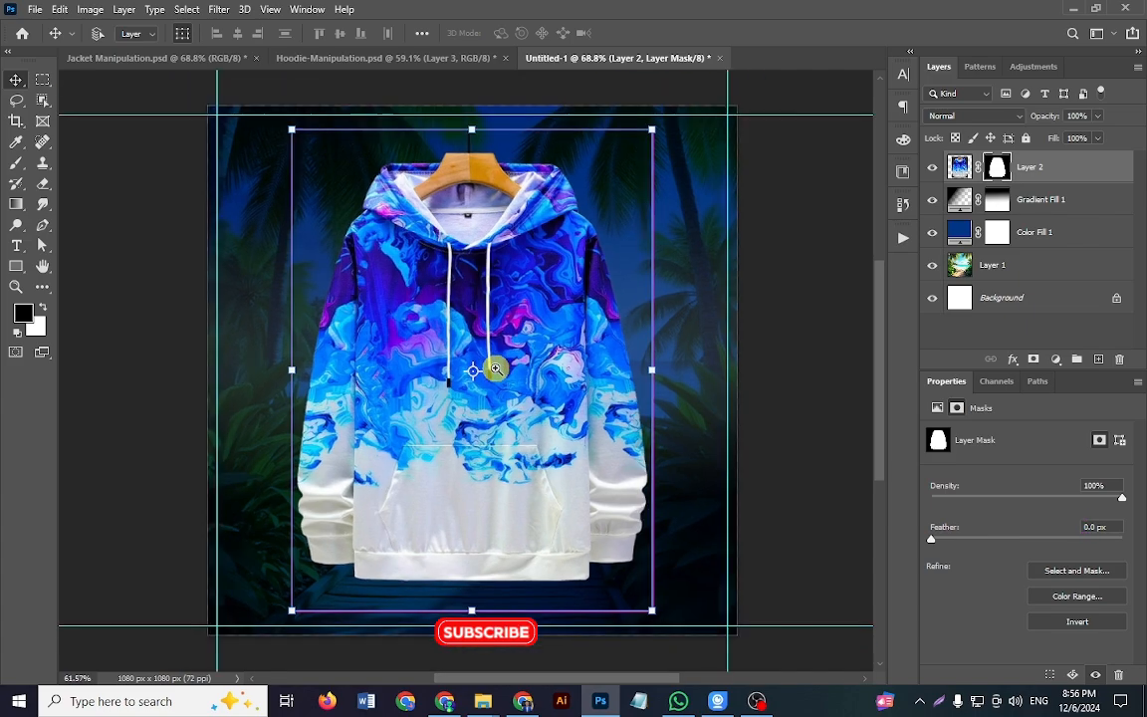
scroll(483, 369, "up", 2)
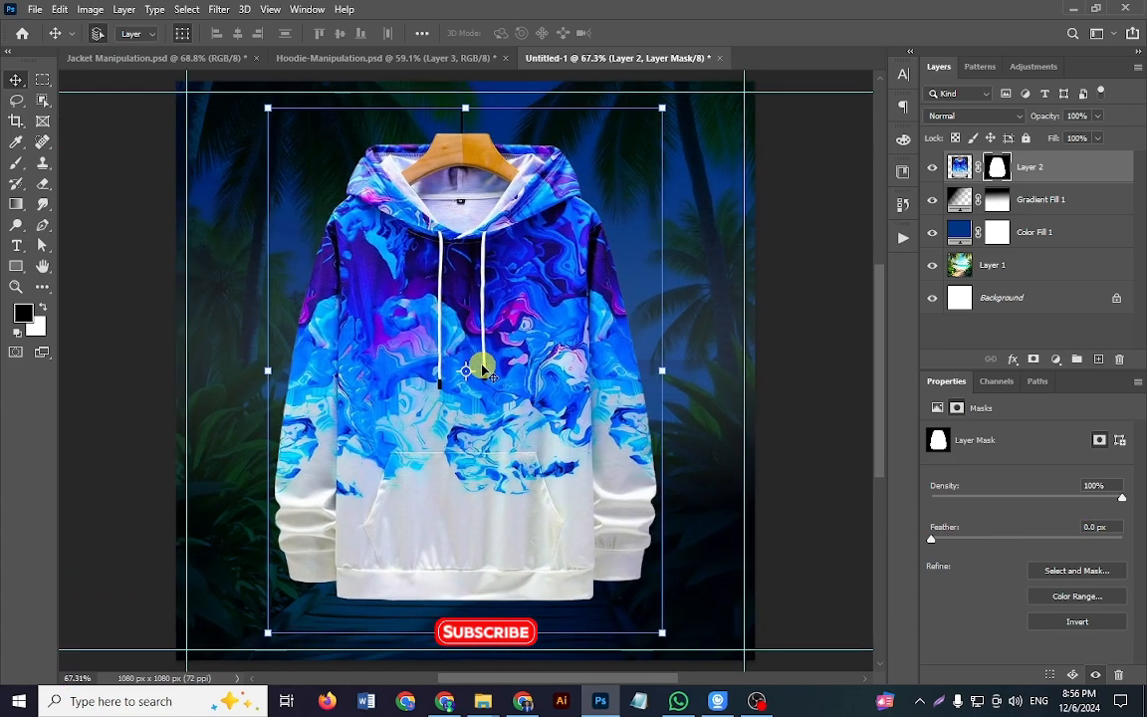
right_click(1050, 169)
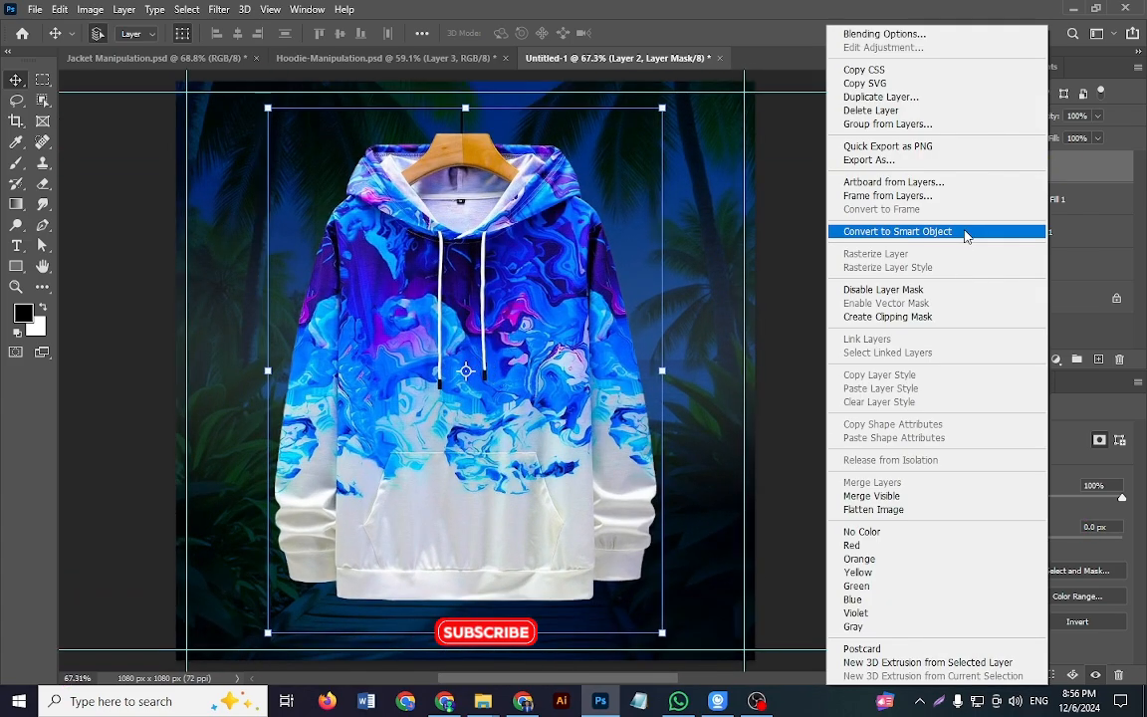
left_click(858, 232)
Step: Scale the hoodie proportionally to about 89% (635 x 817 px) and centre it on the canvas
key("ctrl+t")
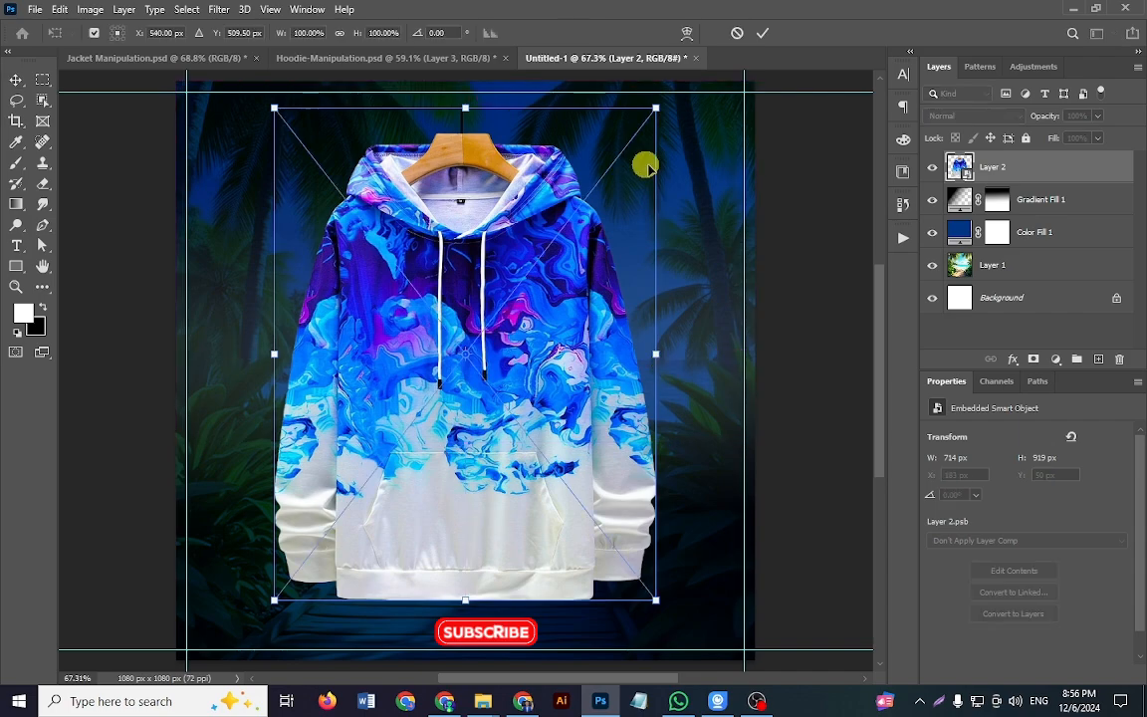
left_click_drag(658, 108, 621, 142)
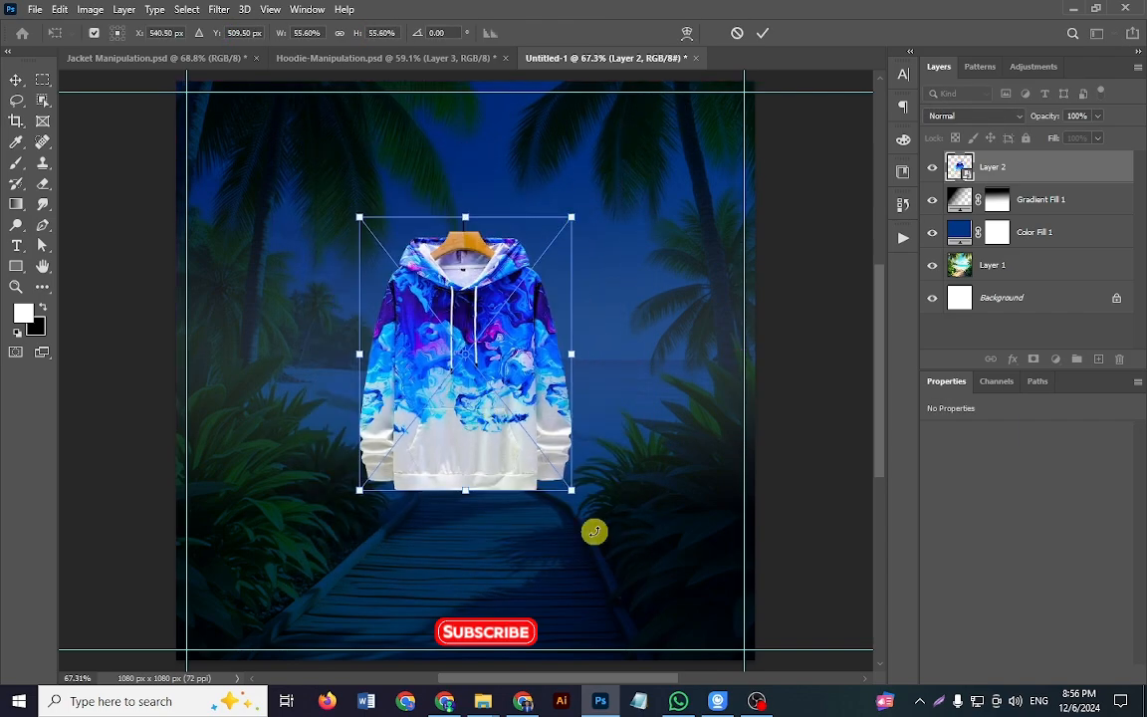
left_click_drag(626, 561, 661, 566)
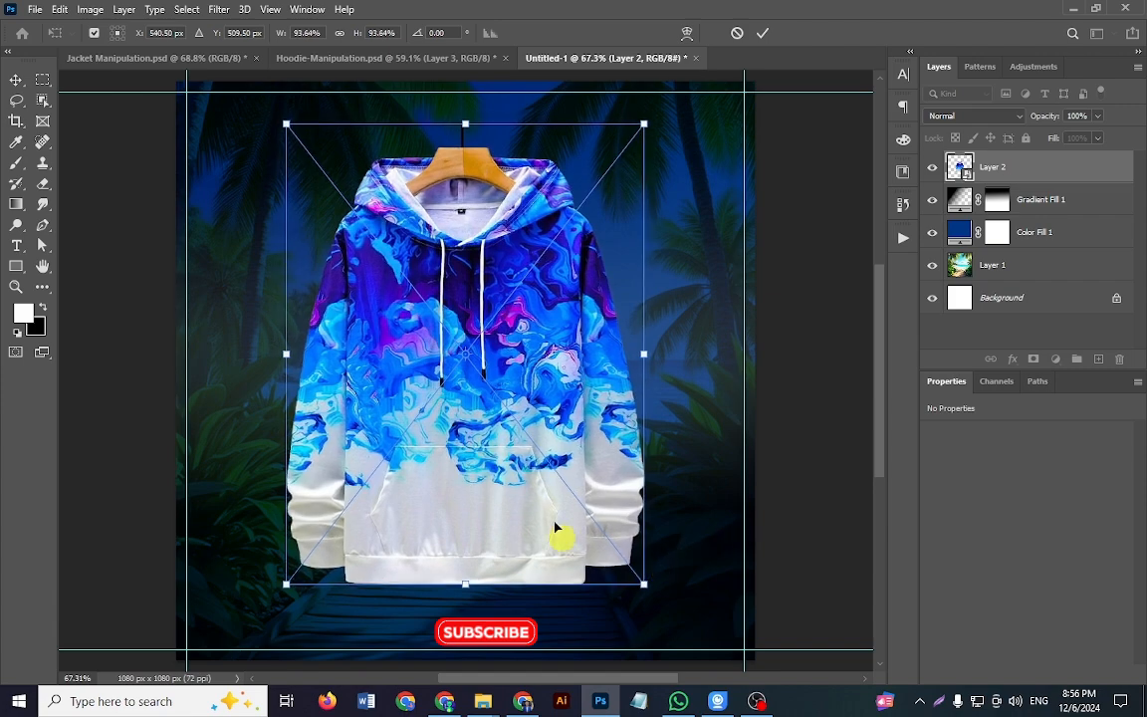
left_click_drag(557, 538, 542, 504)
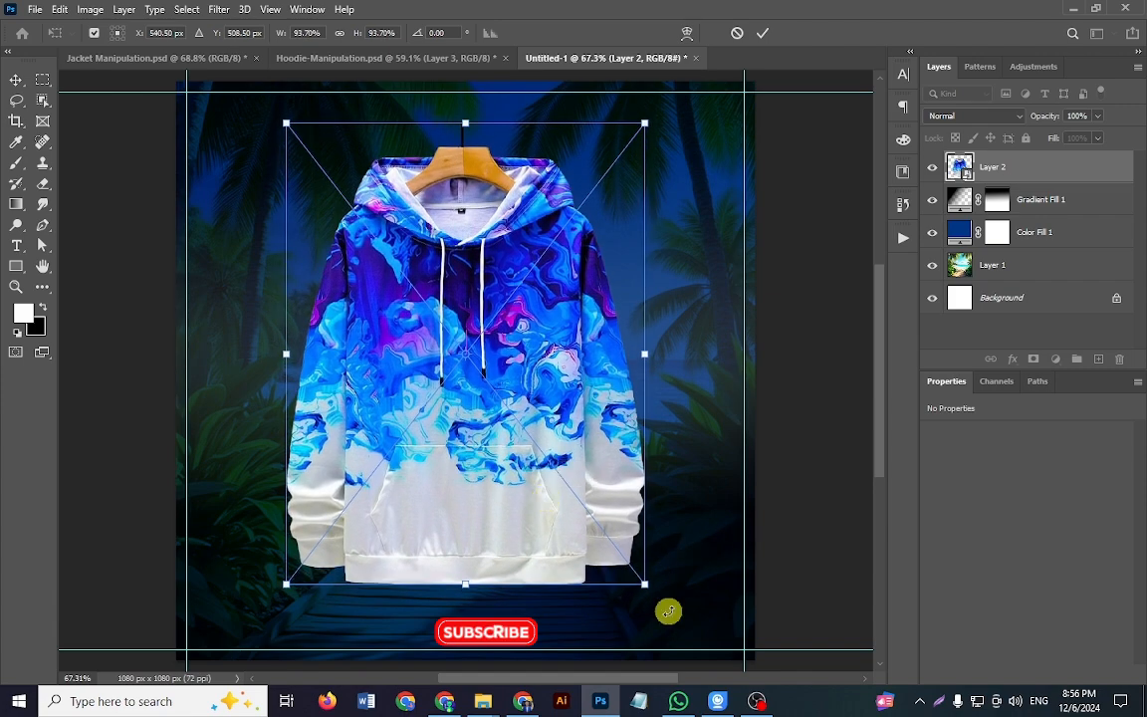
left_click_drag(642, 586, 631, 568)
left_click_drag(546, 499, 546, 520)
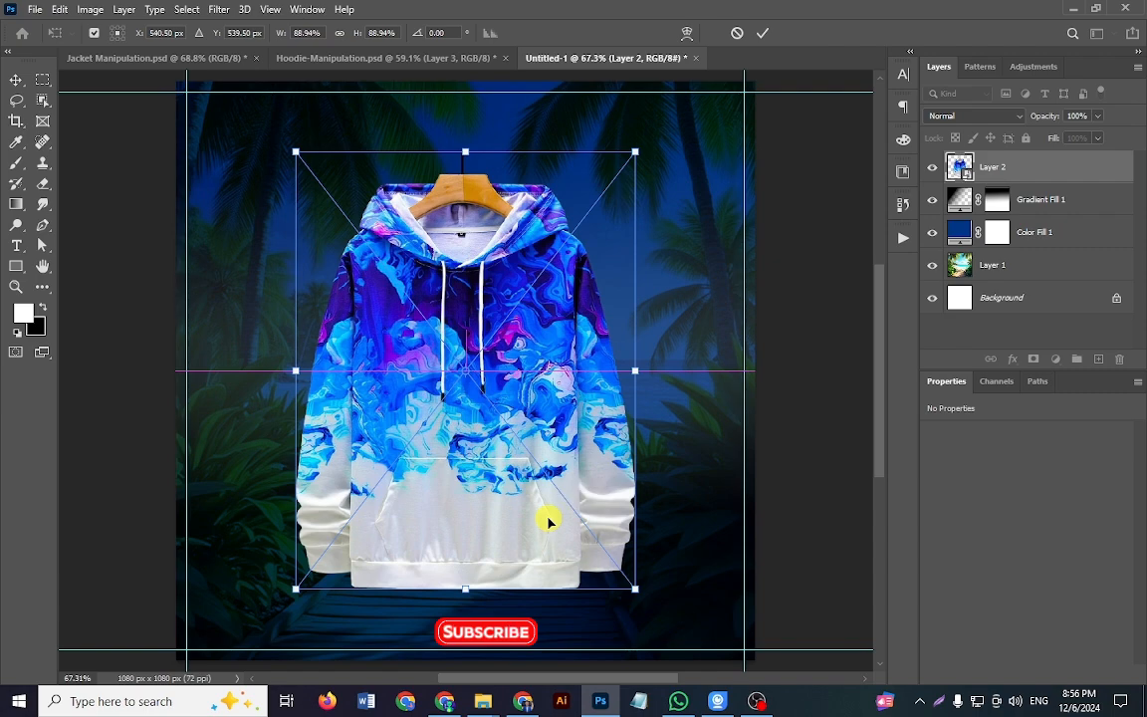
key("Return")
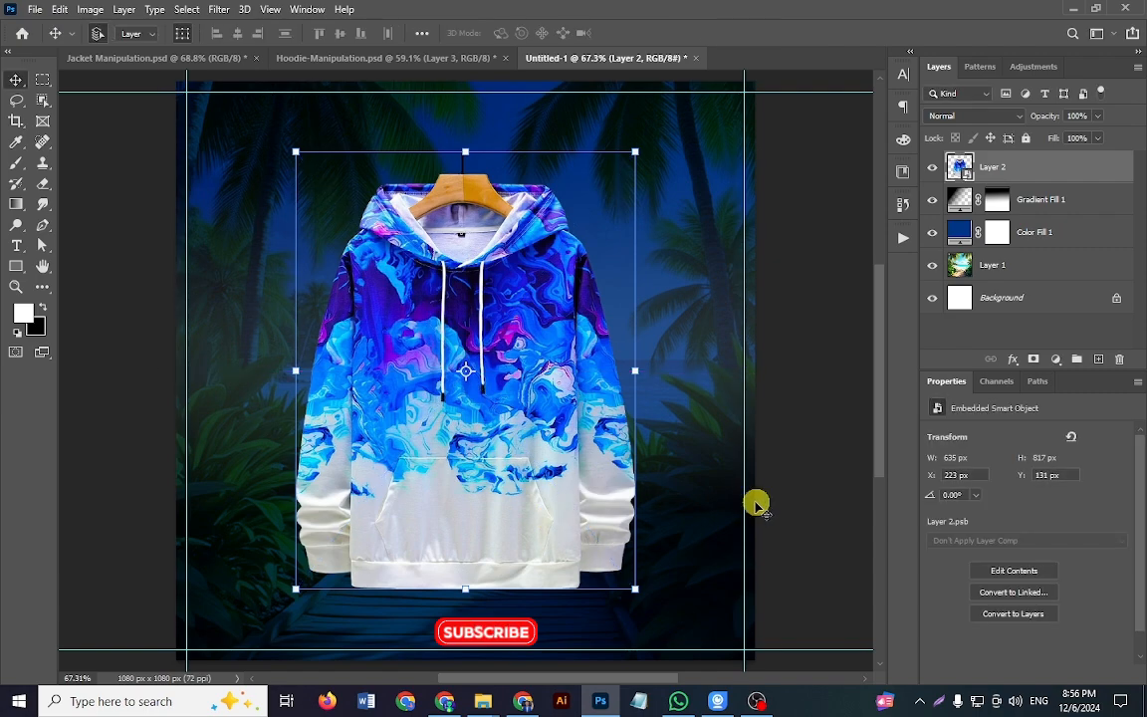
Step: Examine the hoodie's layer mask and layer effects in the Hoodie-Manipulation.psd reference, returning to the Untitled-1 document
left_click(429, 56)
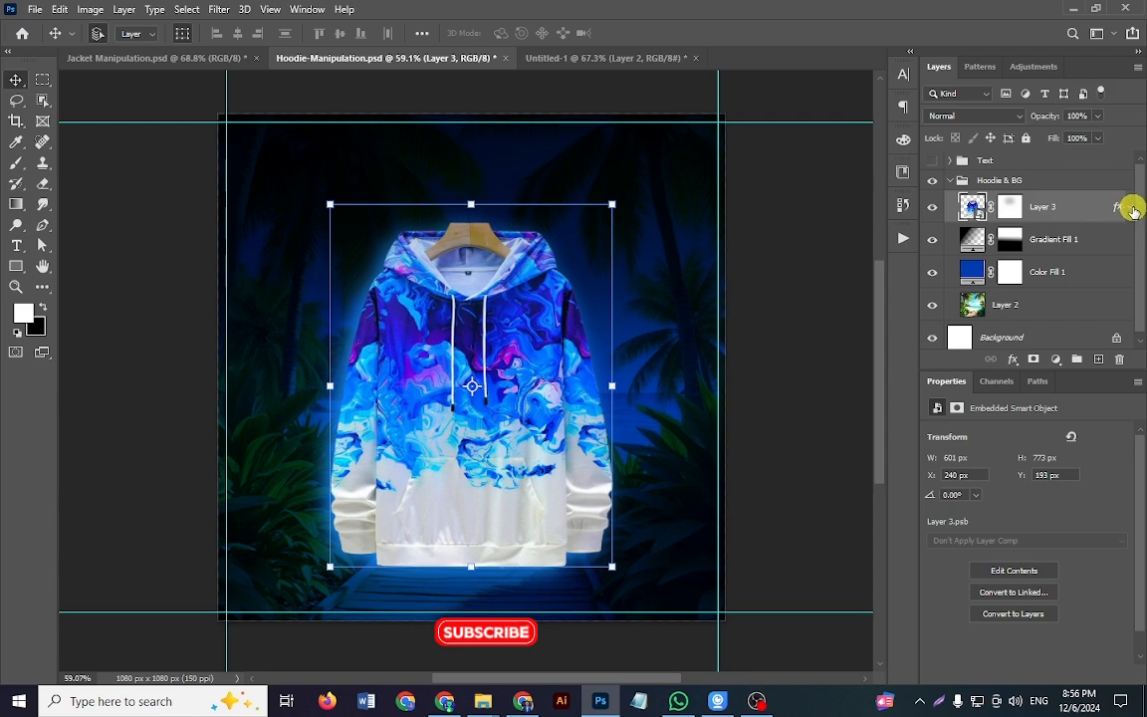
left_click(1132, 208)
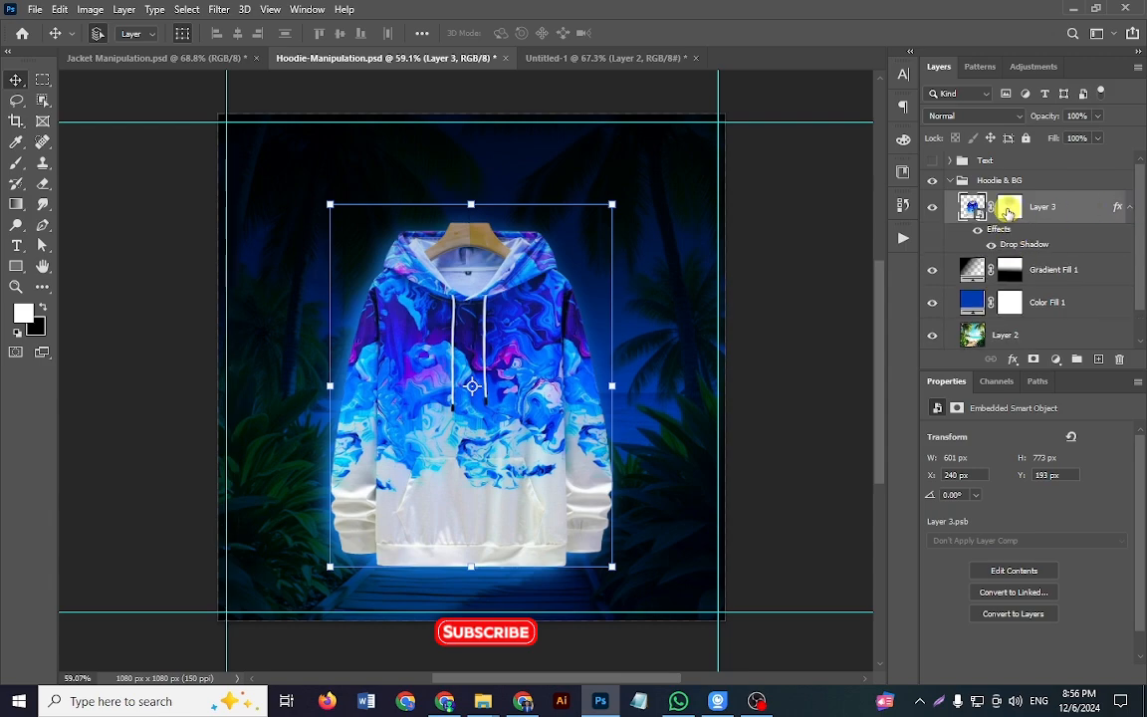
left_click(1009, 208)
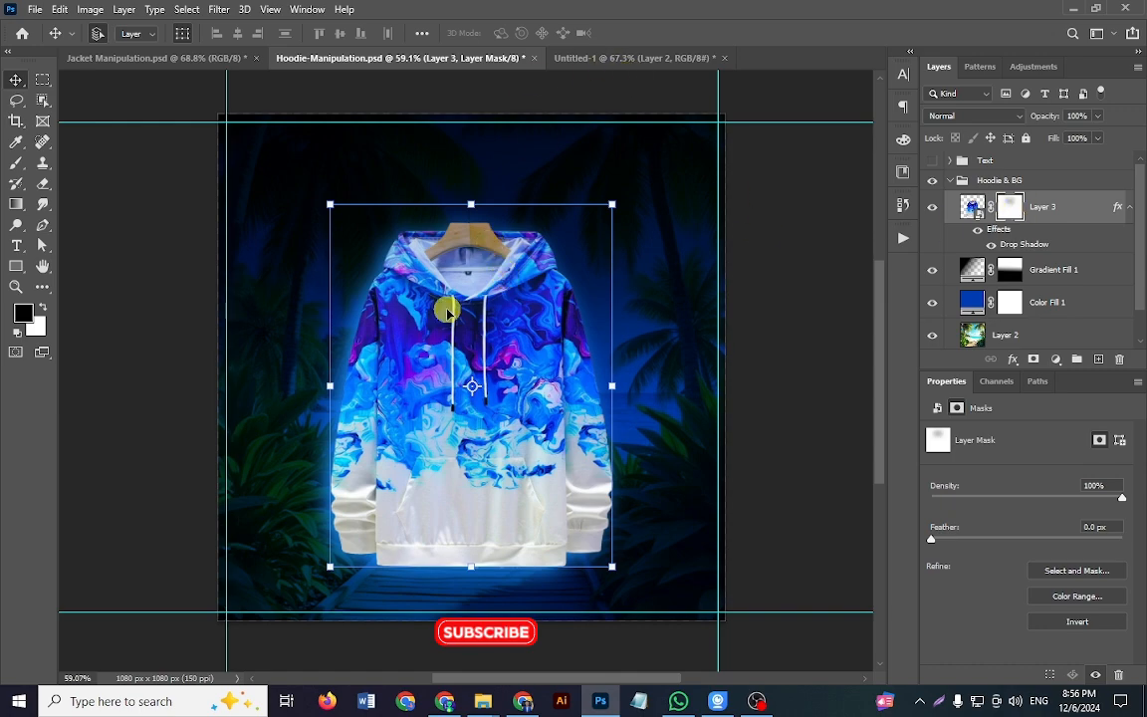
left_click(598, 58)
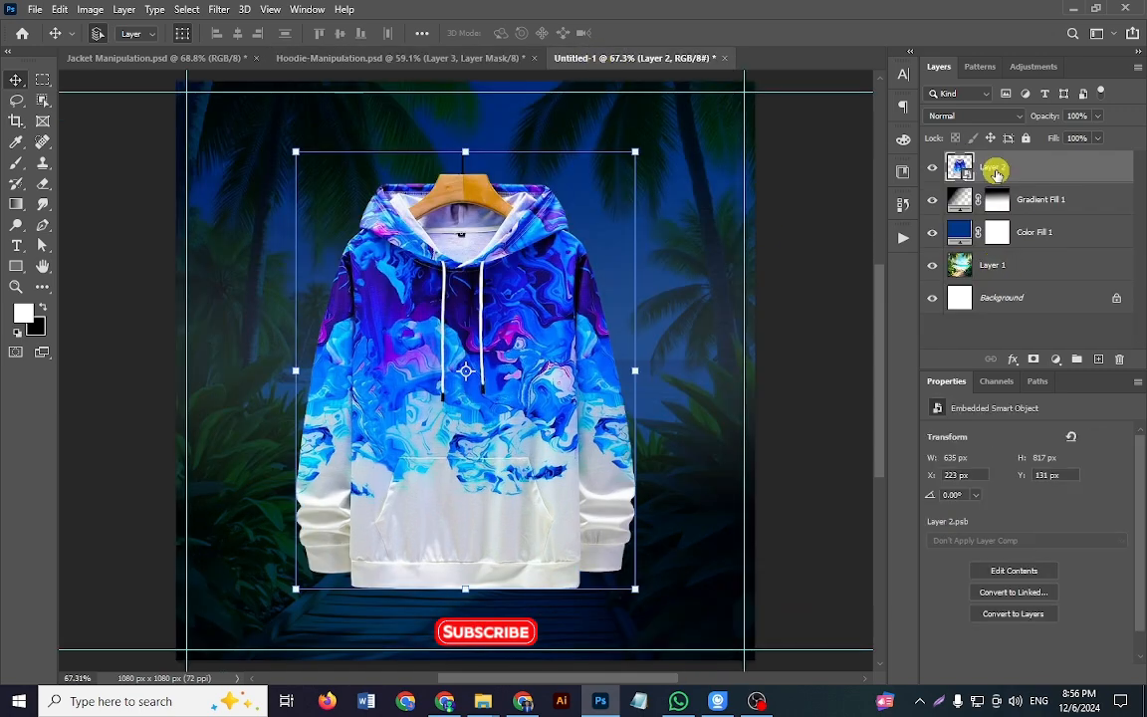
Step: Add a layer mask to the hoodie layer and prepare a black brush at 34% opacity
left_click(1033, 358)
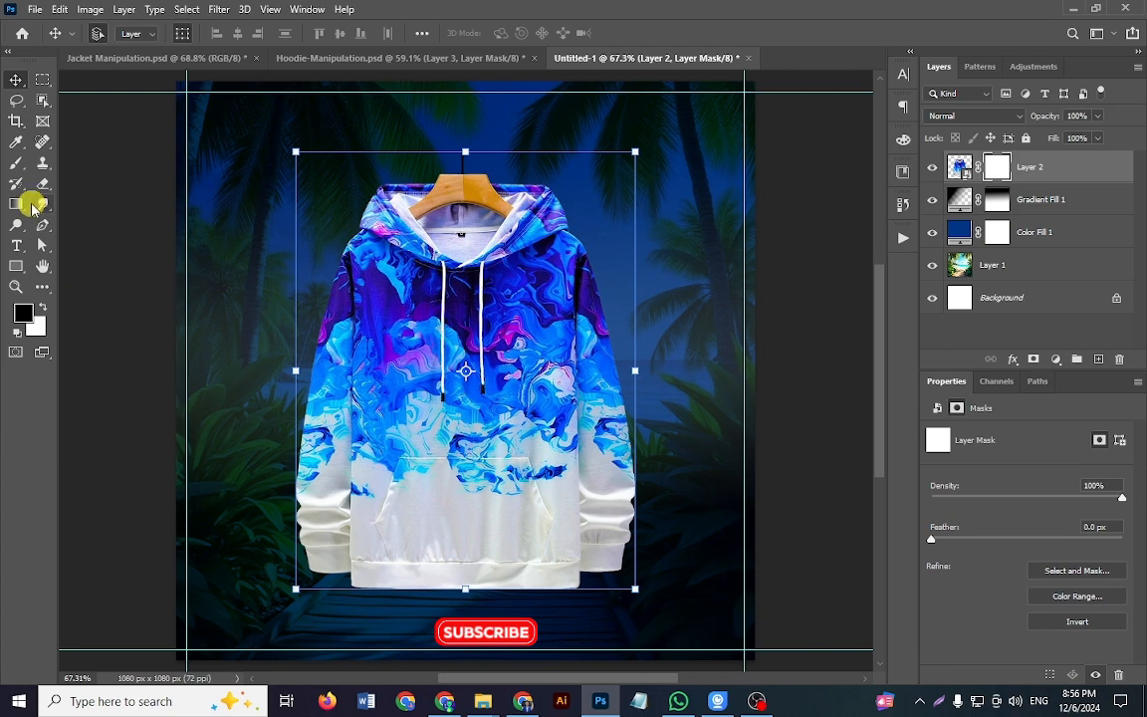
left_click(16, 164)
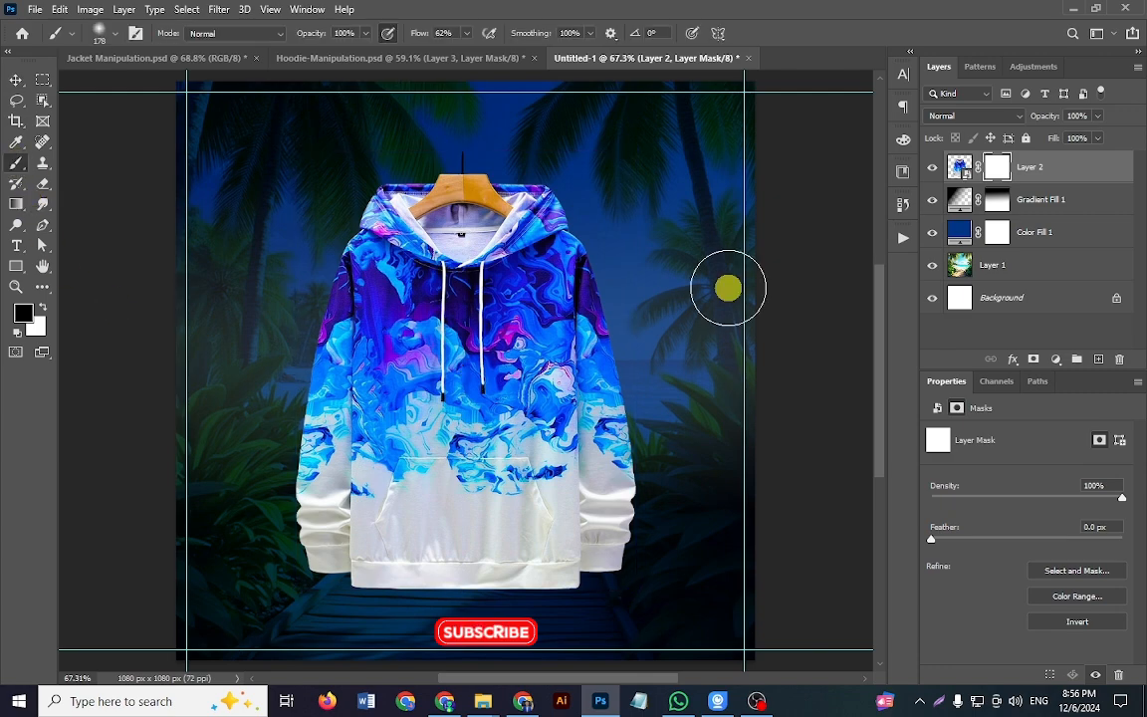
left_click(28, 317)
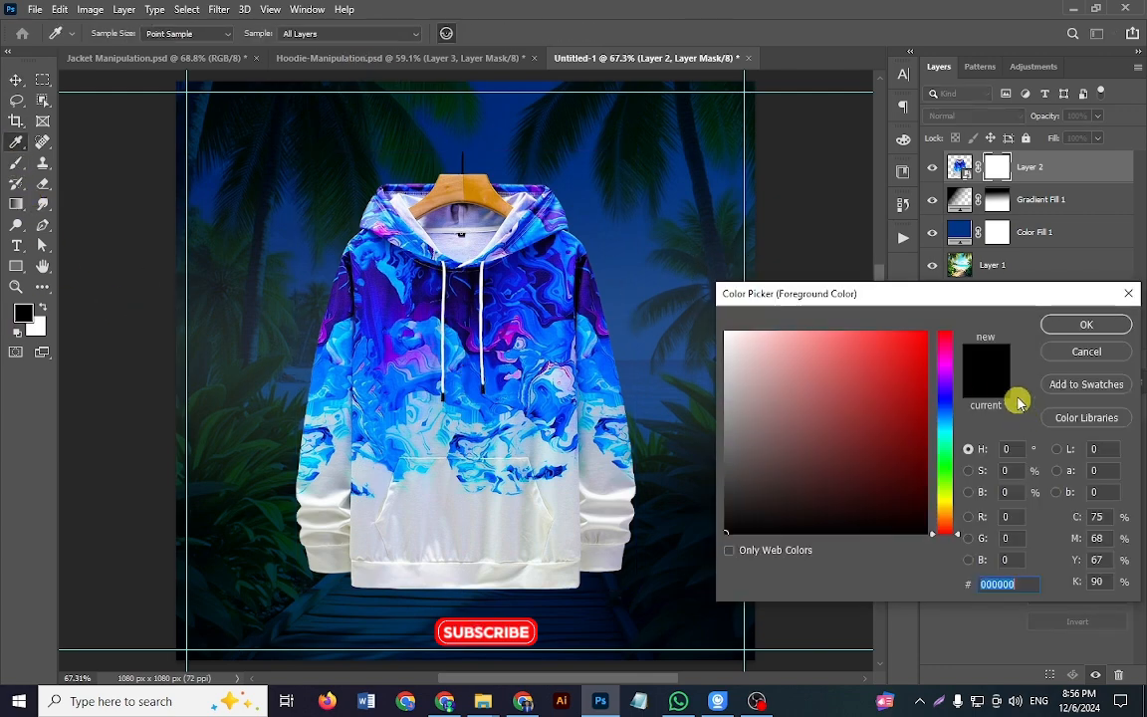
left_click(1084, 349)
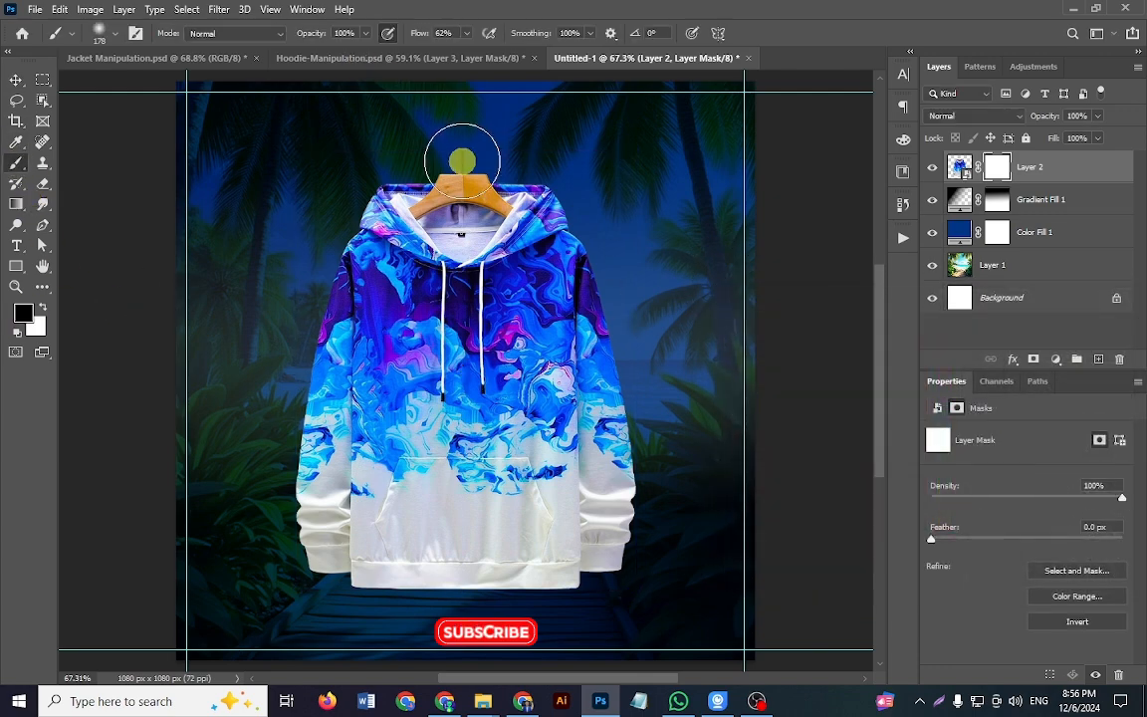
left_click(365, 35)
left_click_drag(315, 52, 311, 51)
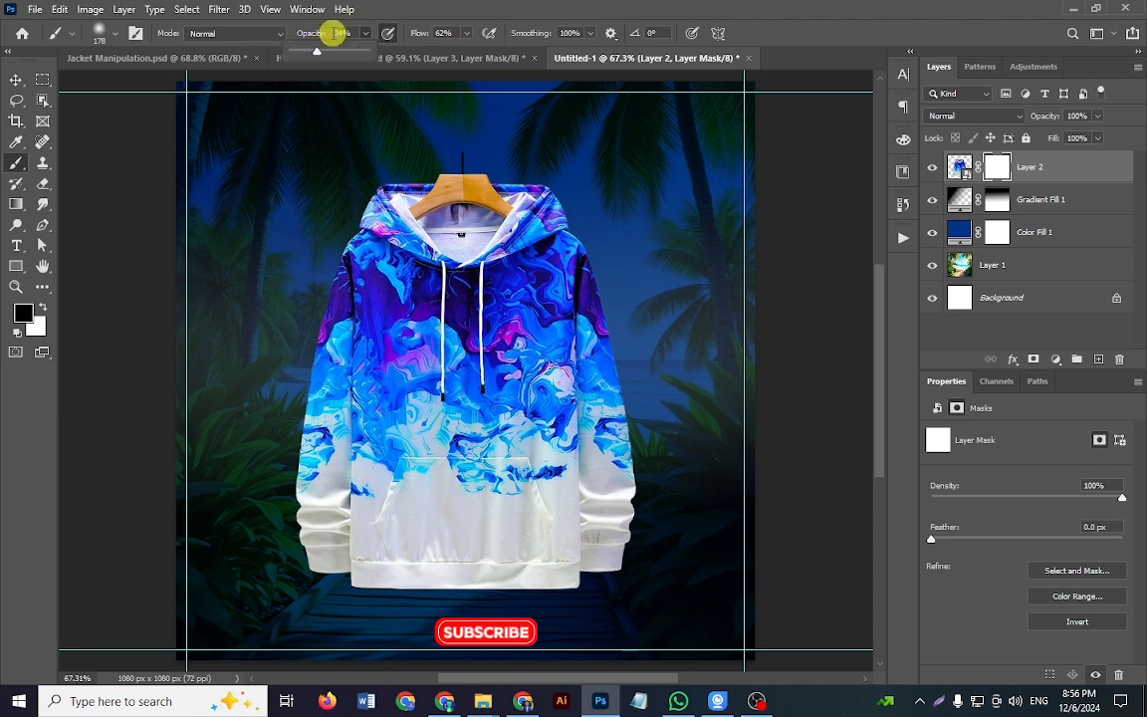
Step: Paint softly on the mask over the hanger and hood with a 300 px brush to fade the hoodie's upper part
left_click_drag(506, 211, 526, 216)
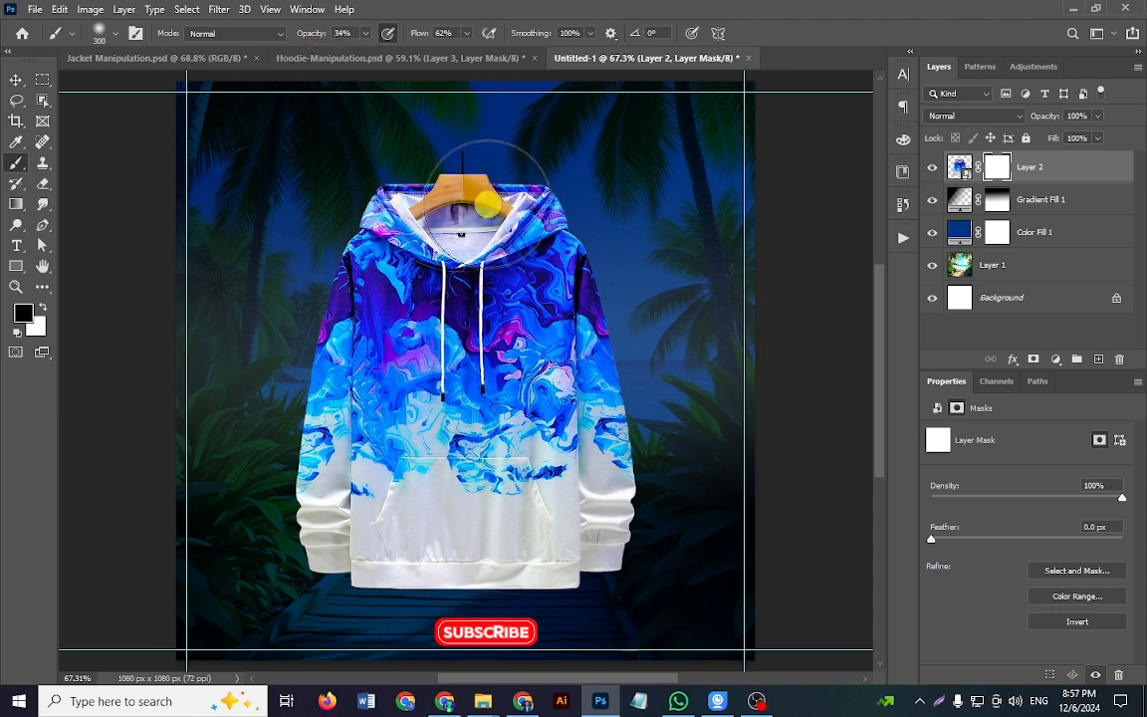
left_click(480, 199)
left_click(372, 208)
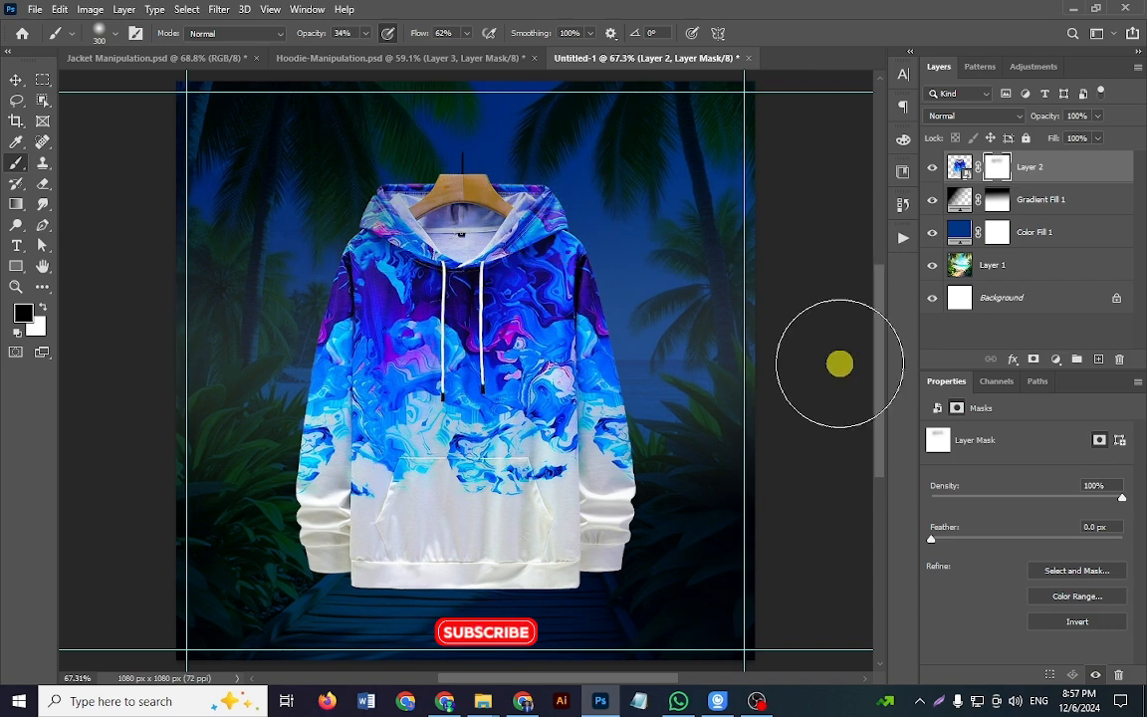
key("v")
left_click(819, 312)
mouse_move(538, 320)
left_mouse_down()
mouse_move(488, 316)
mouse_move(553, 331)
mouse_move(498, 350)
mouse_move(519, 355)
left_mouse_up()
key("ctrl+0")
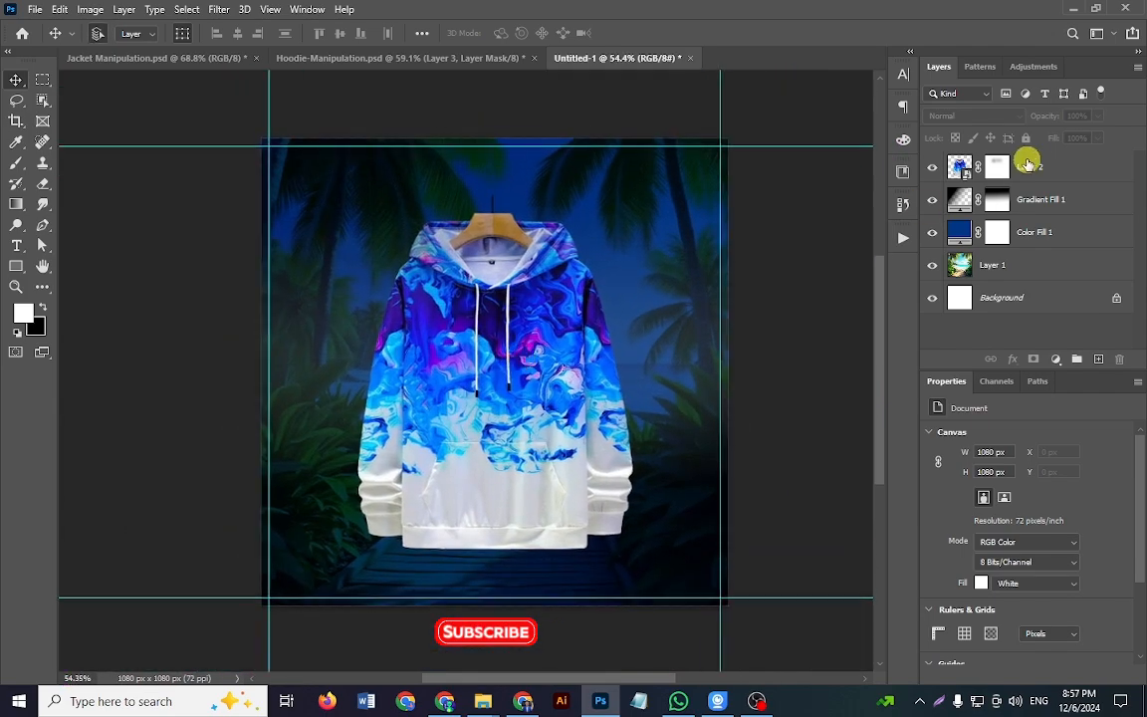
left_click(1000, 170)
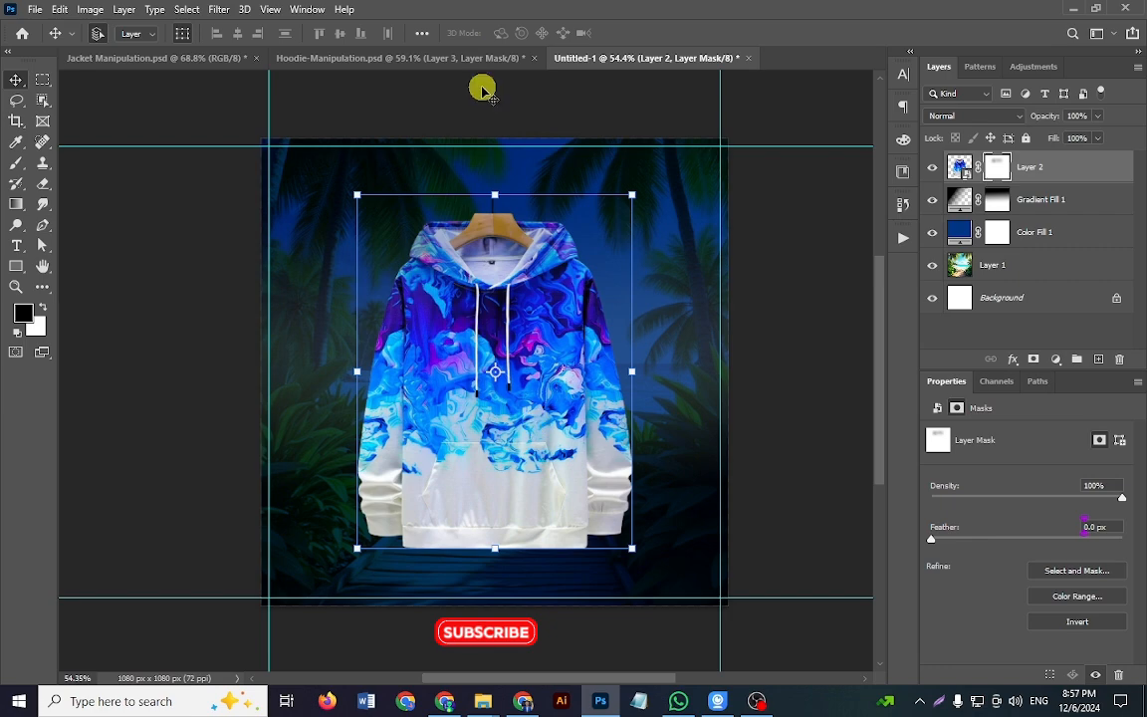
Step: Compare the reference hoodie in Hoodie-Manipulation.psd with and without its drop shadow, returning to Untitled-1
left_click(441, 58)
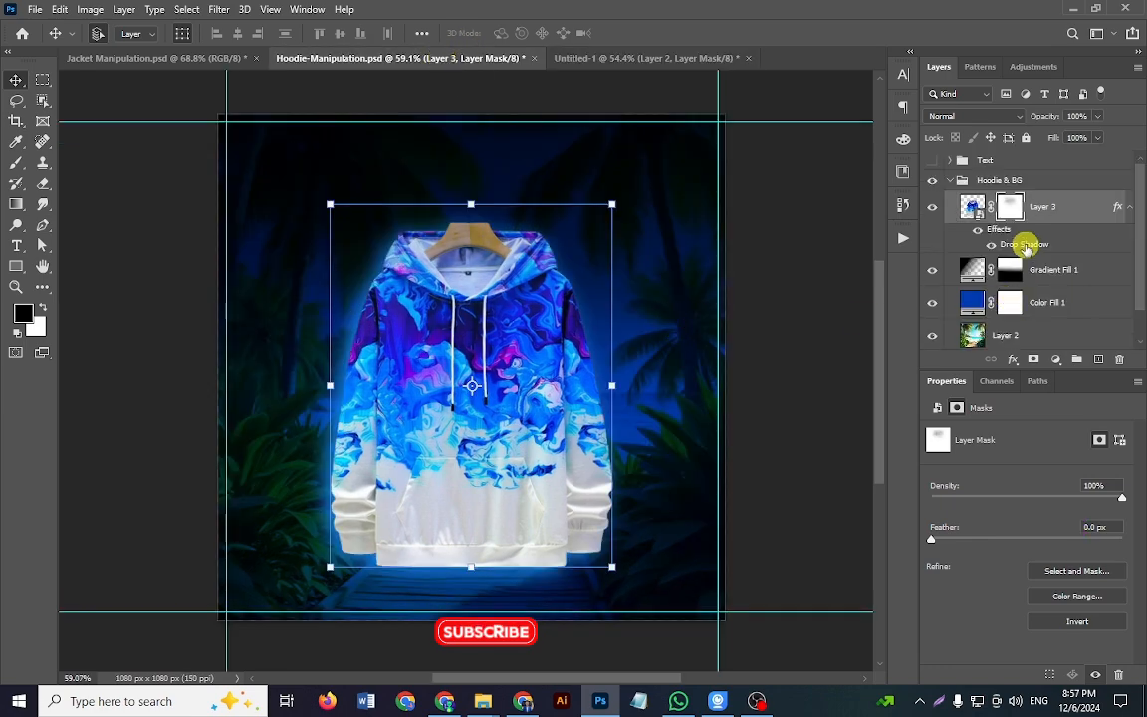
left_click(974, 208)
left_click(158, 367)
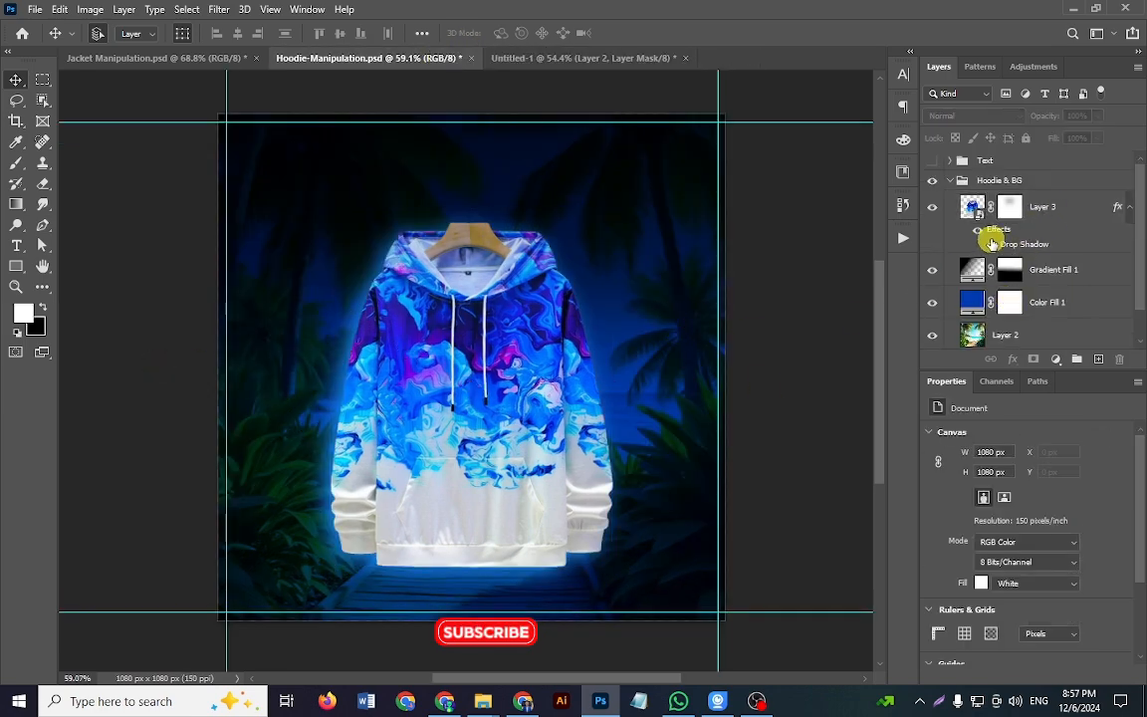
left_click(995, 246)
left_click(994, 246)
left_click(994, 246)
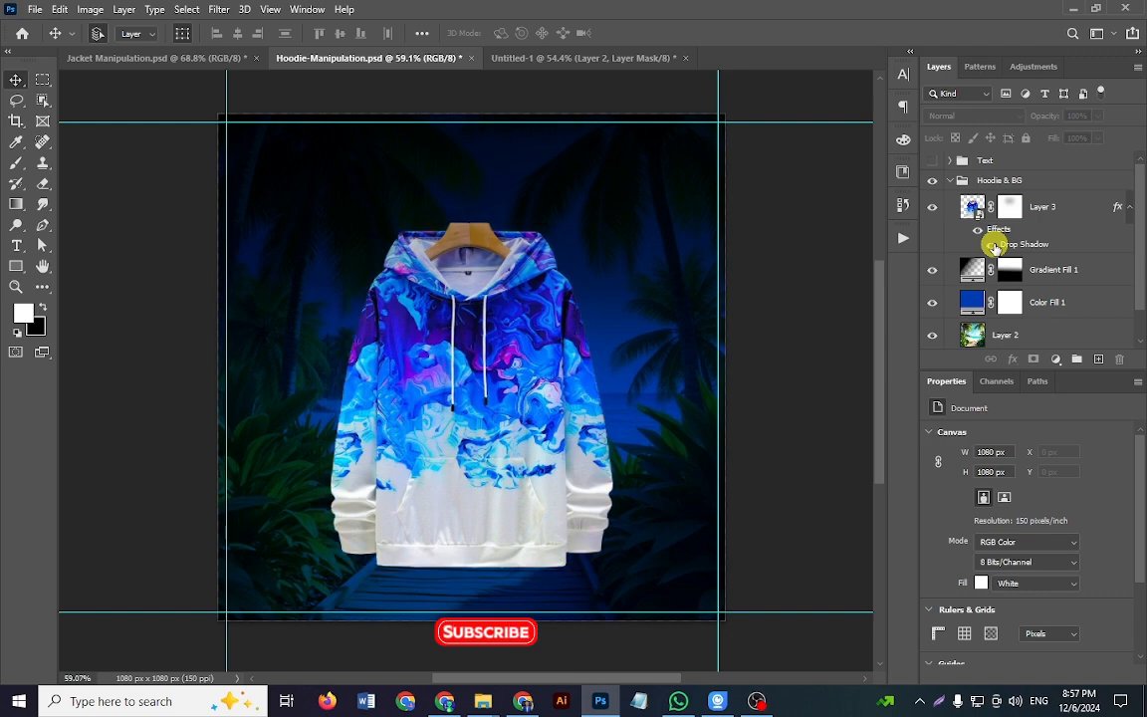
left_click(994, 246)
left_click(543, 57)
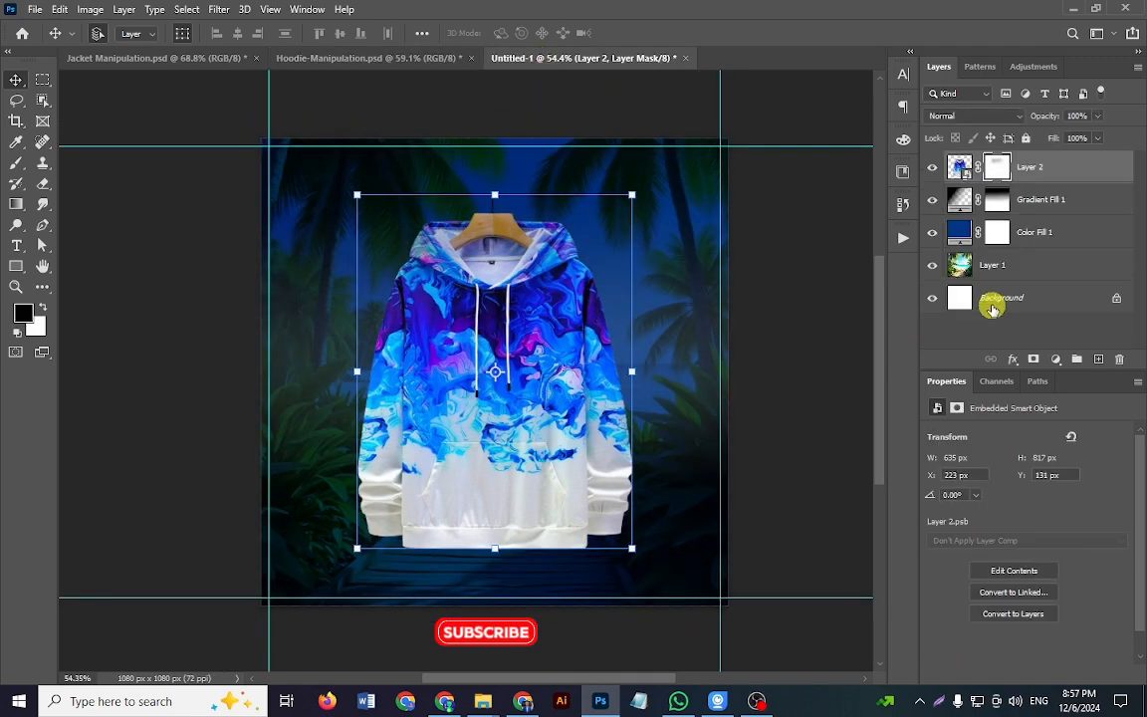
Step: Add a drop shadow to the hoodie layer and set its colour to bright blue 0065ff
left_click(1123, 166)
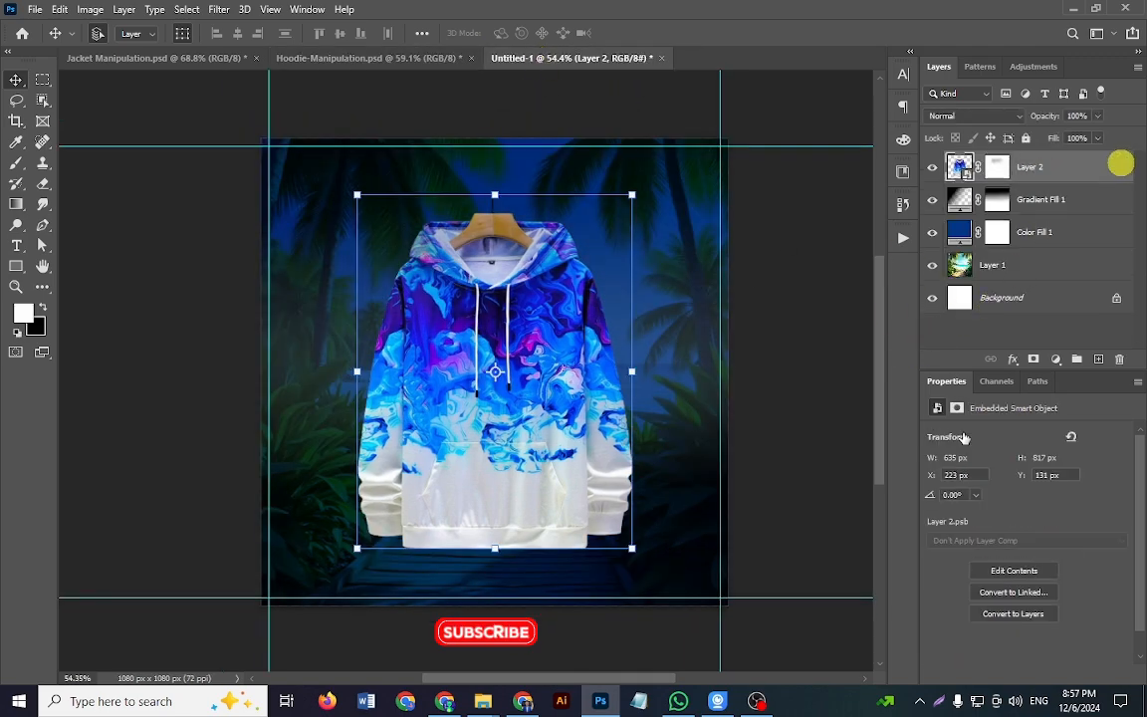
double_click(1120, 166)
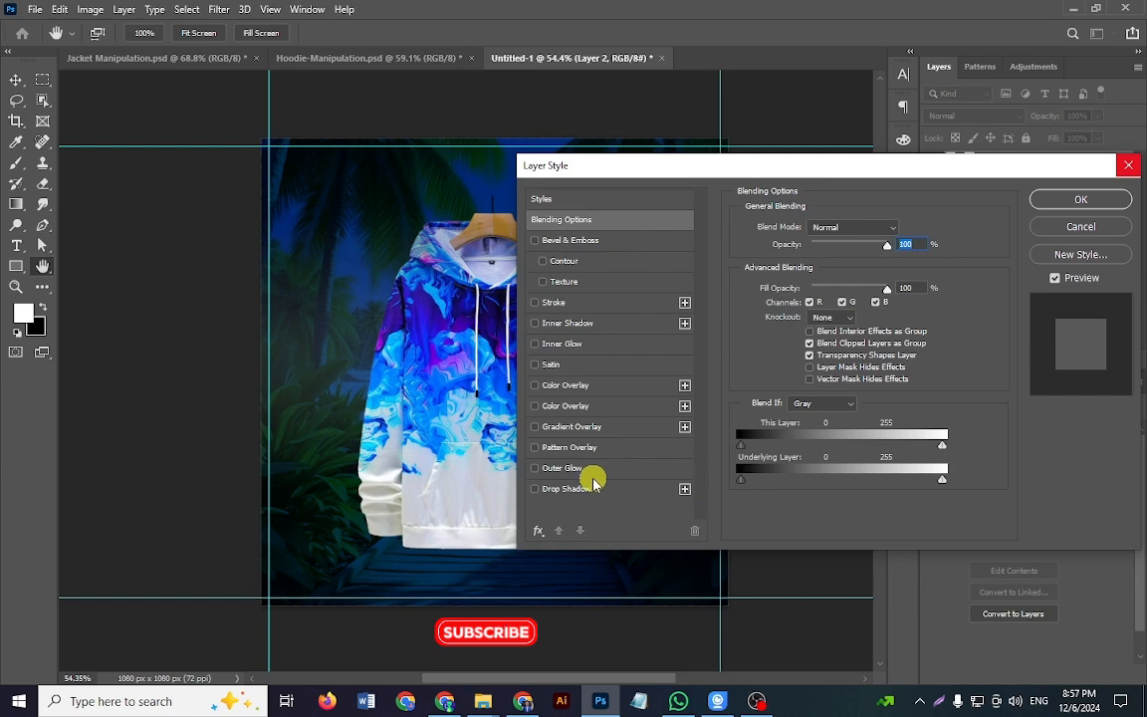
left_click(565, 489)
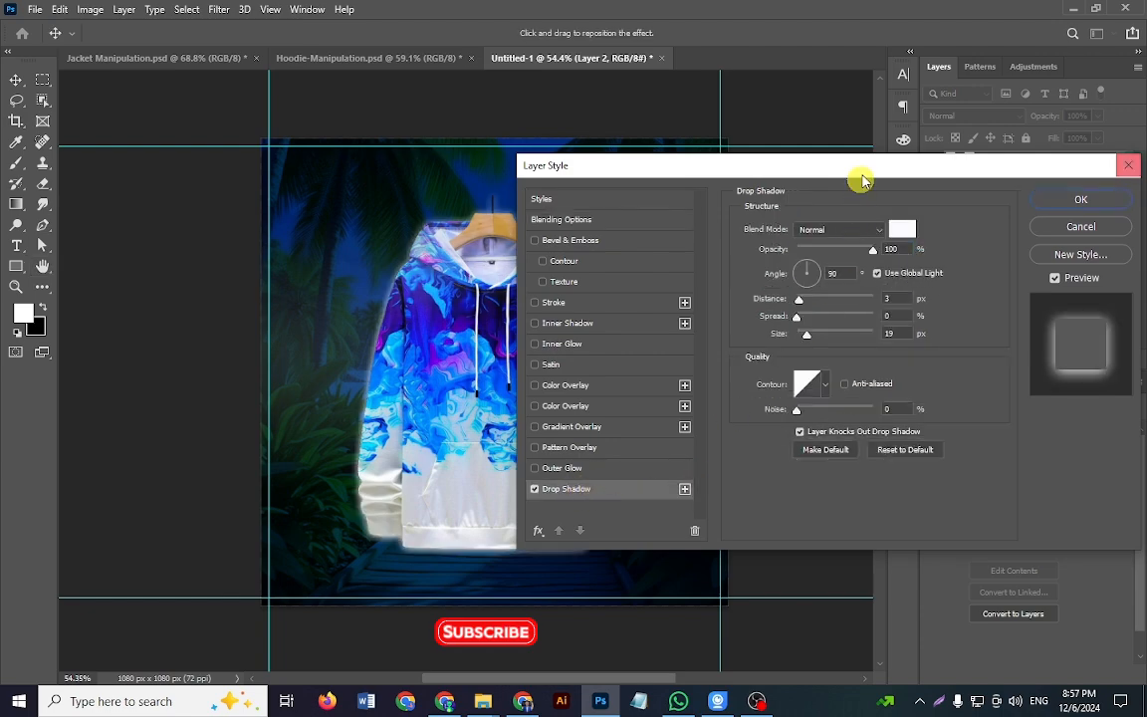
left_click_drag(863, 168, 929, 164)
left_click(969, 229)
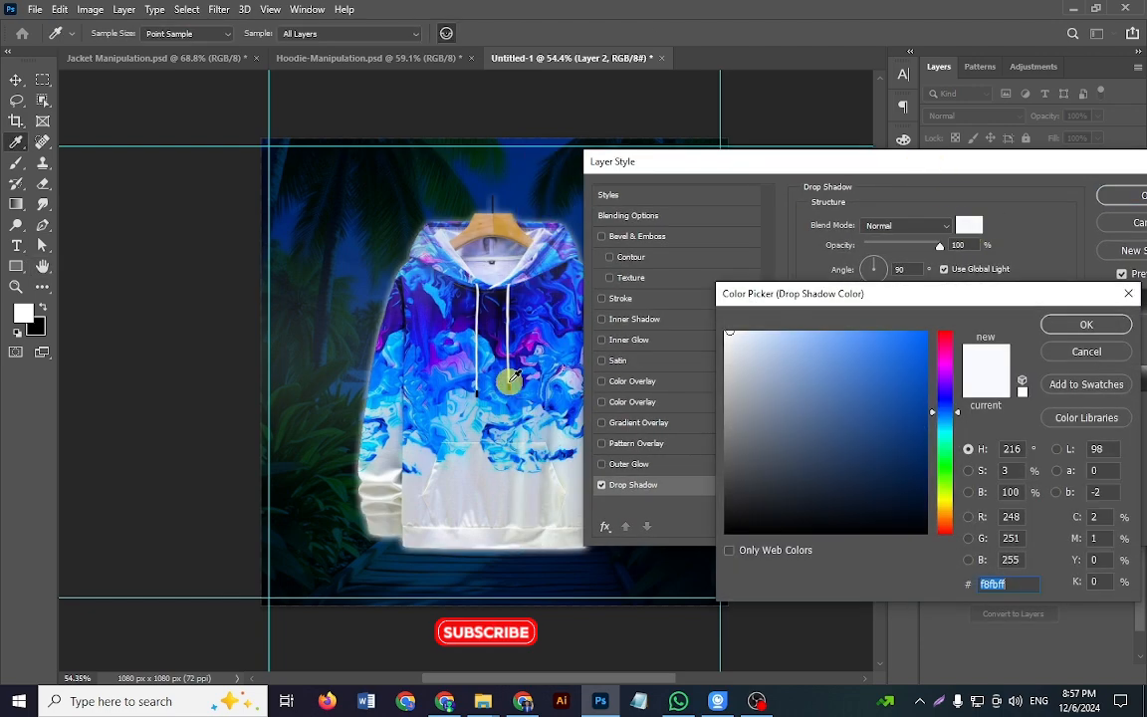
left_click_drag(905, 374, 939, 318)
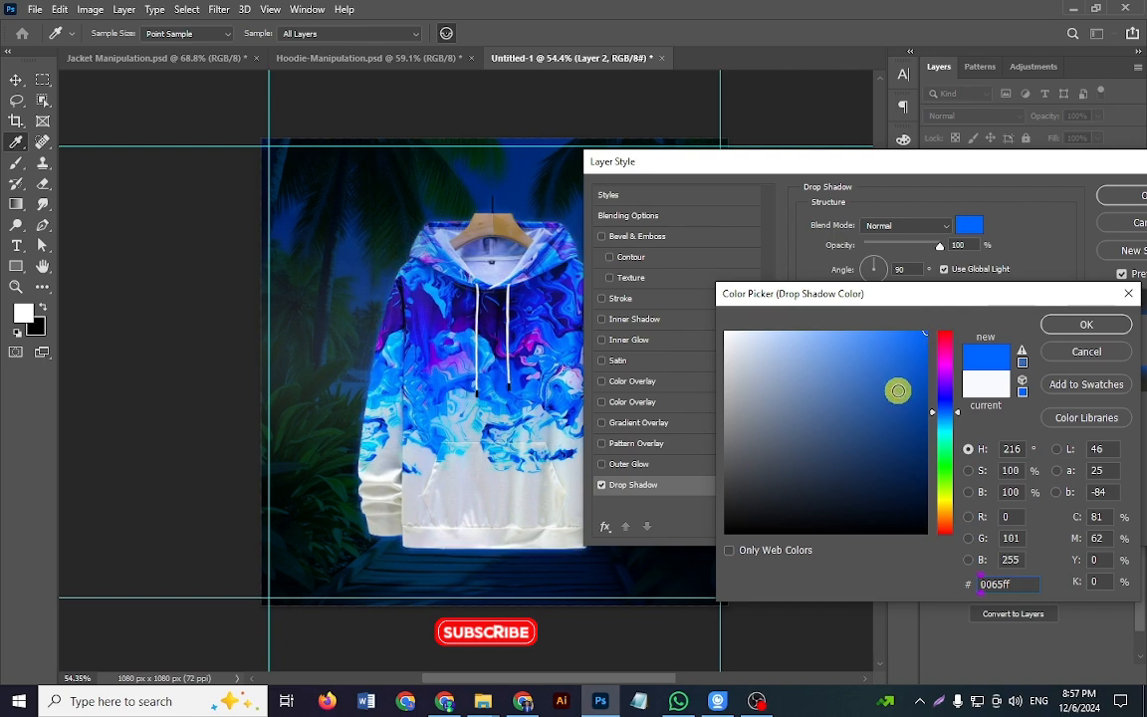
left_click(1084, 325)
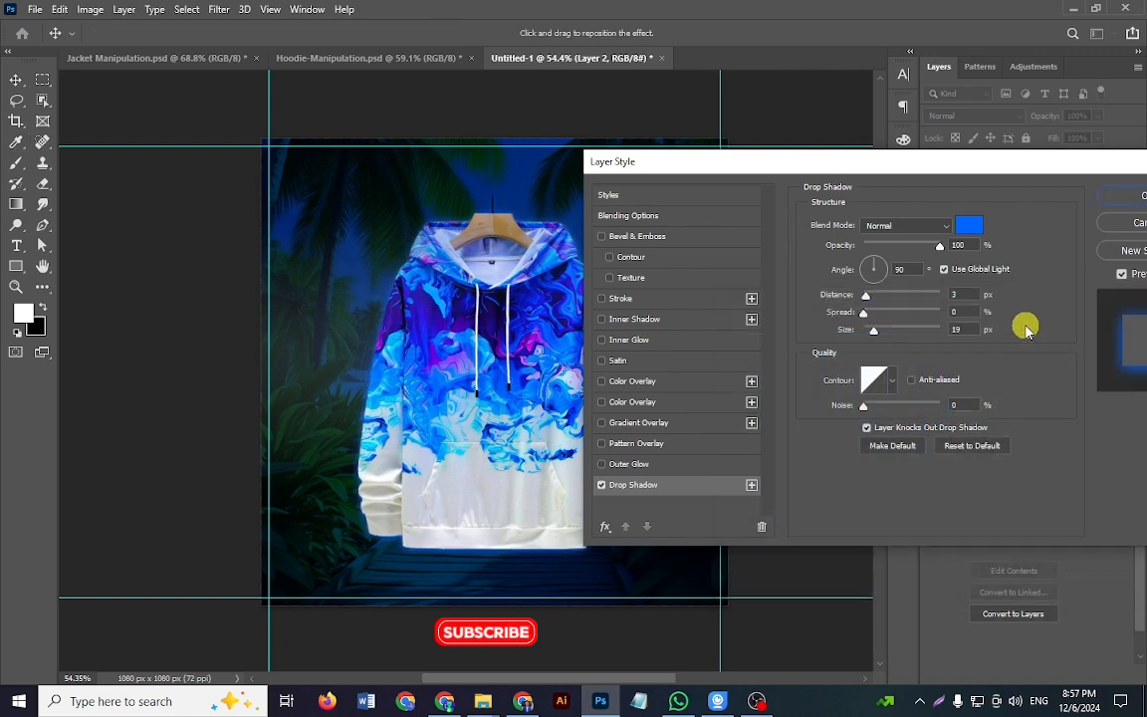
Step: Set the blue drop shadow's size to 23 px, distance to 7 px and angle to 23°, and apply the layer style
left_click_drag(967, 328, 929, 332)
left_click_drag(971, 176, 1018, 175)
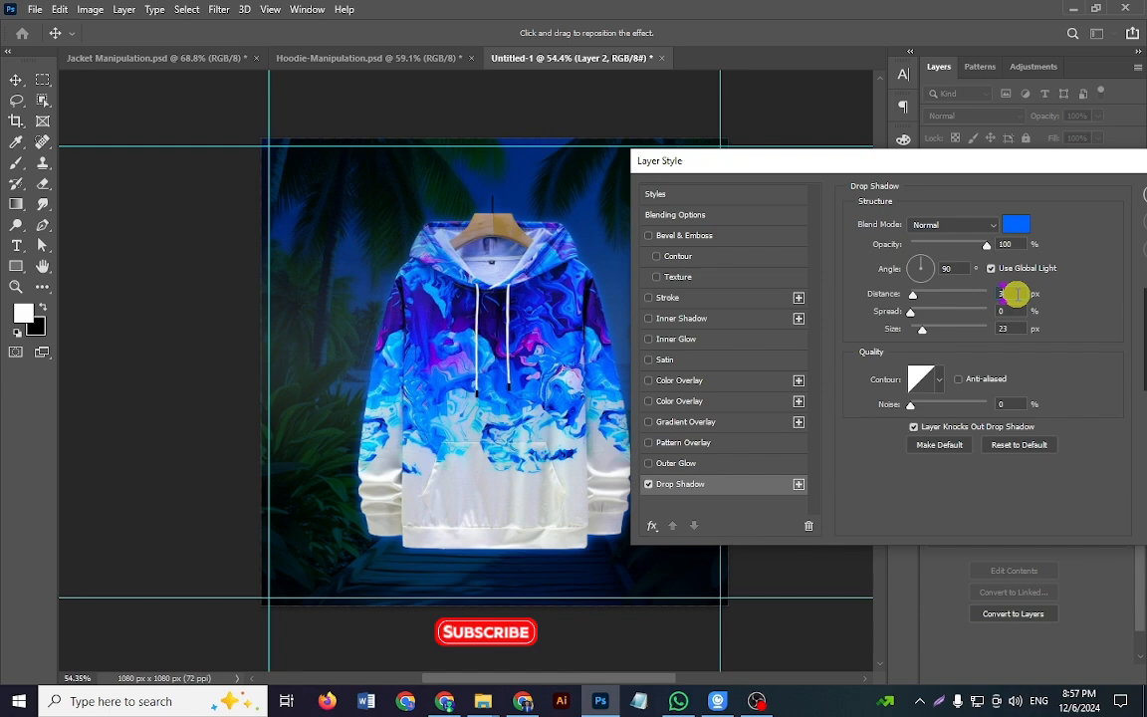
key("Up")
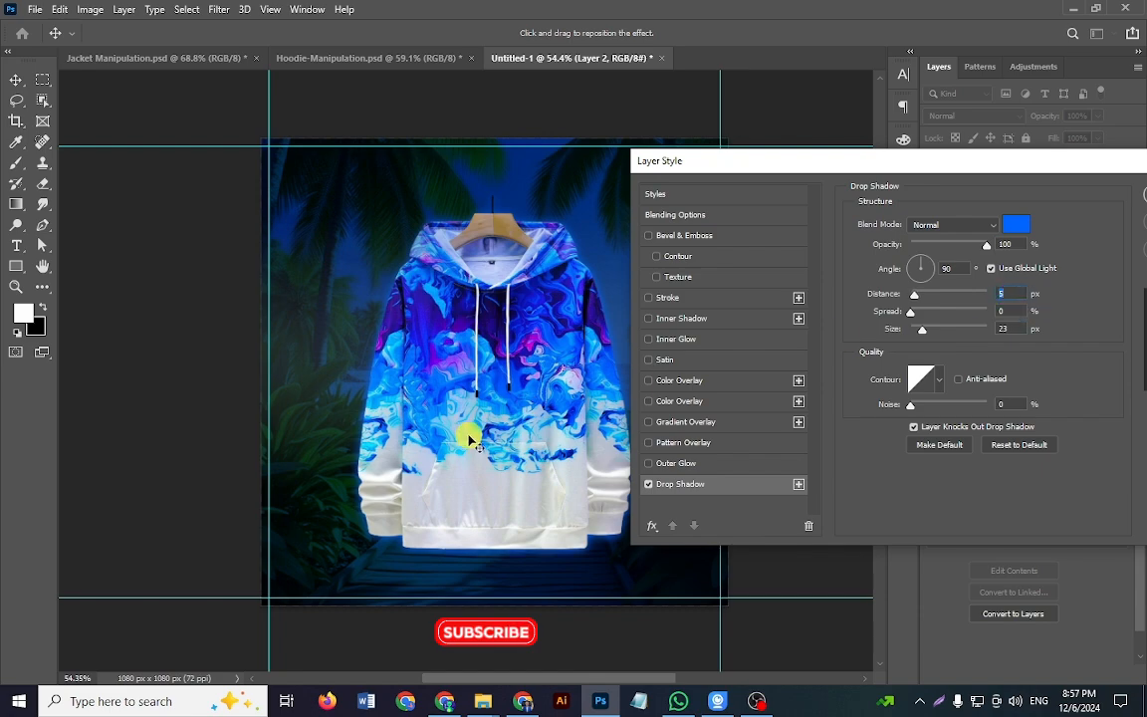
mouse_move(469, 440)
left_mouse_down()
mouse_move(454, 460)
mouse_move(465, 447)
left_mouse_up()
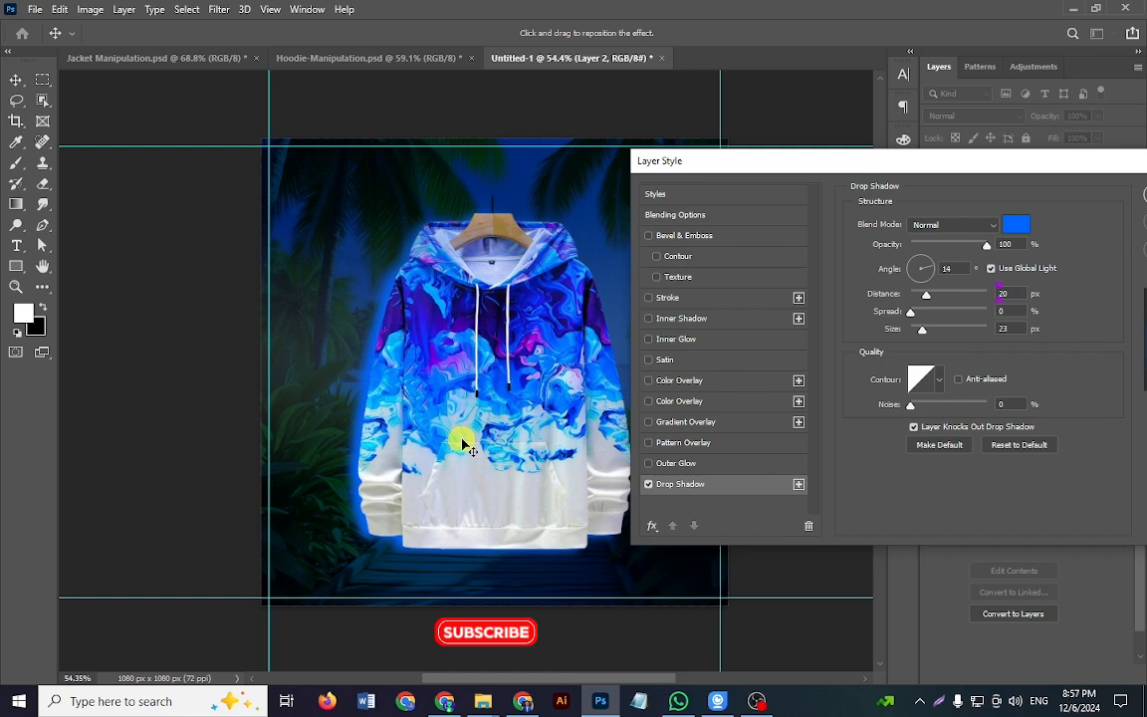
left_click_drag(464, 447, 468, 446)
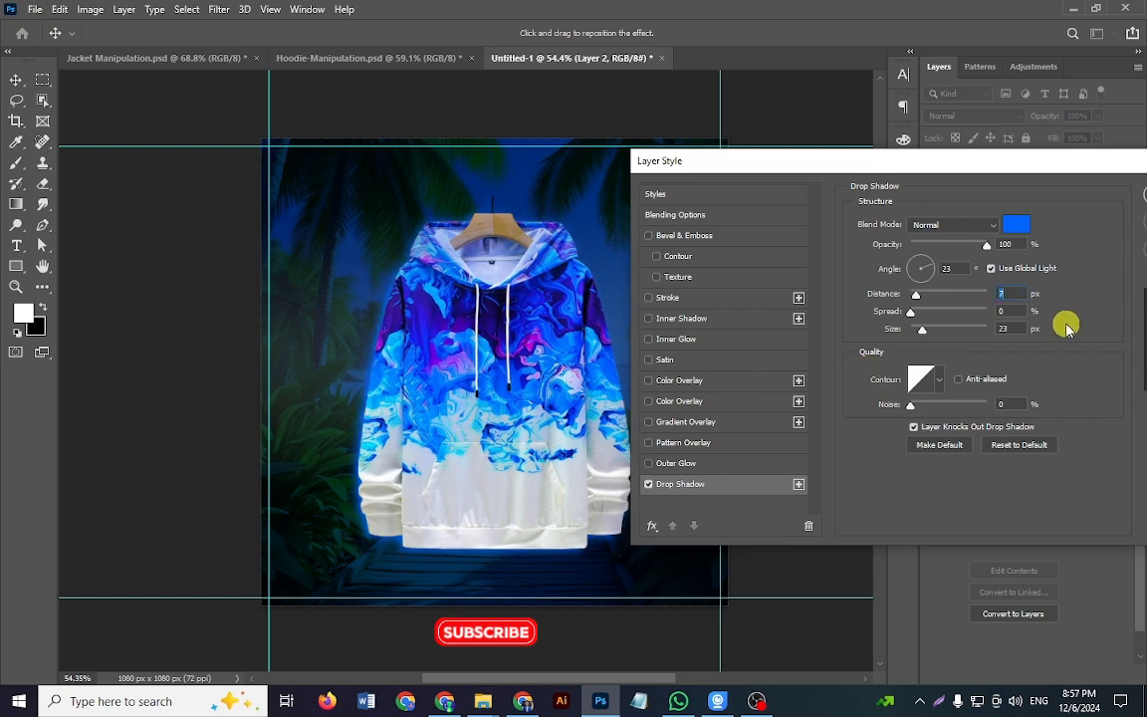
left_click_drag(986, 161, 652, 138)
left_click(861, 174)
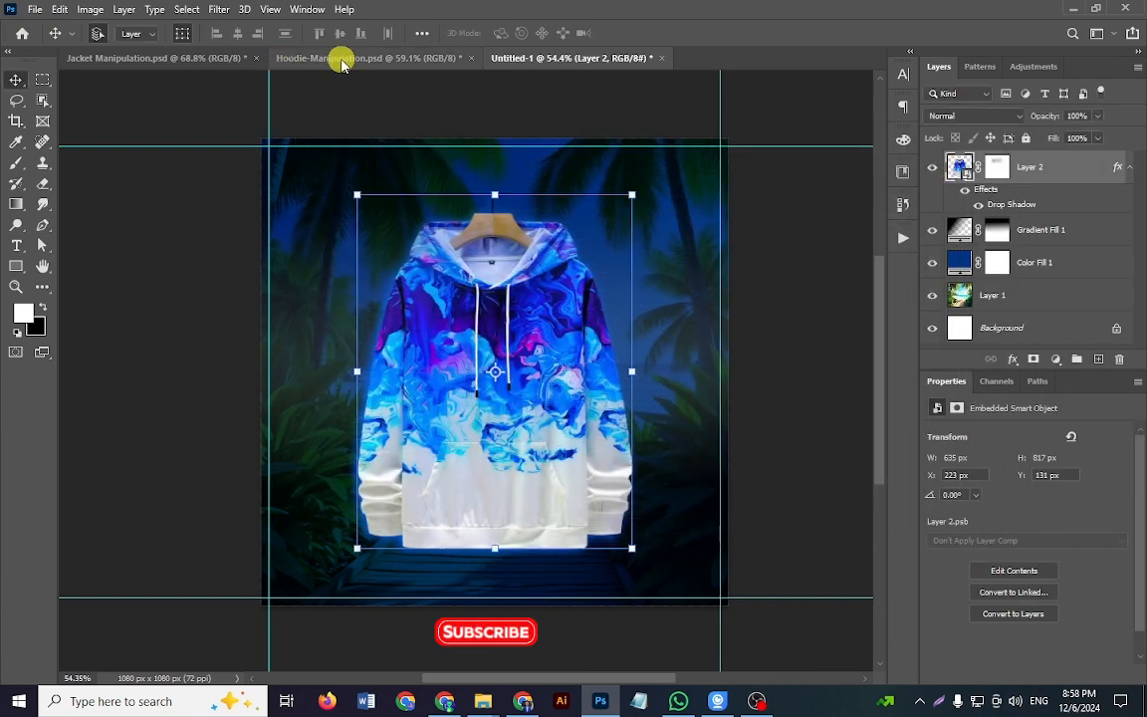
Step: Check the reference hoodie again, and compare the Untitled-1 hoodie with and without its drop shadow
left_click(341, 60)
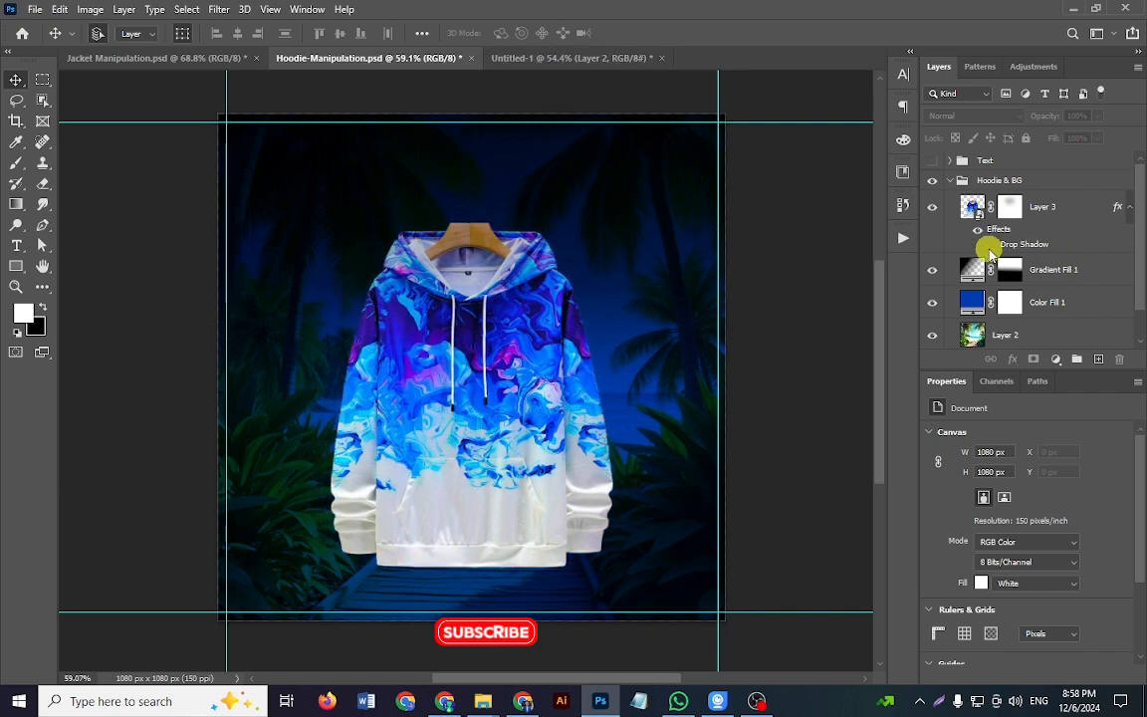
left_click(558, 59)
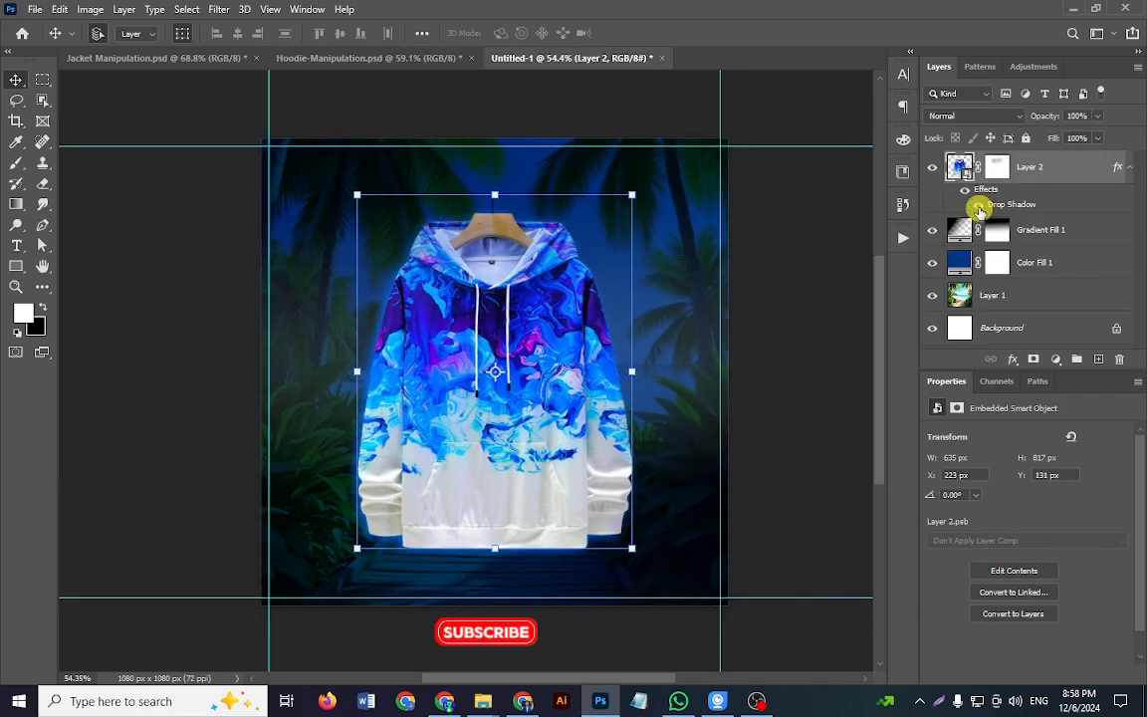
left_click(980, 208)
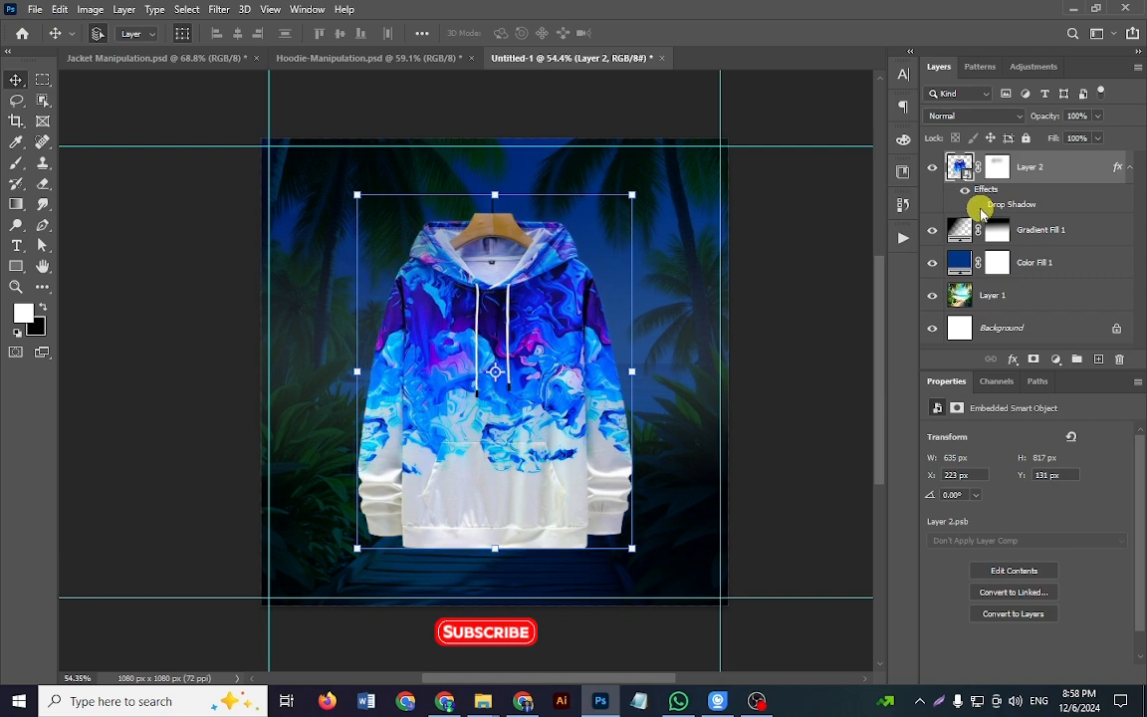
left_click(980, 206)
left_click(980, 206)
left_click(981, 206)
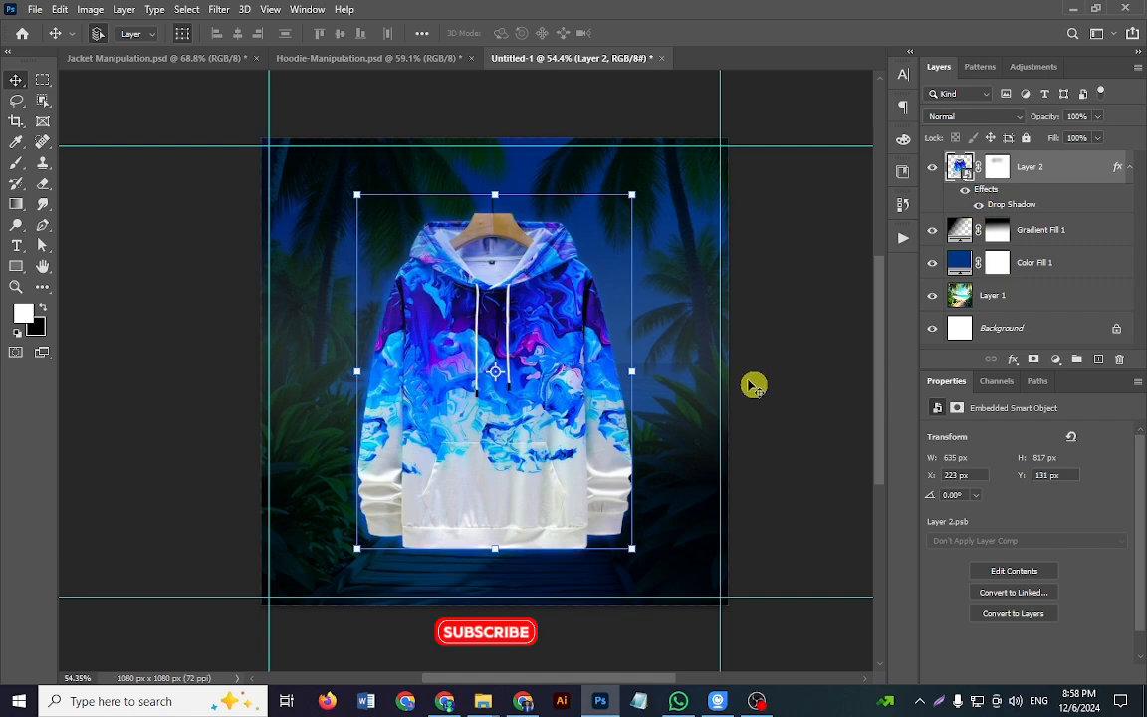
Step: Return to the Hoodie-Manipulation.psd reference and collapse Layer 3's effects and the Hoodie & BG group
left_click(380, 59)
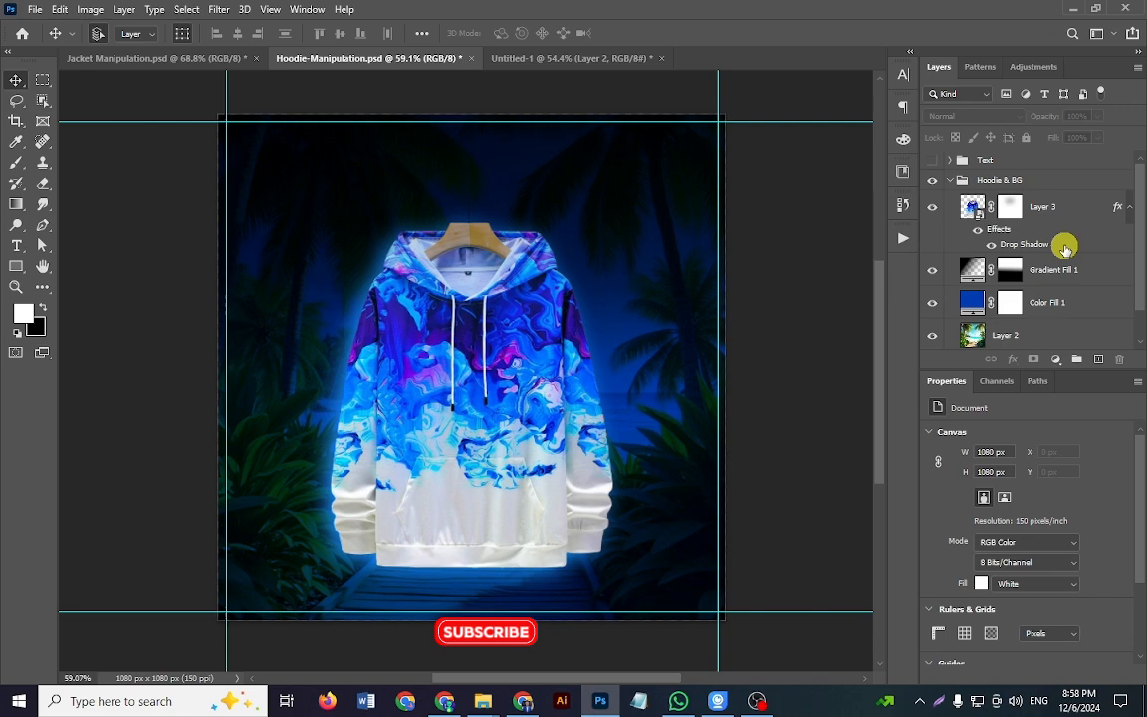
left_click(1128, 207)
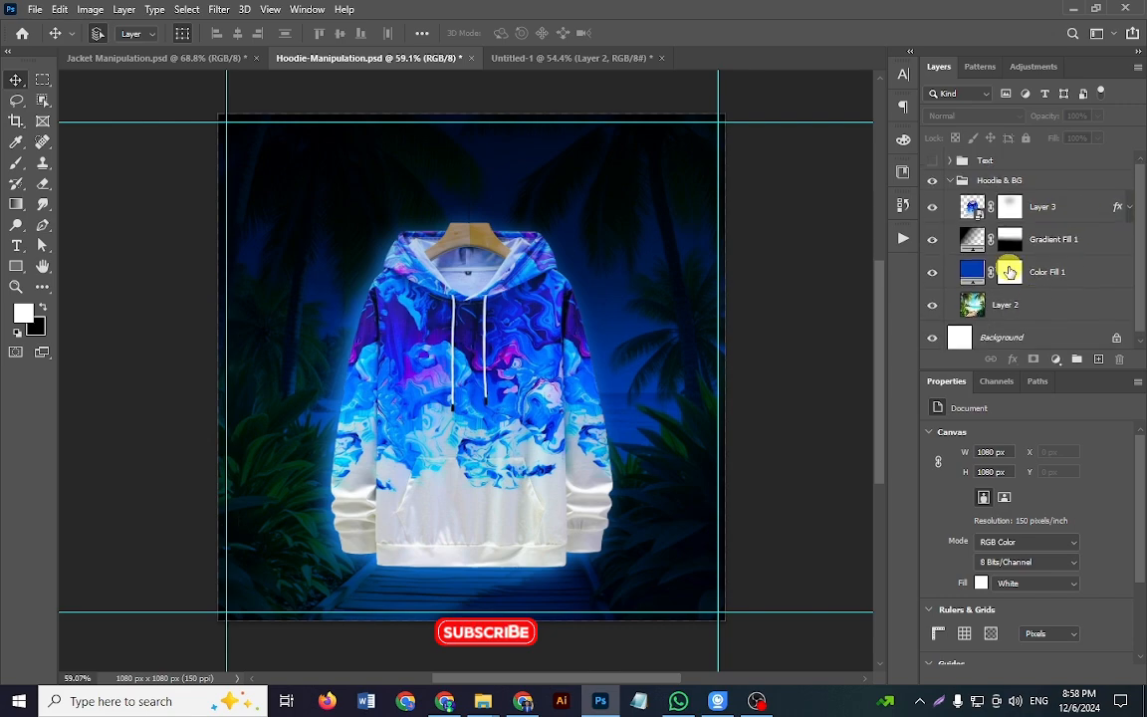
left_click(950, 181)
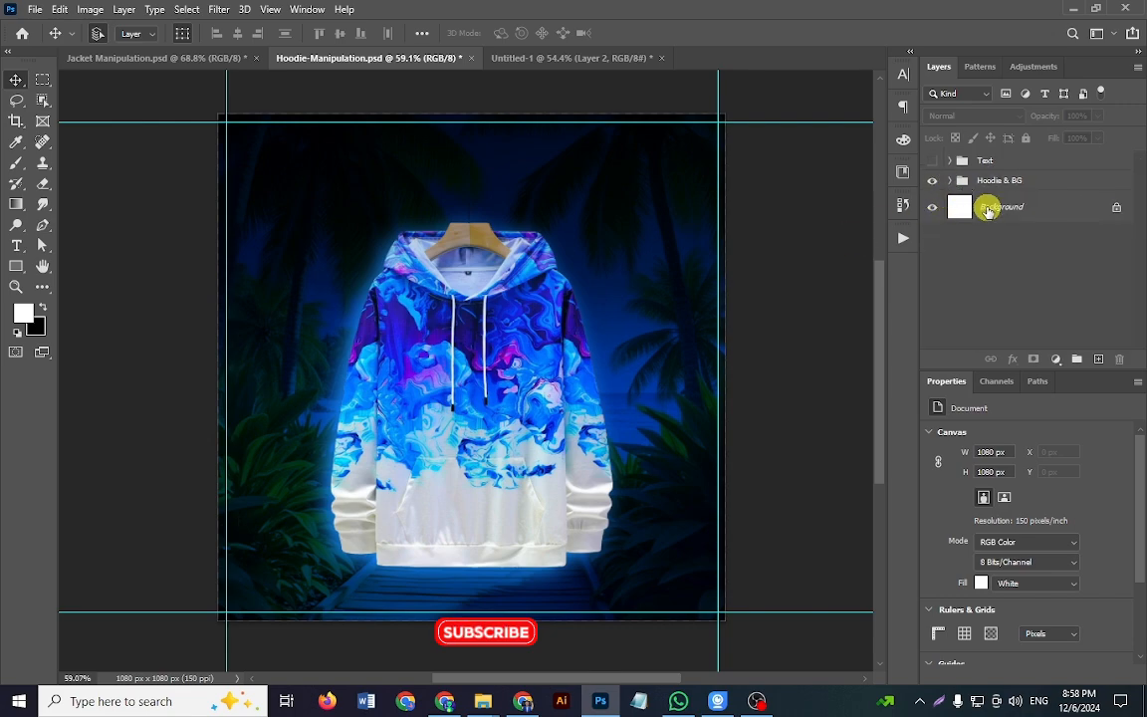
Step: Show and expand the reference's Text group, leaving only the PREMIUM HOODIES text layer visible in it
left_click(935, 162)
left_click(950, 162)
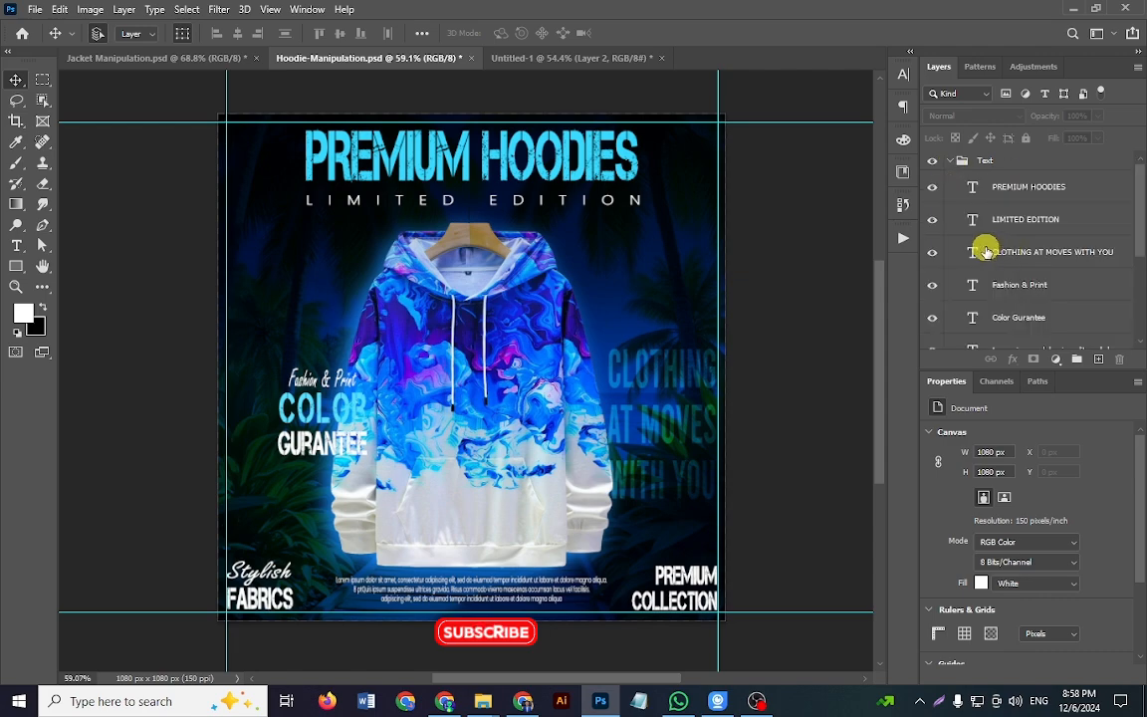
scroll(954, 299, "down", 4)
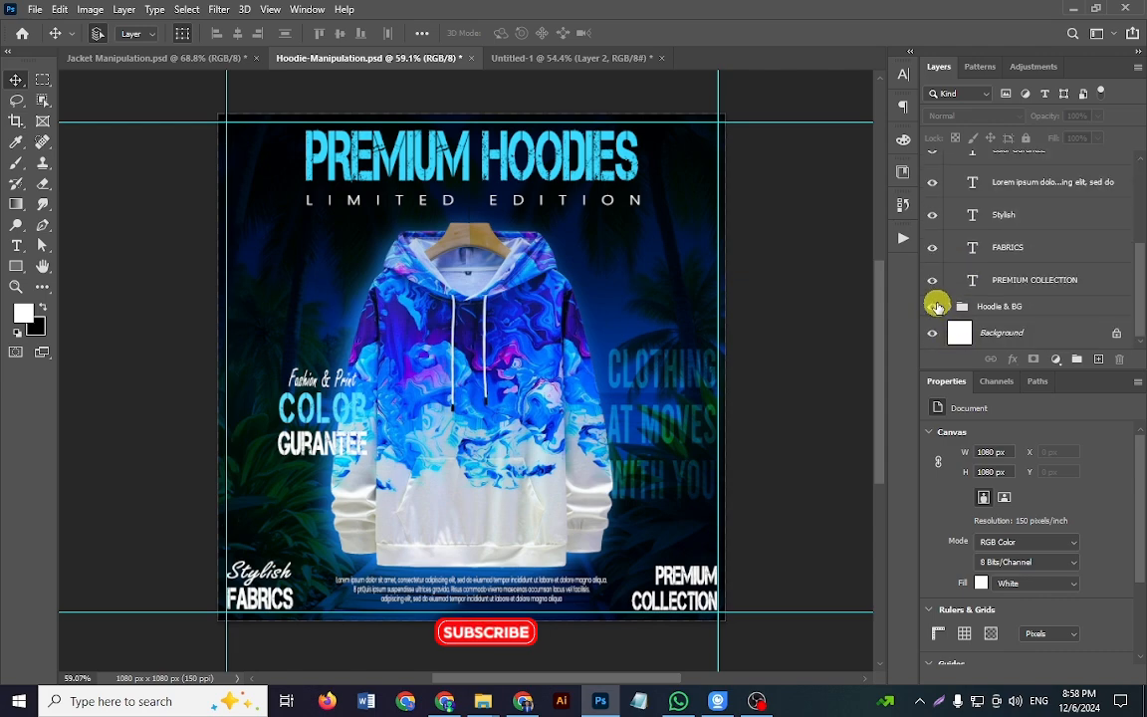
left_click_drag(937, 283, 937, 194)
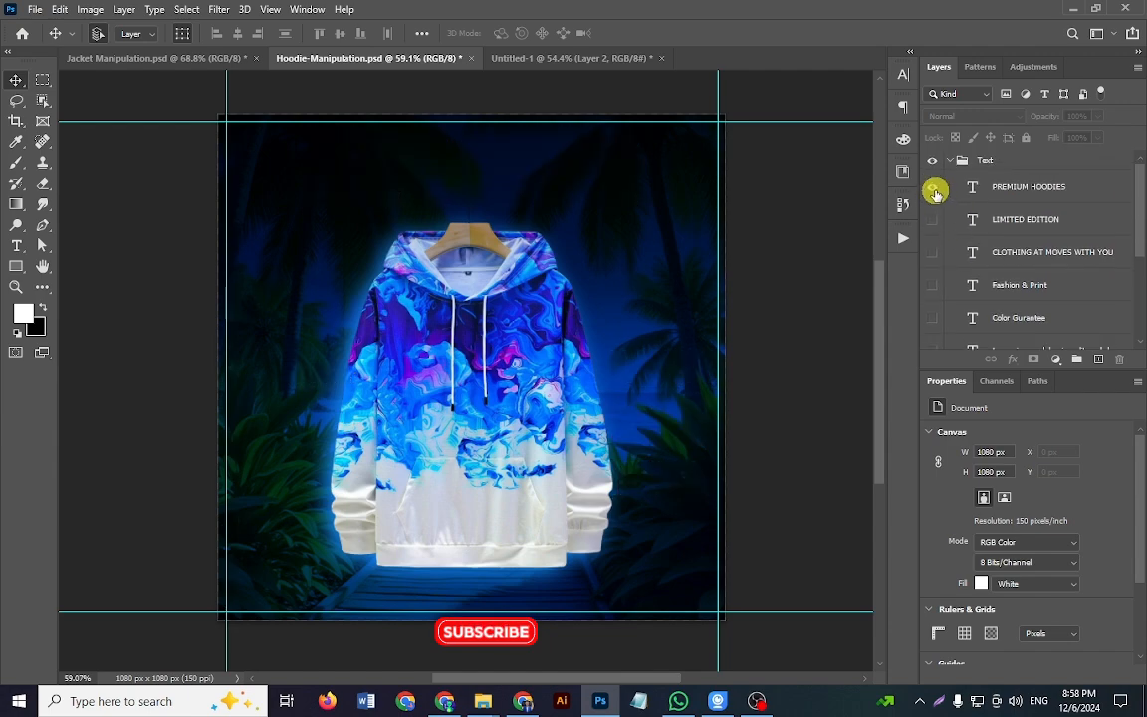
left_click(937, 192)
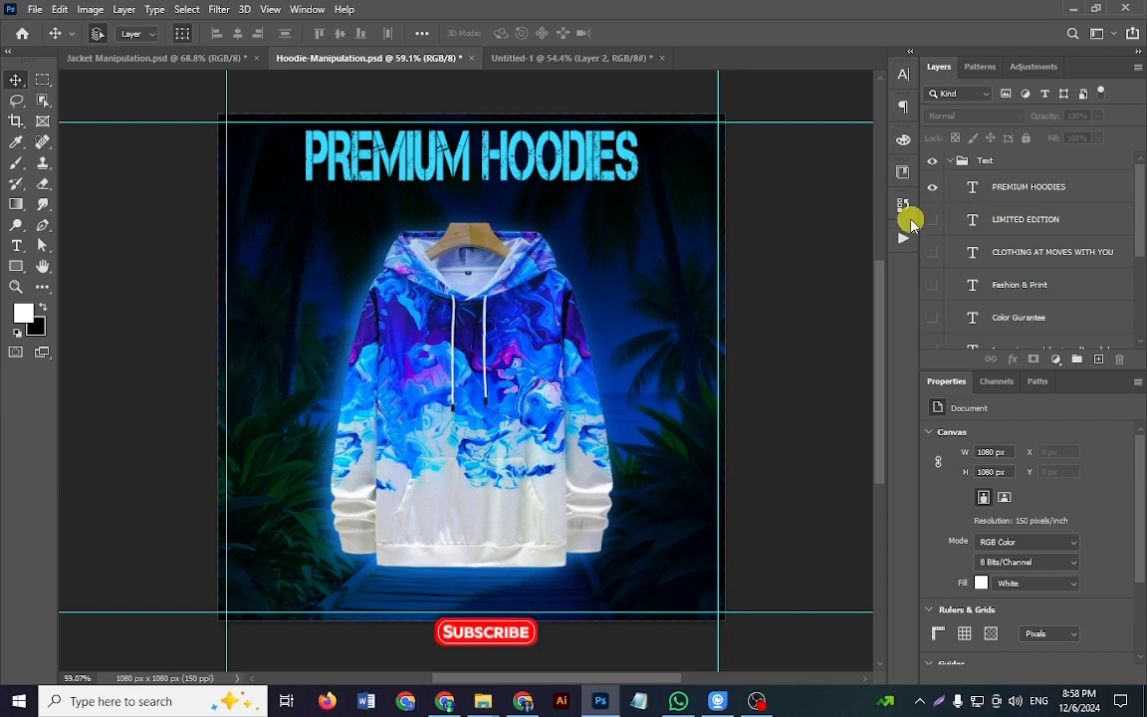
Step: In Untitled-1, add the title text PREMIUM HOODIES above the hoodie in white 72 pt Capture it
left_click(551, 57)
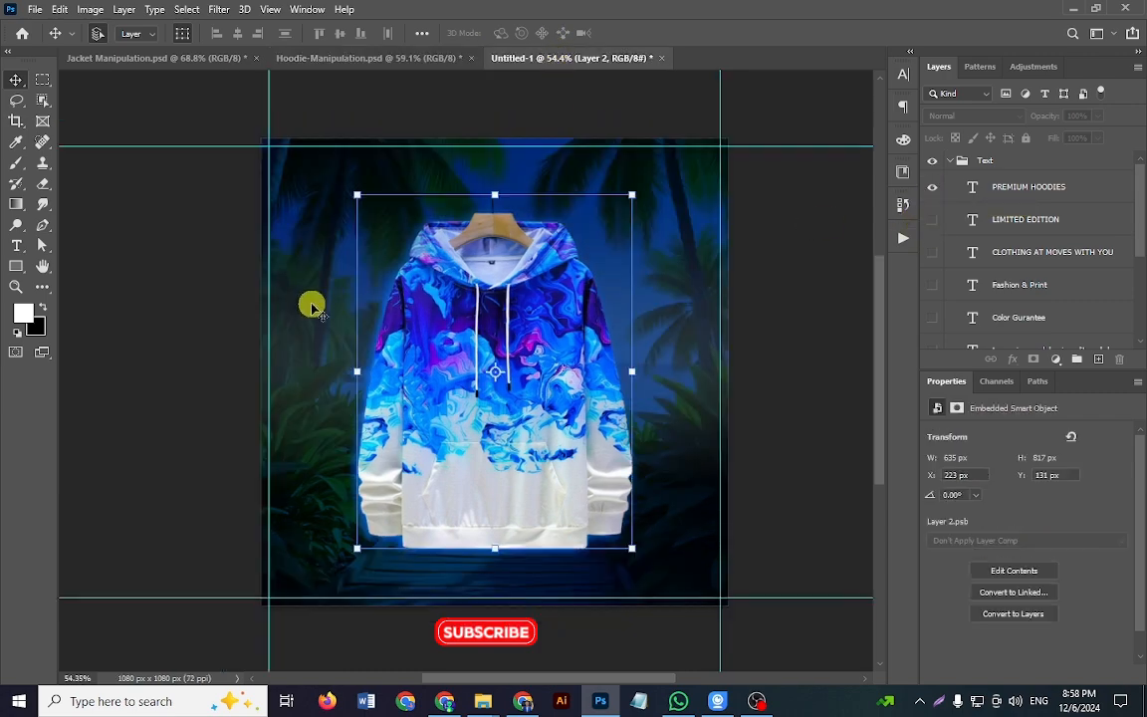
left_click(187, 271)
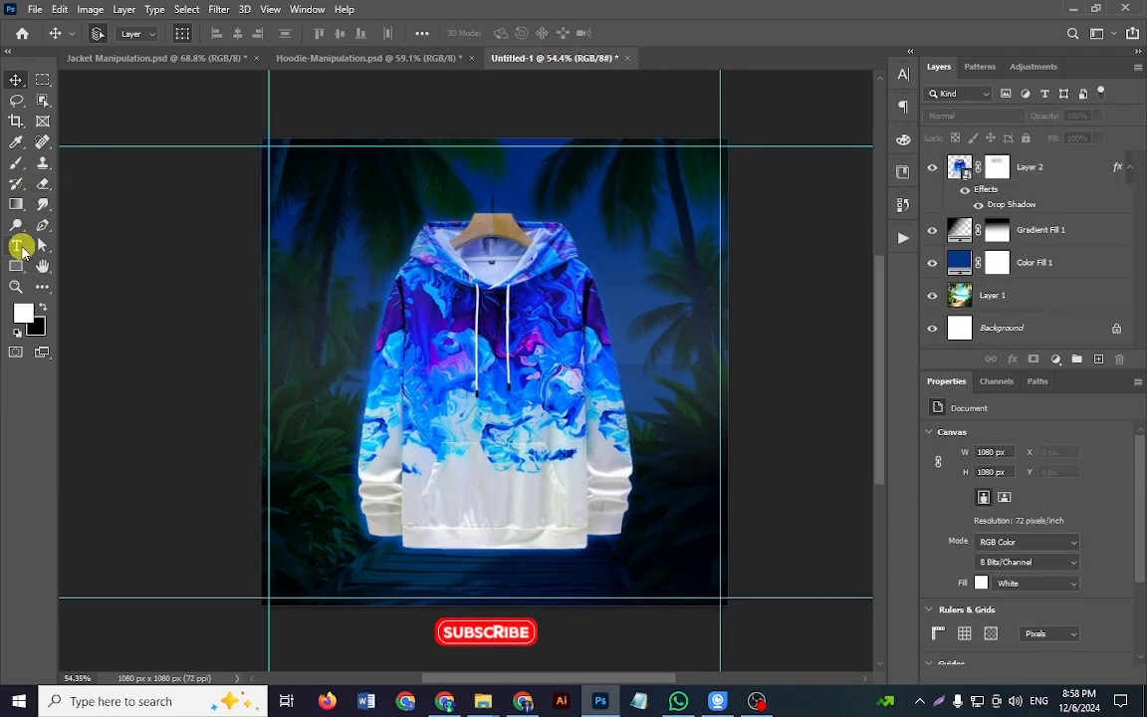
left_click(16, 245)
left_click(441, 172)
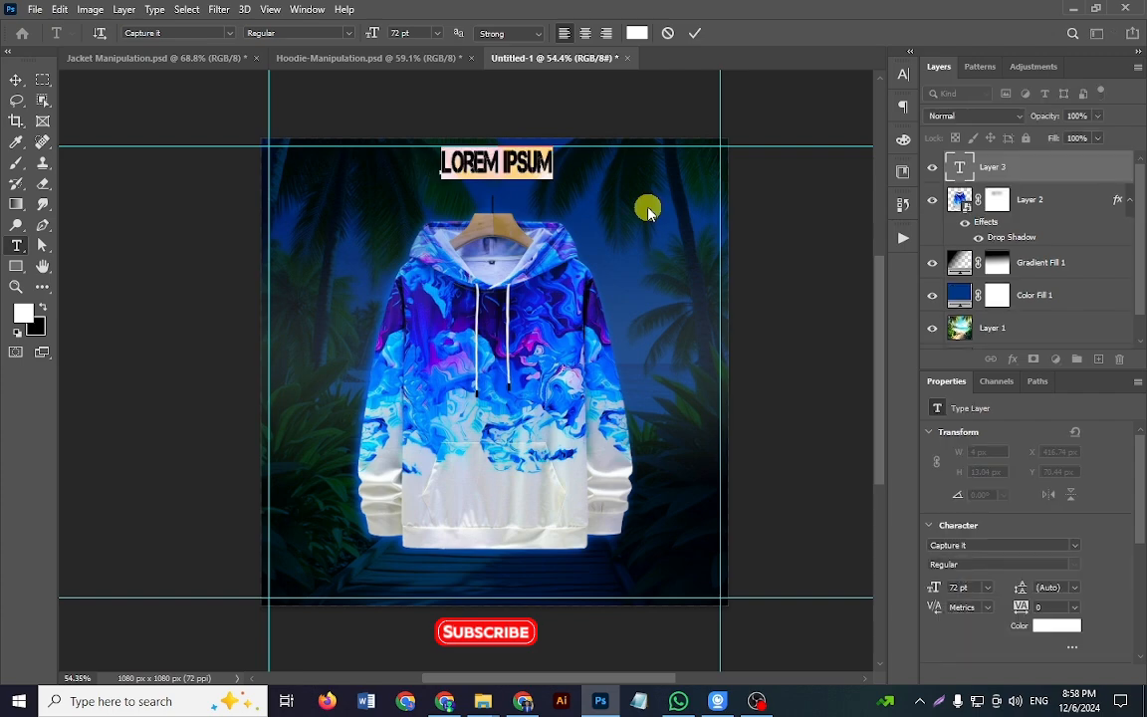
type("PRE")
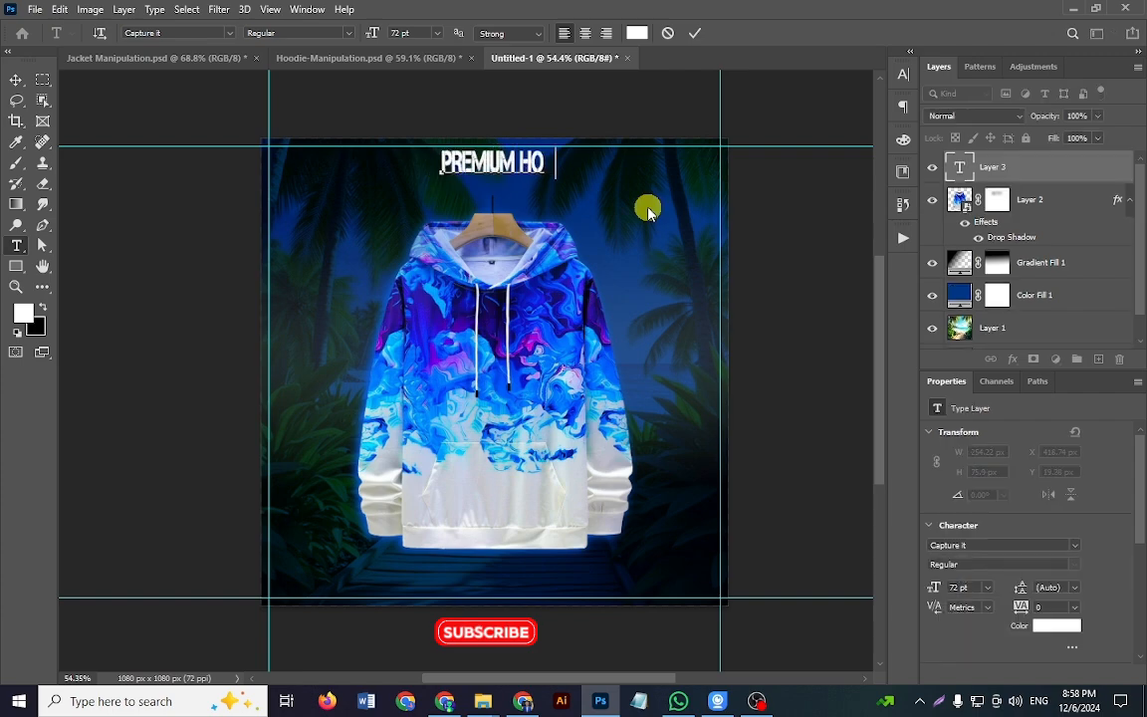
key("ctrl+Return")
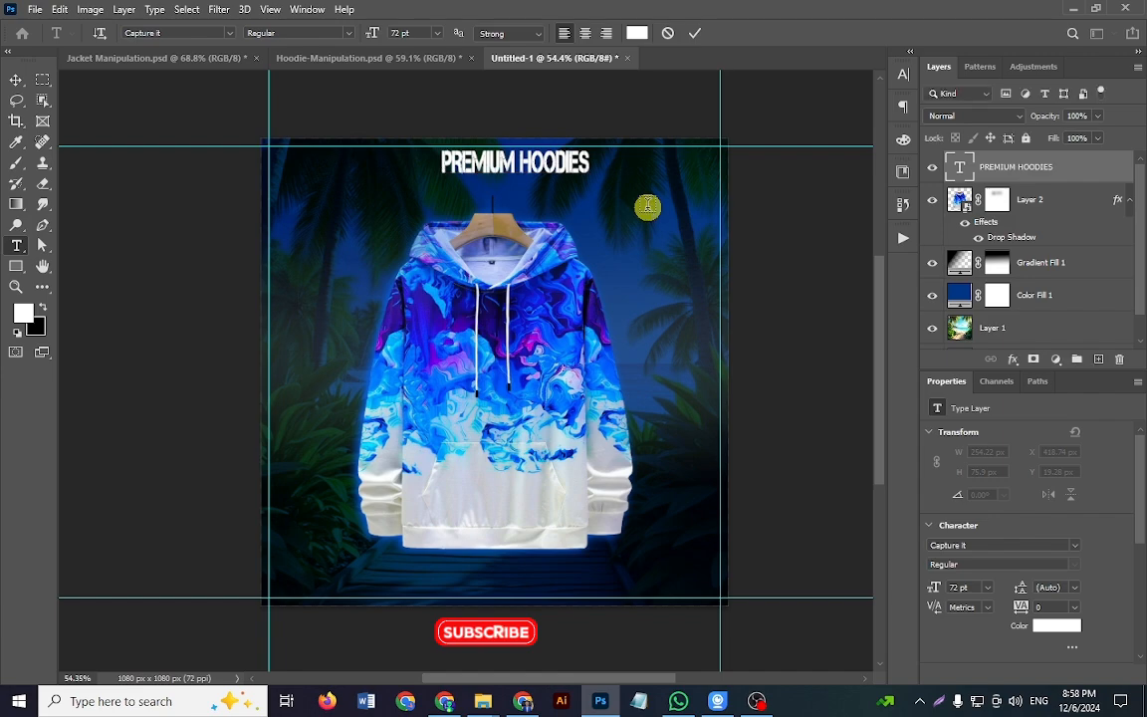
key("v")
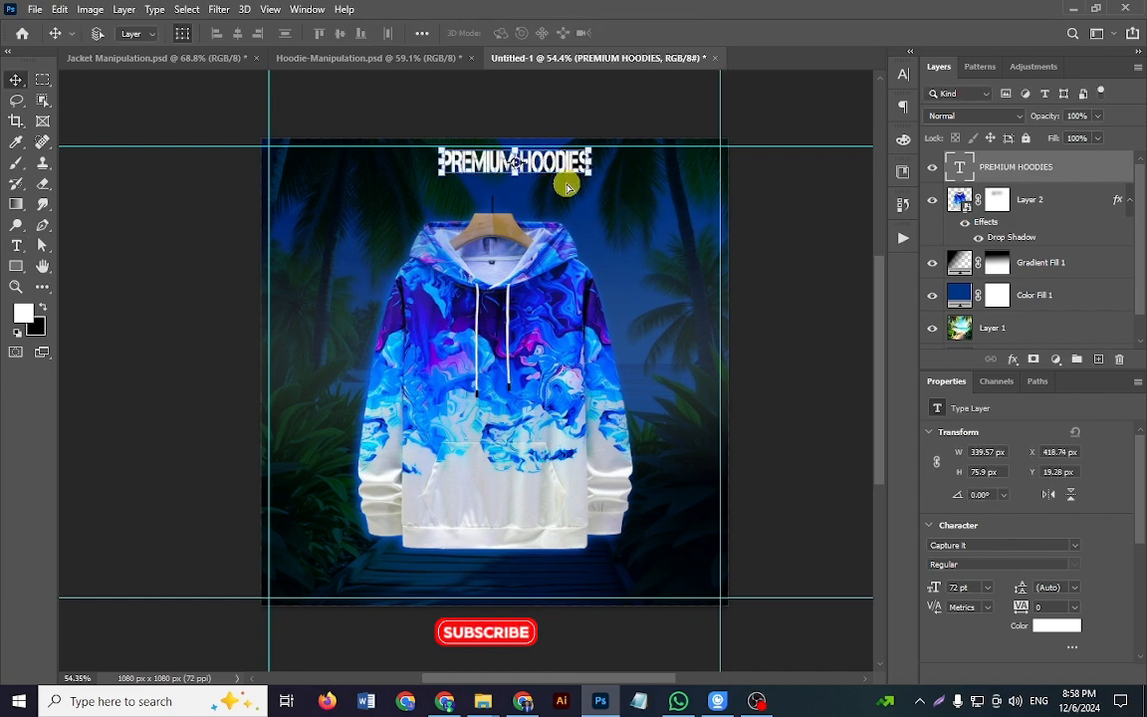
Step: Scale the PREMIUM HOODIES title to about 157% and centre it horizontally on the canvas just above the hoodie
key("ctrl+t")
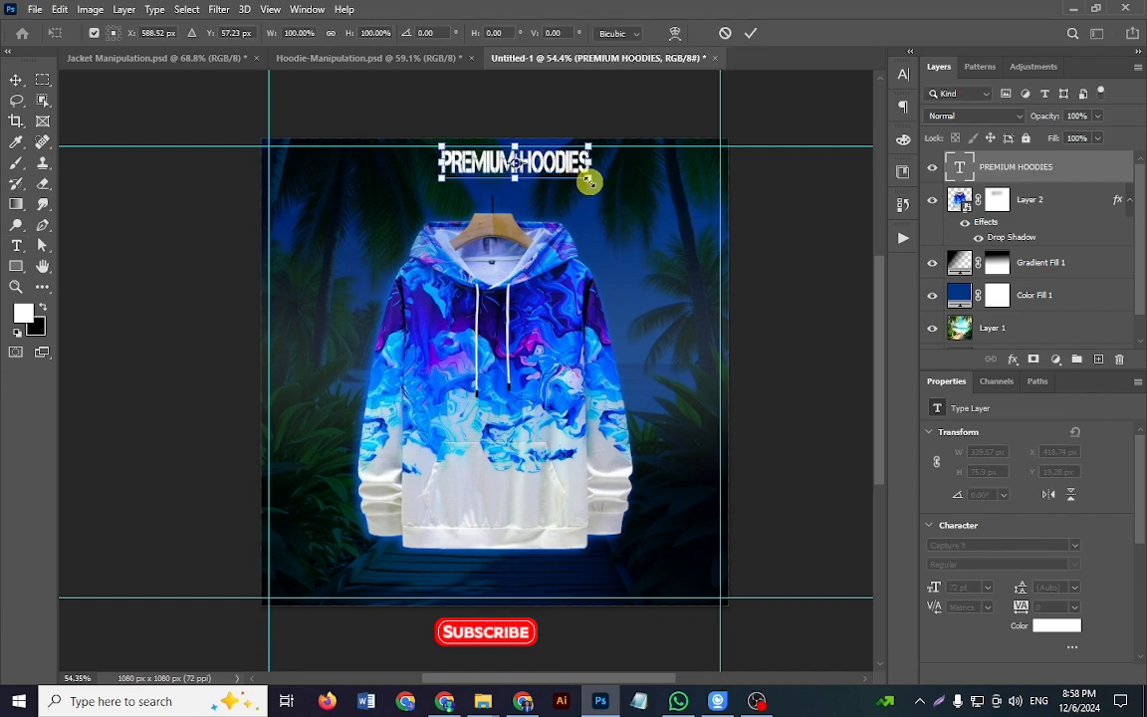
left_click_drag(589, 182, 631, 197)
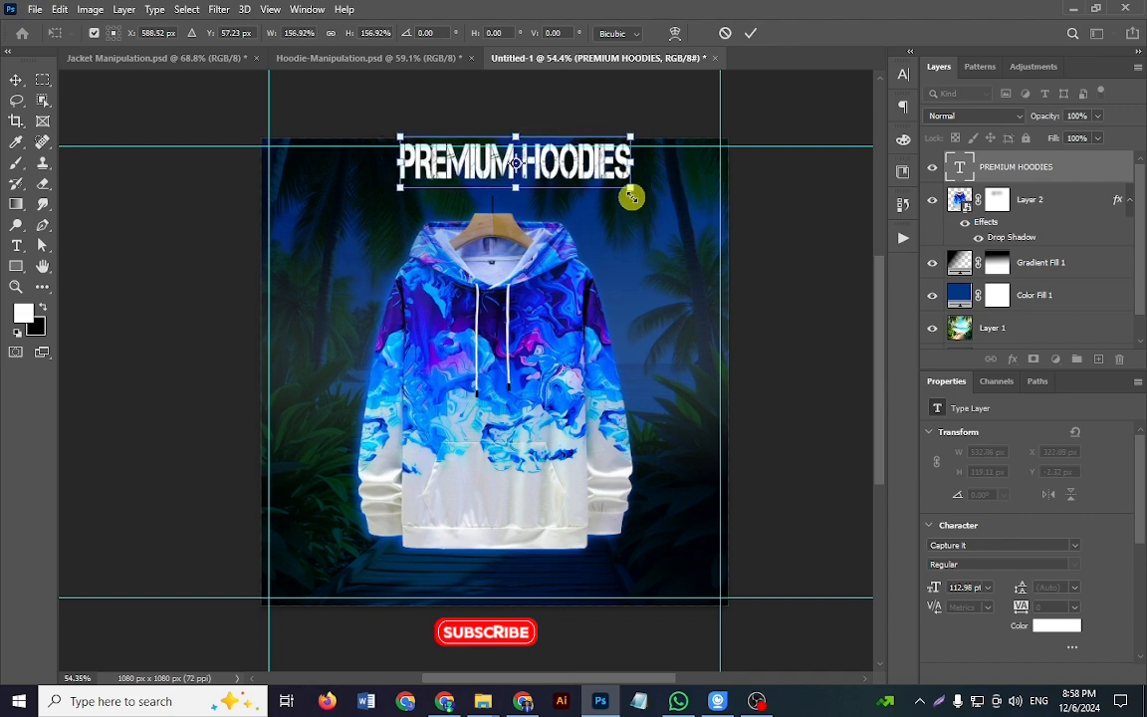
key("Return")
key("ctrl+0")
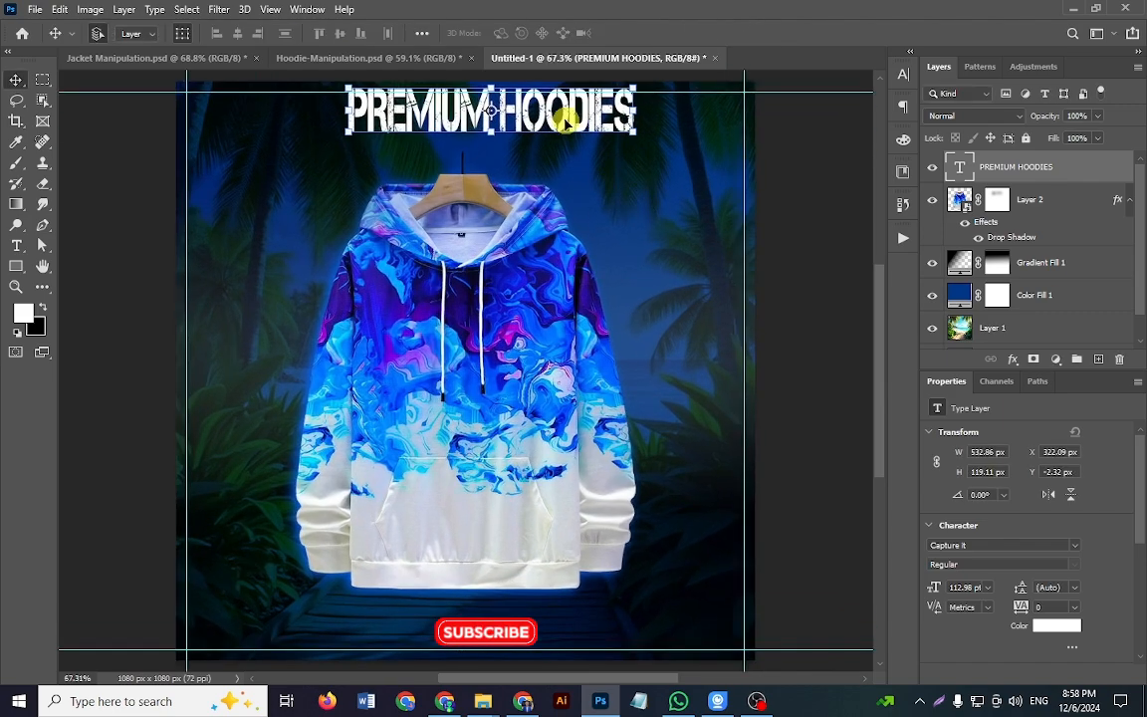
mouse_move(562, 118)
left_mouse_down()
mouse_move(537, 128)
mouse_move(548, 131)
left_mouse_up()
key("ctrl+a")
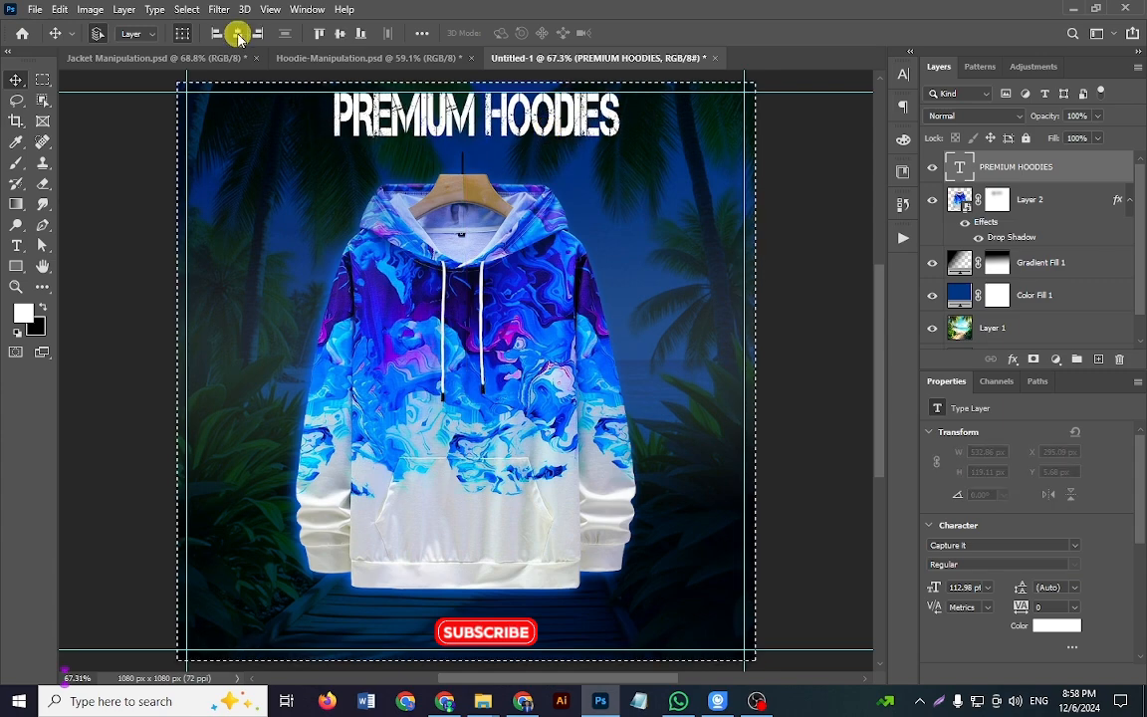
left_click(238, 35)
key("ctrl+d")
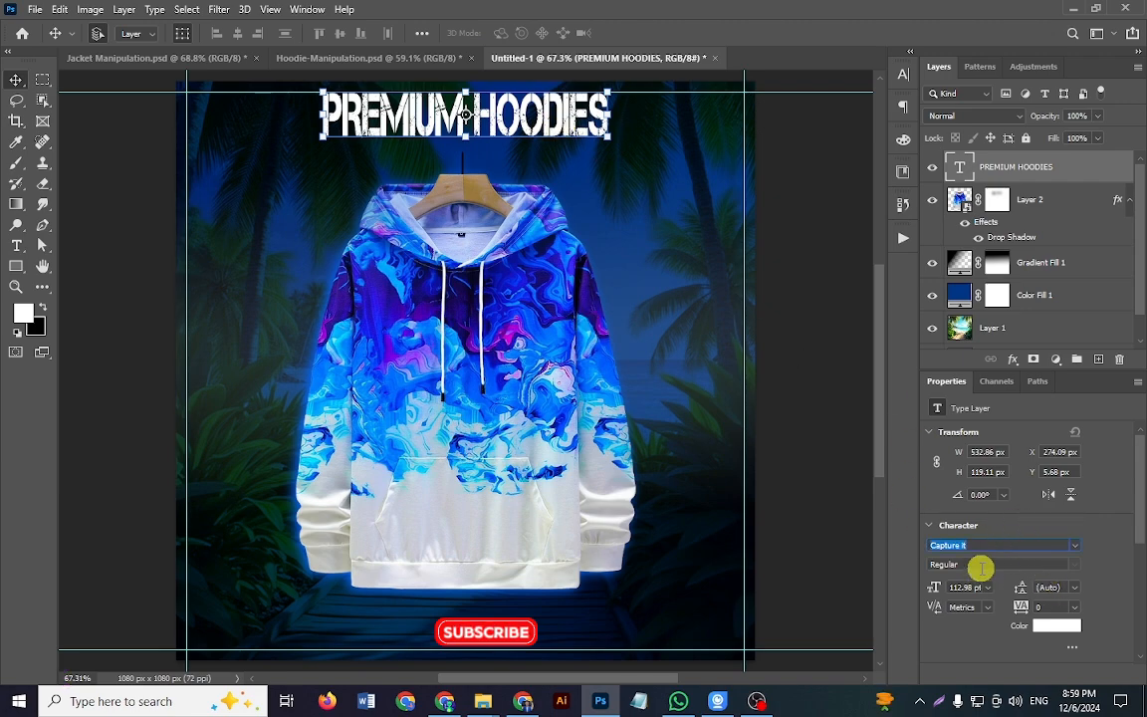
Step: Check the title's font, and compare its type settings with the PREMIUM HOODIES layer in Hoodie-Manipulation.psd
left_click(981, 549)
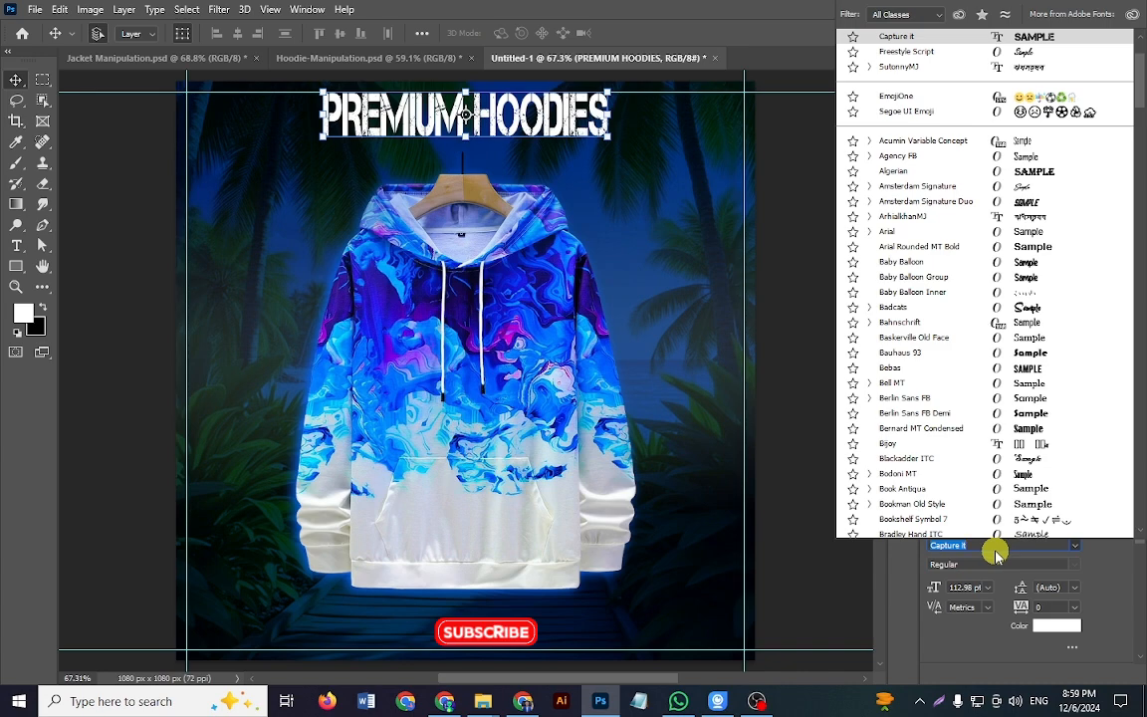
left_click(991, 560)
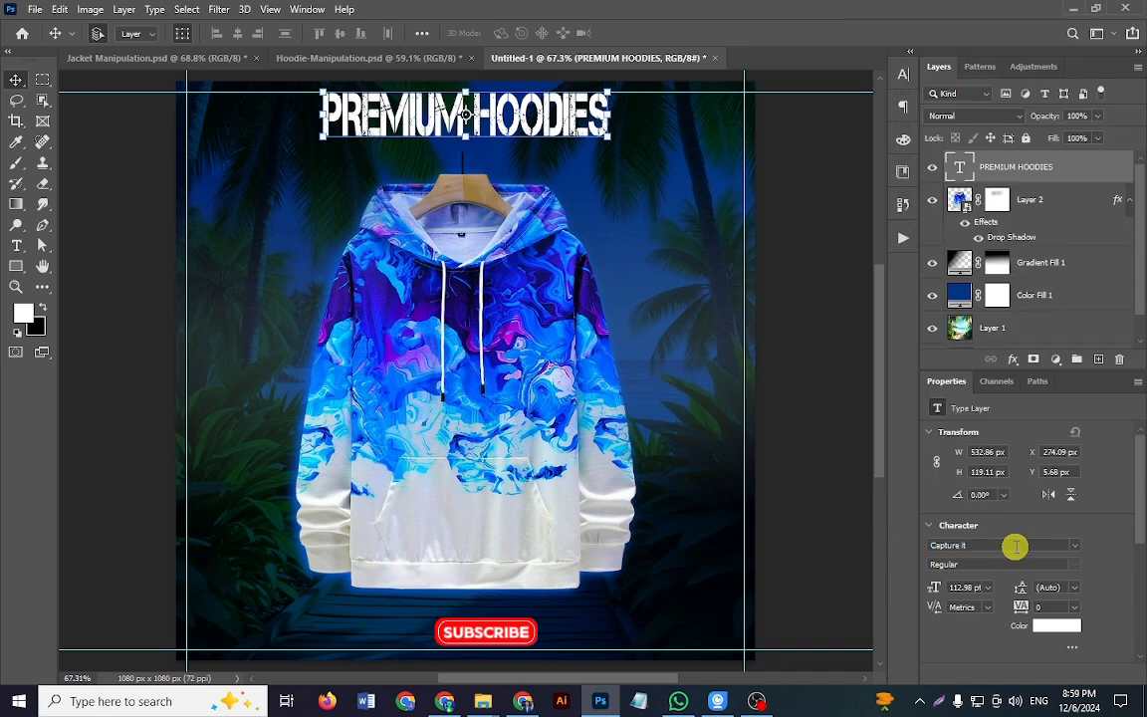
left_click(378, 58)
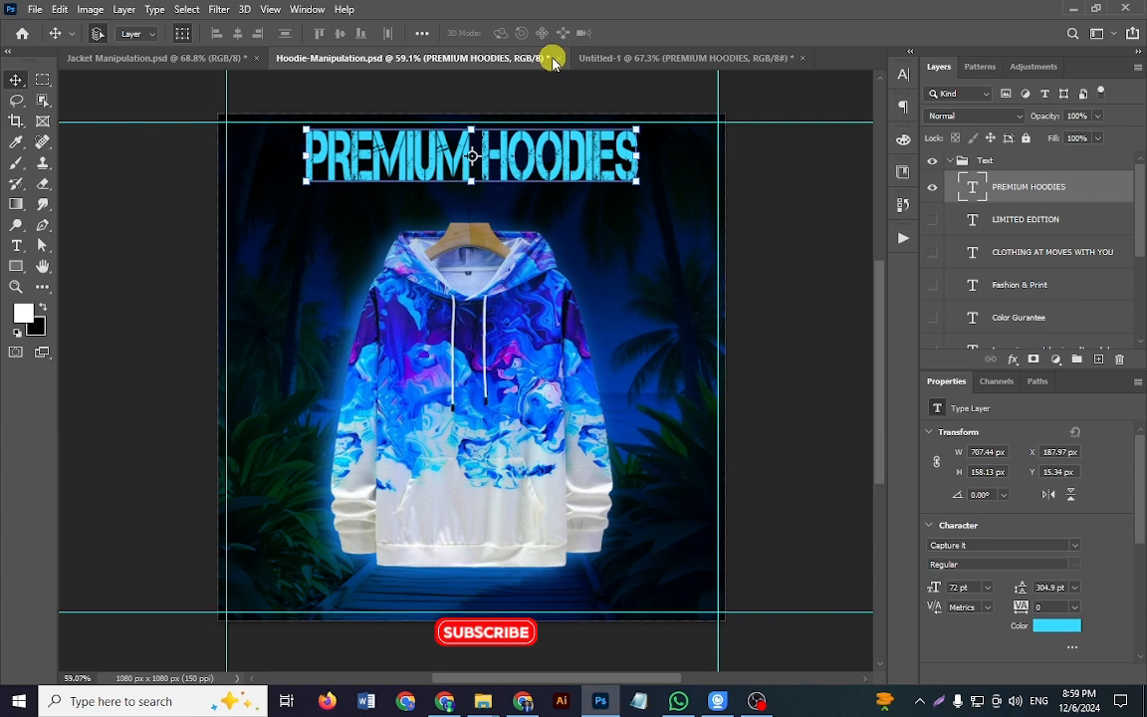
Step: Back in Untitled-1, set the PREMIUM HOODIES title's text colour to bright cyan 00cbfe
left_click(618, 61)
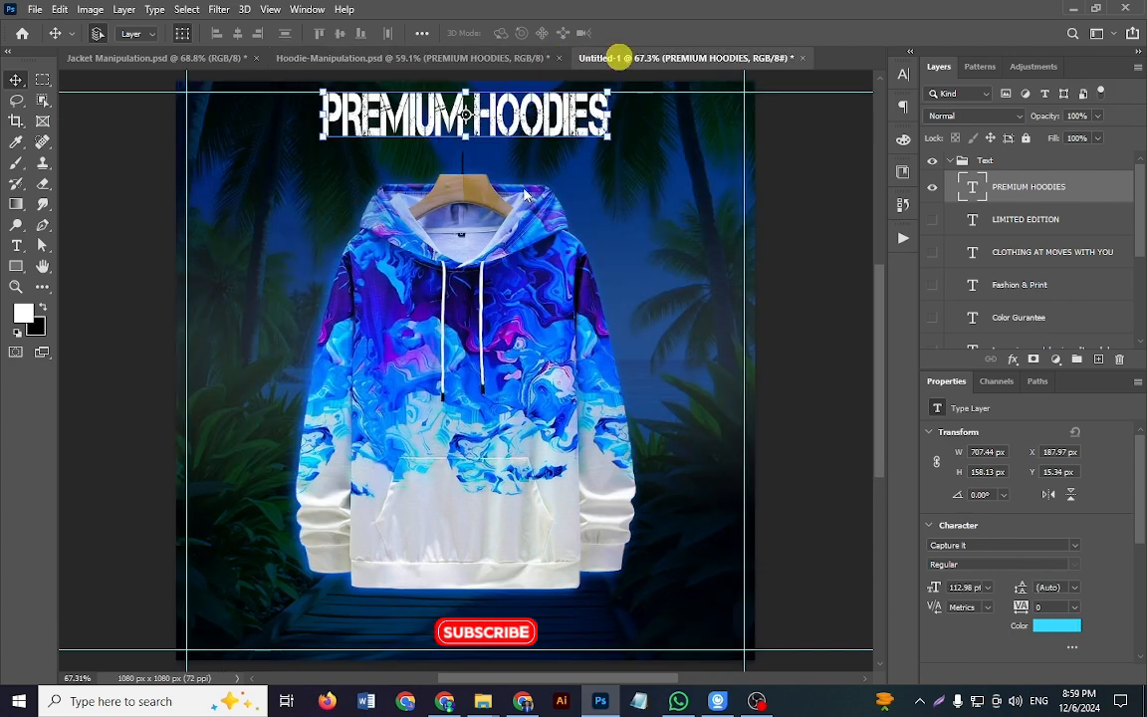
left_click(1046, 626)
left_click(601, 378)
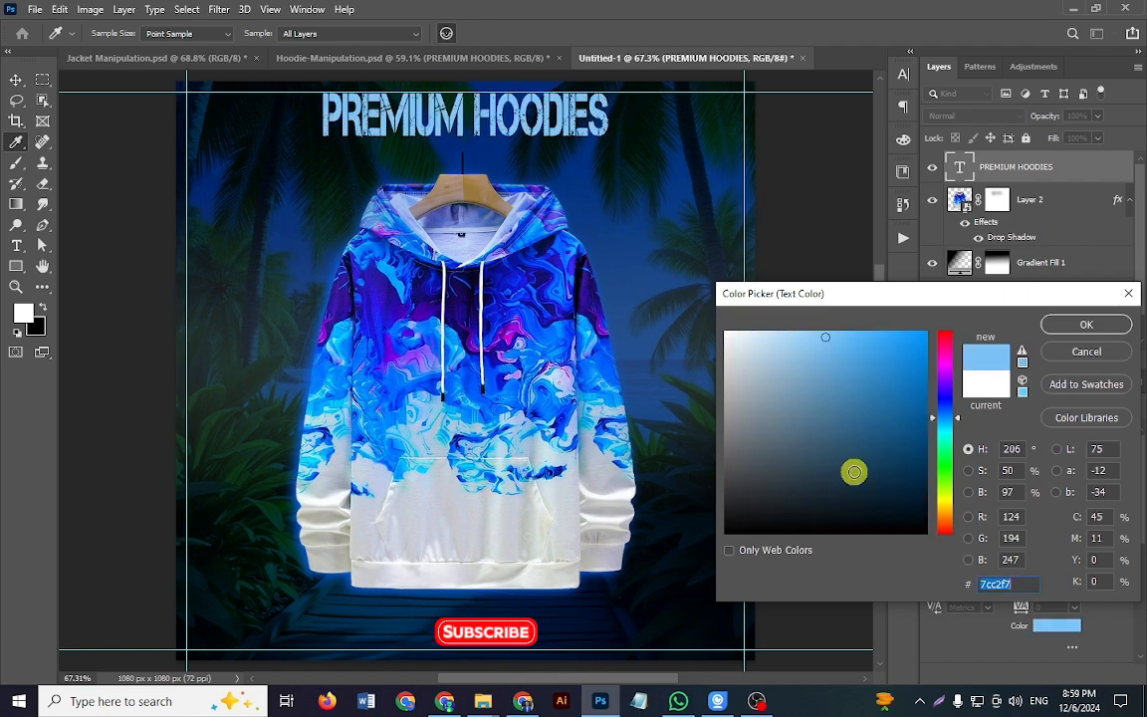
left_click(909, 328)
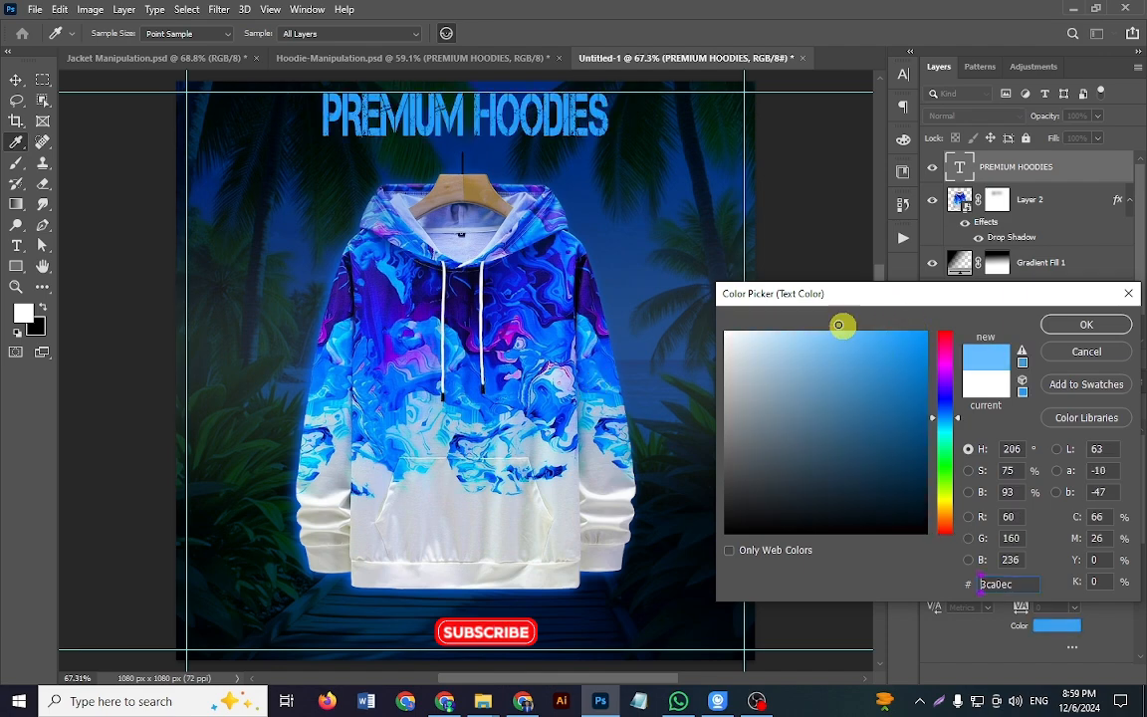
left_click(830, 330)
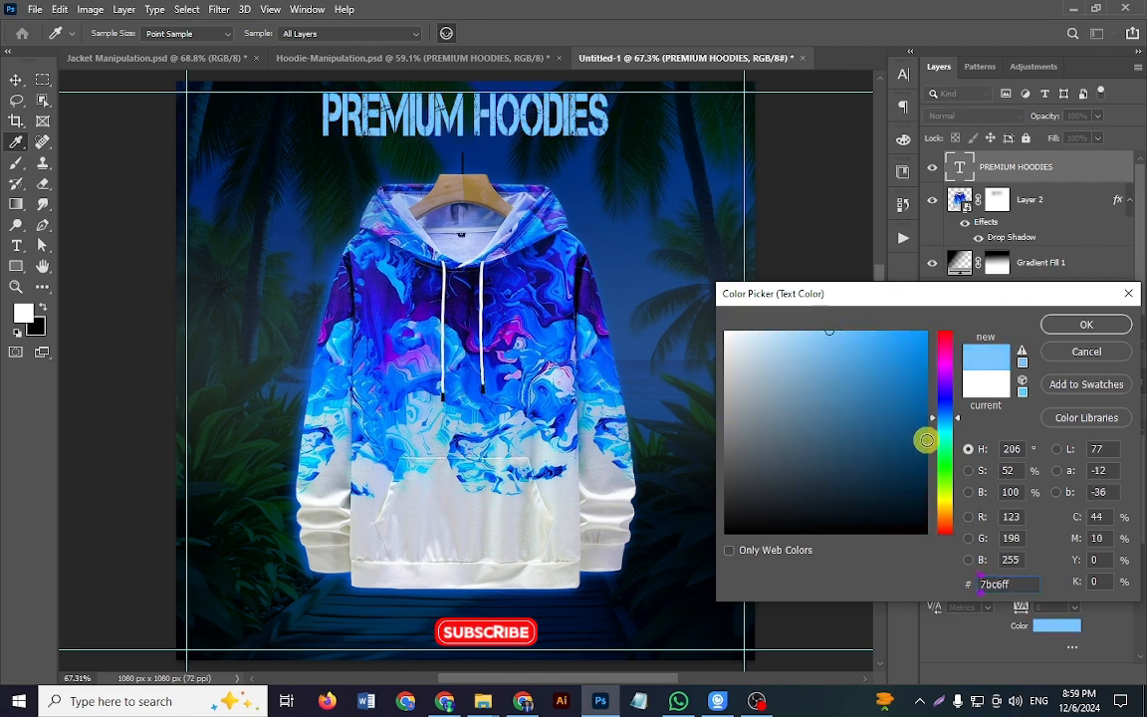
left_click_drag(946, 418, 958, 428)
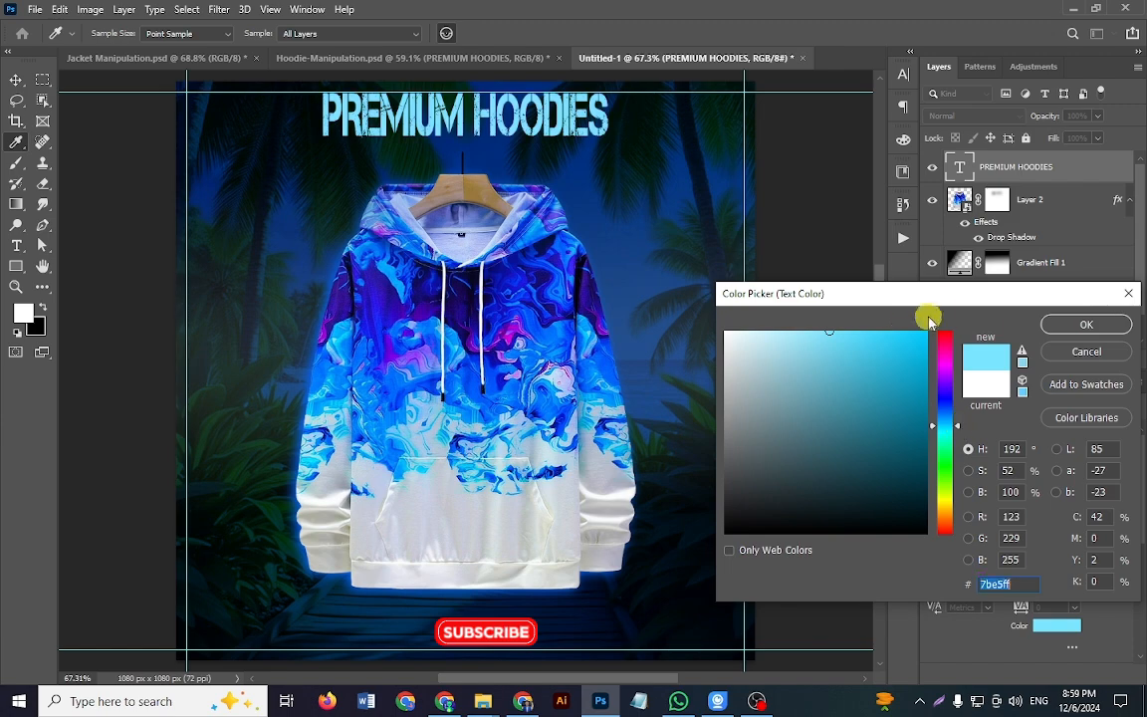
left_click_drag(866, 332, 936, 331)
left_click(1058, 323)
key("v")
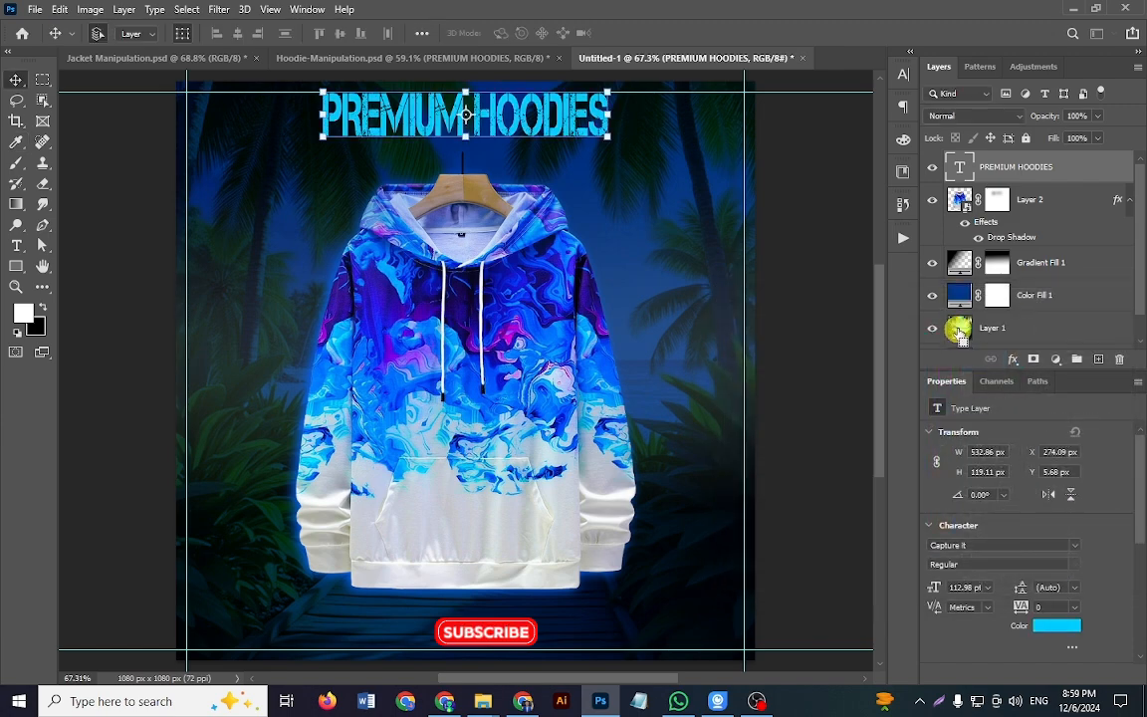
Step: In Hoodie-Manipulation.psd, show the LIMITED EDITION text layer and check its font, size and tracking settings
left_click(456, 56)
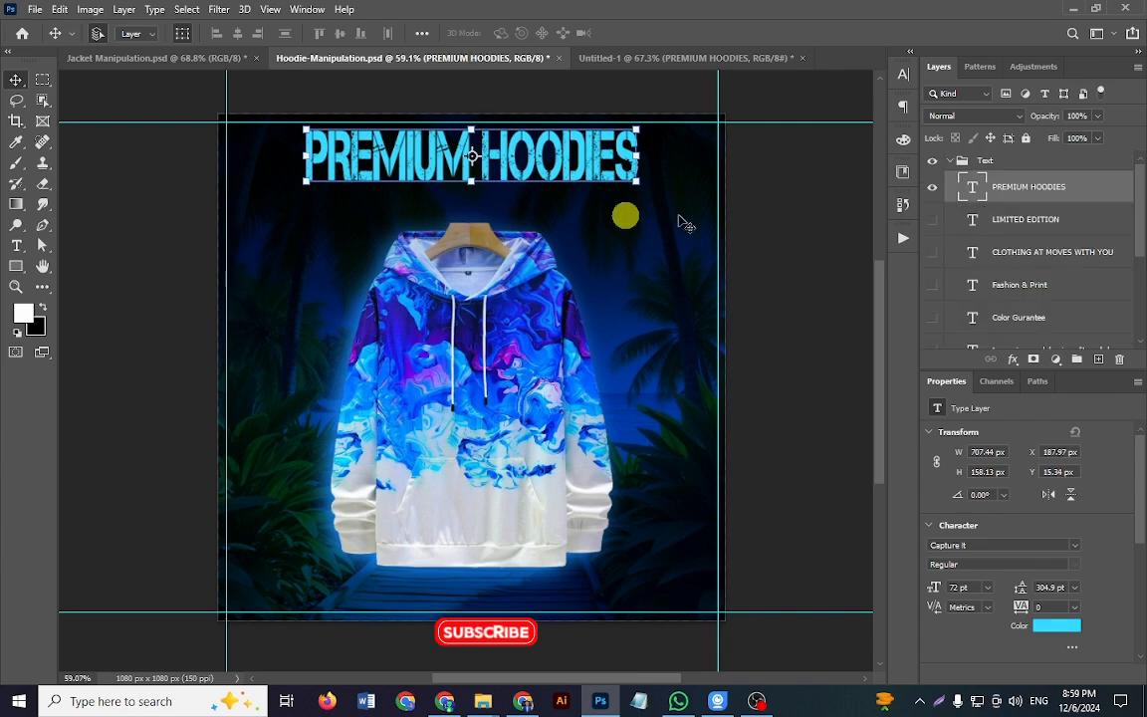
left_click(934, 221)
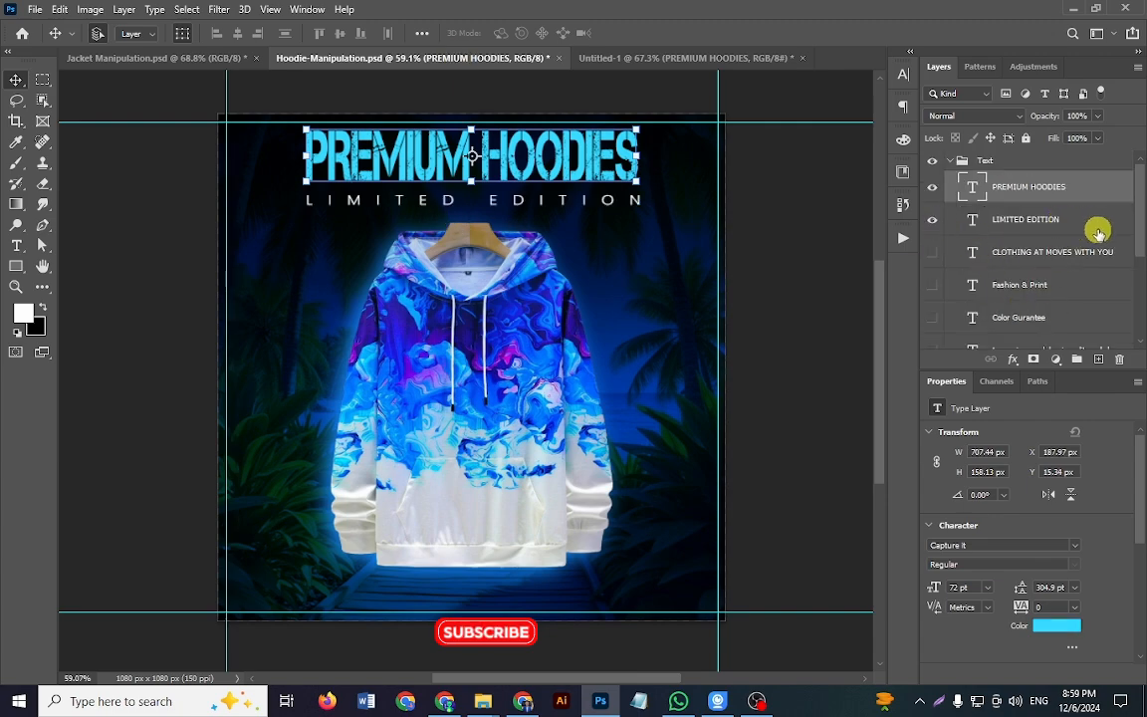
left_click(1011, 221)
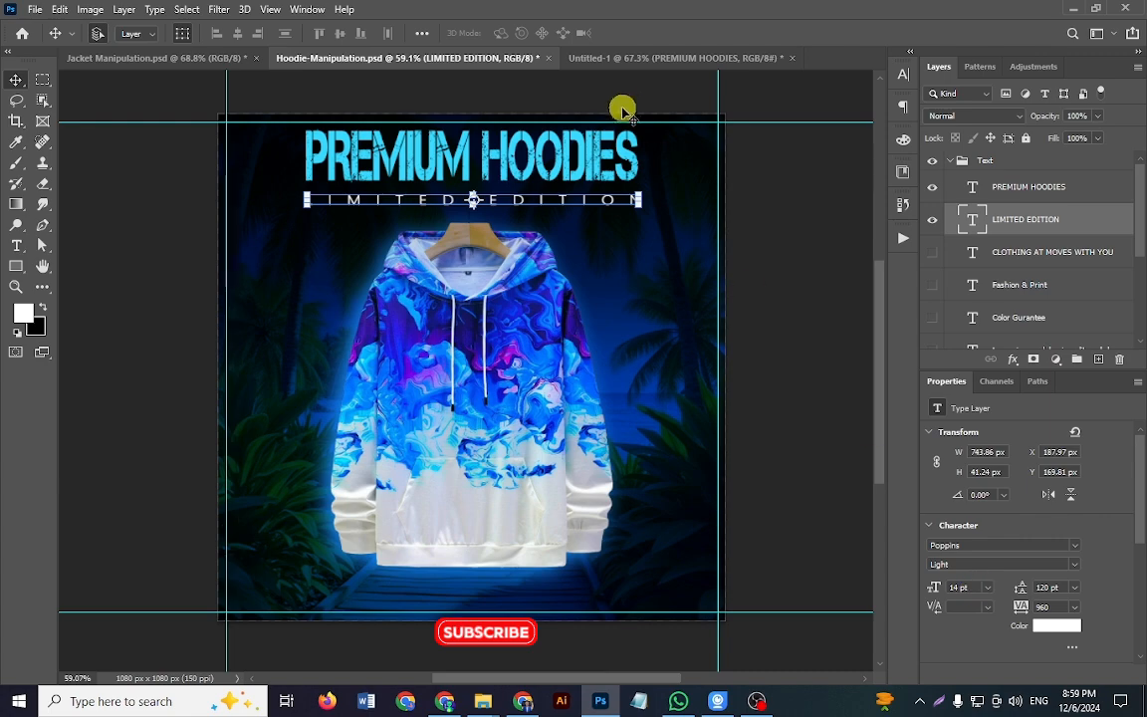
Step: In Untitled-1, add the text LIMITED EDITION below the title, beside the hood, in 14 pt Poppins Light
left_click(647, 56)
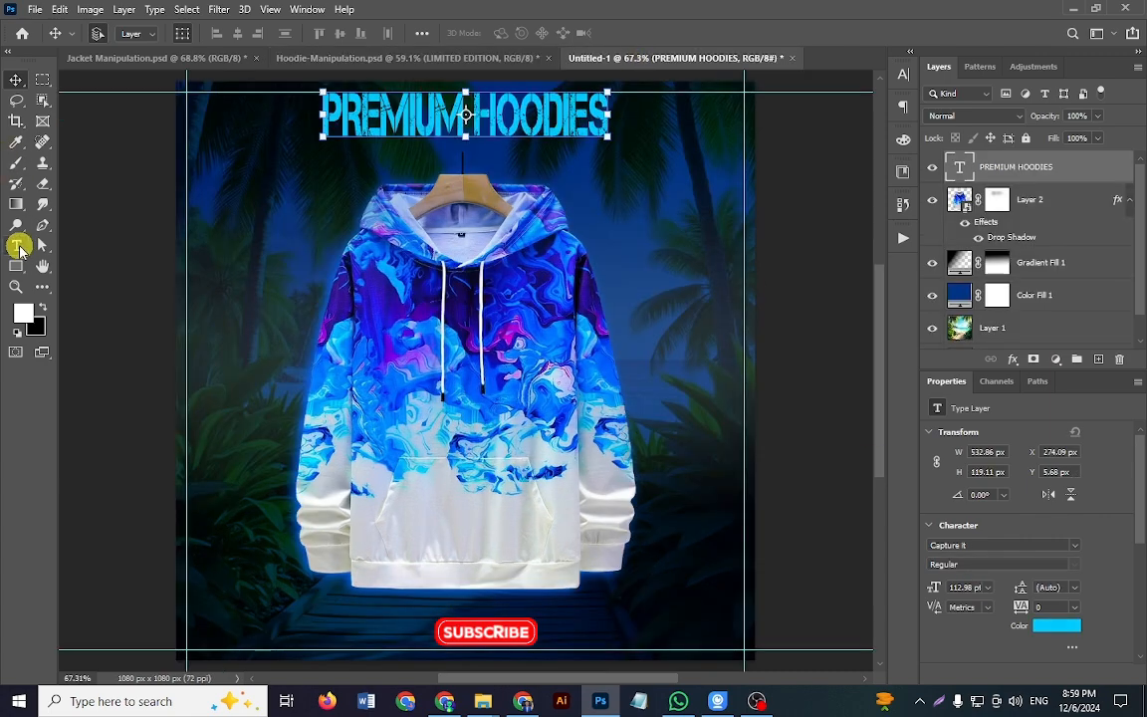
left_click(18, 247)
left_click(288, 203)
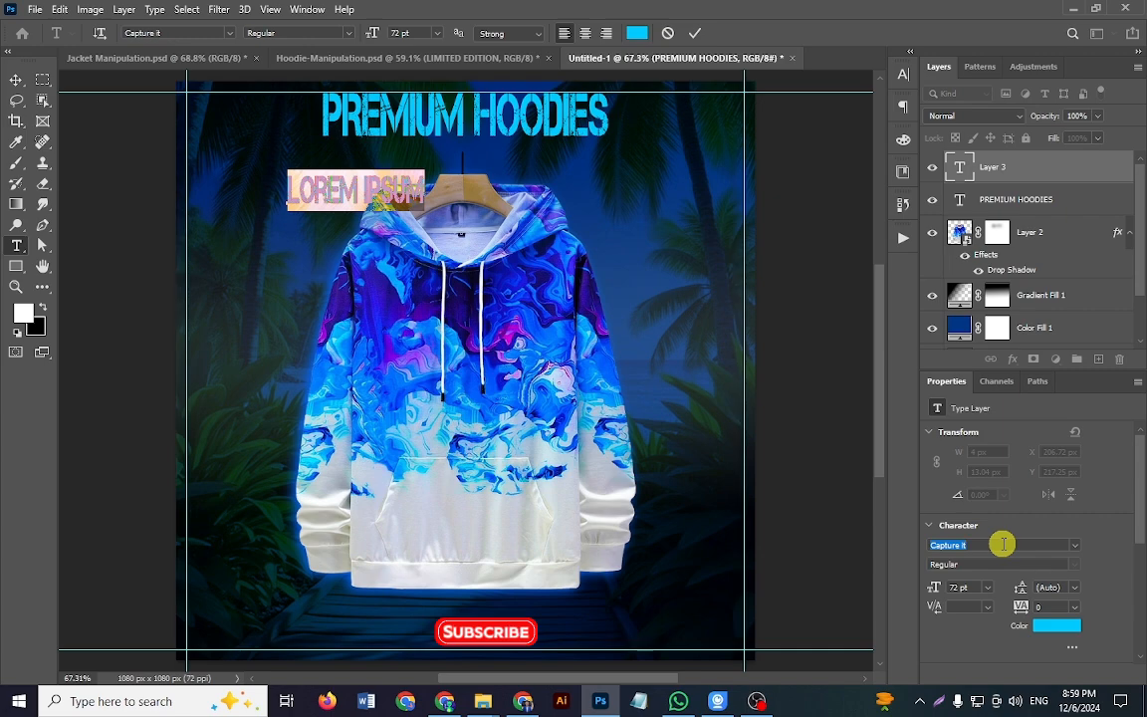
type("poppi")
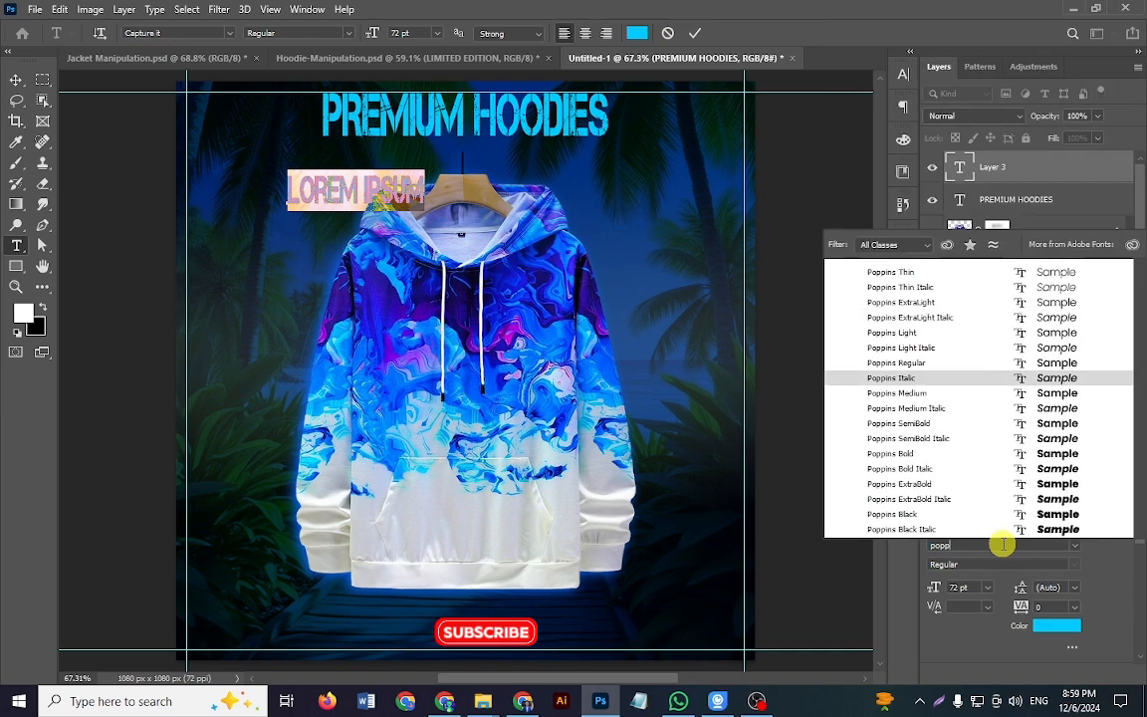
left_click(929, 335)
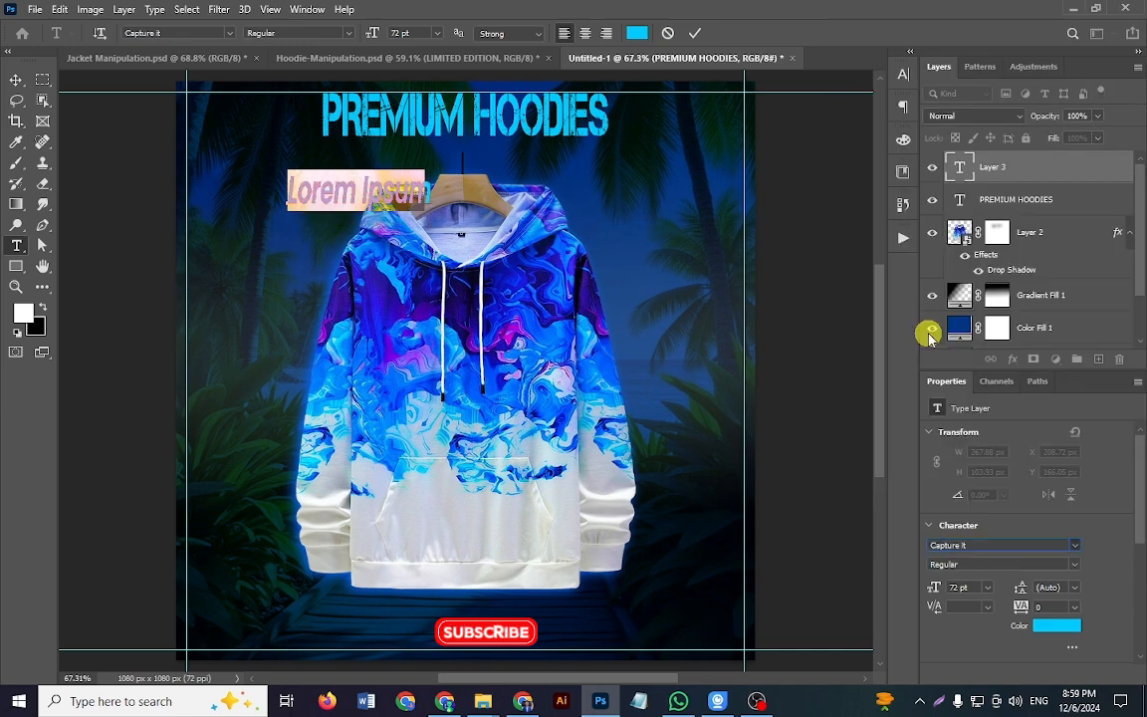
left_click(933, 588)
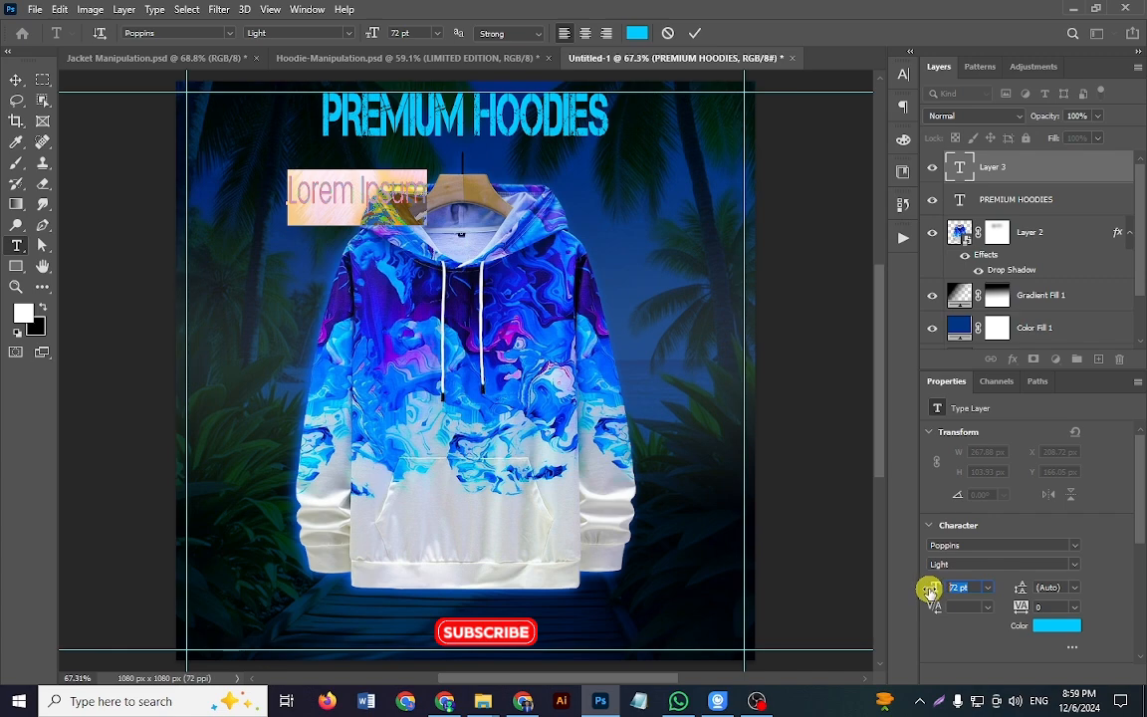
type("14")
key("Return")
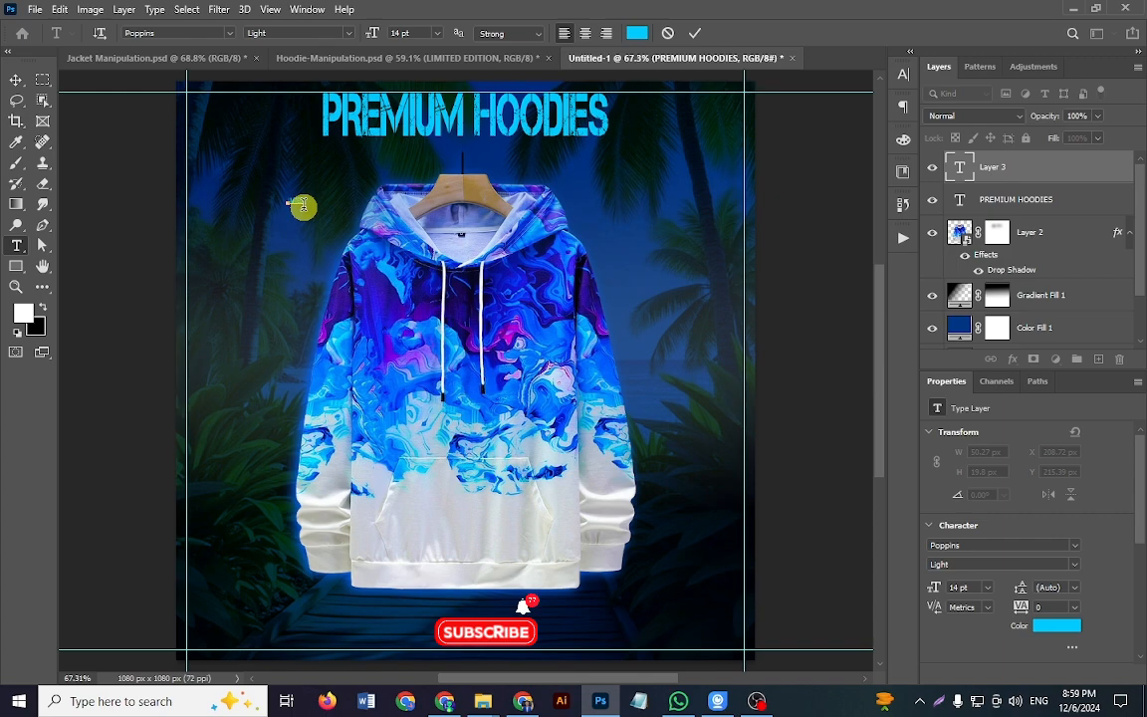
key("ctrl+Return")
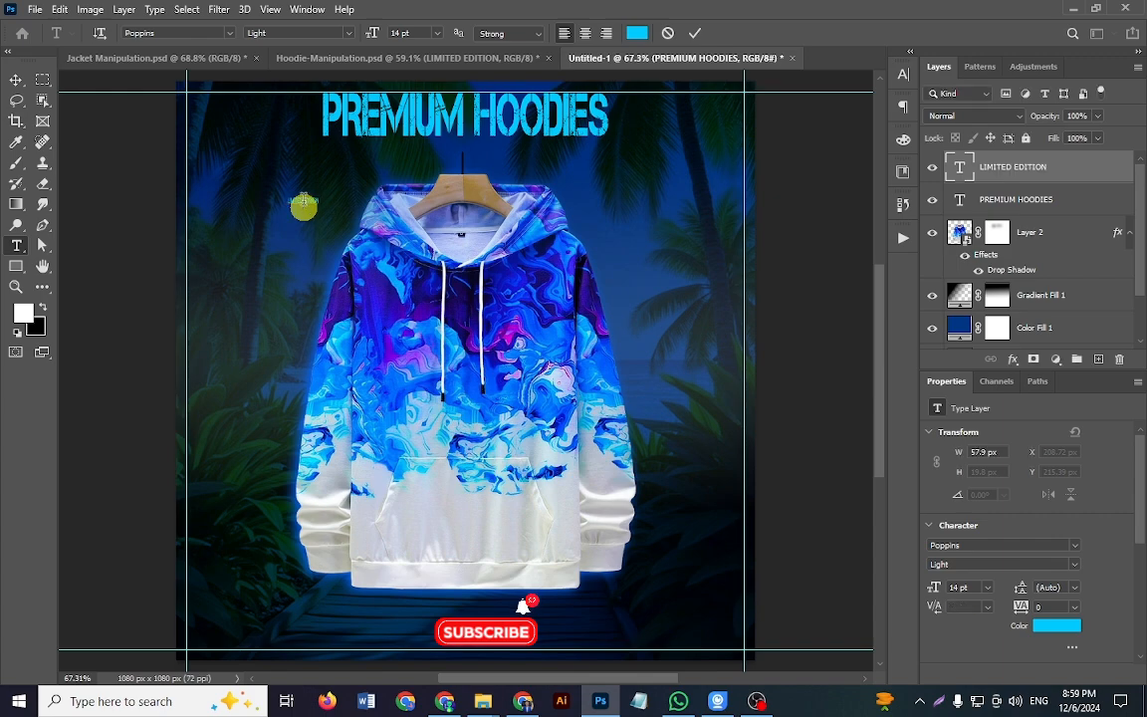
key("v")
Step: Set the LIMITED EDITION text colour to white and move the text below the title, just above the hanger
left_click(1056, 629)
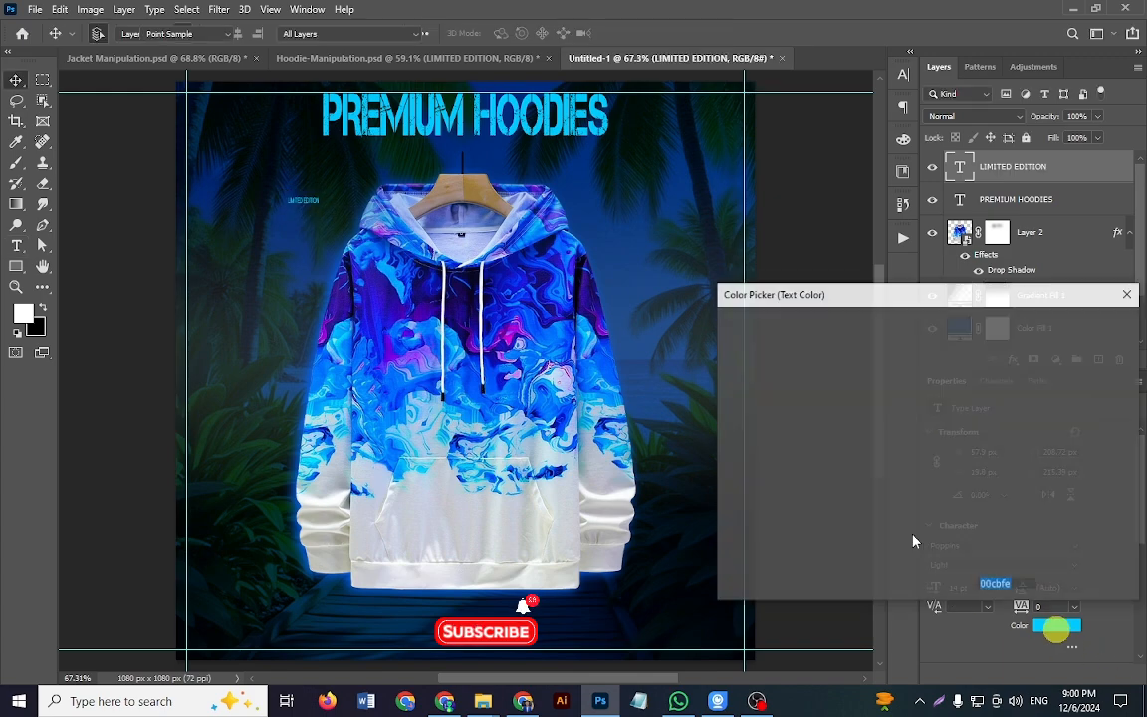
left_click_drag(787, 398, 714, 324)
left_click(1087, 326)
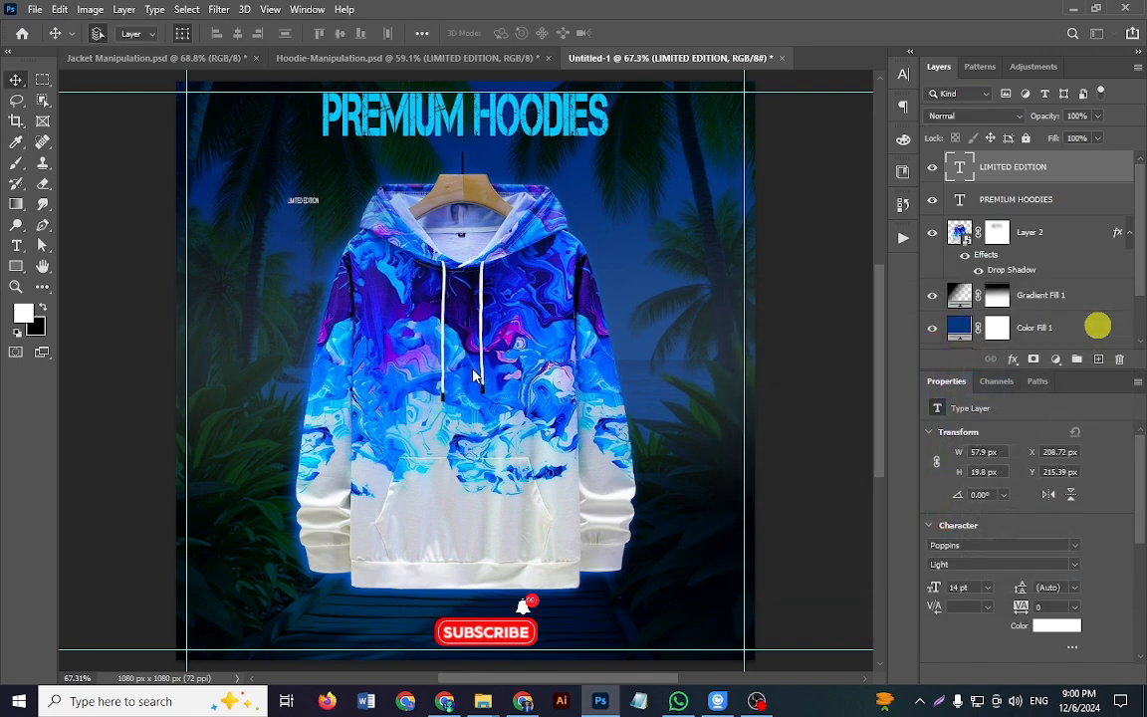
left_click(306, 204)
left_click_drag(312, 202, 455, 152)
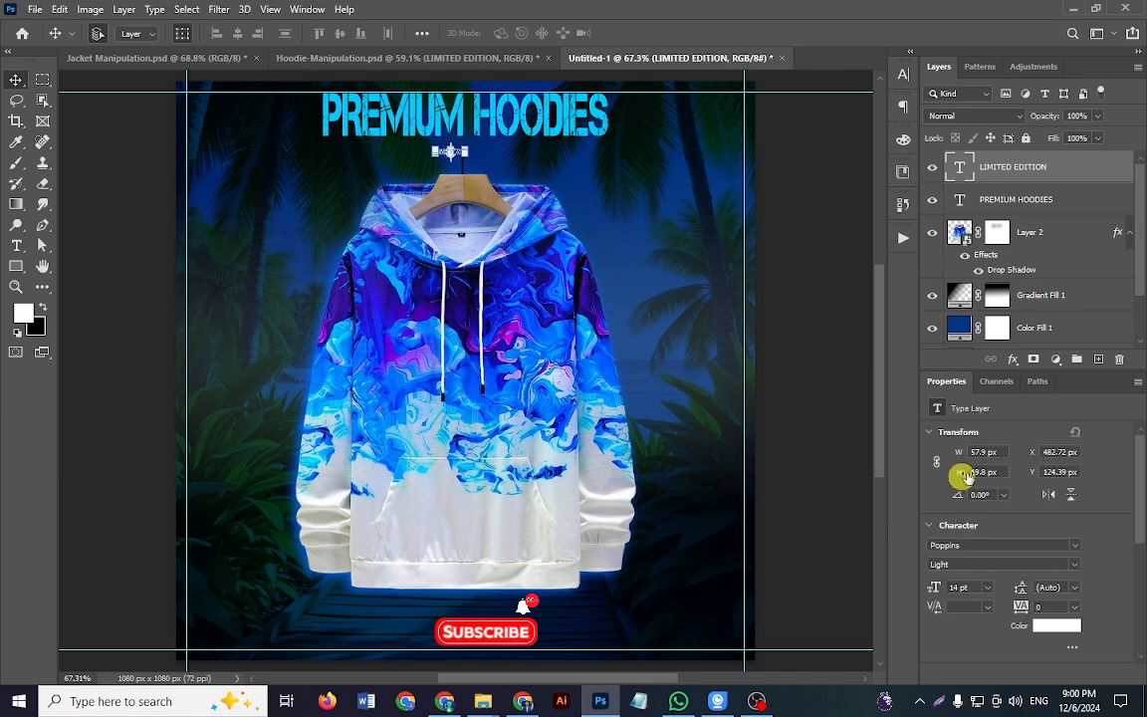
Step: Set the LIMITED EDITION text to 20 pt with a tracking of 900
mouse_move(940, 587)
left_mouse_down()
mouse_move(949, 588)
mouse_move(940, 592)
left_mouse_up()
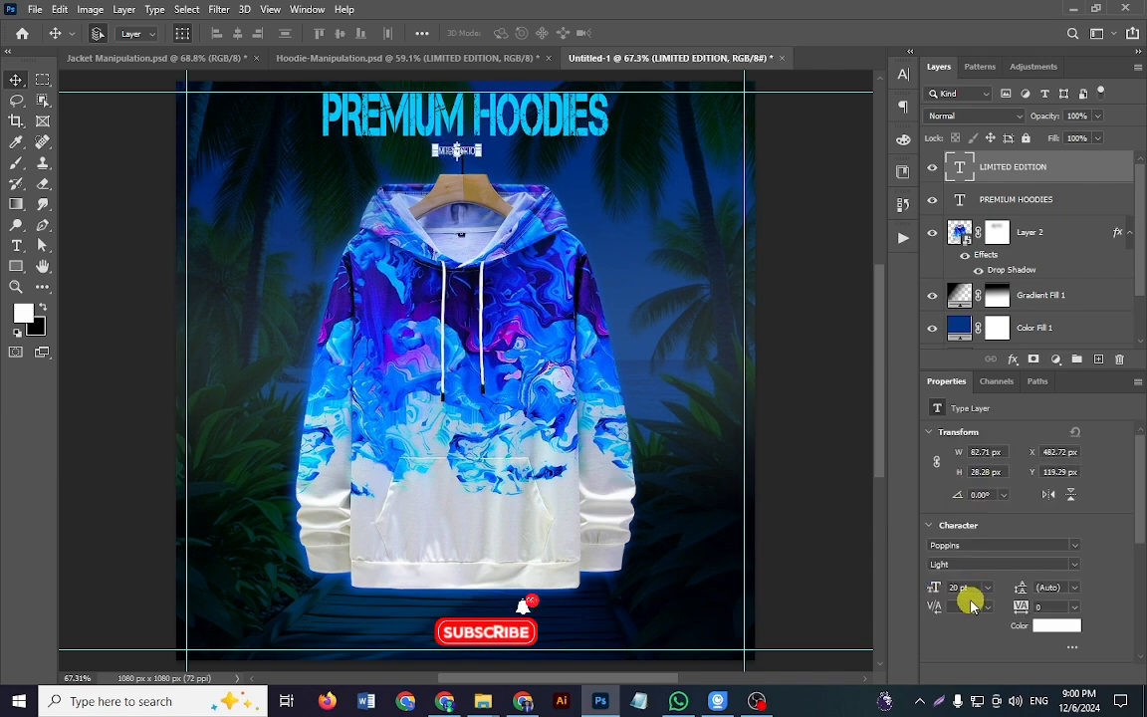
left_click(1075, 606)
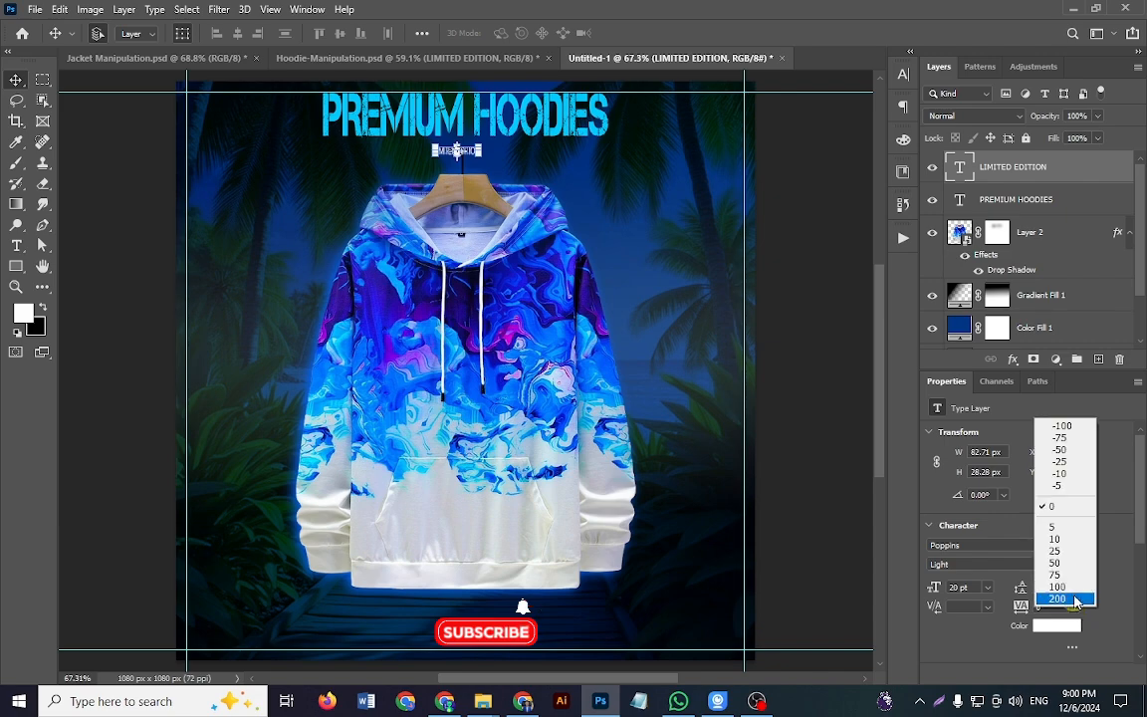
left_click(1076, 596)
left_click(1076, 607)
left_click(1076, 604)
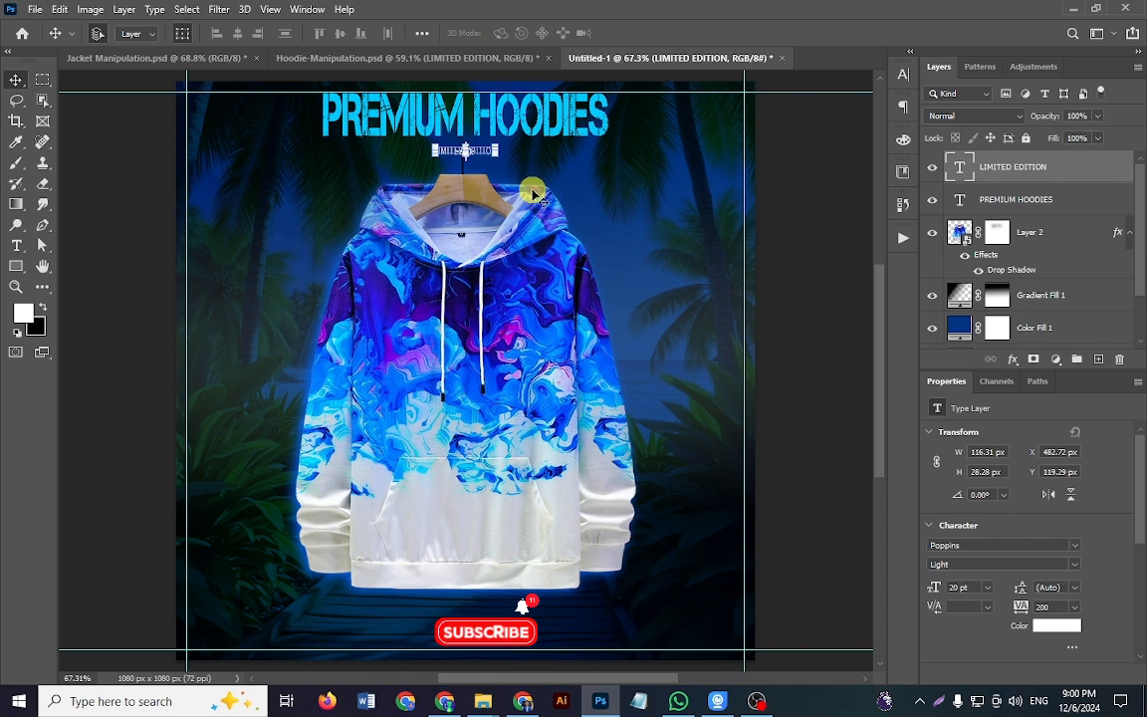
left_click(1018, 607)
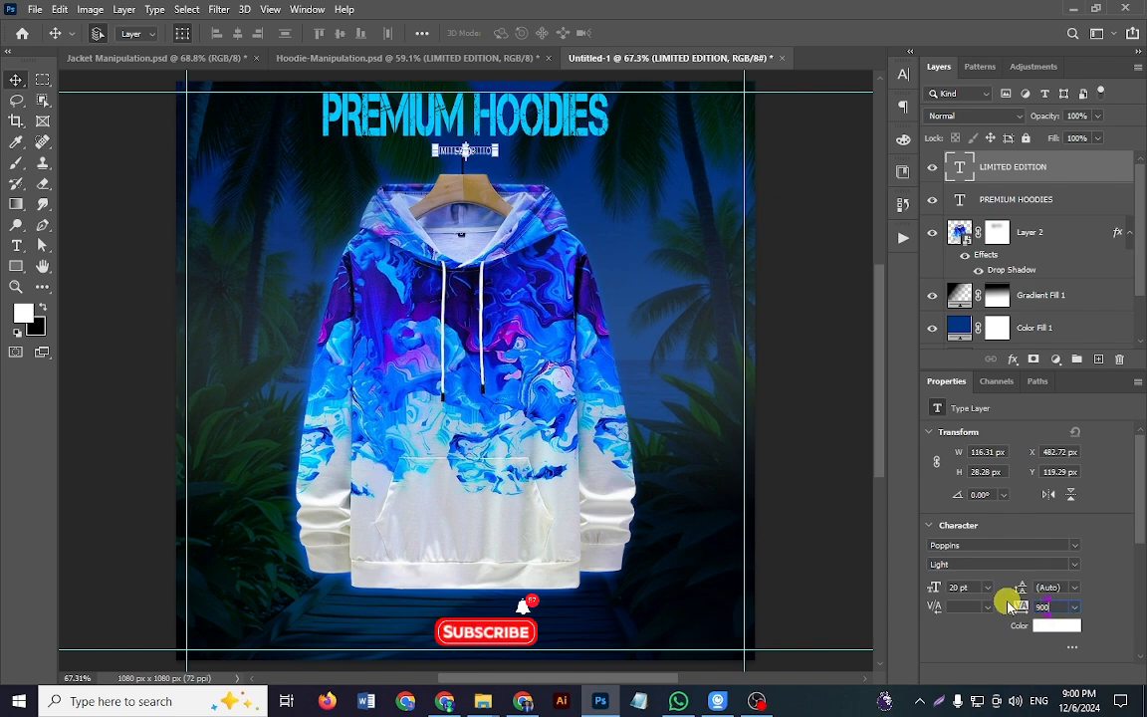
left_click(779, 213)
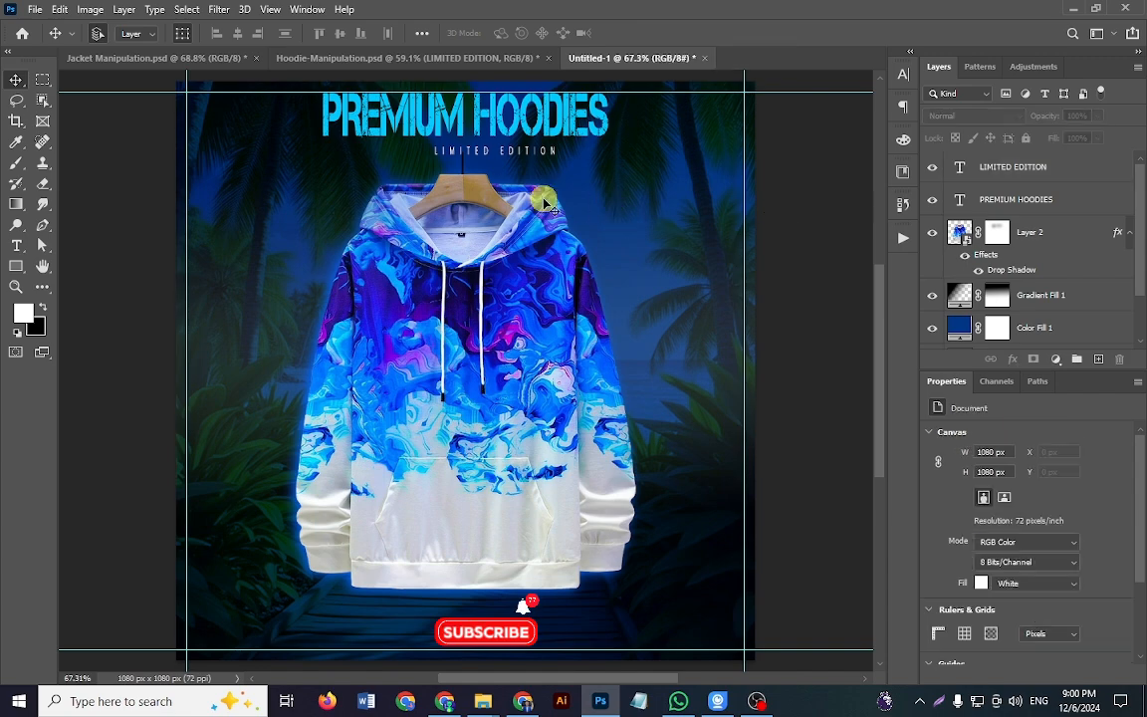
Step: Stretch the LIMITED EDITION text horizontally on both sides to about 531 px wide, roughly spanning the title's width
left_click(502, 154)
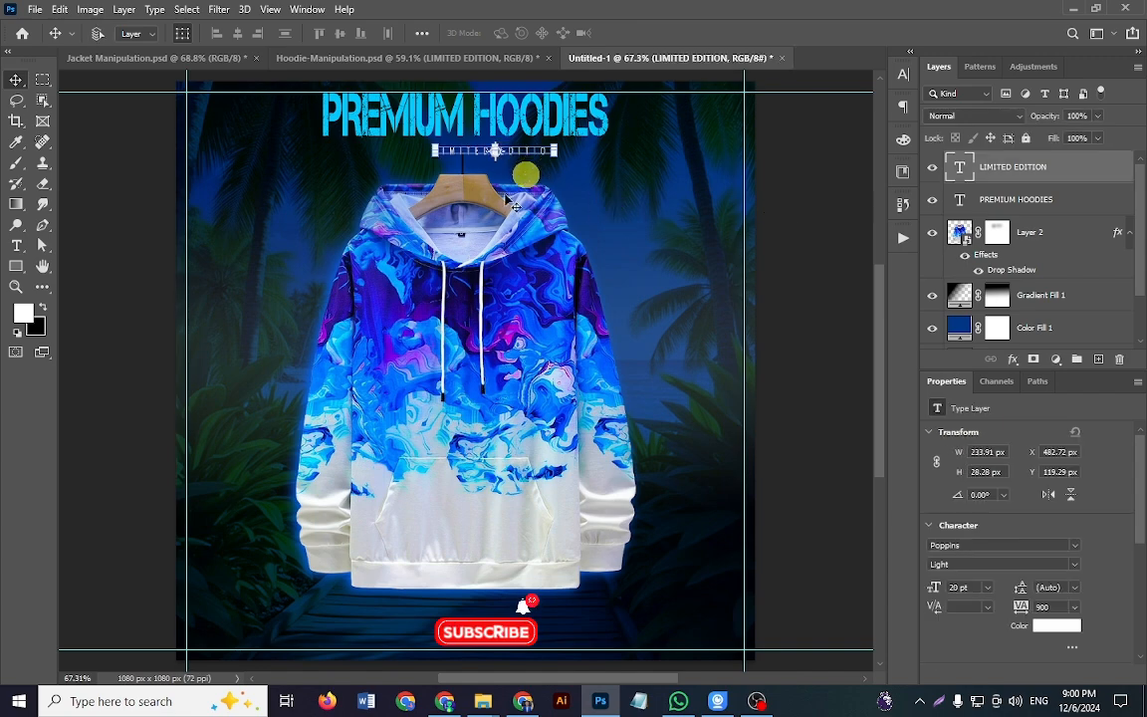
key("ctrl+t")
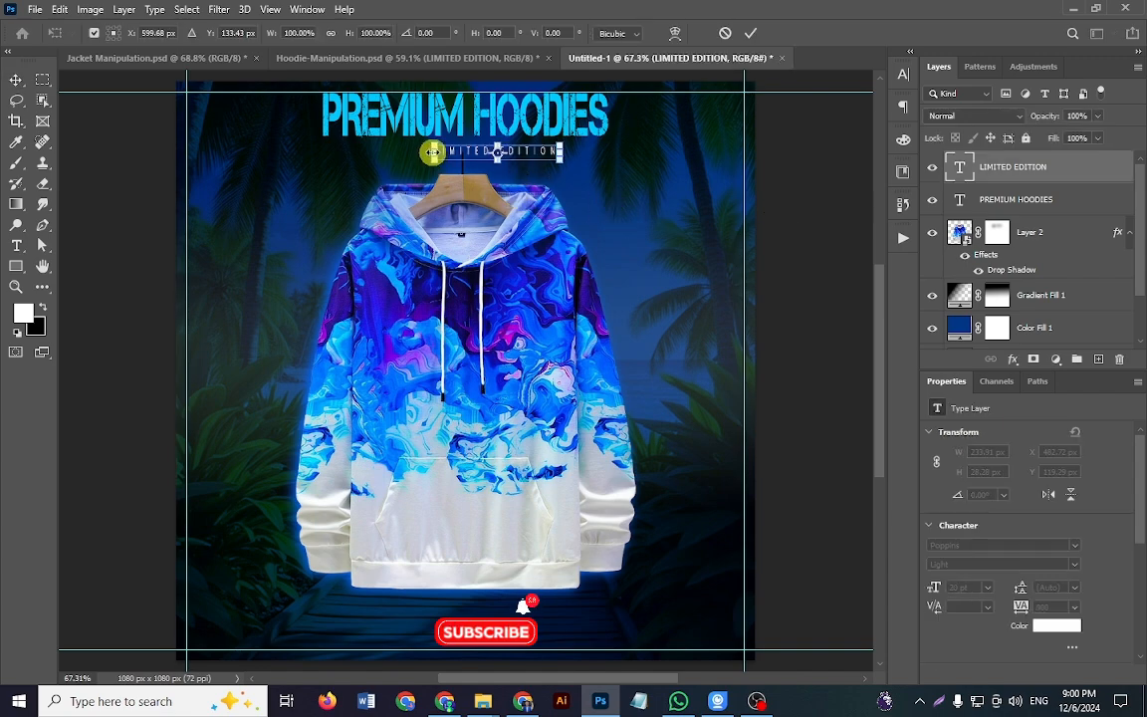
left_click_drag(432, 153, 325, 153)
left_click_drag(562, 152, 610, 154)
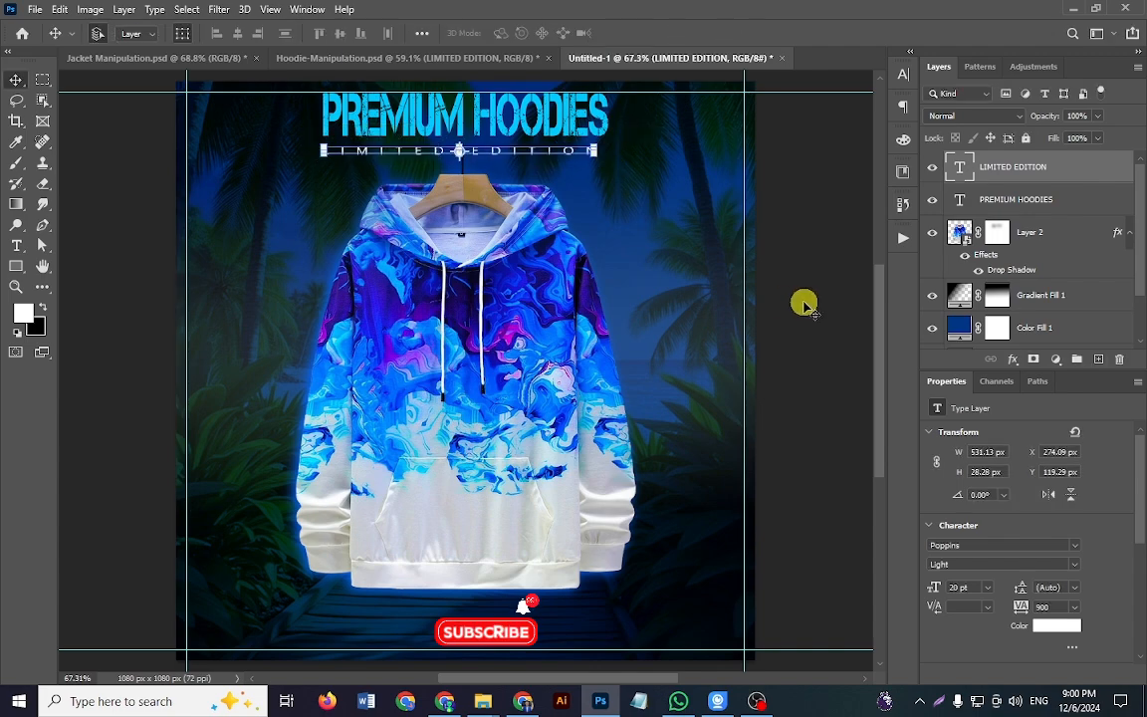
key("Return")
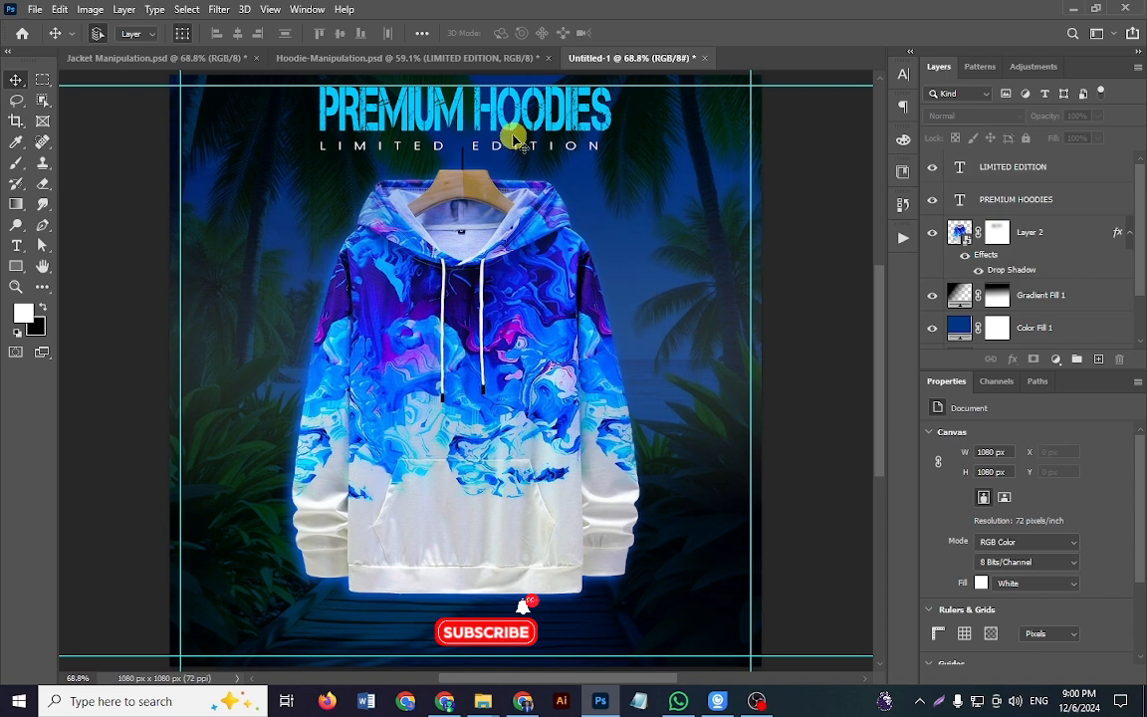
Step: In Hoodie-Manipulation.psd, show the CLOTHING AT MOVES WITH YOU text layer and check its font, size and blend mode
left_click(468, 57)
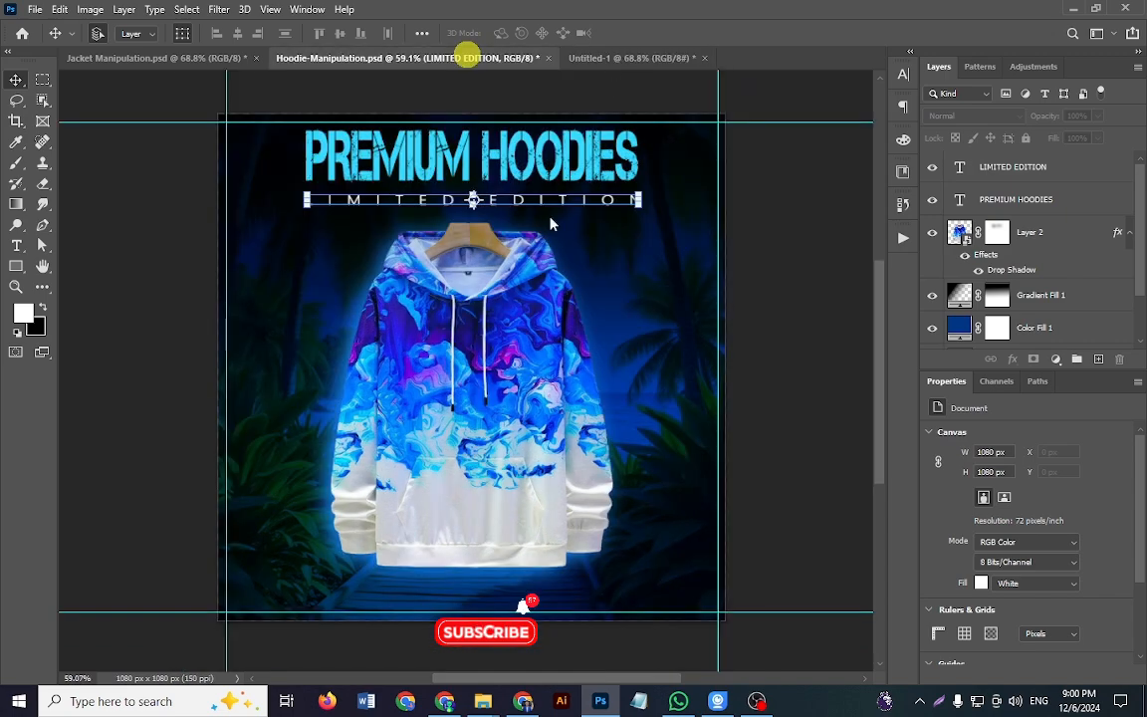
left_click(623, 57)
left_click(430, 58)
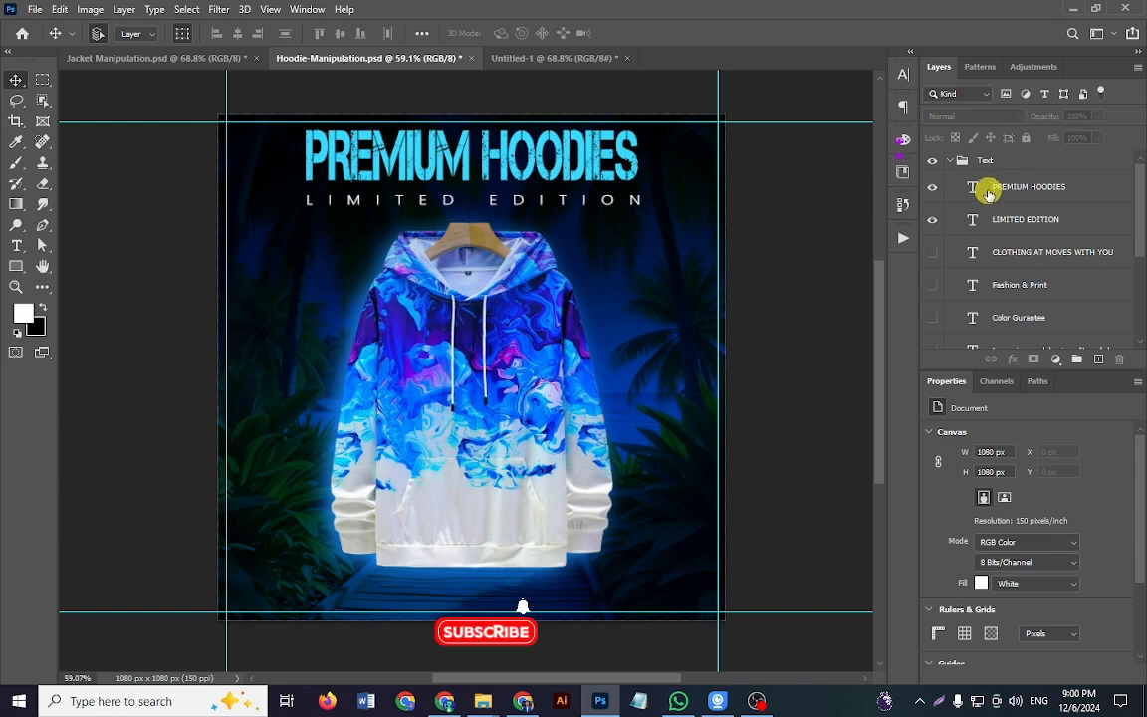
left_click(934, 255)
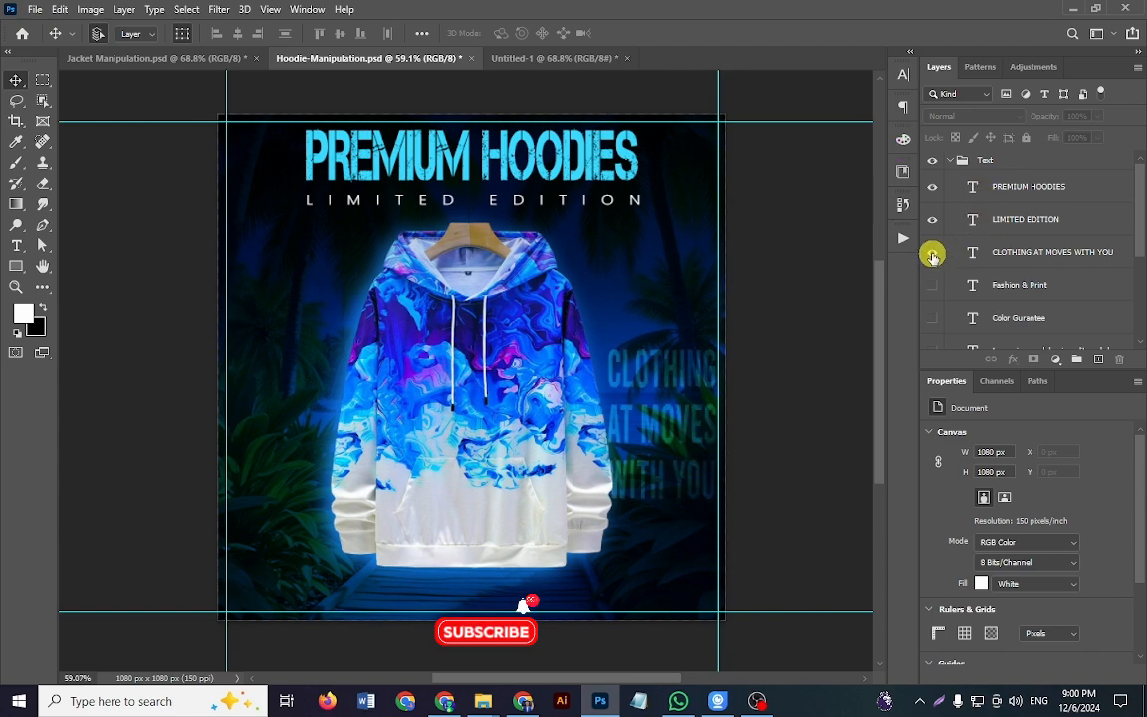
left_click(1026, 254)
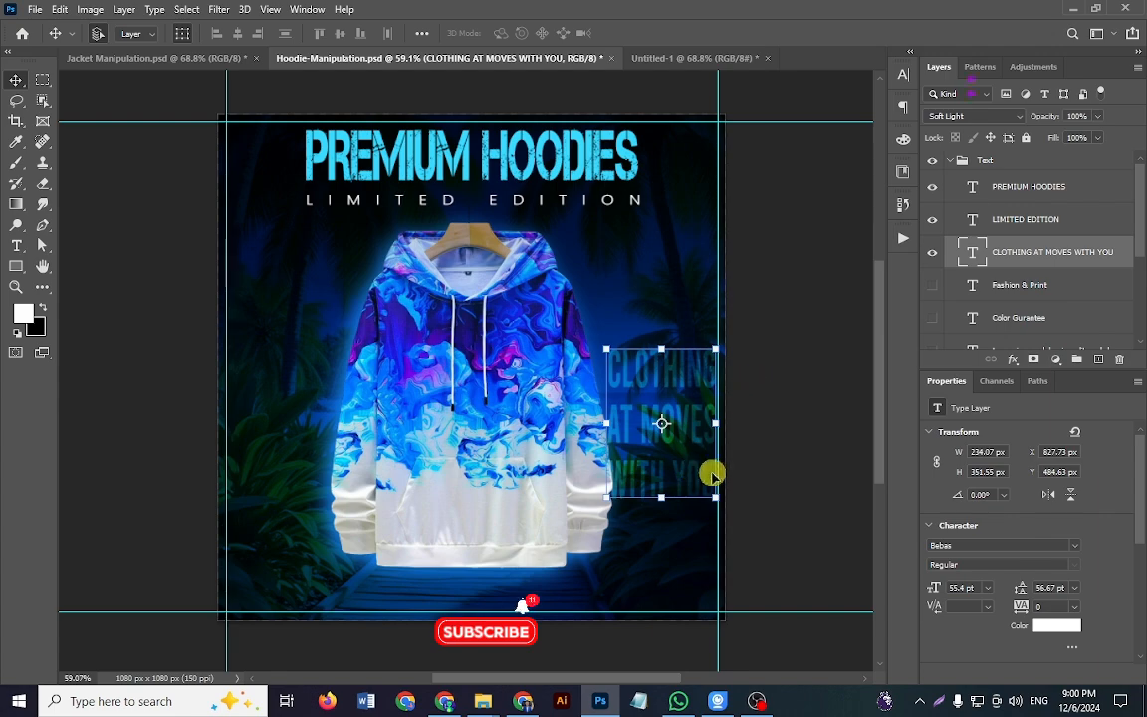
Step: In Untitled-1, add the centred three-line text CLOTHING / AT MOVES / WITH YOU beside the hoodie's left sleeve in 50 pt Bebas
left_click(658, 58)
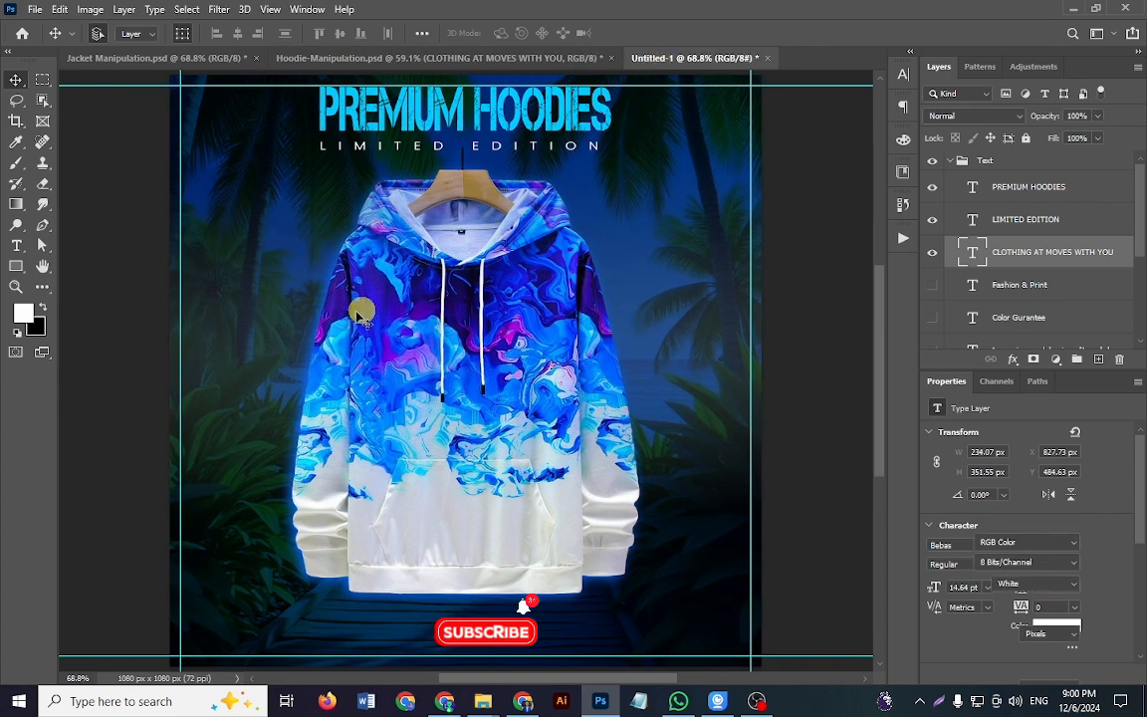
left_click(16, 245)
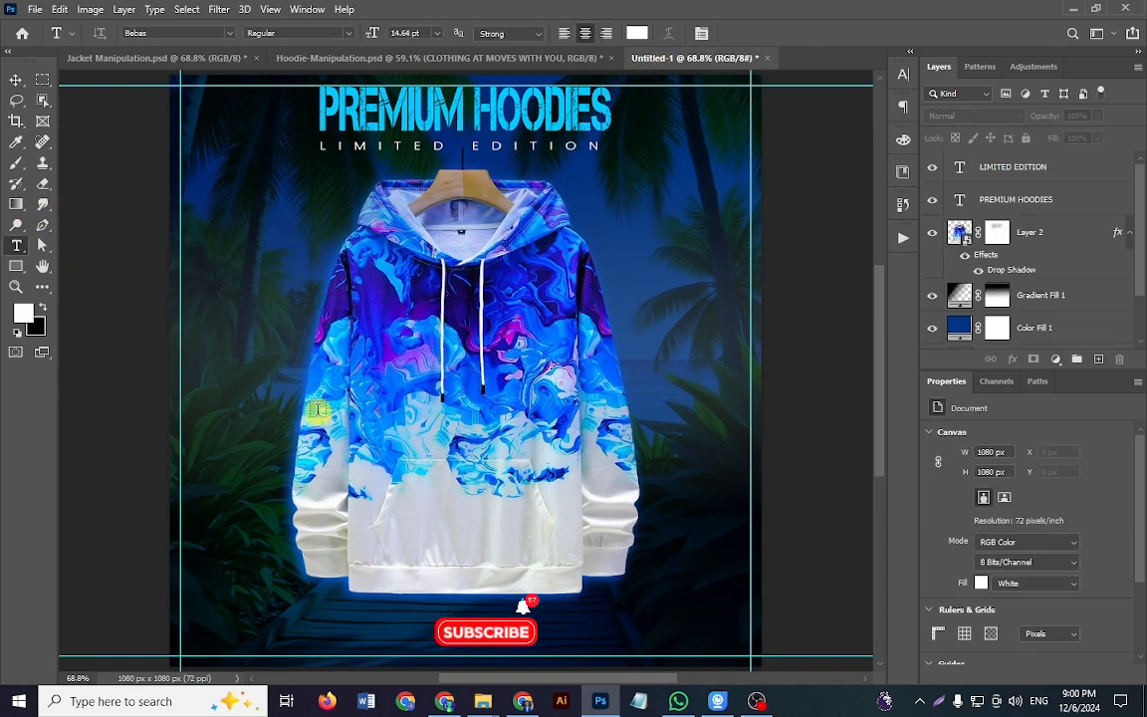
left_click(262, 357)
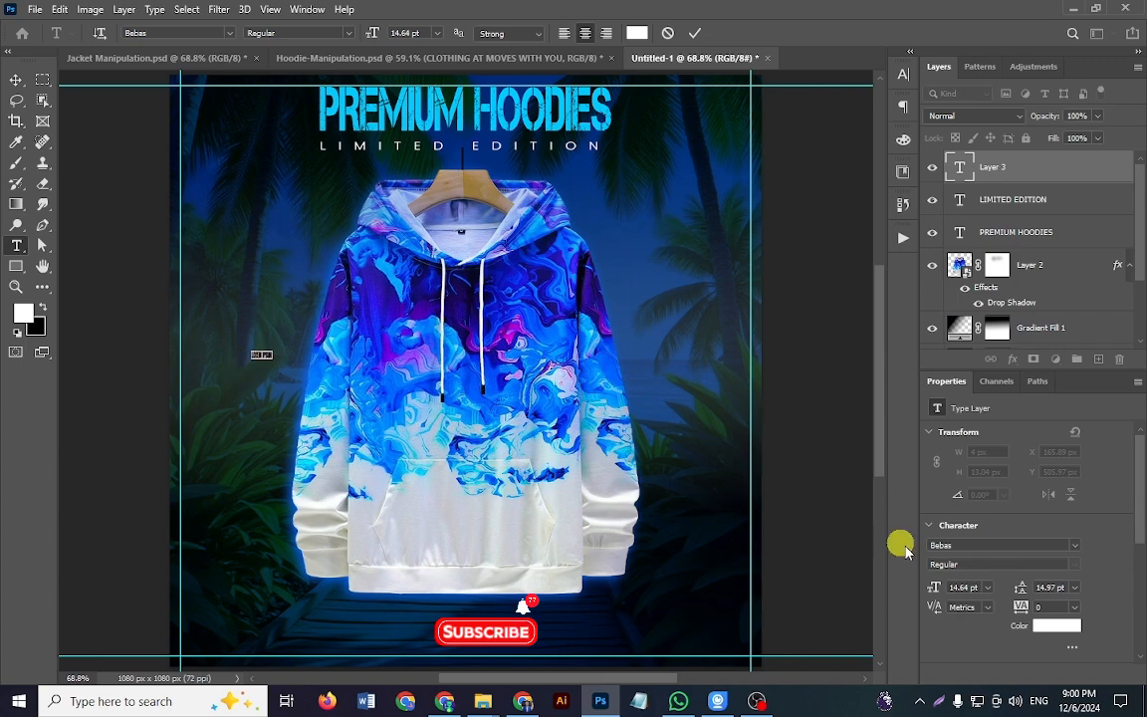
left_click_drag(935, 588, 965, 586)
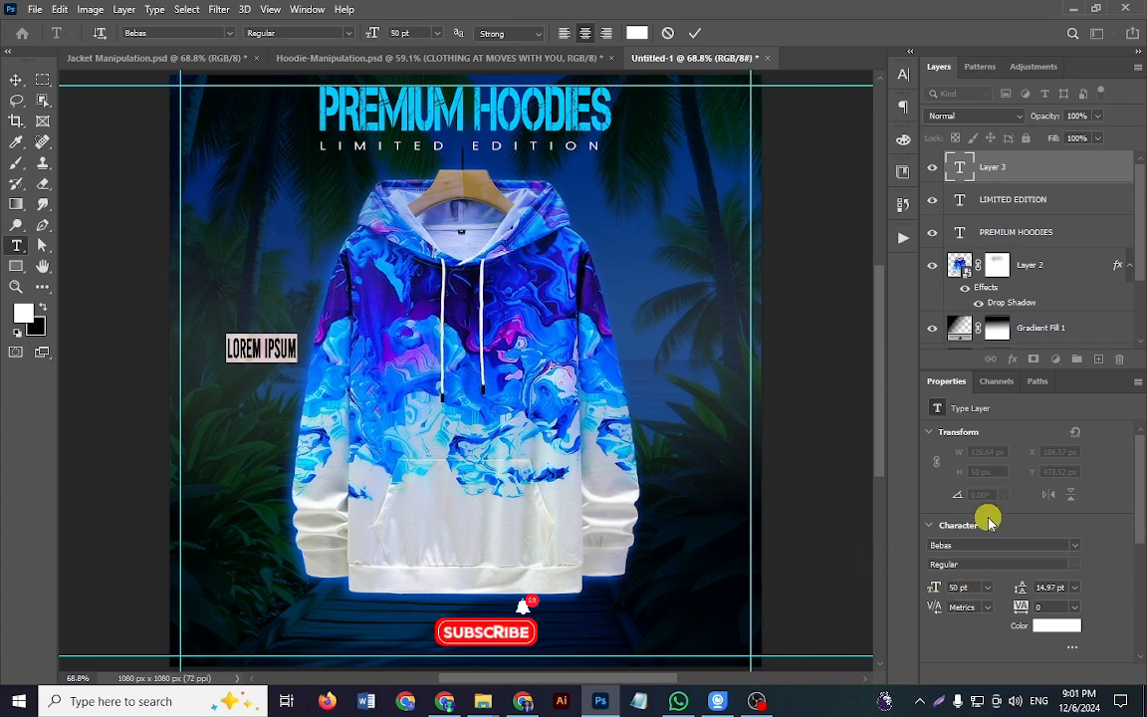
type("CLOTHING")
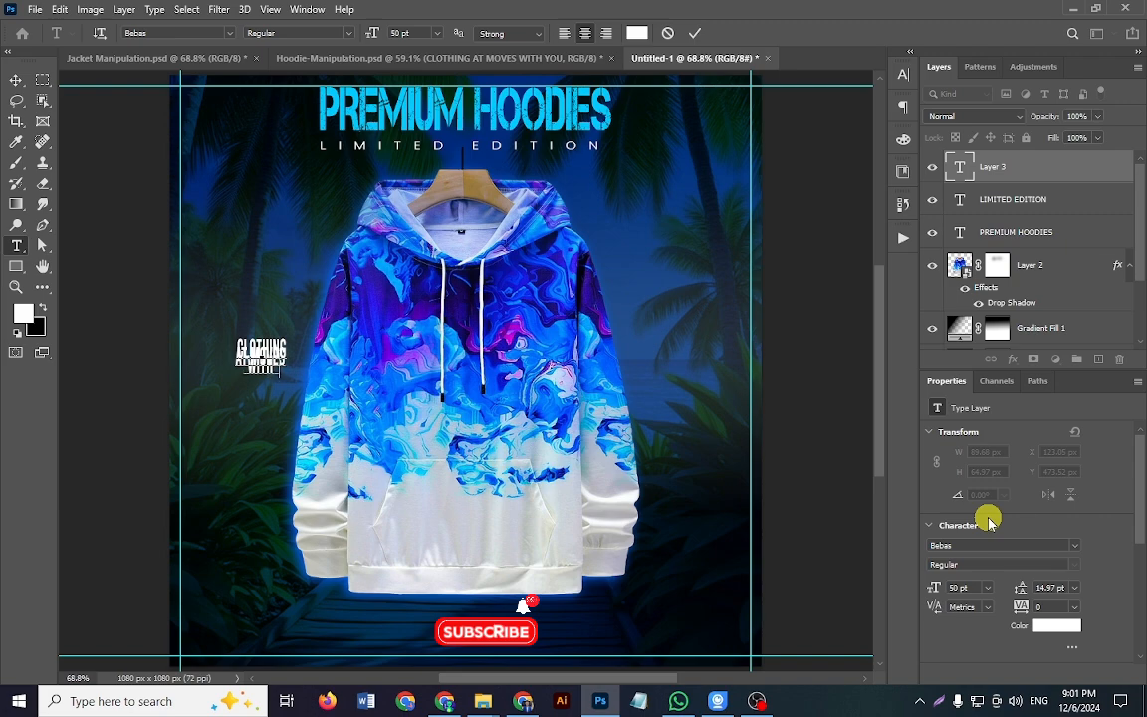
key("ctrl+Return")
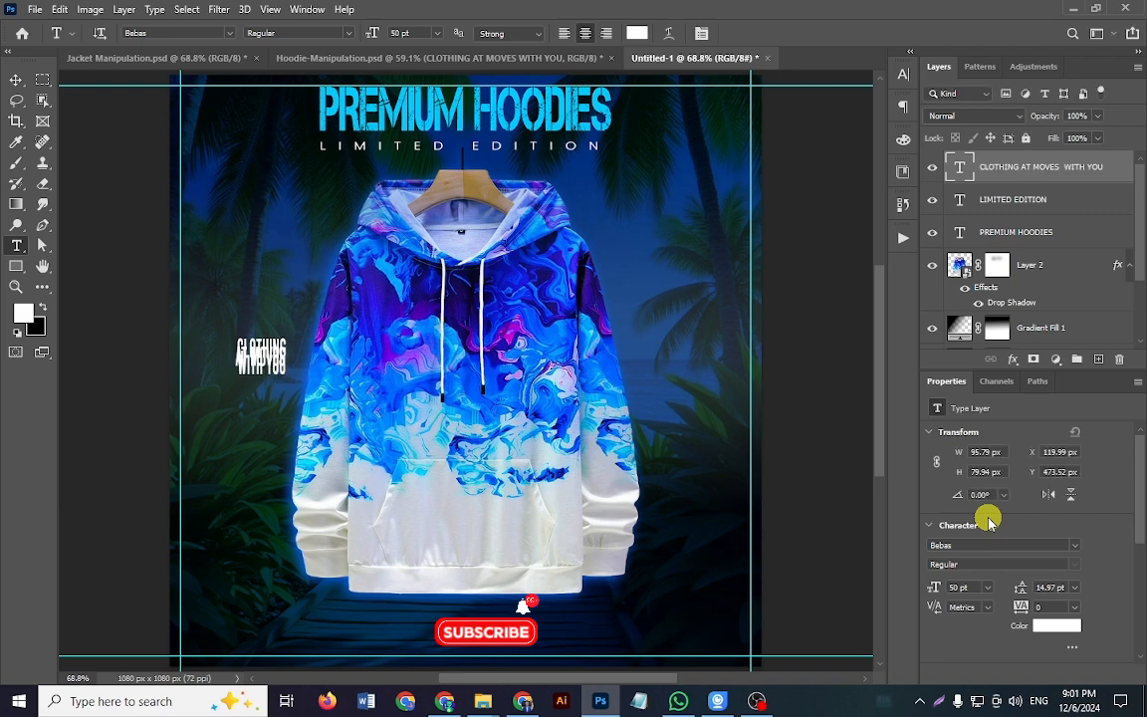
Step: Increase the leading of the CLOTHING AT MOVES WITH YOU text to 47.97 pt so its three lines separate
double_click(256, 365)
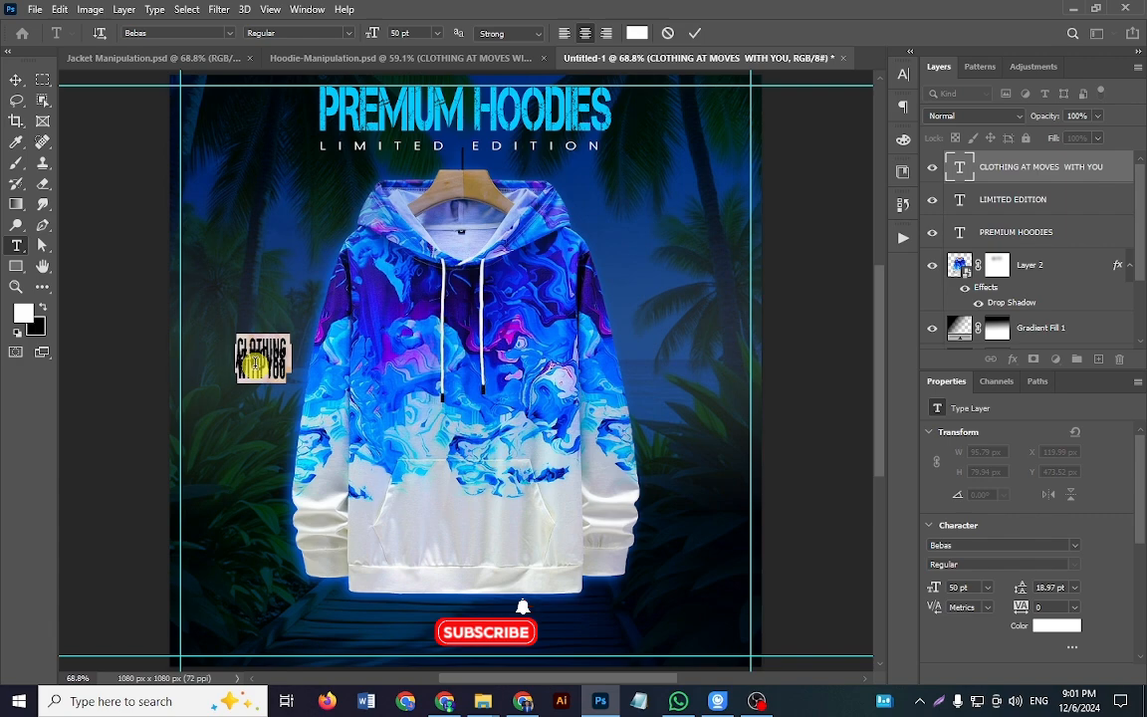
key("alt+Down")
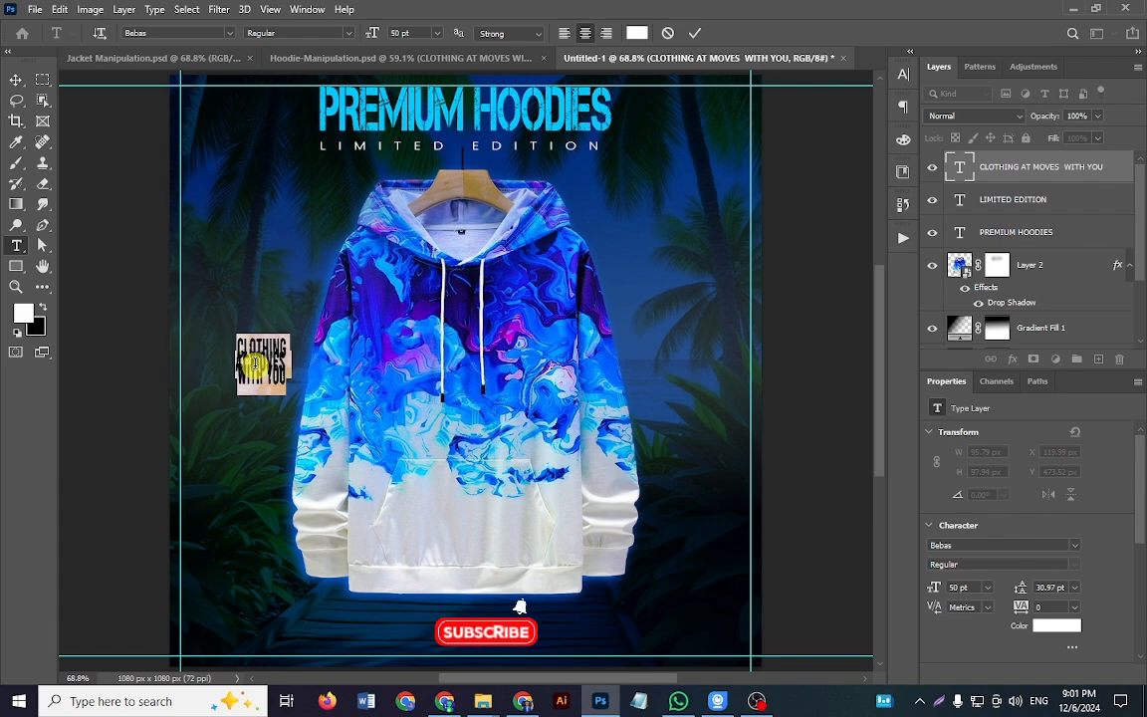
key("alt+Down")
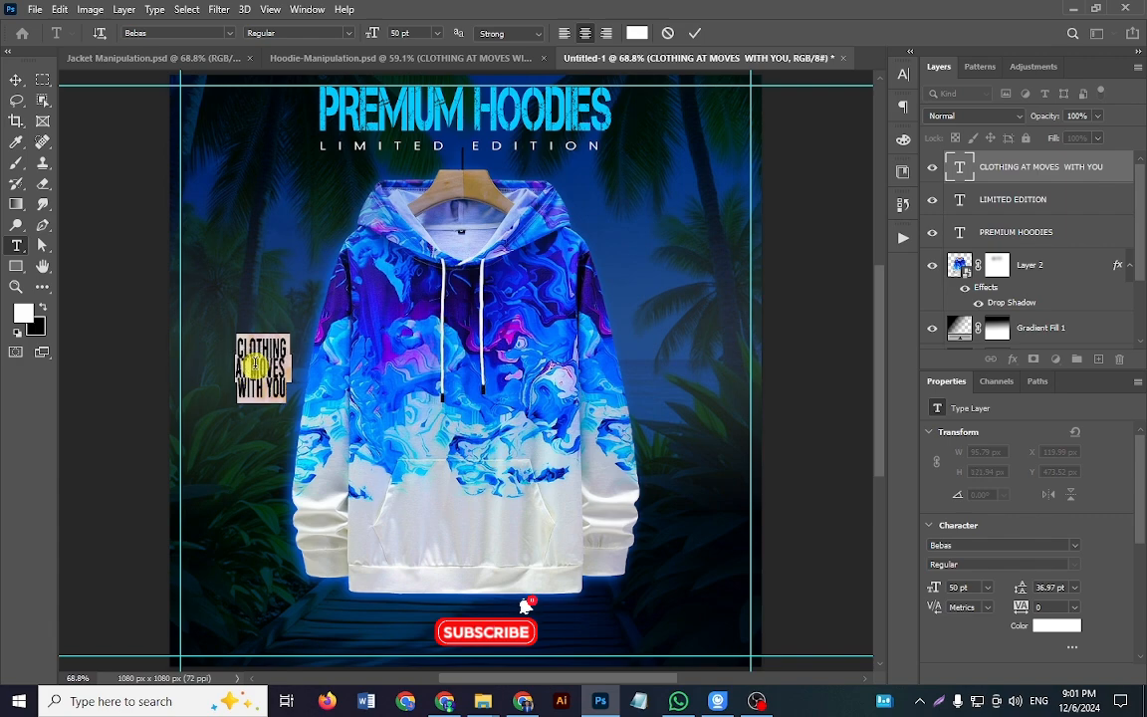
key("alt+Down")
key("alt+Down")
key("alt+Down")
key("alt+Down")
key("alt+Down")
key("alt+Down")
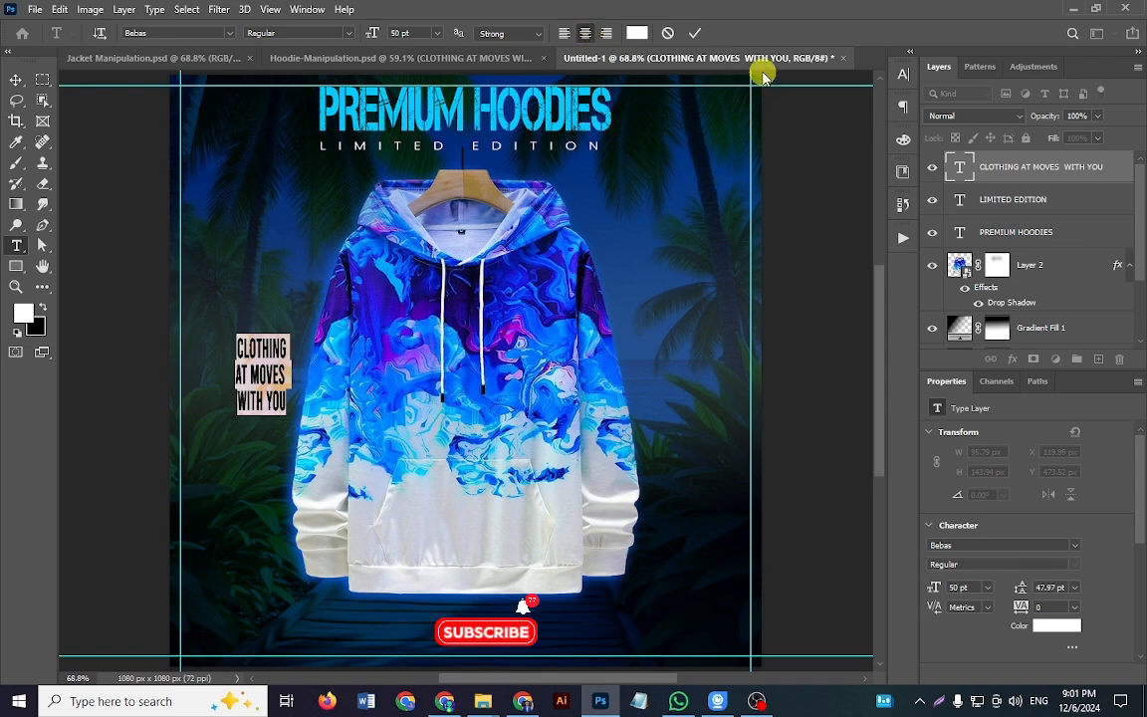
left_click(697, 33)
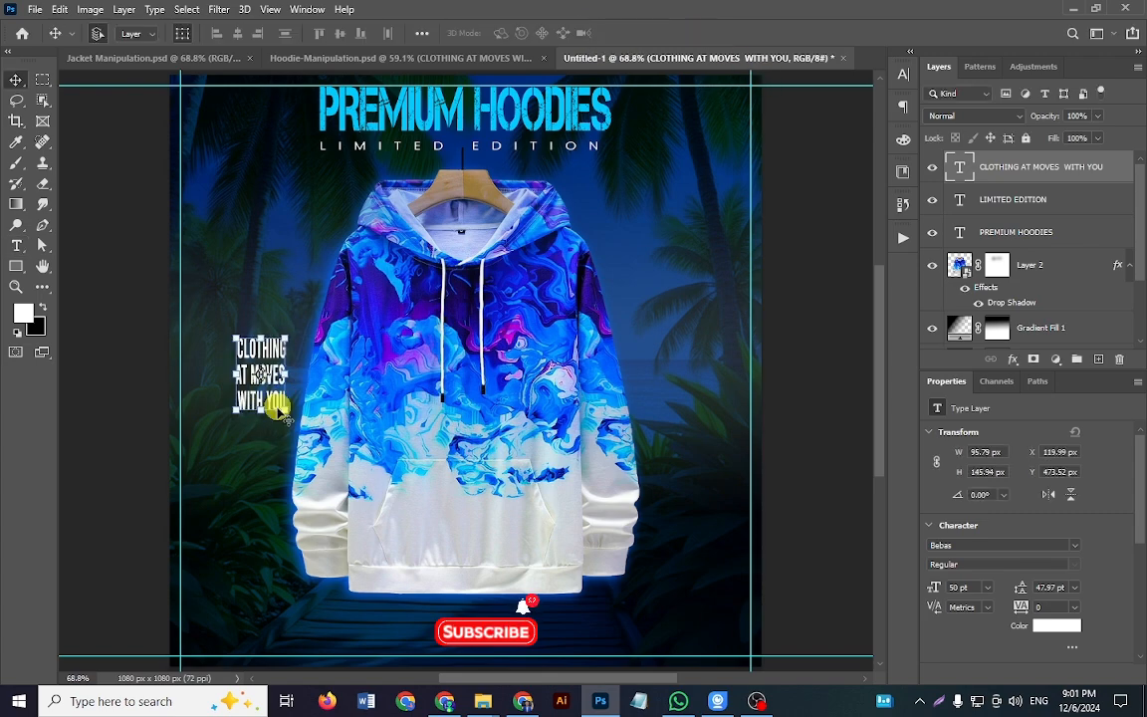
Step: Scale the CLOTHING AT MOVES WITH YOU text to about 224 x 342 px and place it between the hoodie and the right guide
key("ctrl+t")
left_click_drag(288, 417, 334, 483)
left_click_drag(706, 491, 702, 485)
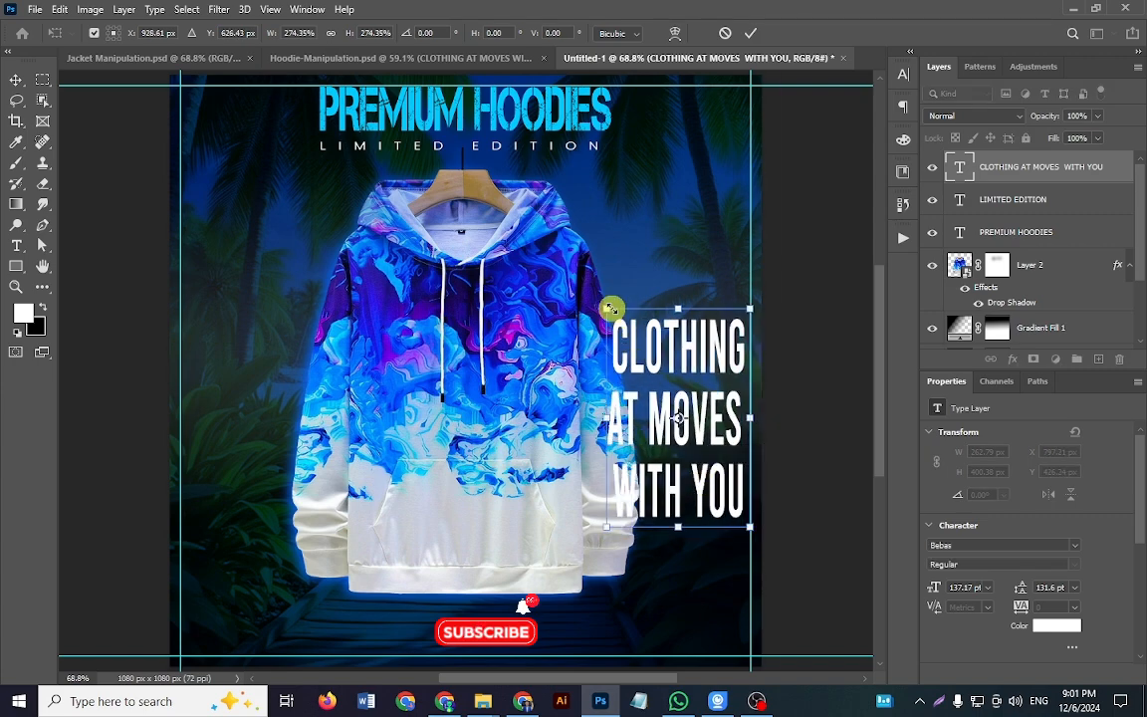
left_click_drag(611, 309, 623, 325)
left_click_drag(681, 487, 684, 482)
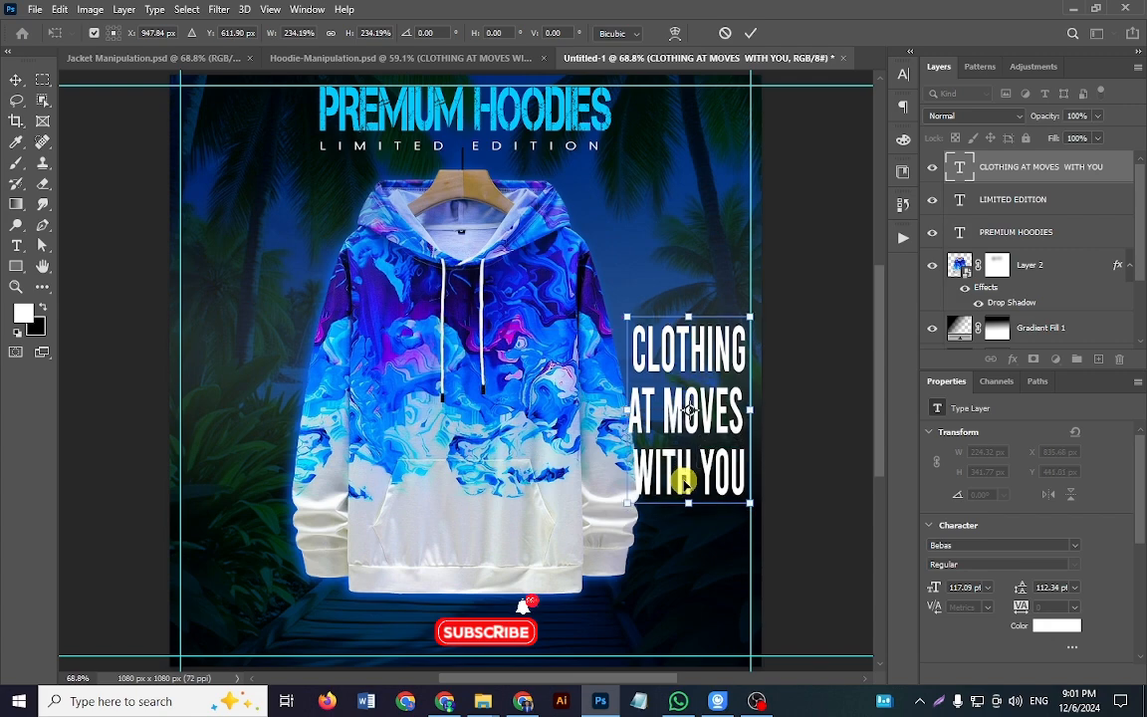
key("Return")
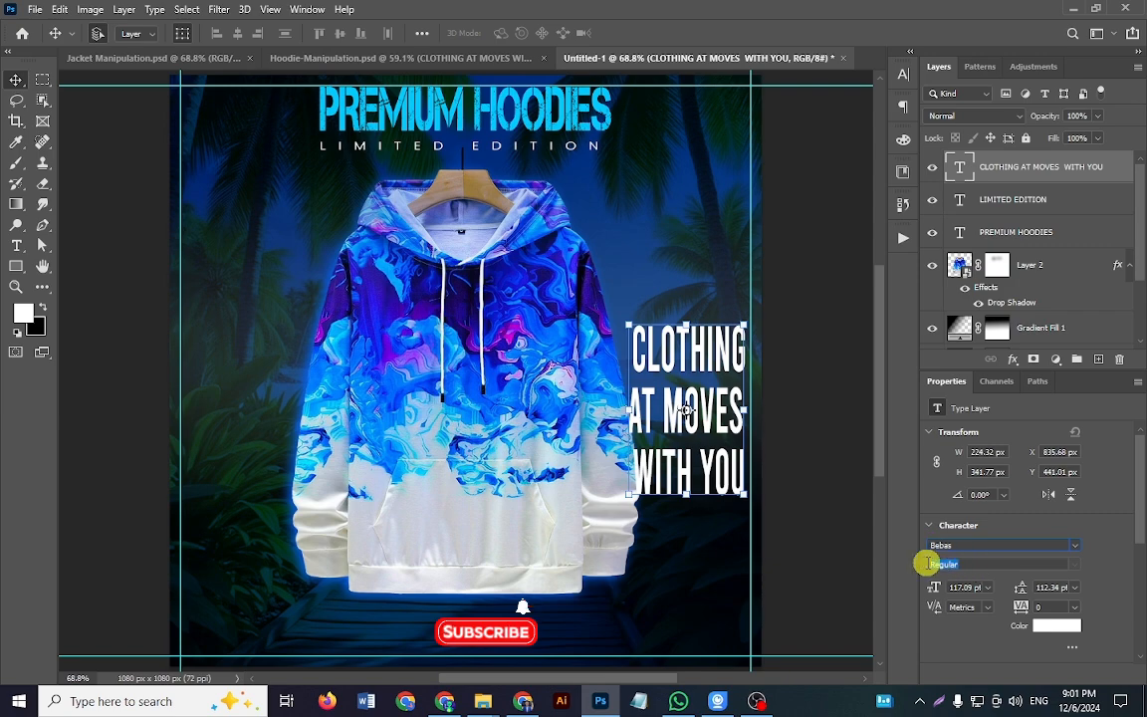
Step: Set the CLOTHING AT MOVES WITH YOU layer's blend mode to Soft Light and compare it with Hoodie-Manipulation.psd
left_click(978, 563)
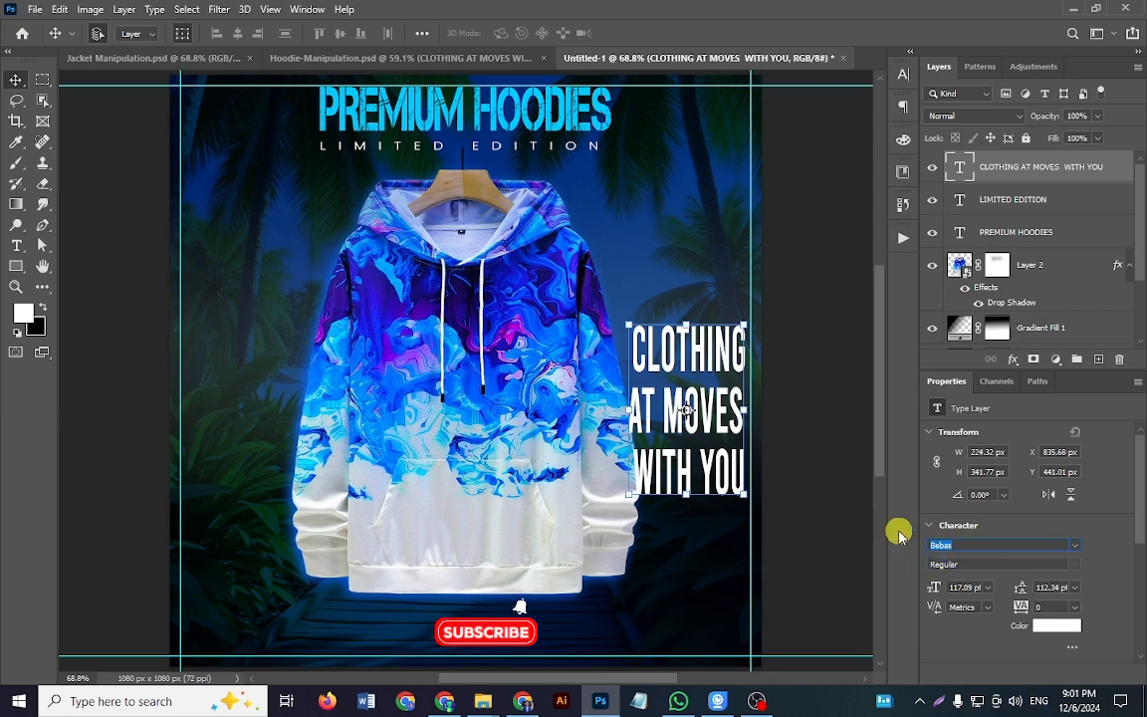
left_click(986, 116)
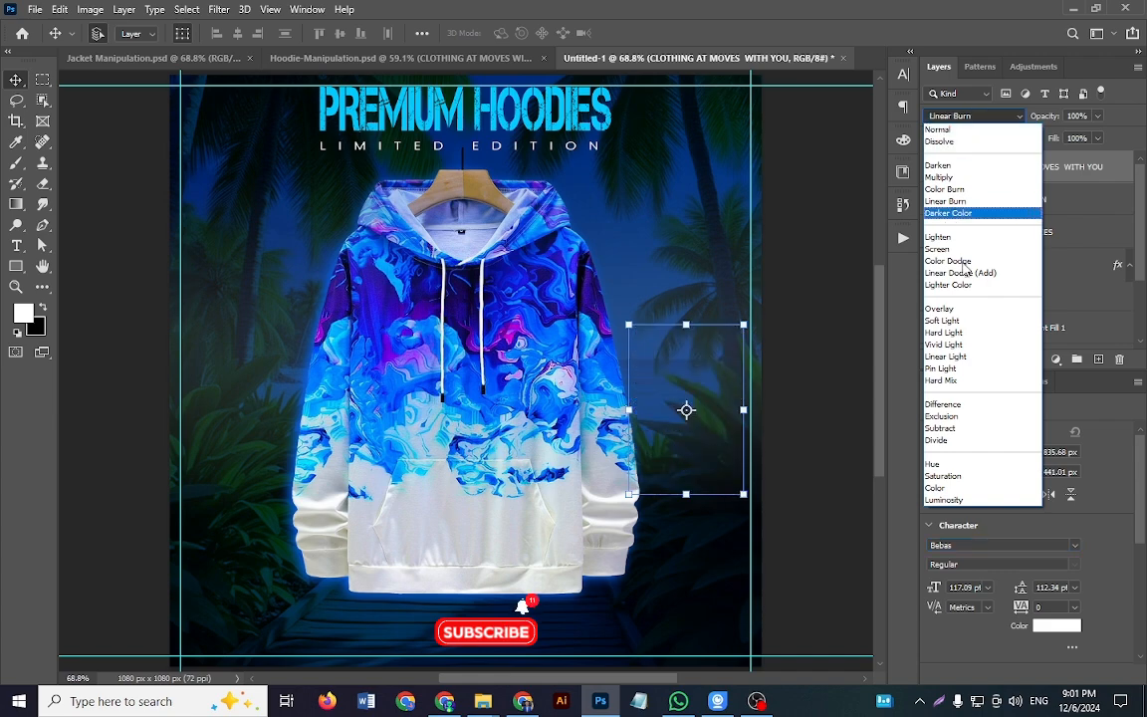
left_click(959, 322)
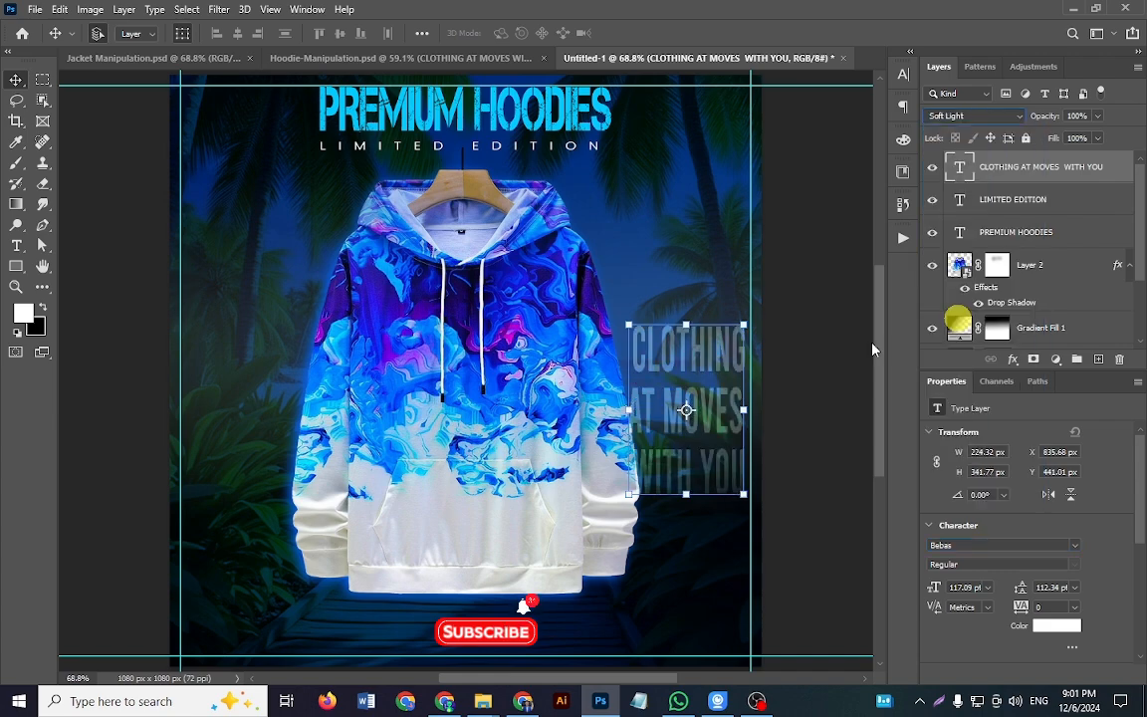
left_click(773, 414)
left_click(697, 415)
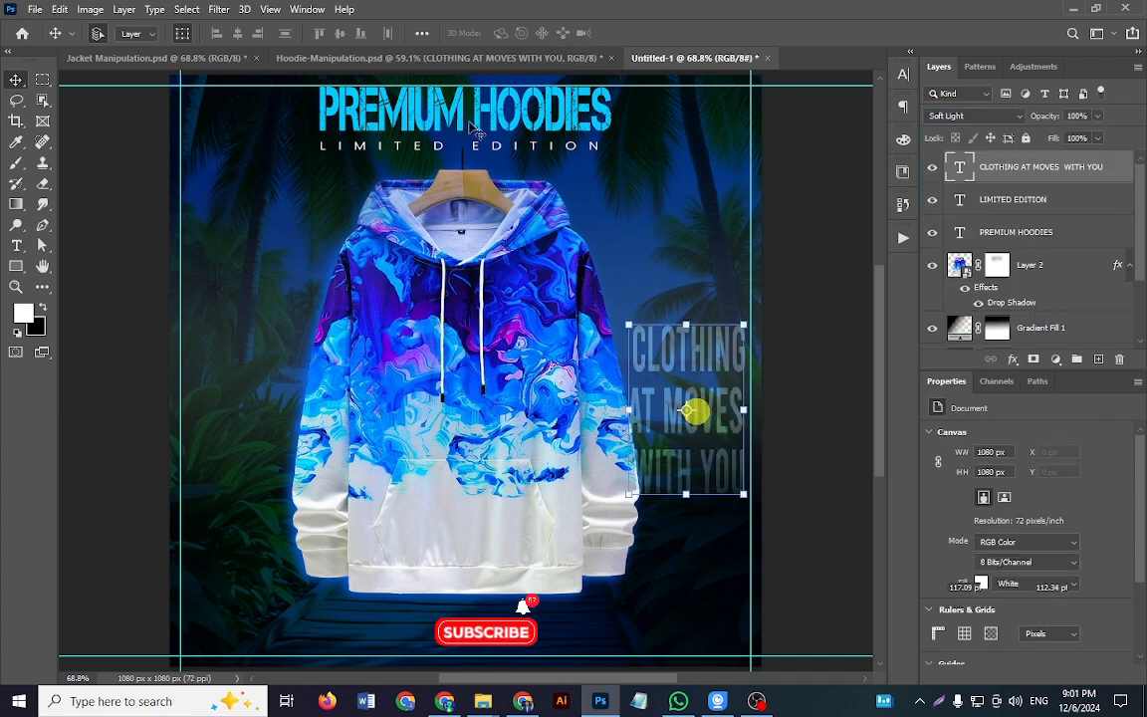
left_click(419, 58)
left_click_drag(684, 426, 737, 444)
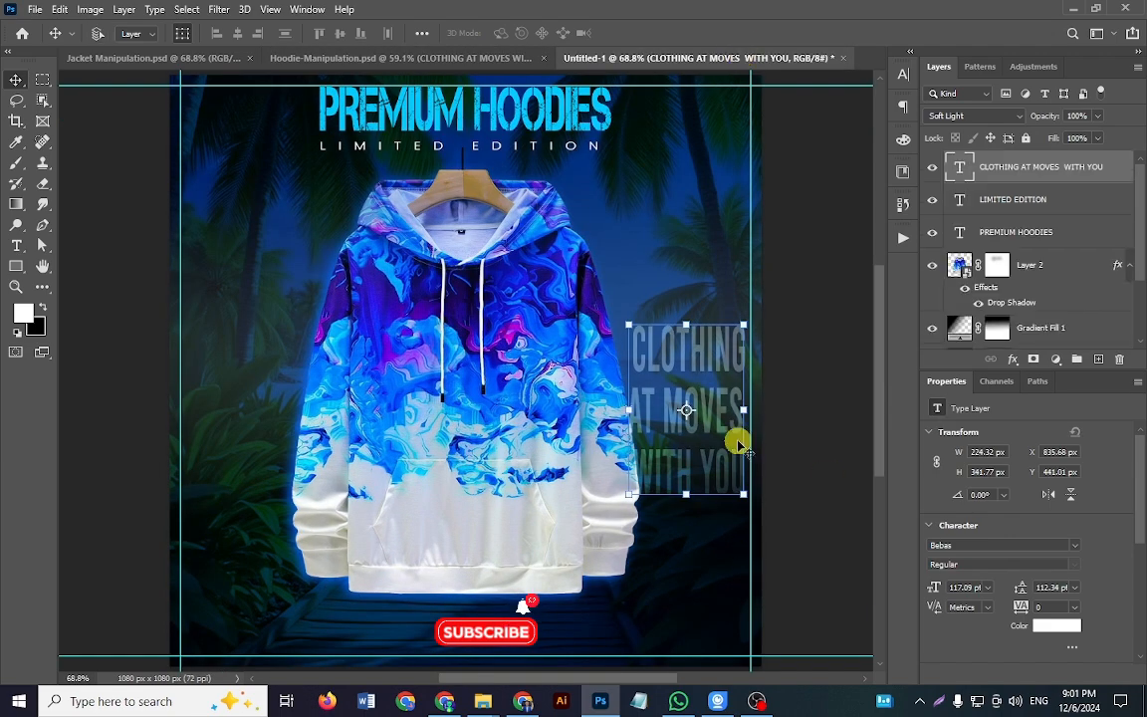
Step: Switch the CLOTHING AT MOVES WITH YOU layer's blend mode to Normal and back to Soft Light, and deselect the layer
key("ctrl+minus")
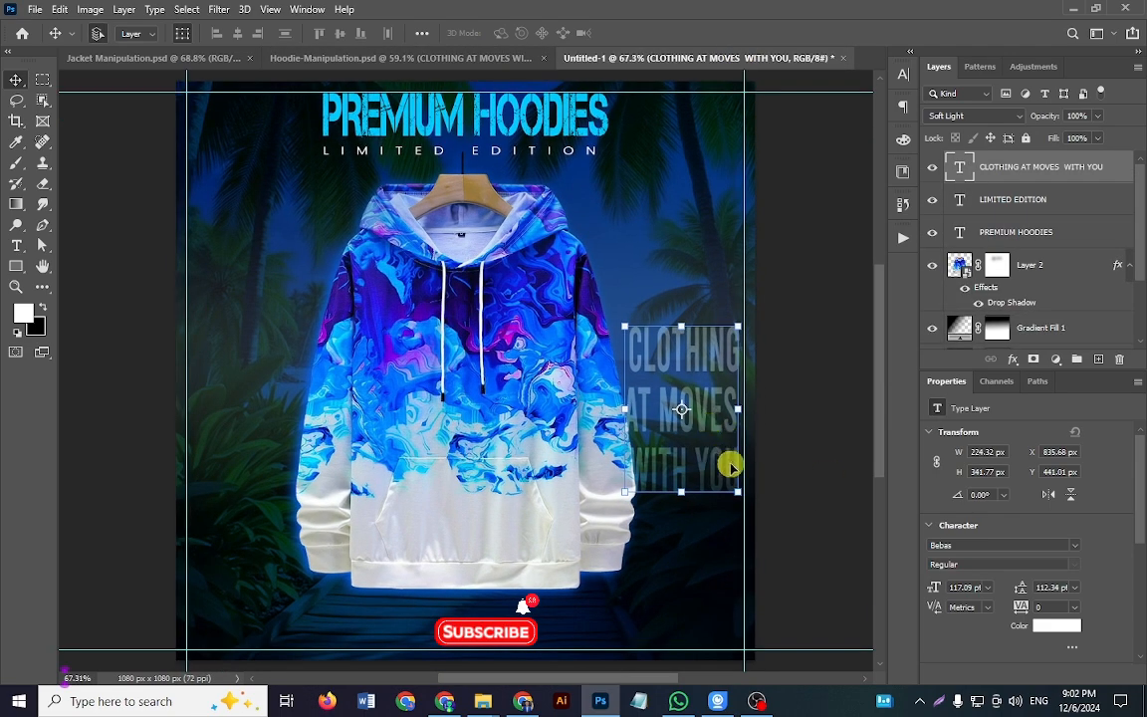
left_click(976, 116)
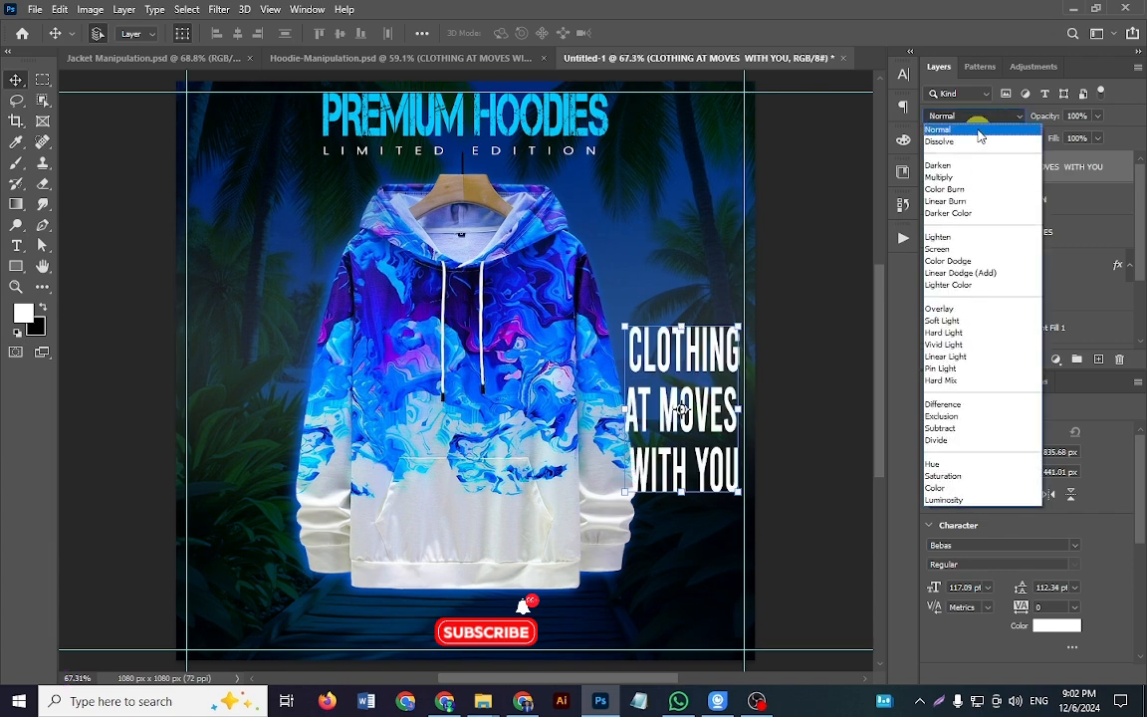
left_click(971, 130)
left_click(976, 115)
left_click(973, 321)
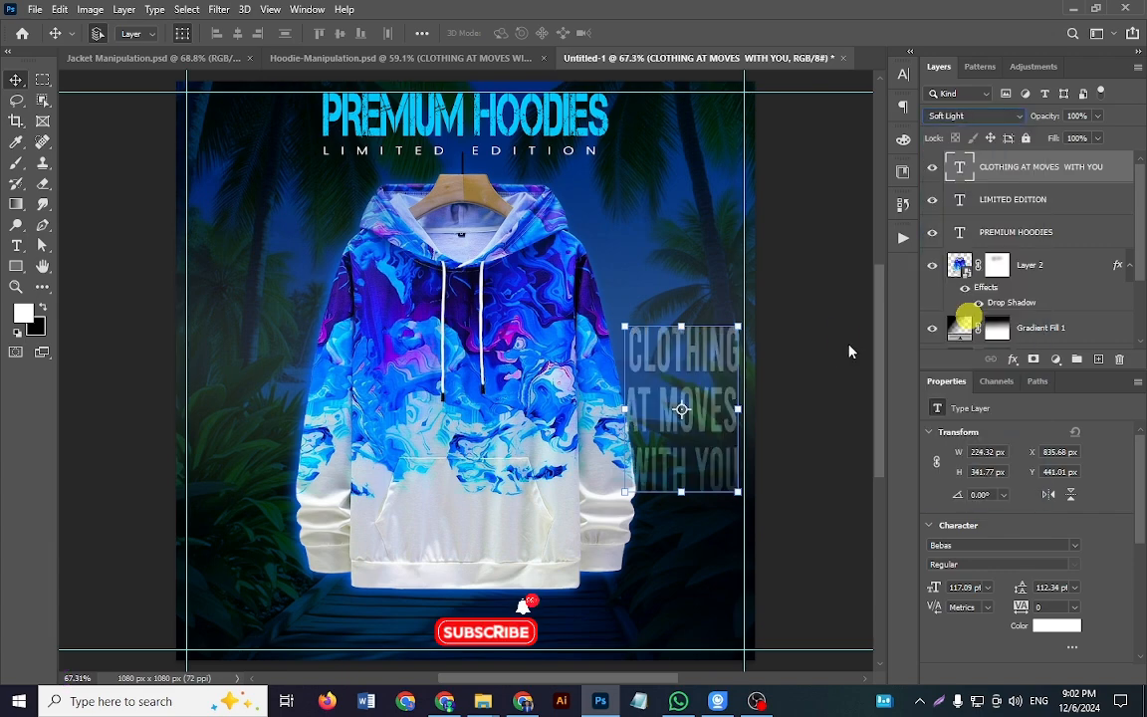
left_click(815, 338)
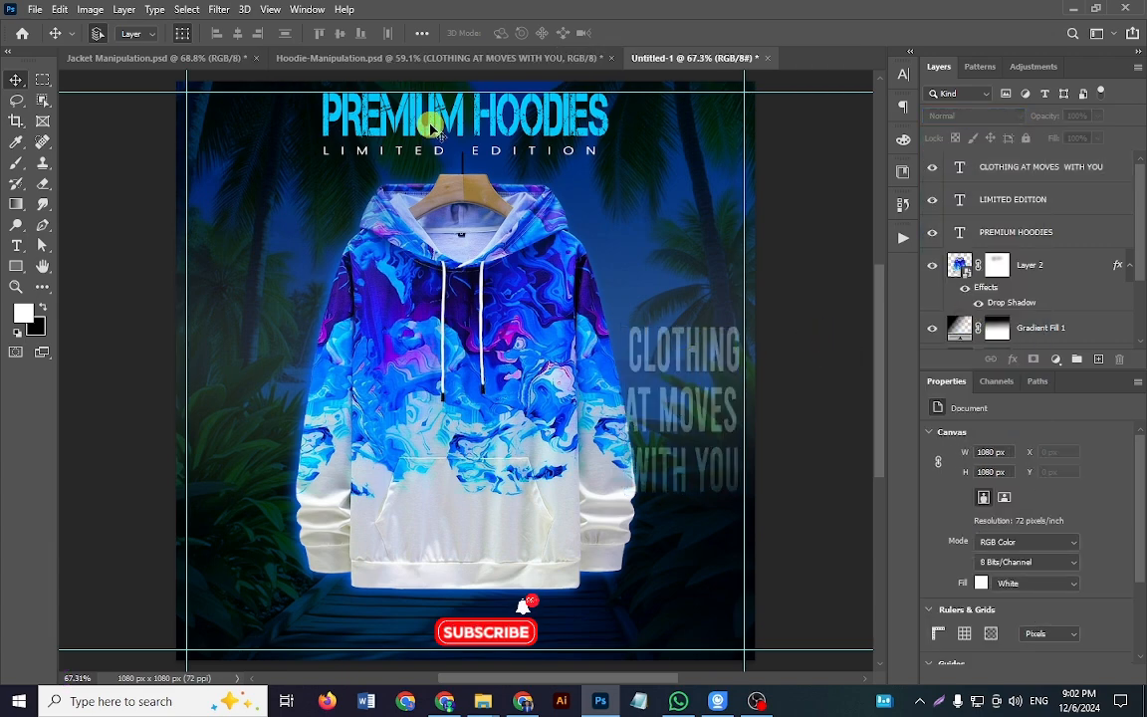
Step: In Hoodie-Manipulation.psd, show the Fashion & Print and Color Gurantee text layers
left_click(576, 57)
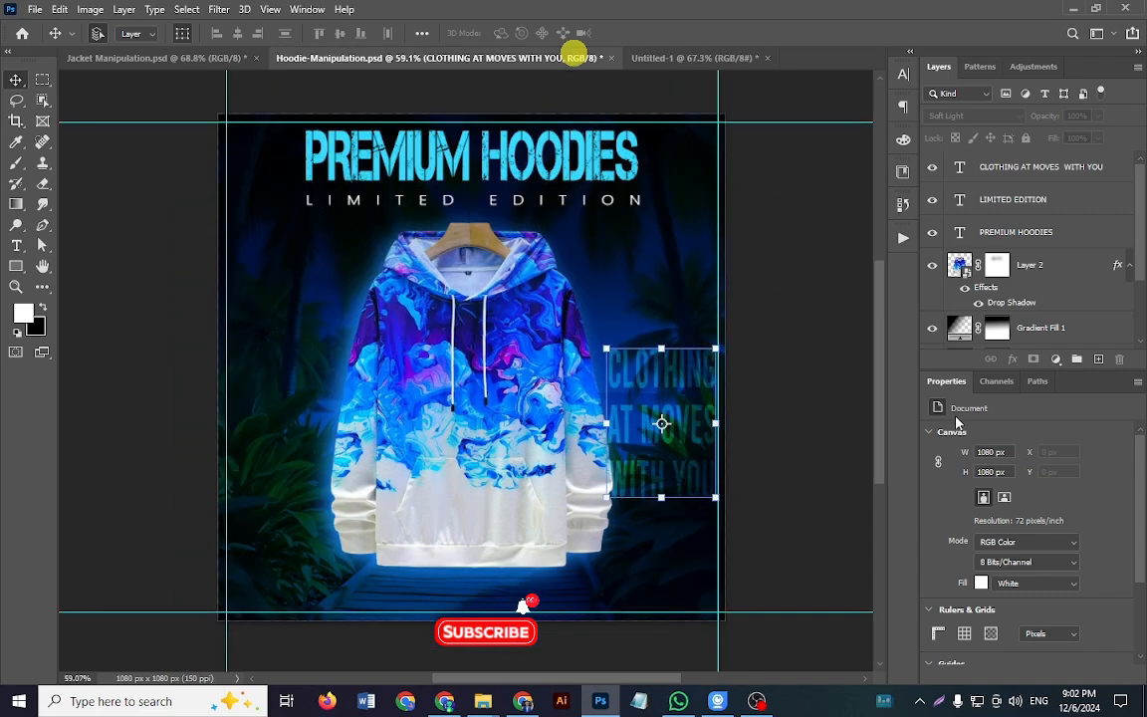
scroll(956, 264, "down", 1)
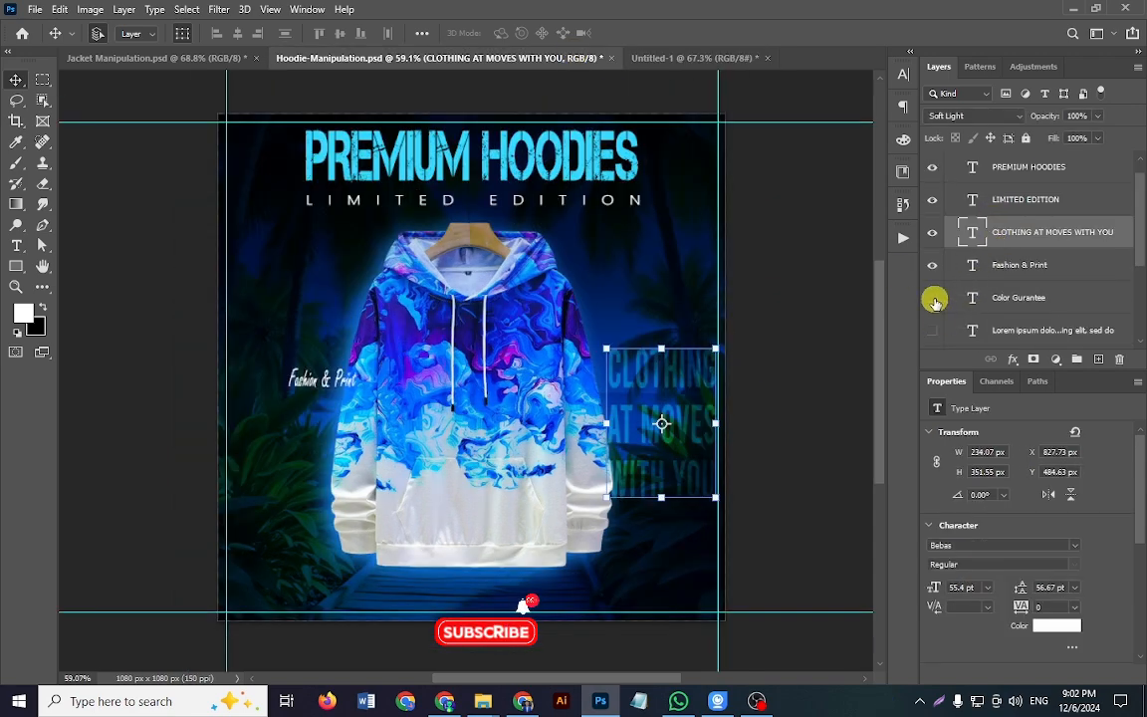
left_click(934, 298)
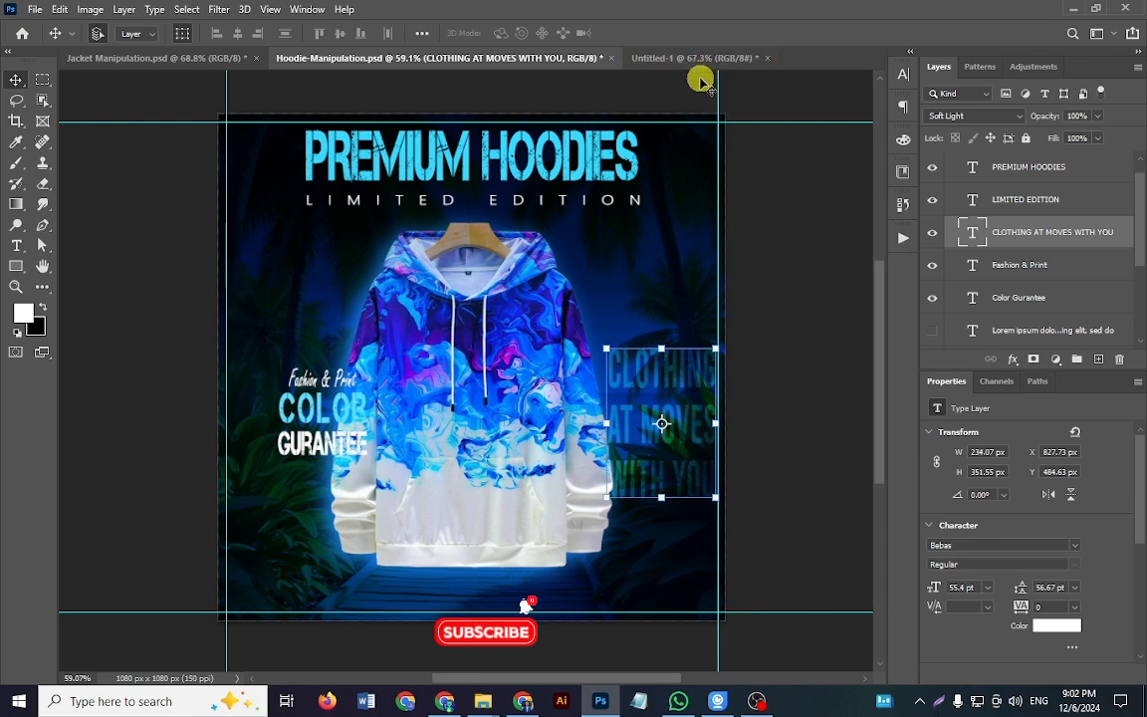
Step: Copy the Fashion & Print and Color Gurantee texts into Untitled-1 and place them beside the hoodie's left sleeve, at about X 87, Y 561 px
left_click(298, 379)
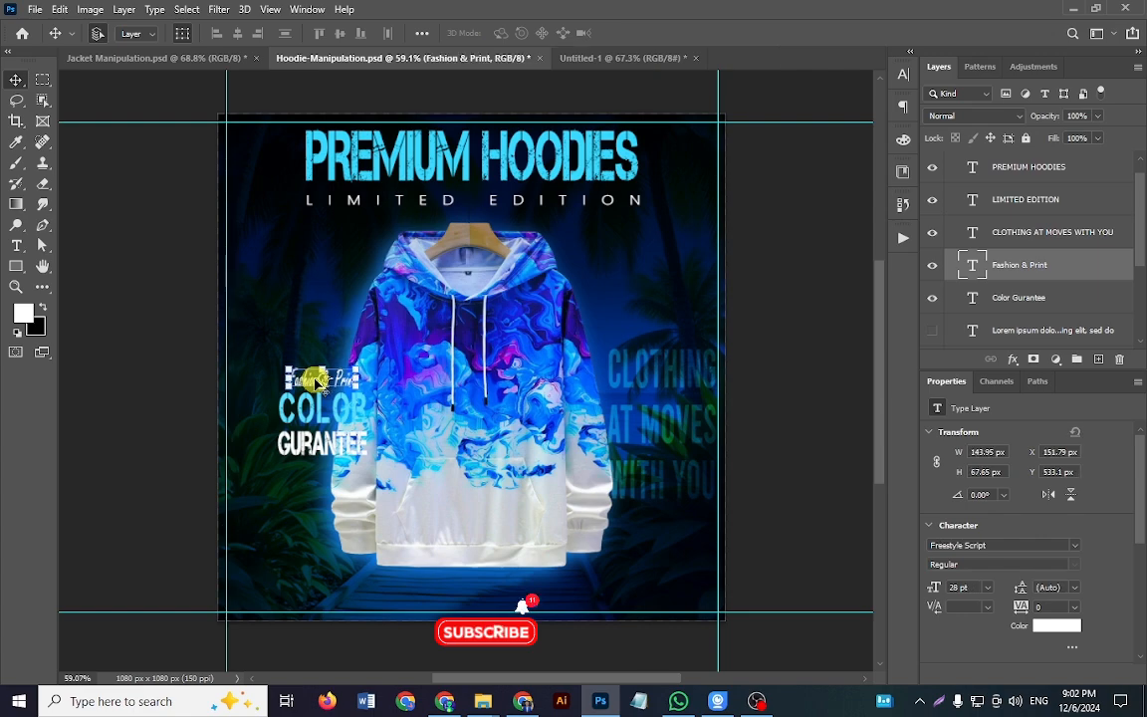
left_click(327, 449, "shift")
left_click(328, 449, "shift")
left_click(341, 409, "shift")
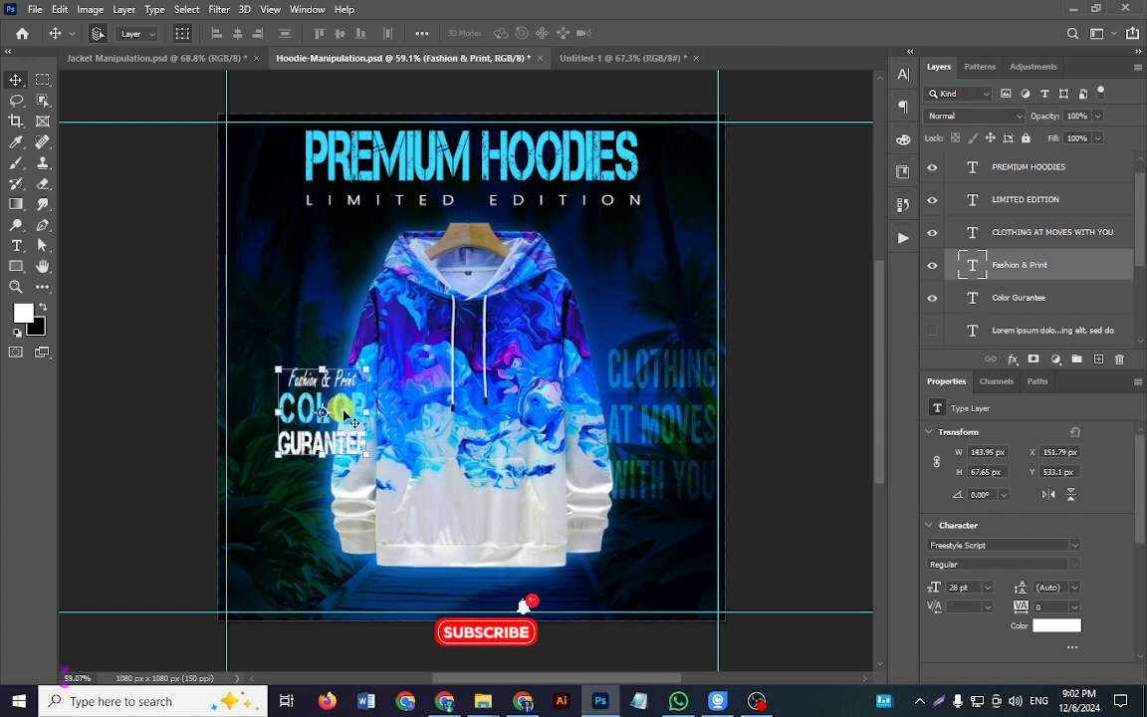
left_click_drag(643, 57, 409, 474)
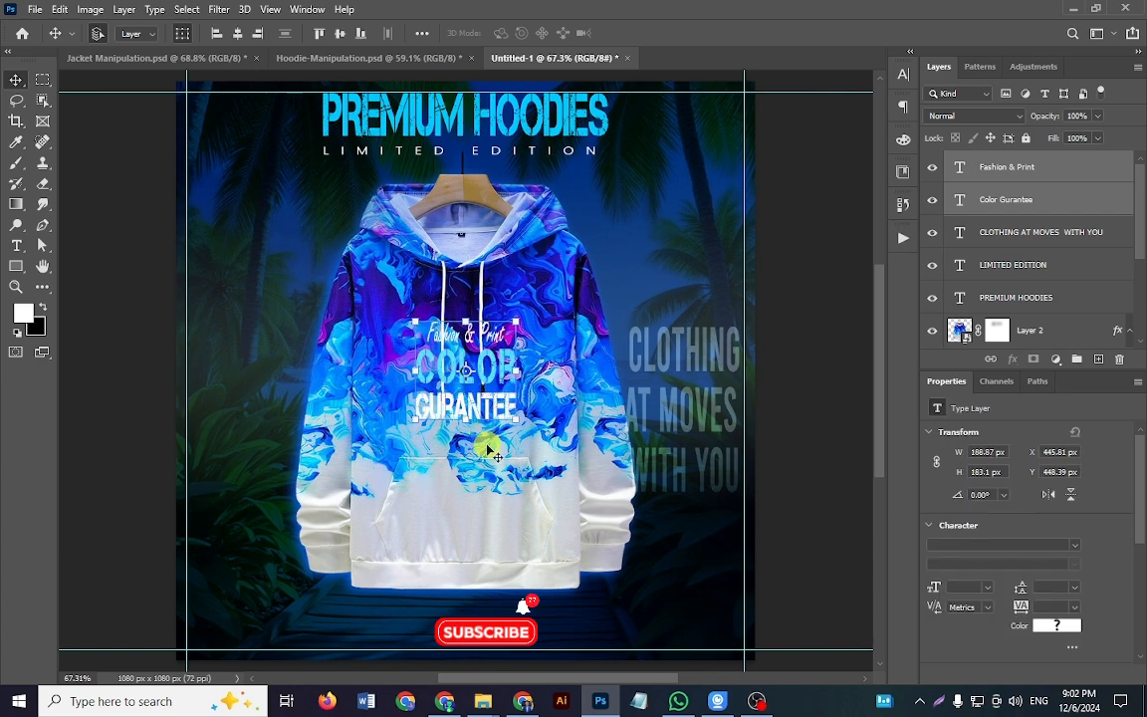
left_click_drag(495, 410, 308, 472)
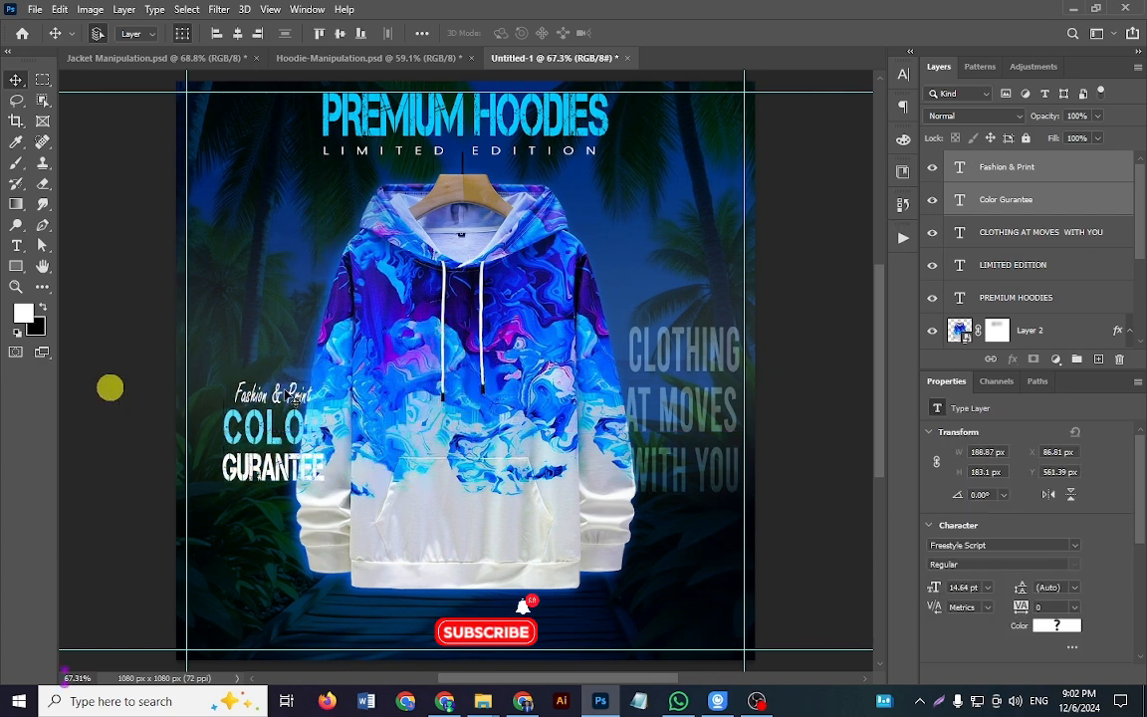
Step: Check which fonts the copied Fashion & Print and Color Gurantee texts use
double_click(249, 394)
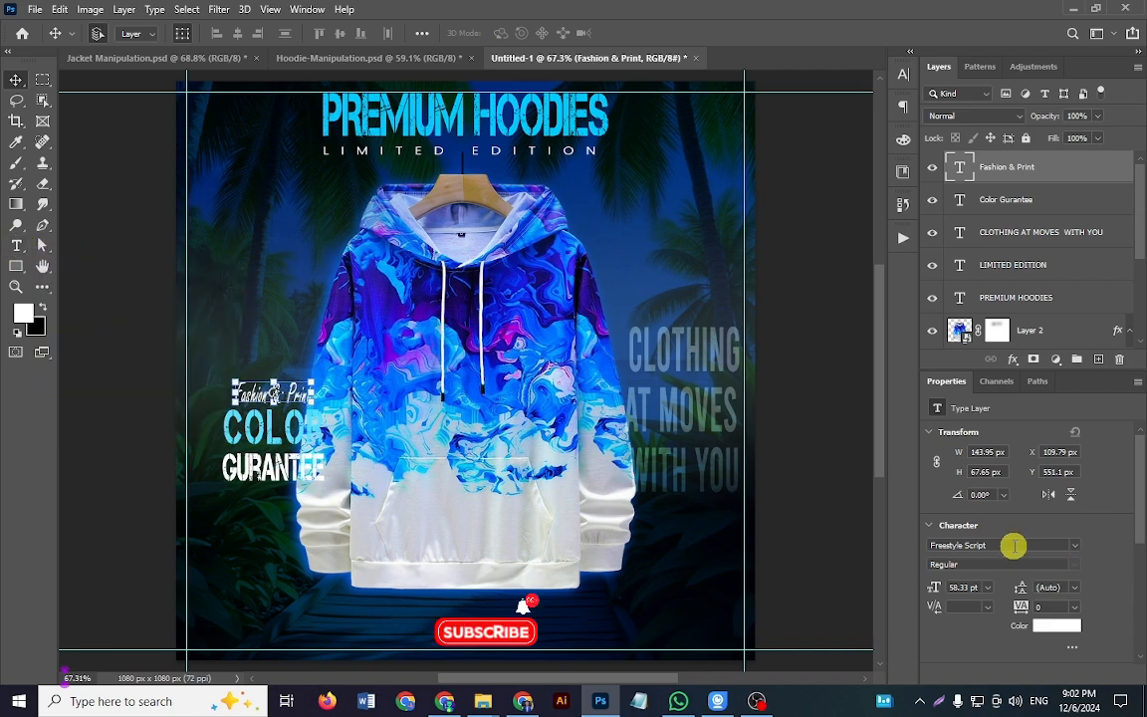
left_click_drag(1005, 545, 924, 545)
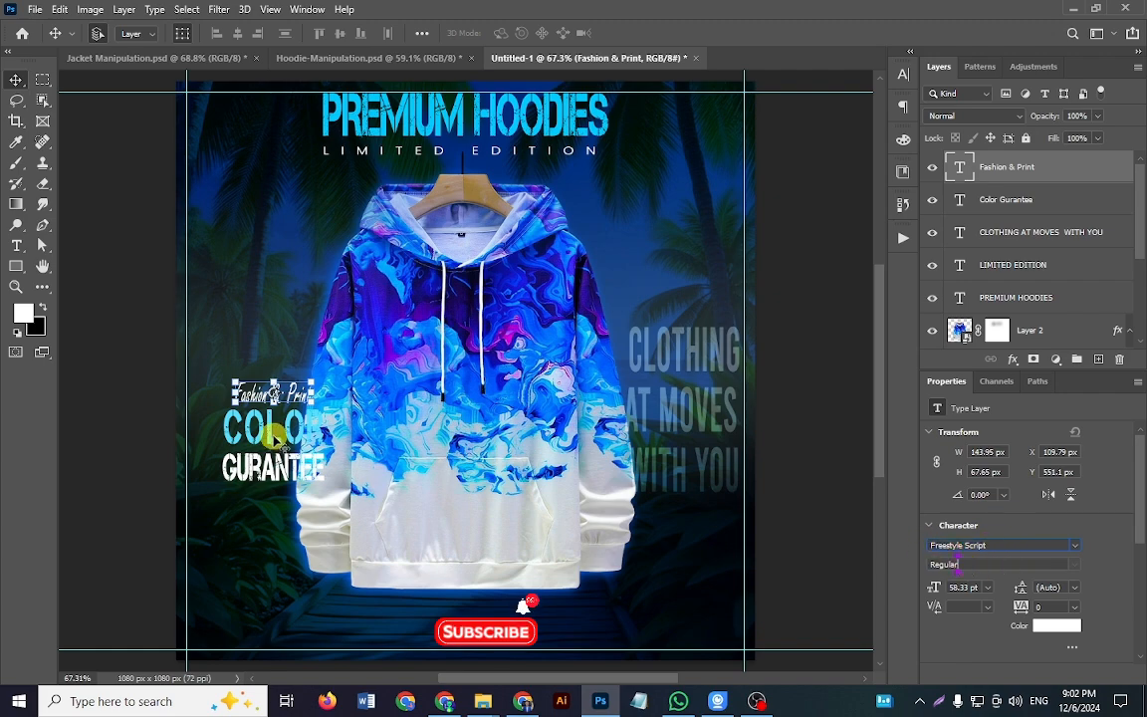
left_click(267, 439)
left_click_drag(271, 438, 275, 439)
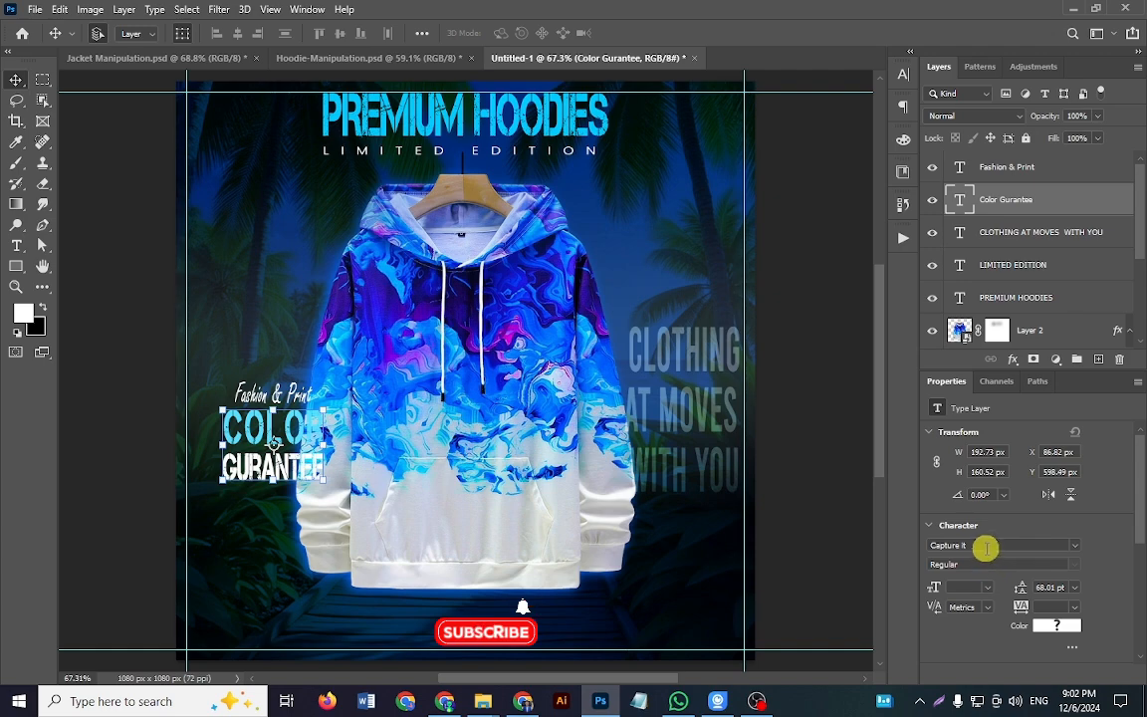
left_click(988, 545)
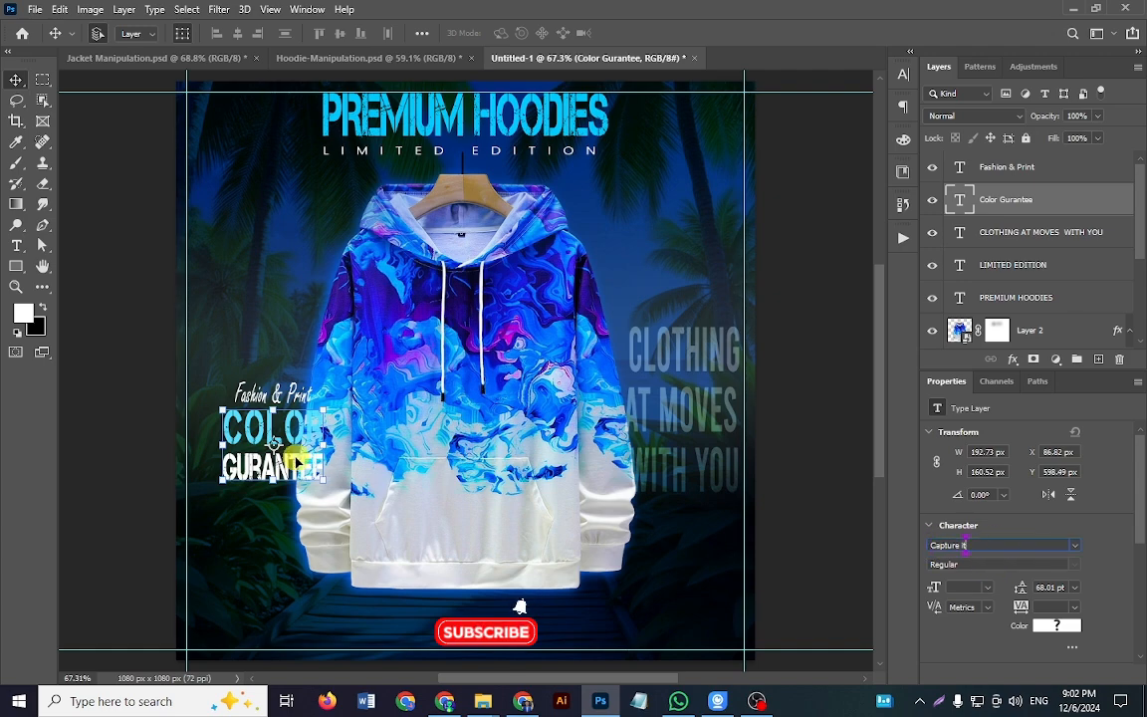
Step: Inspect the text colour of the word COLOR in the Color Gurantee text, leaving it unaltered
double_click(281, 423)
left_click(256, 429)
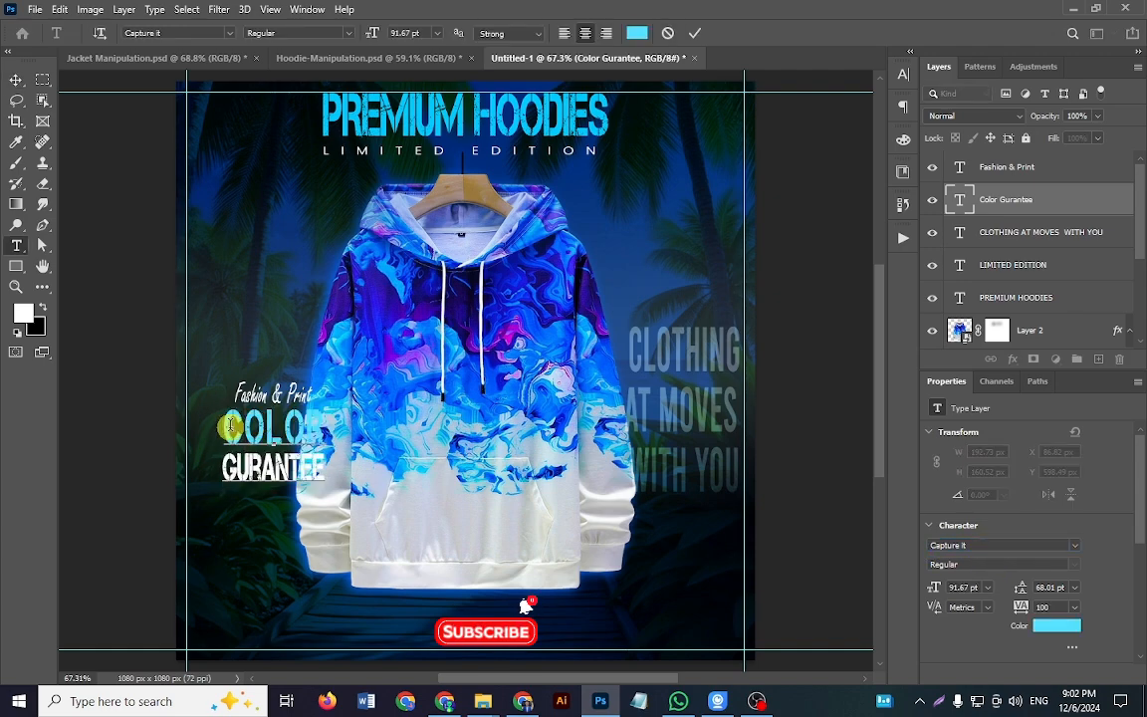
left_click_drag(228, 428, 341, 422)
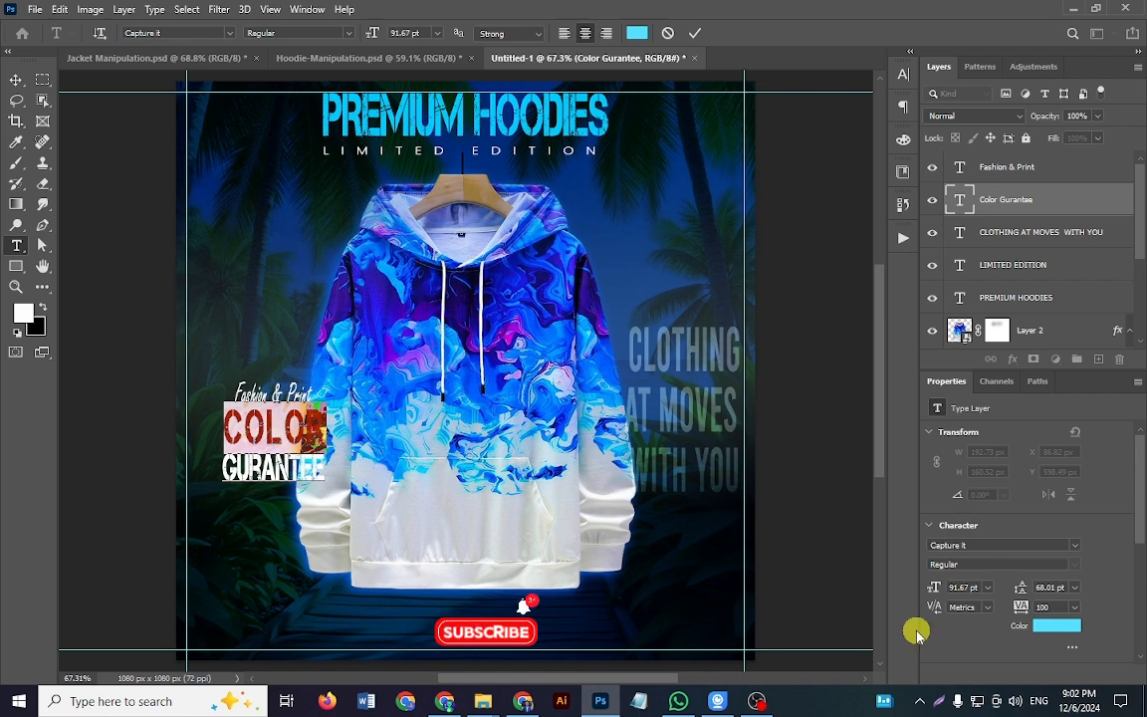
left_click(1073, 630)
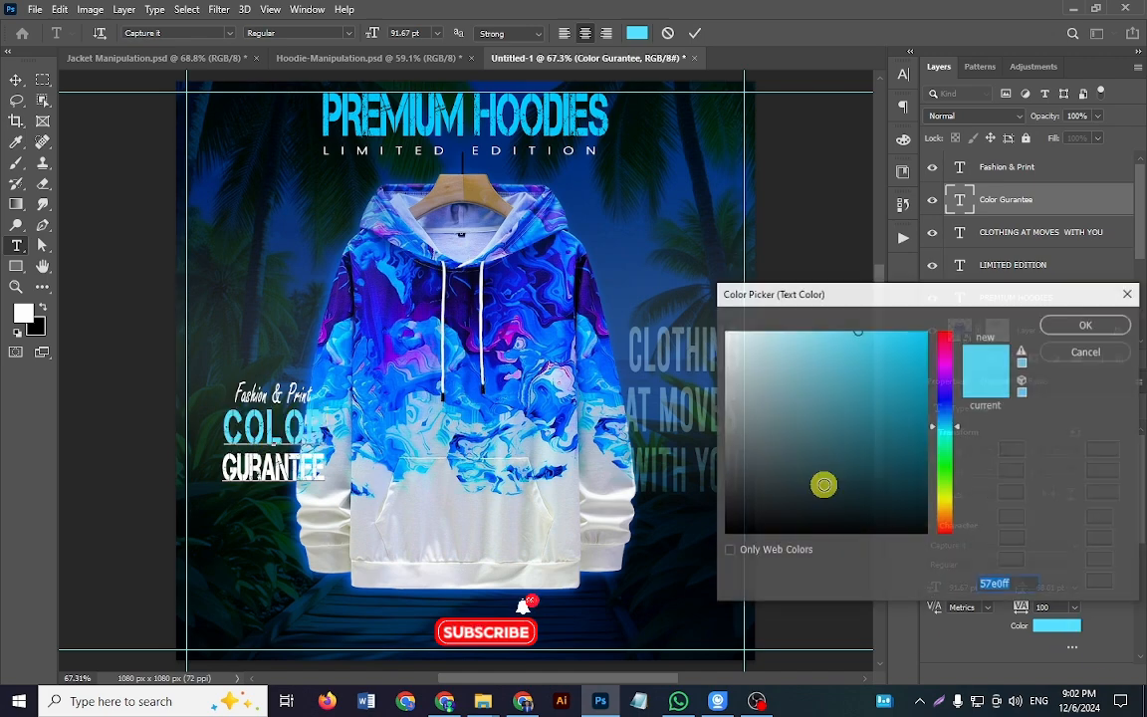
left_click(1120, 357)
left_click(695, 33)
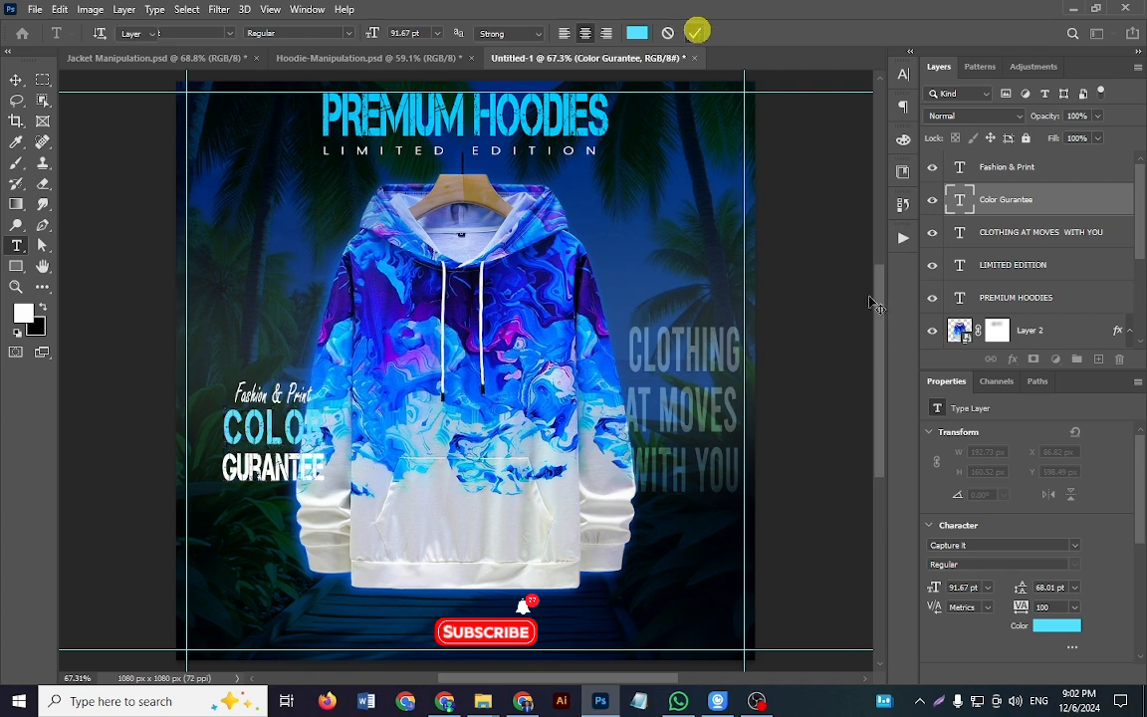
key("v")
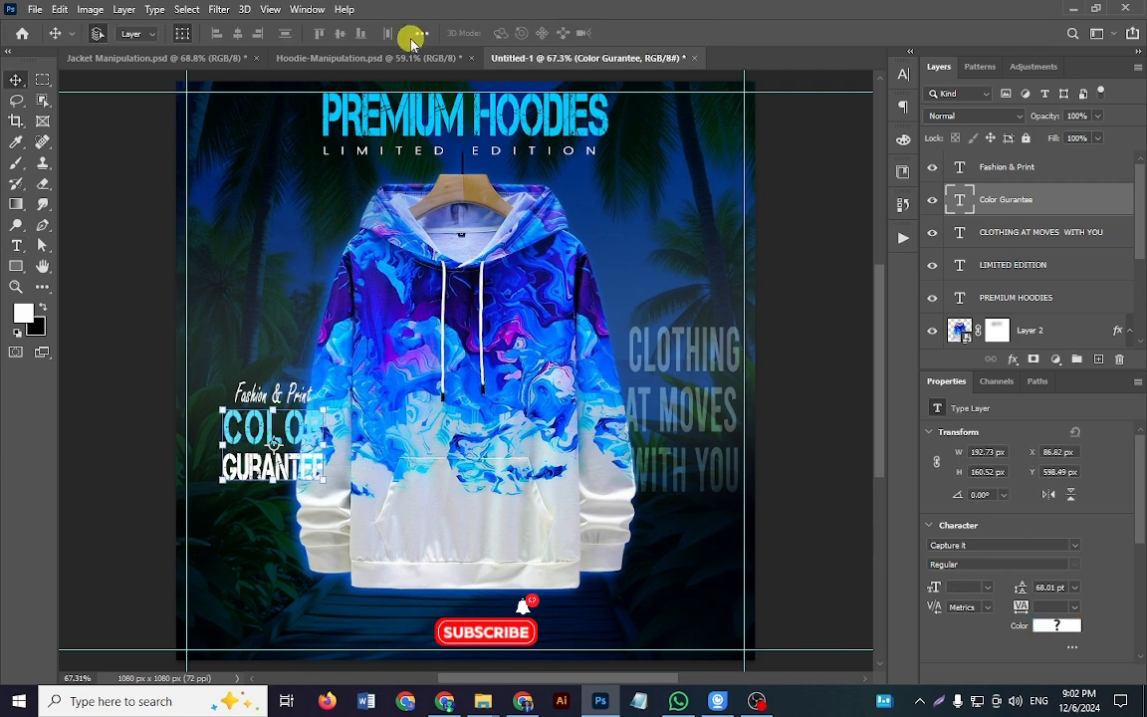
Step: Show the Lorem ipsum paragraph in Hoodie-Manipulation.psd, check its placement and font settings, and return to Untitled-1
left_click(380, 57)
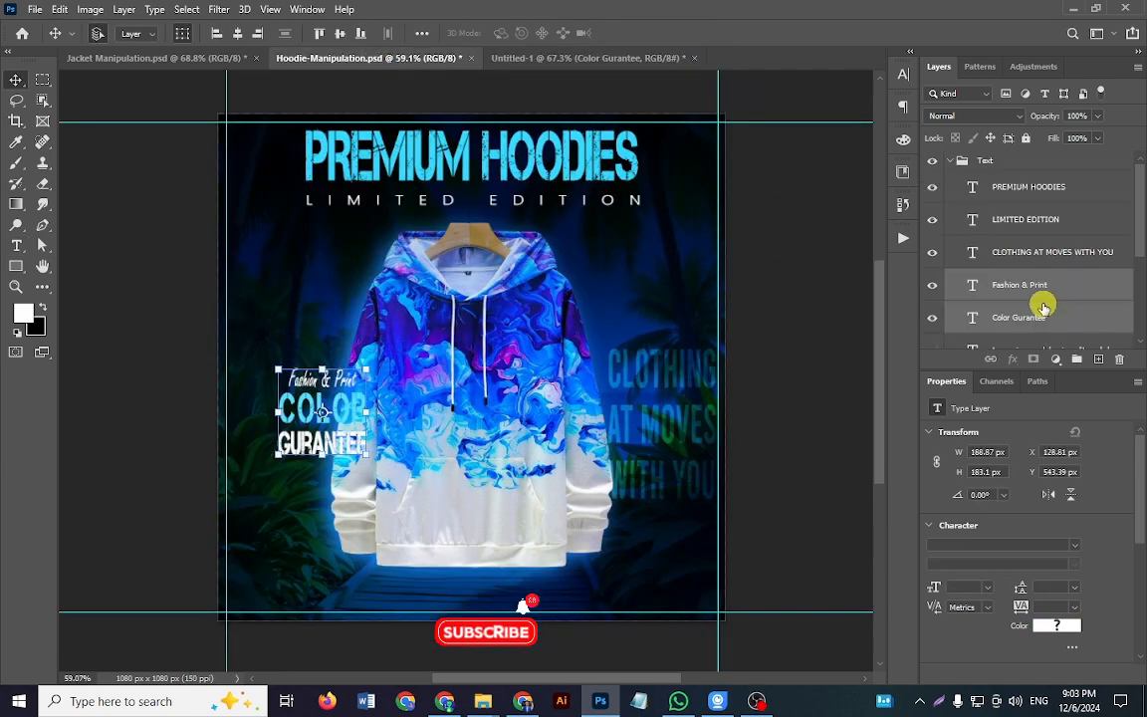
scroll(1041, 279, "down", 1)
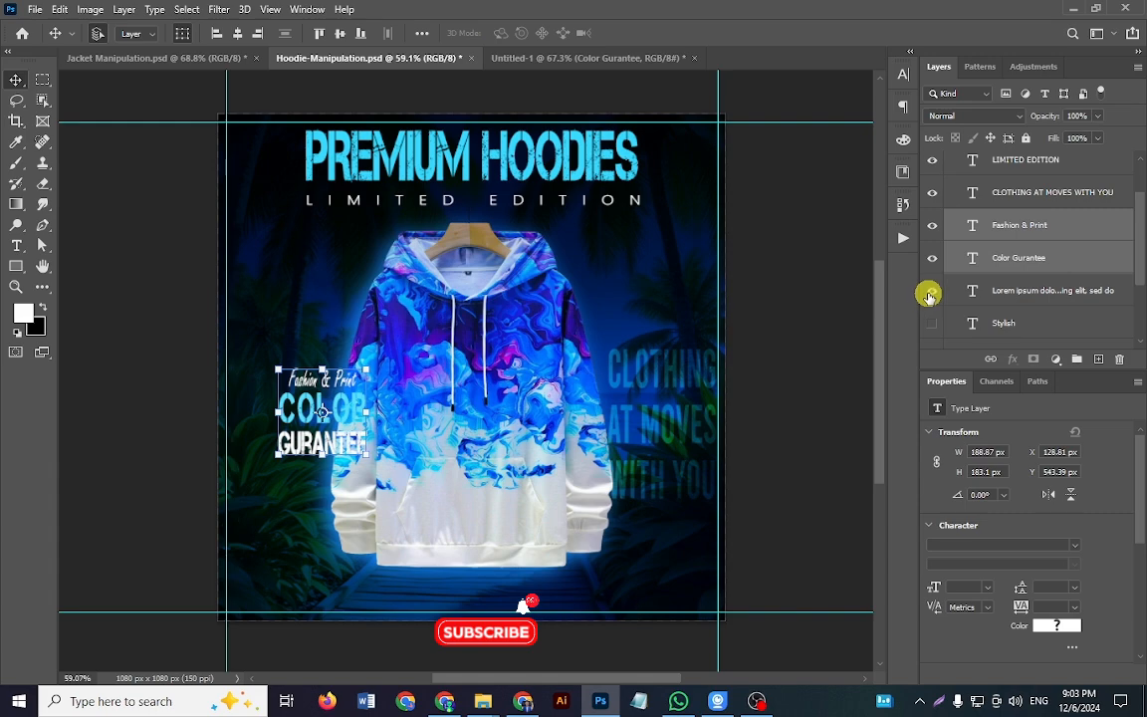
left_click(1050, 292)
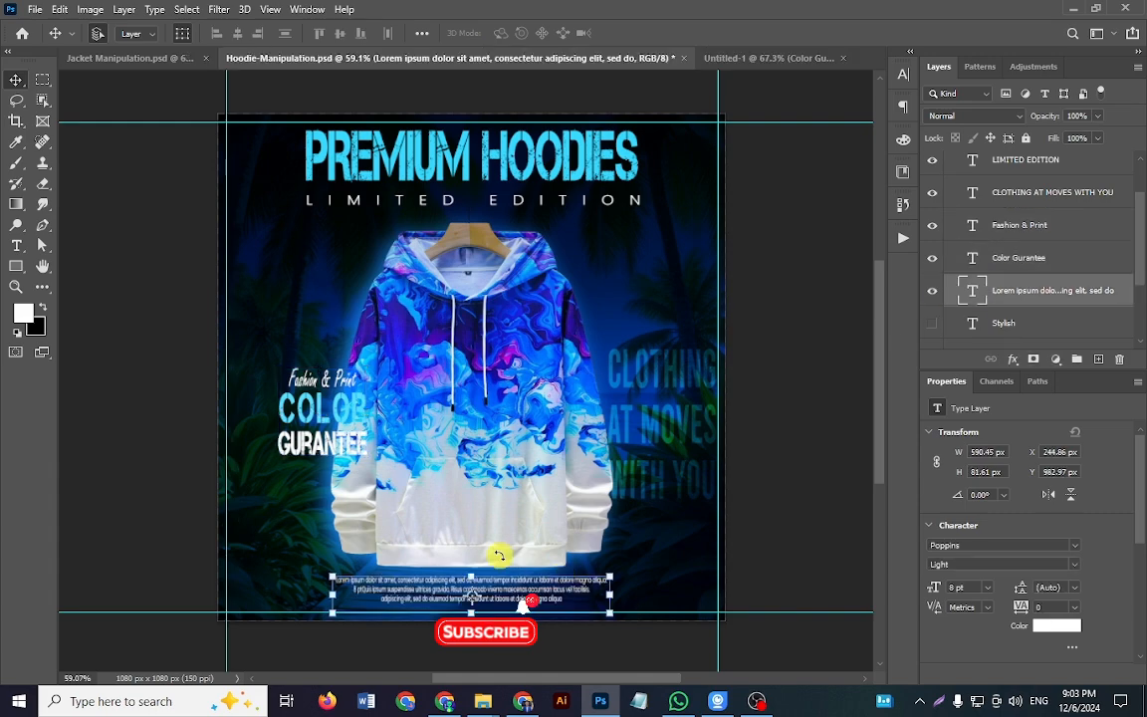
left_click(763, 59)
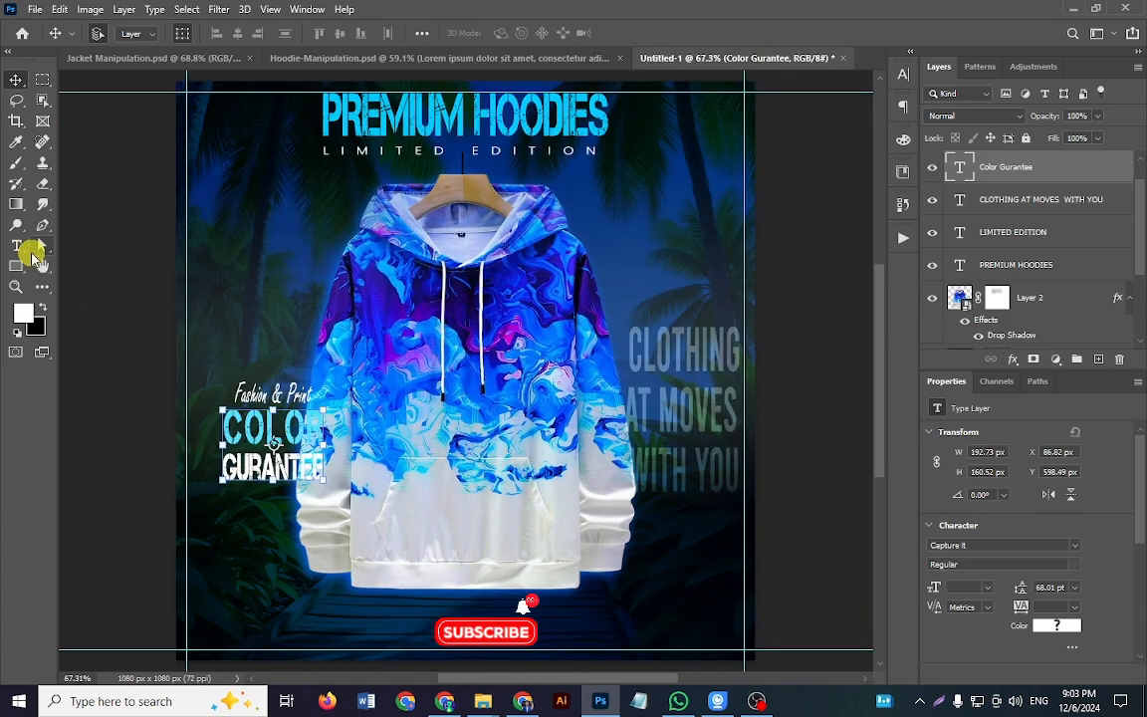
left_click(18, 246)
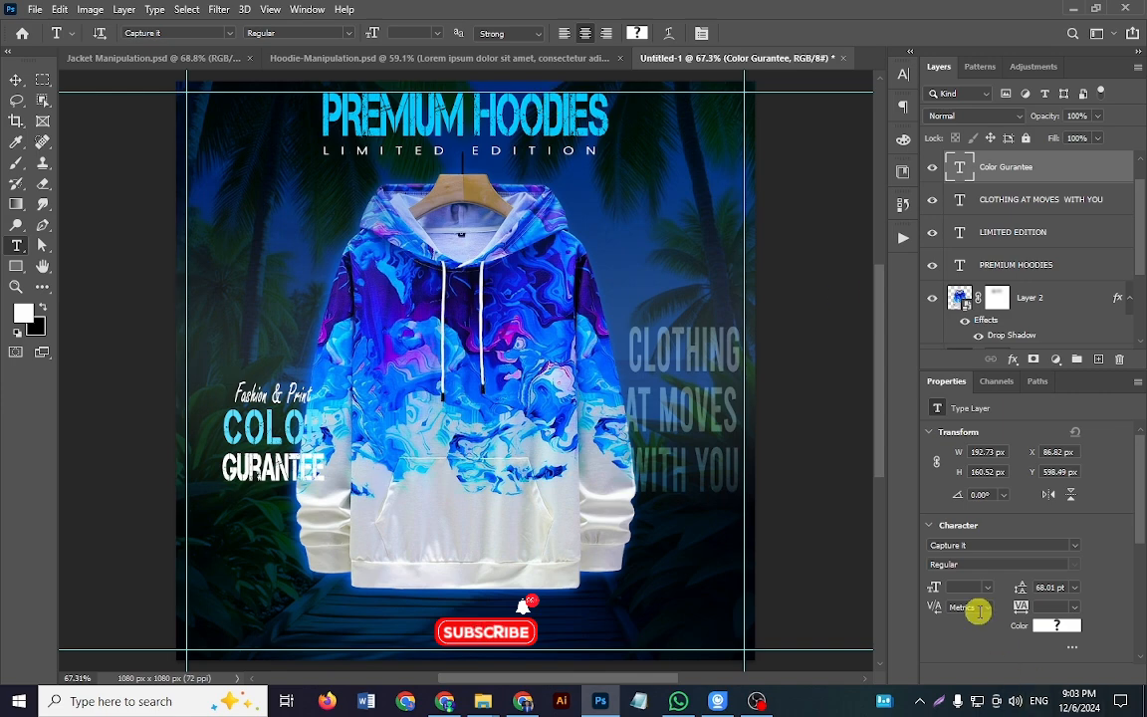
left_click(1074, 546)
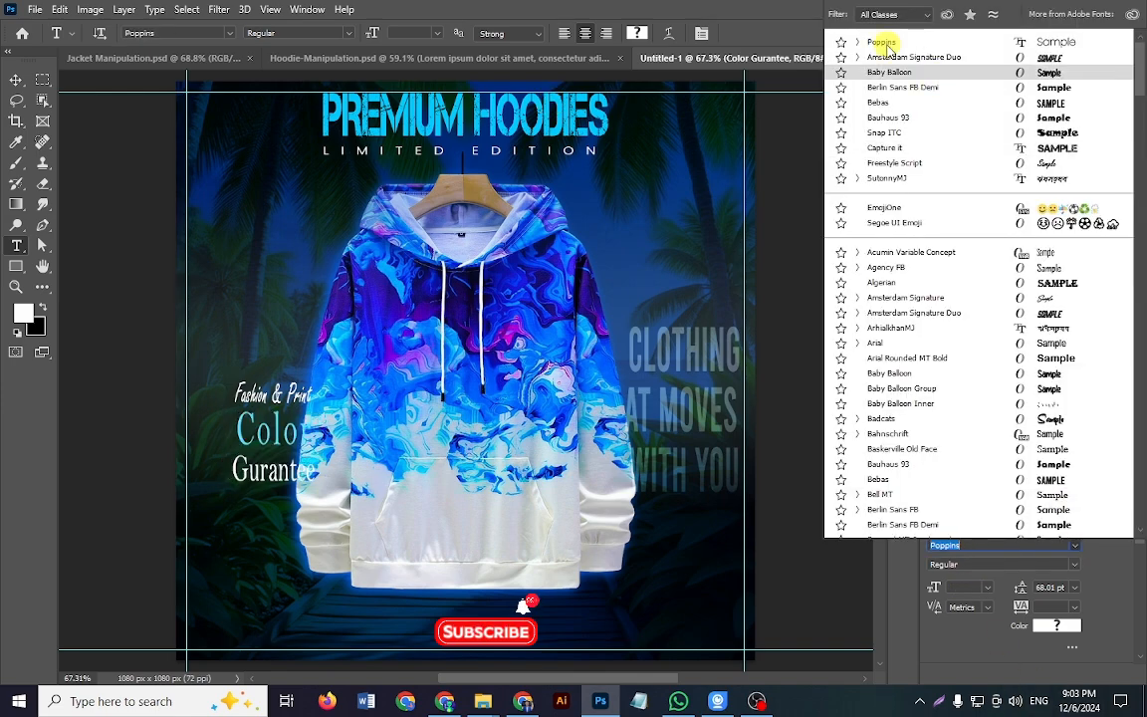
left_click(886, 43)
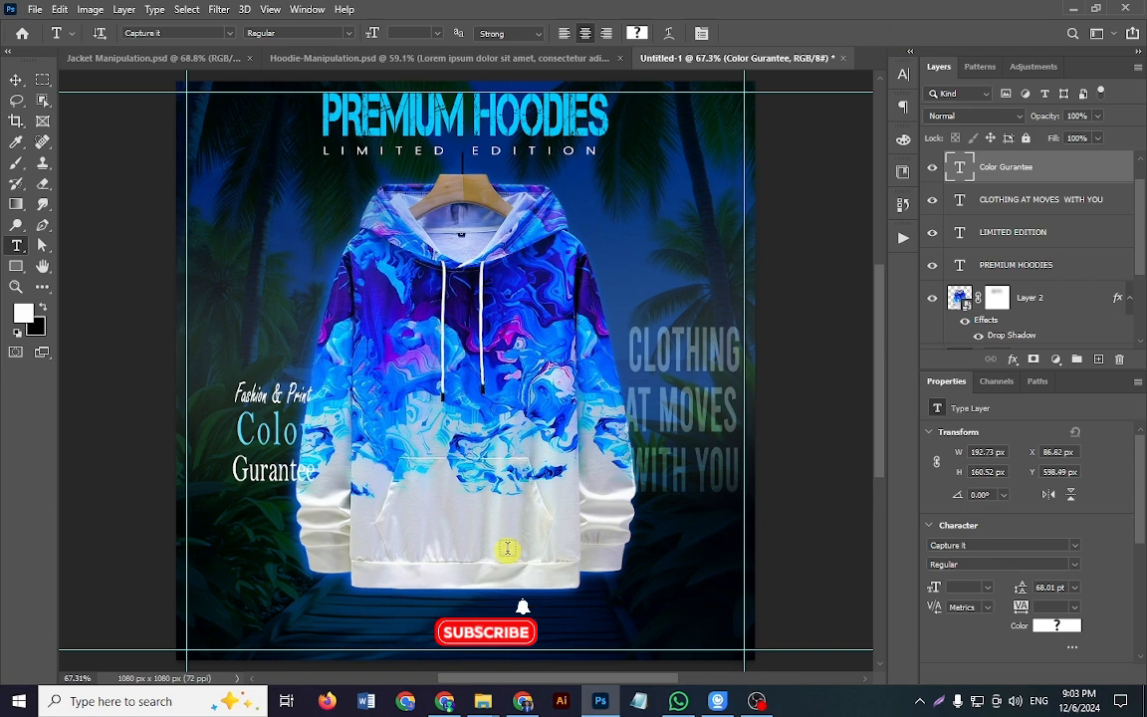
key("ctrl+z")
left_click(17, 81)
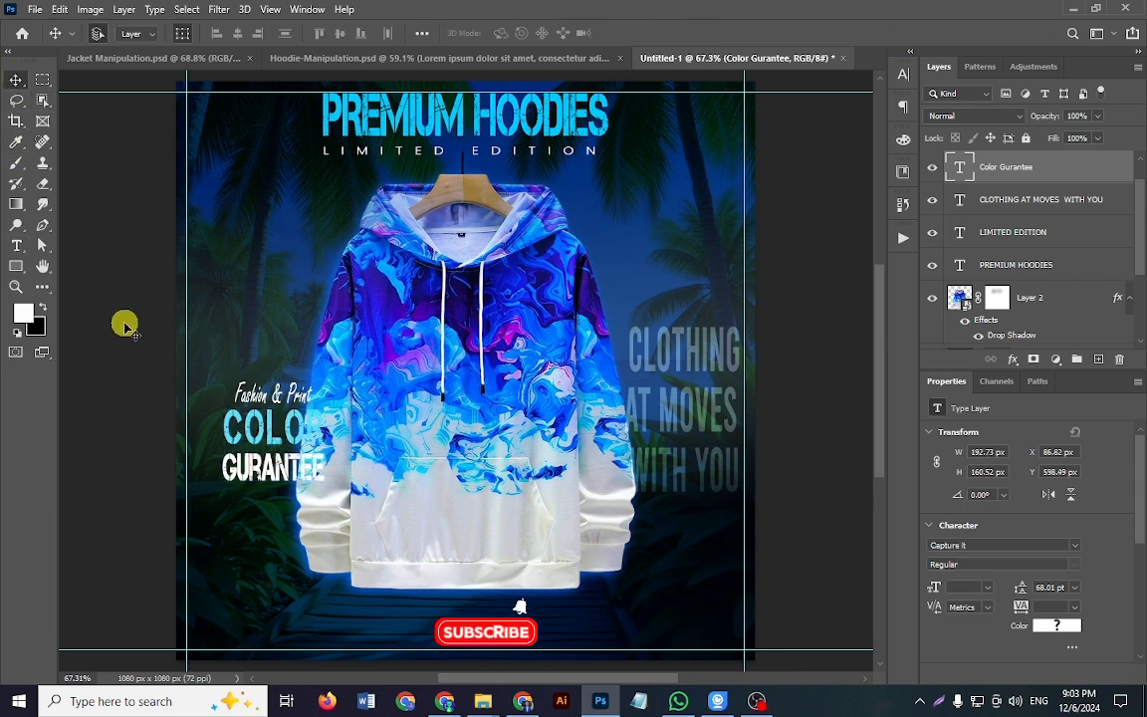
Step: With no layer selected, add a centred Lorem ipsum paragraph in 10 pt Poppins Regular below the hoodie, in a text box about 507 x 99 px
left_click(121, 314)
left_click(17, 245)
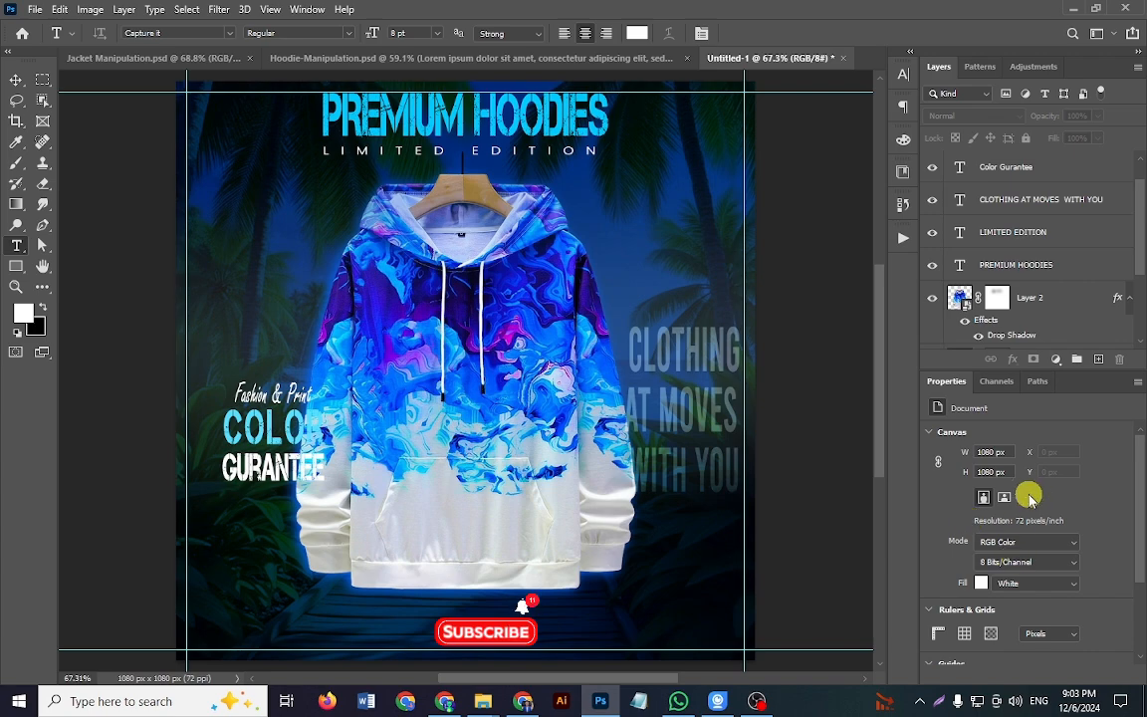
left_click(231, 34)
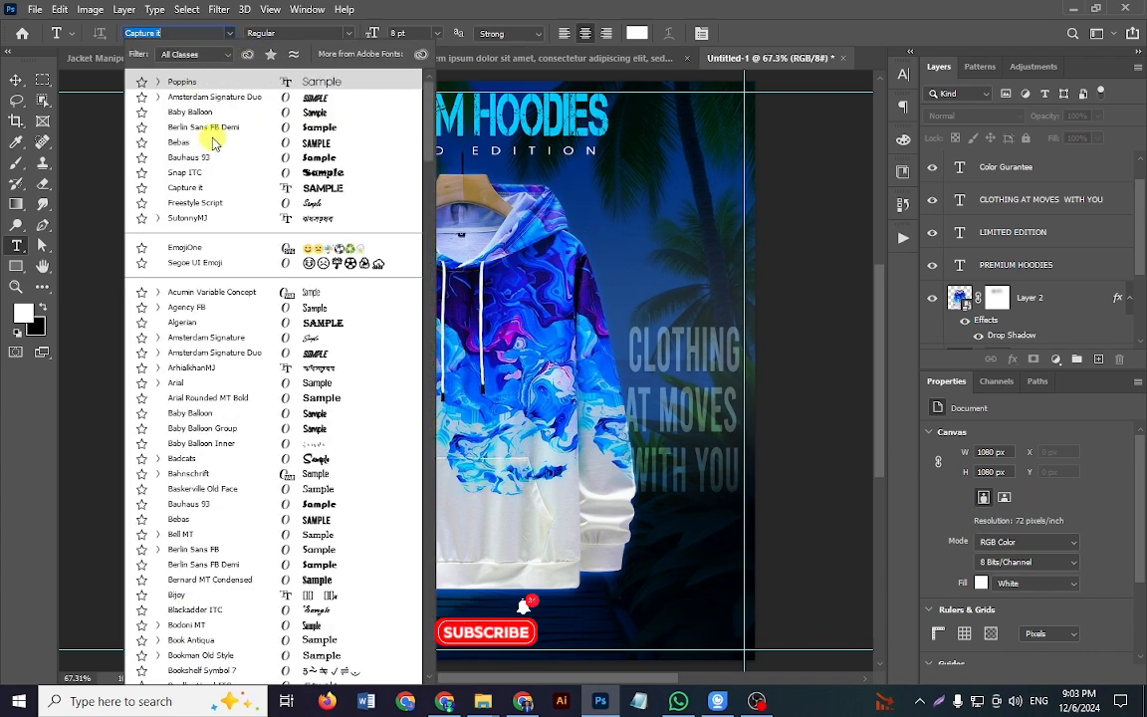
left_click(247, 86)
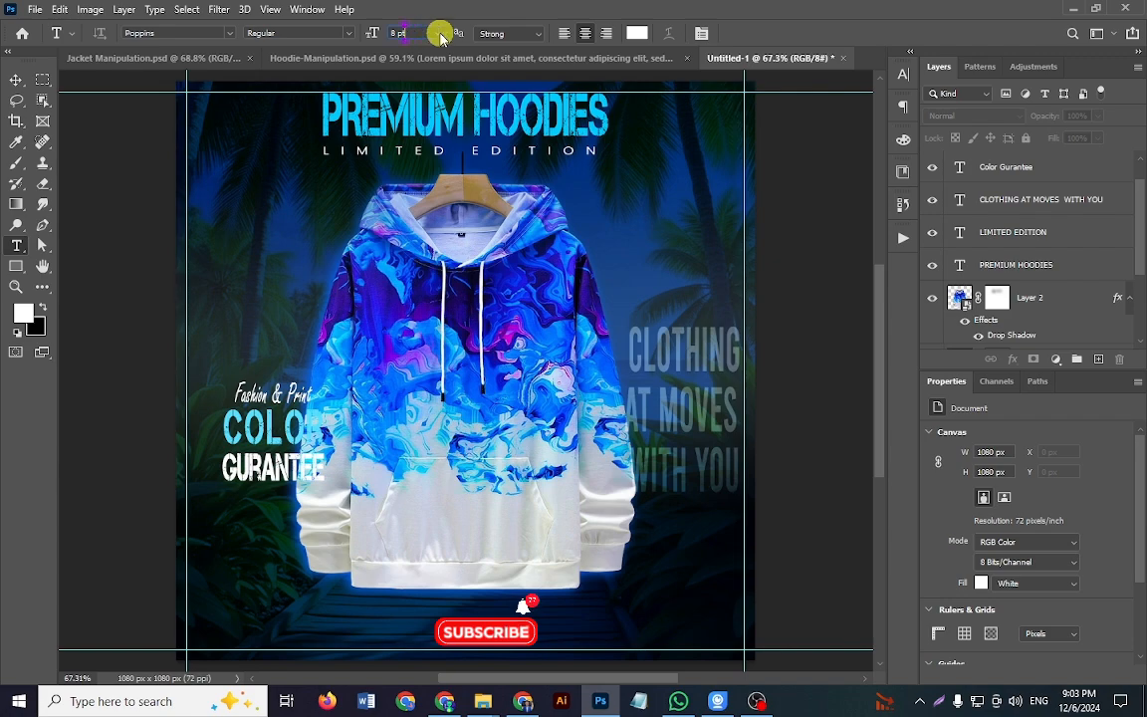
left_click(441, 36)
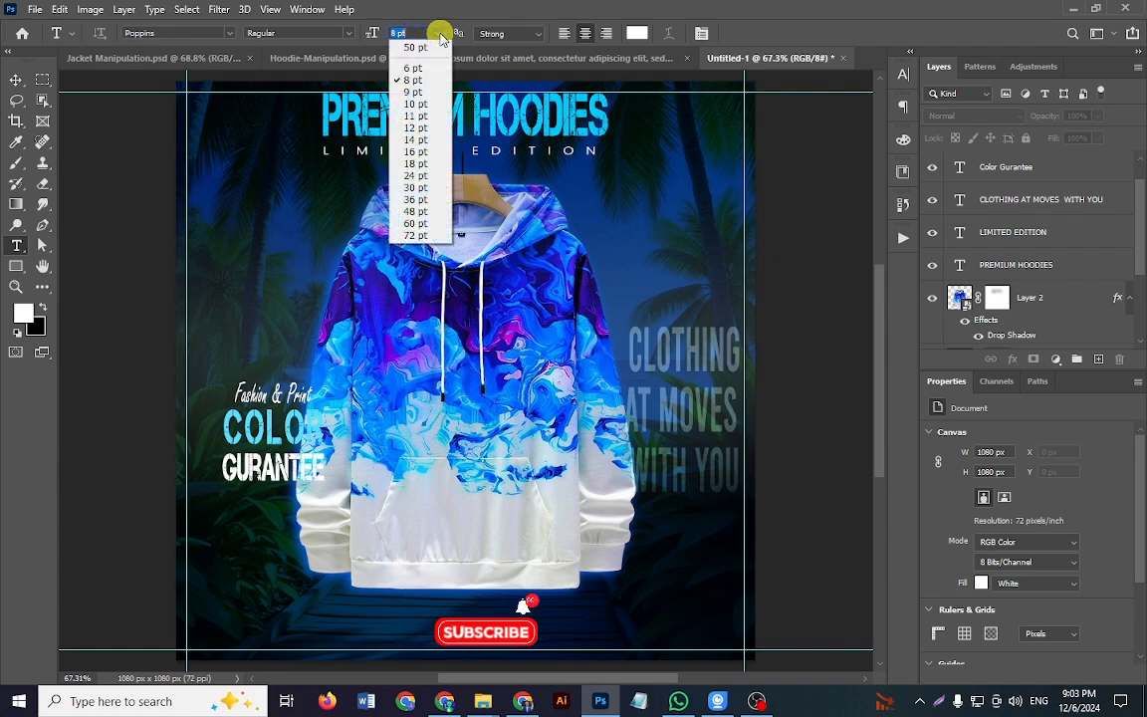
left_click(426, 104)
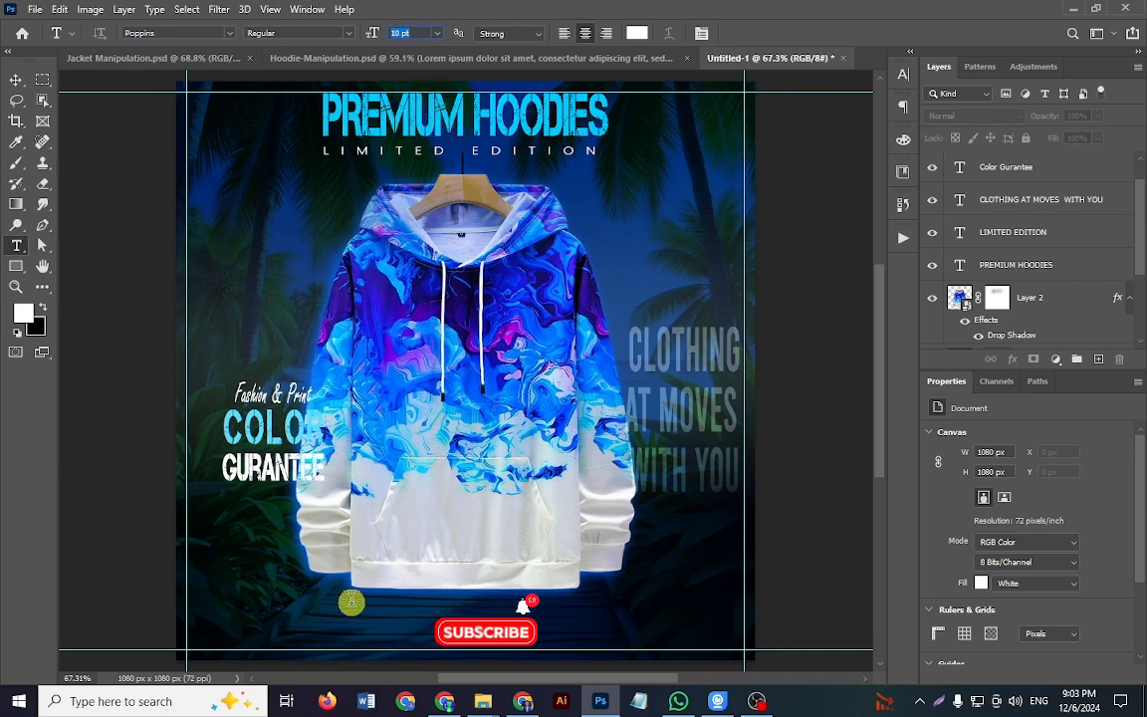
left_click_drag(335, 597, 603, 649)
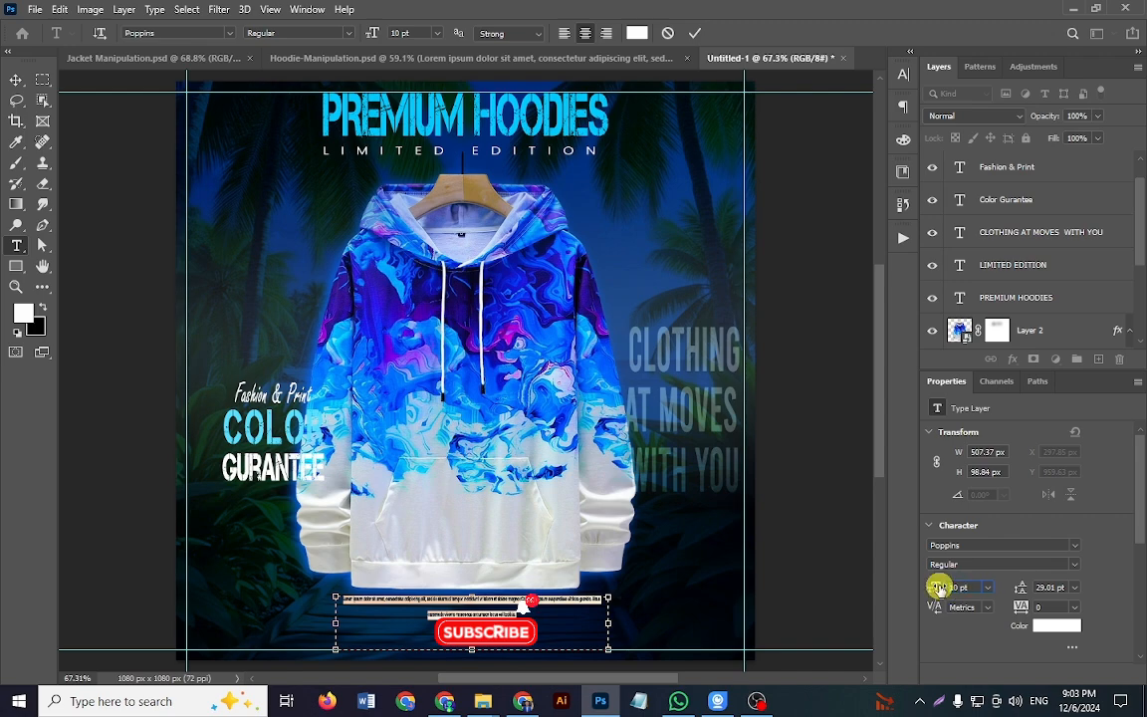
Step: Set the font size of the whole Lorem ipsum paragraph to 12 pt
left_click_drag(939, 587, 944, 589)
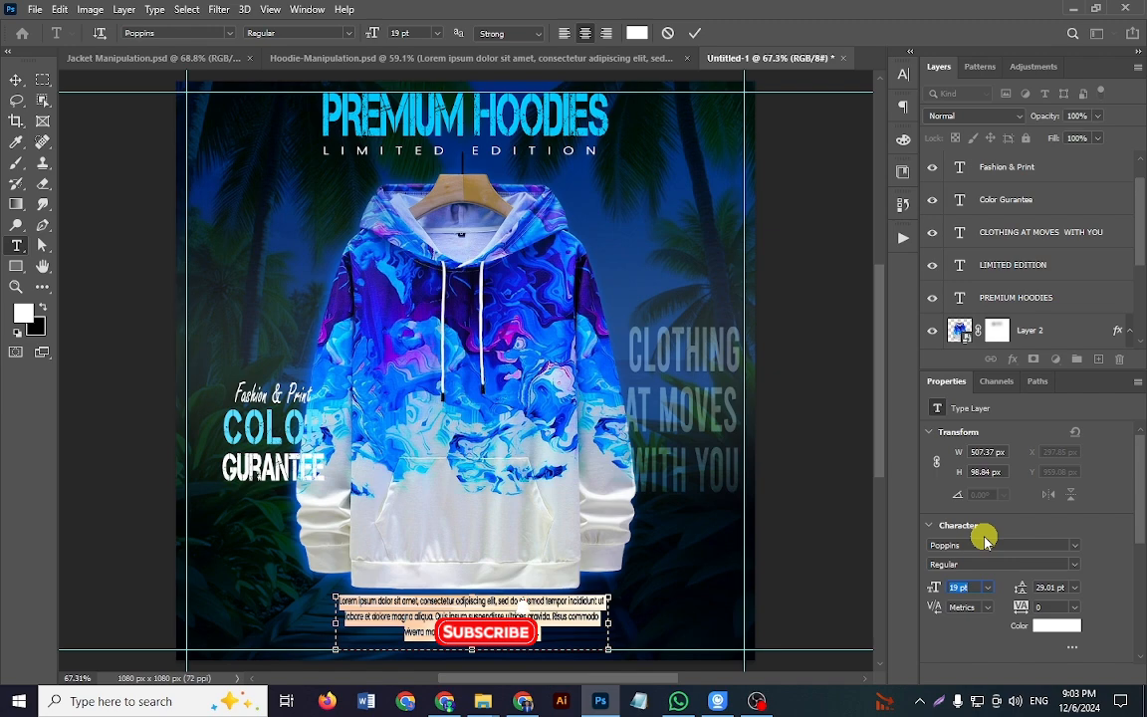
key("Return")
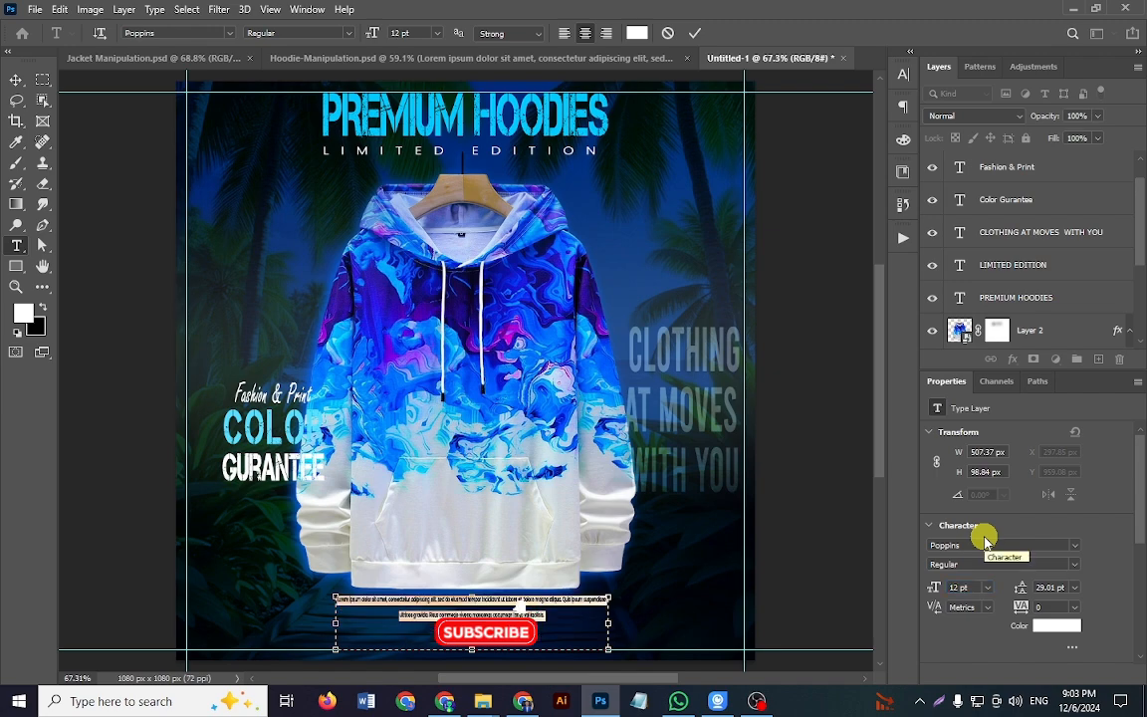
left_click(520, 609)
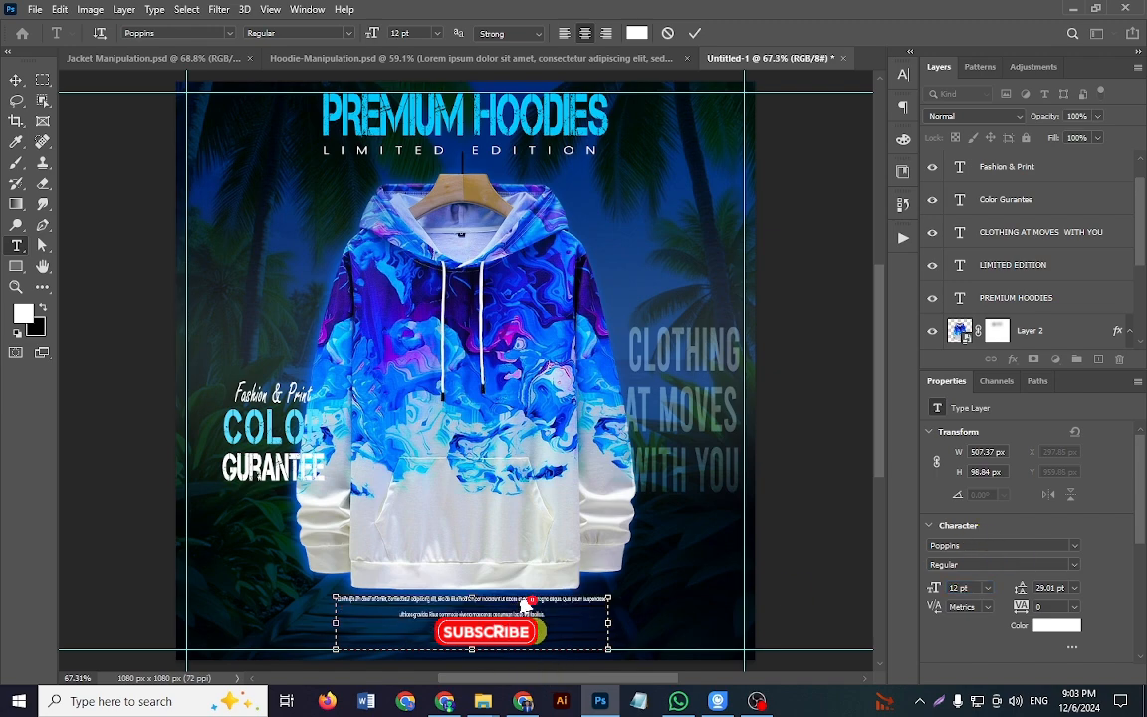
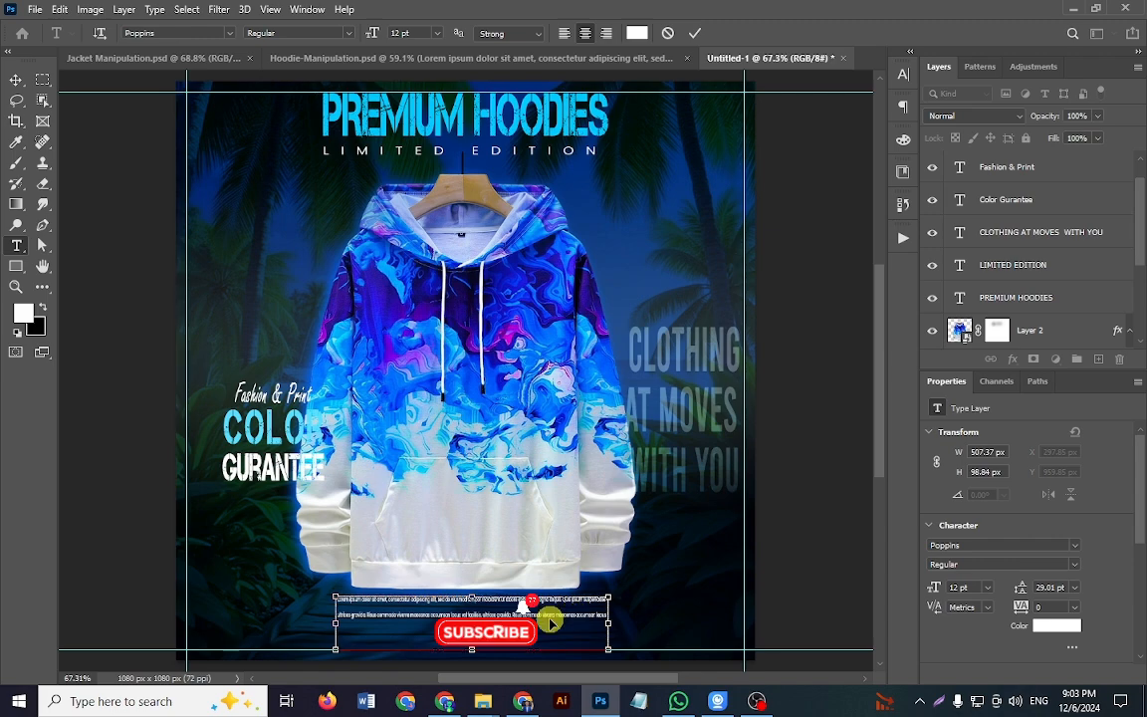
Step: Finish editing the Lorem ipsum paragraph, set its leading to Auto, and move it down 10 px
left_click(695, 32)
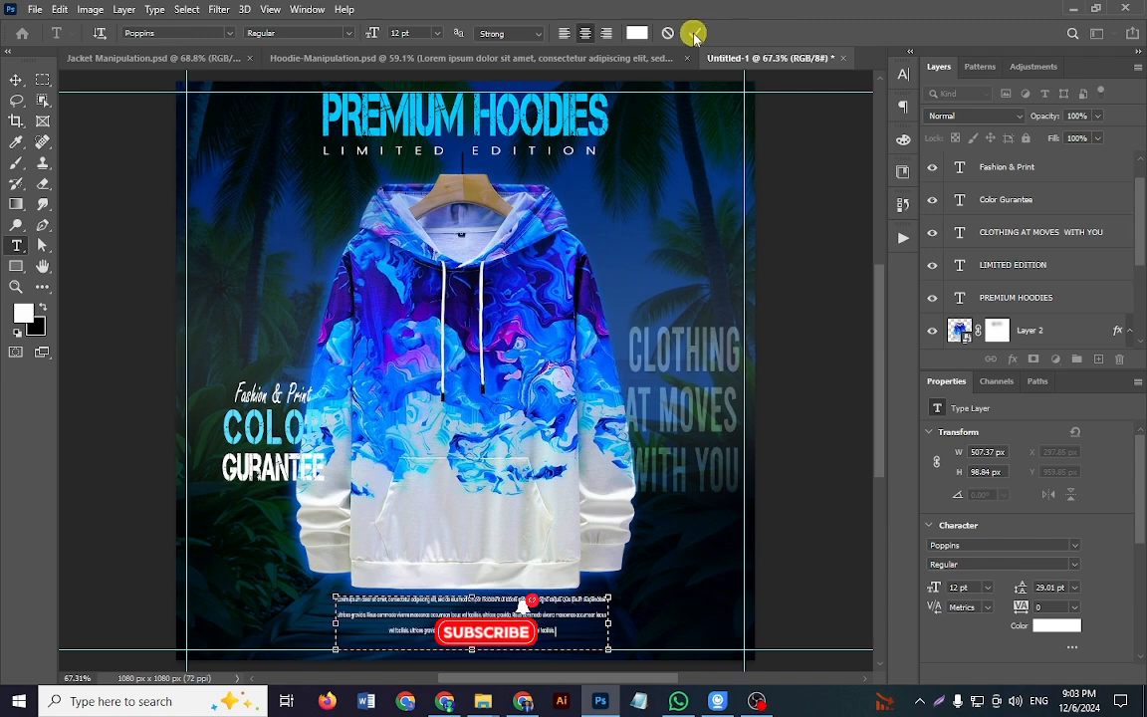
left_click(1075, 588)
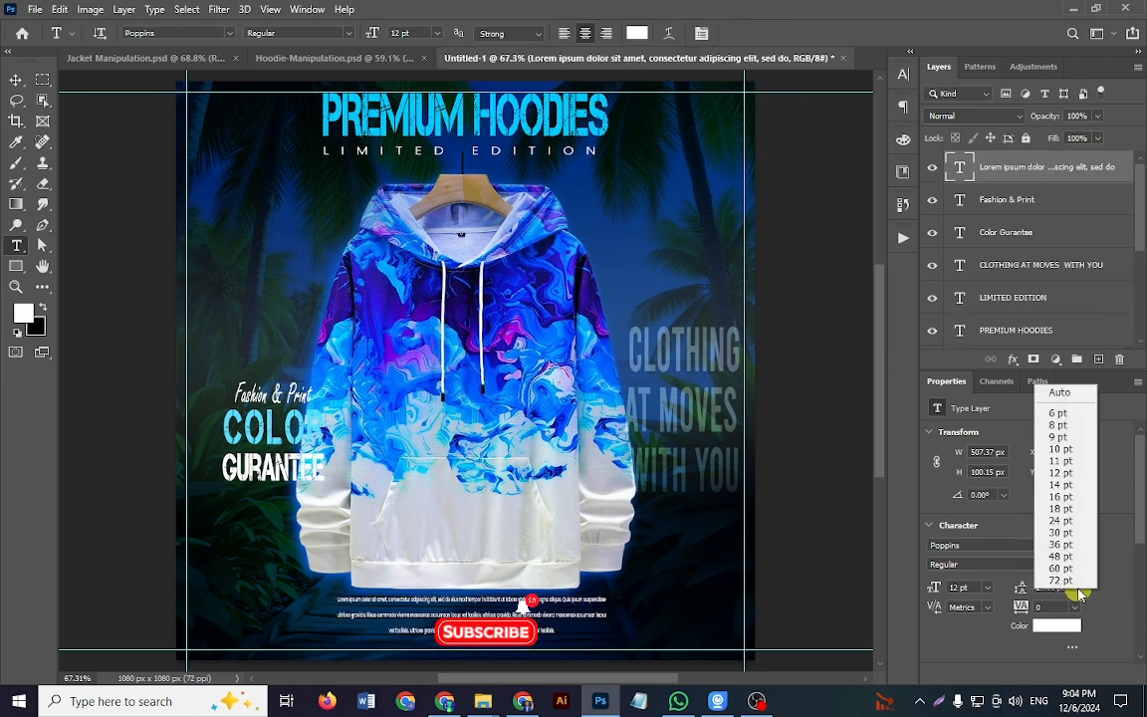
left_click(1064, 391)
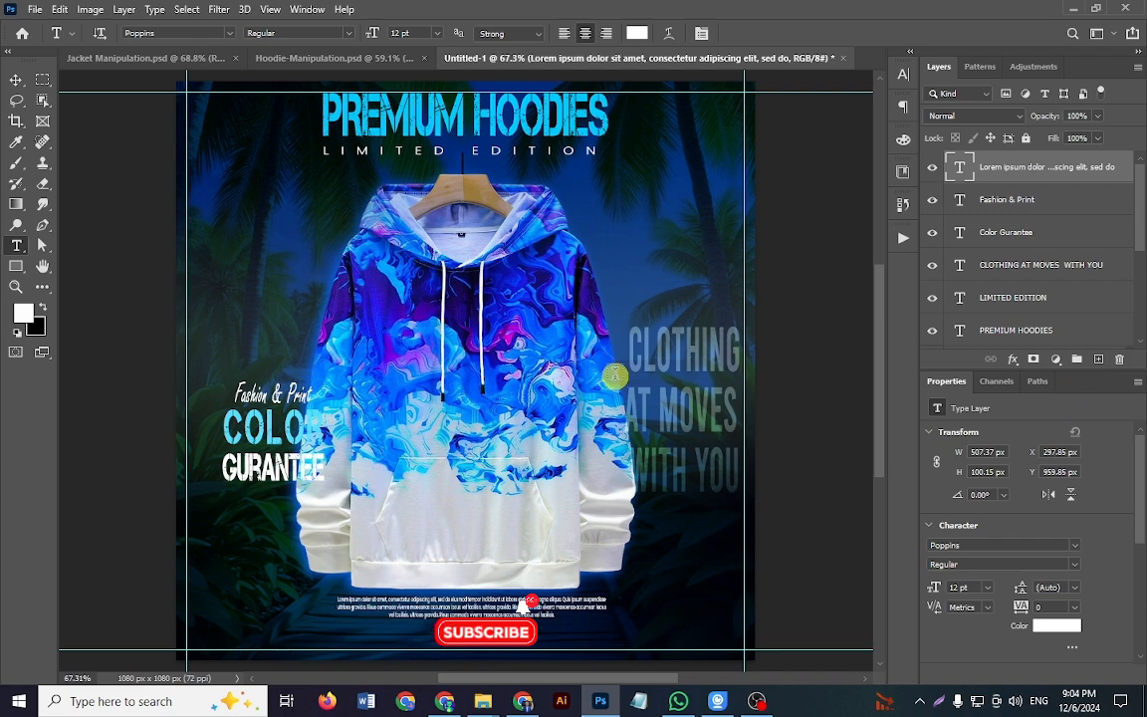
left_click(17, 80)
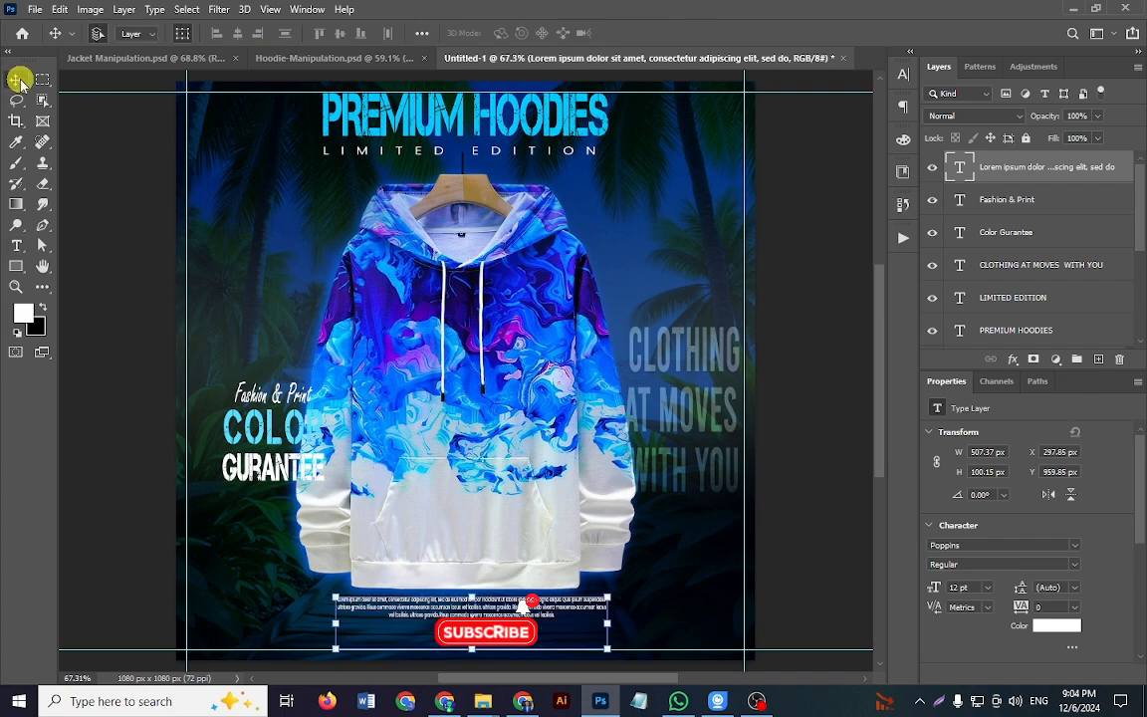
Step: Show the Stylish and FABRICS text layers in Hoodie-Manipulation.psd and copy both into Untitled-1
left_click(311, 60)
scroll(996, 299, "down", 1)
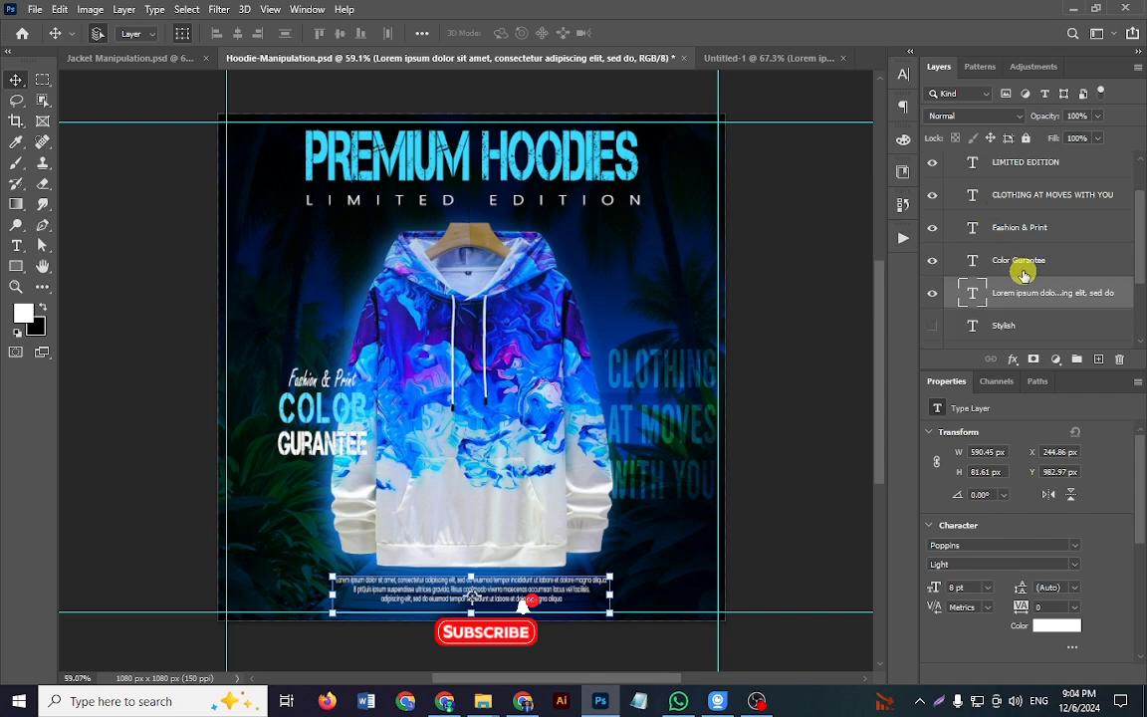
scroll(1025, 274, "down", 1)
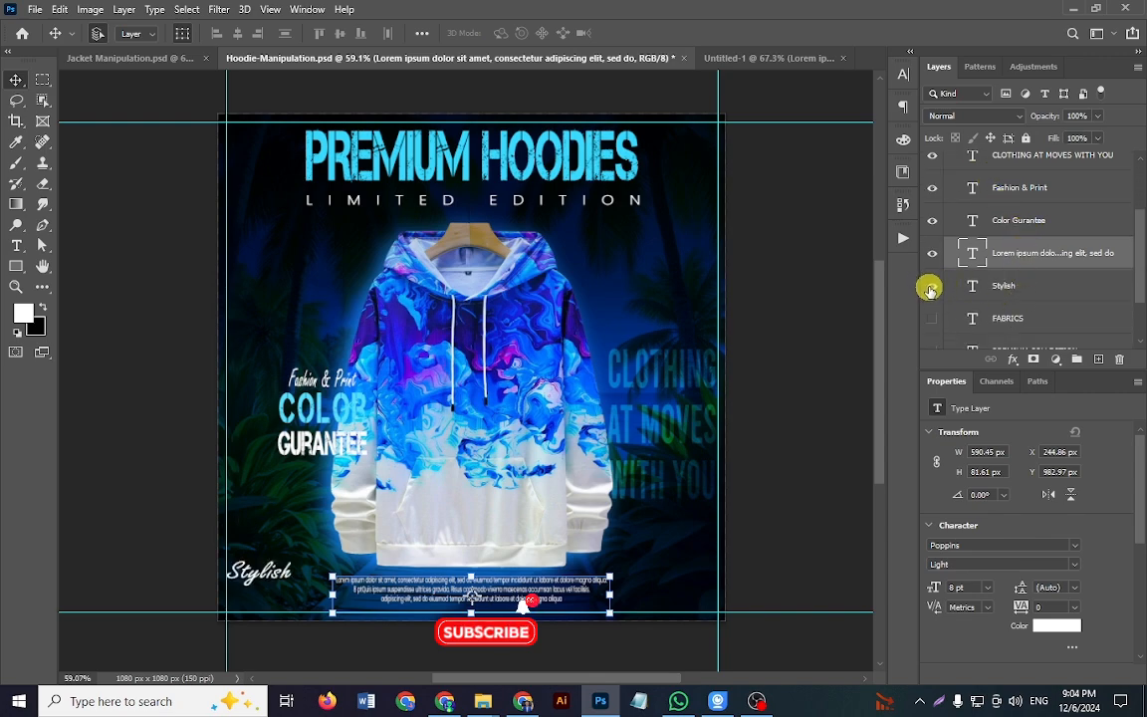
left_click(933, 318)
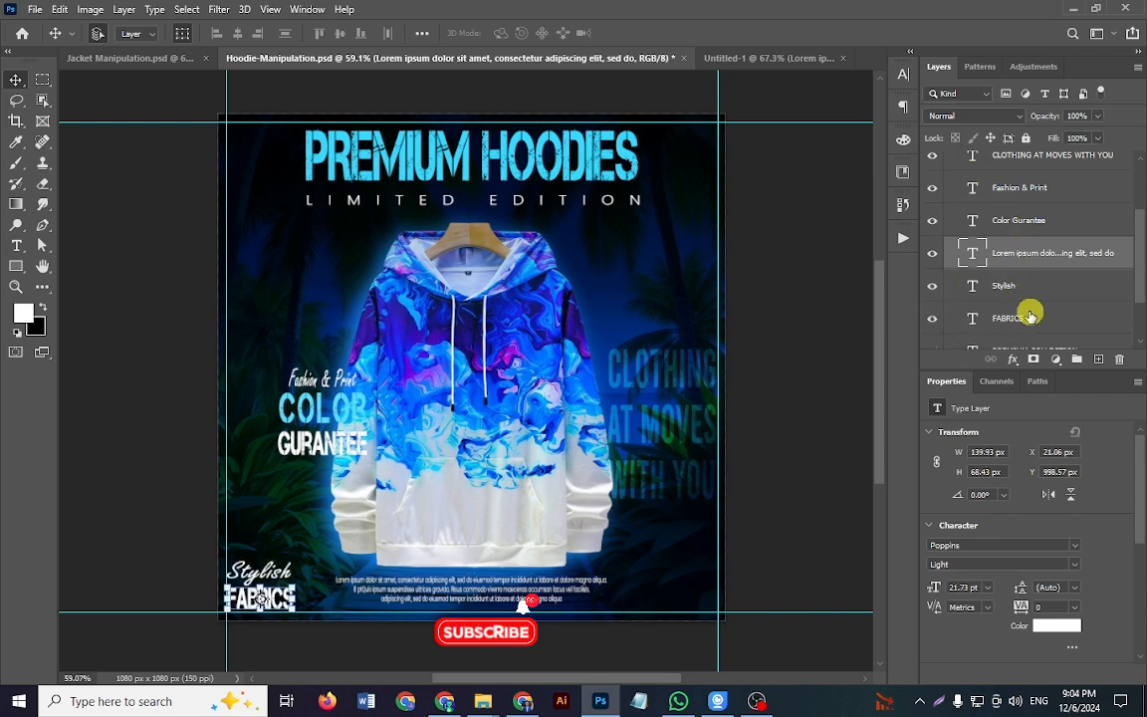
left_click(1025, 314)
left_click(1025, 295, "shift")
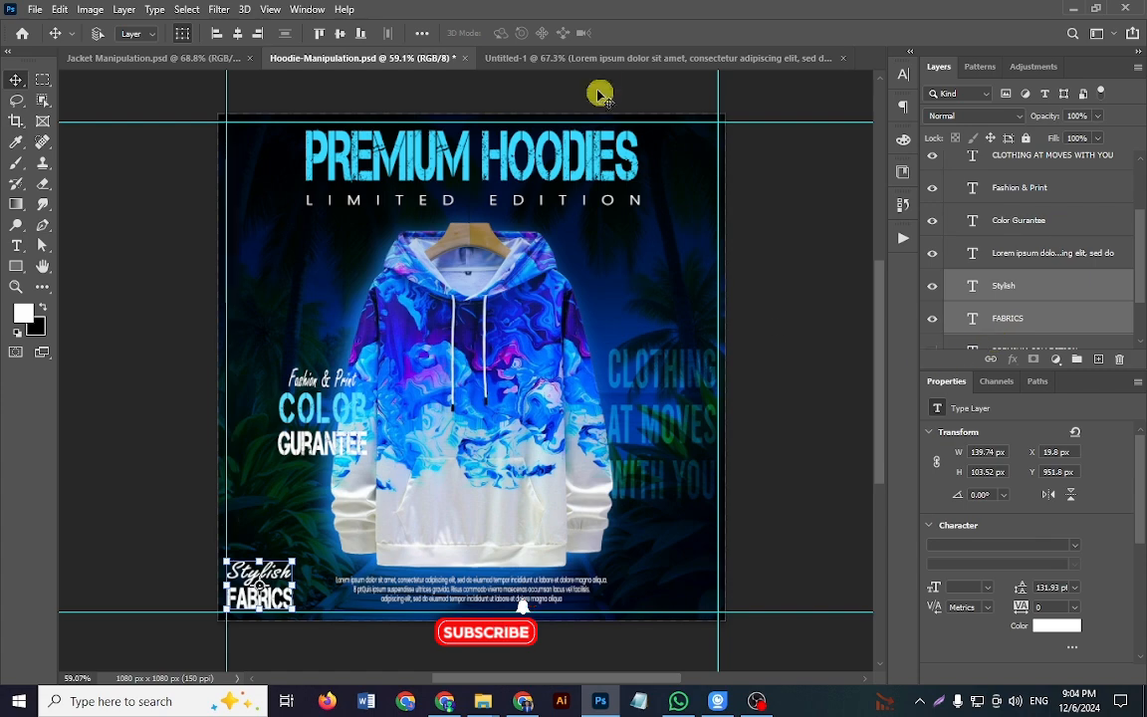
left_click(597, 61)
key("ctrl+v")
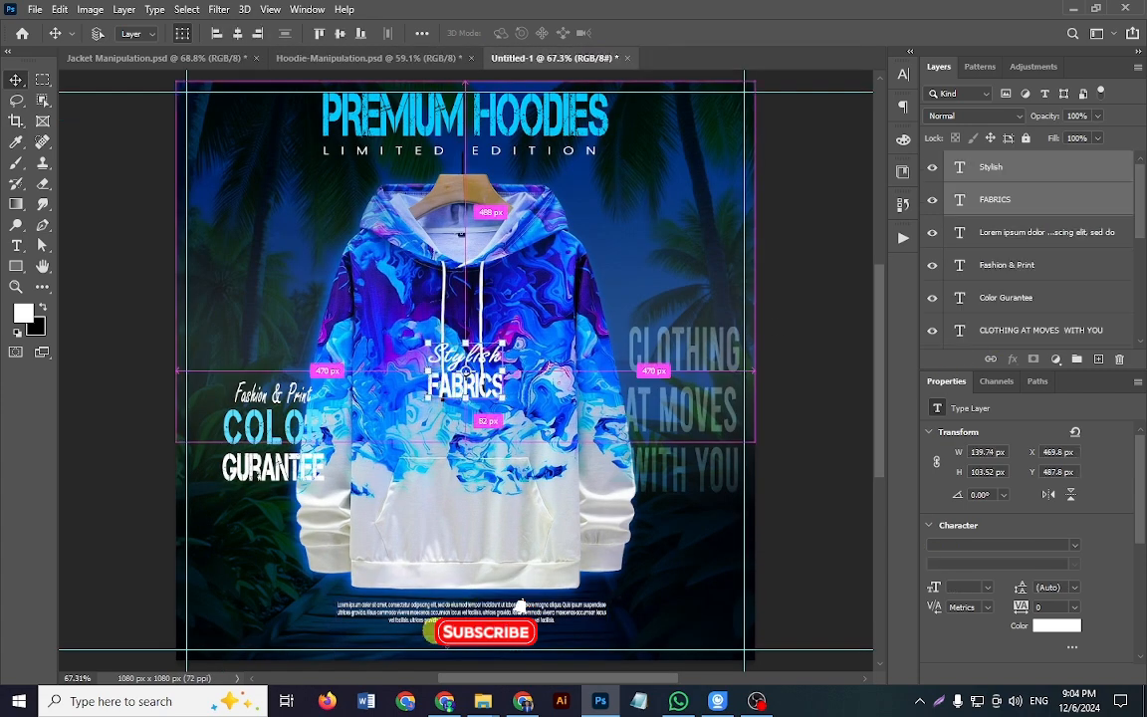
Step: Move the Stylish and FABRICS texts together to the poster's lower-left corner, against the margin guides
key("ctrl+t")
left_click_drag(482, 390, 249, 640)
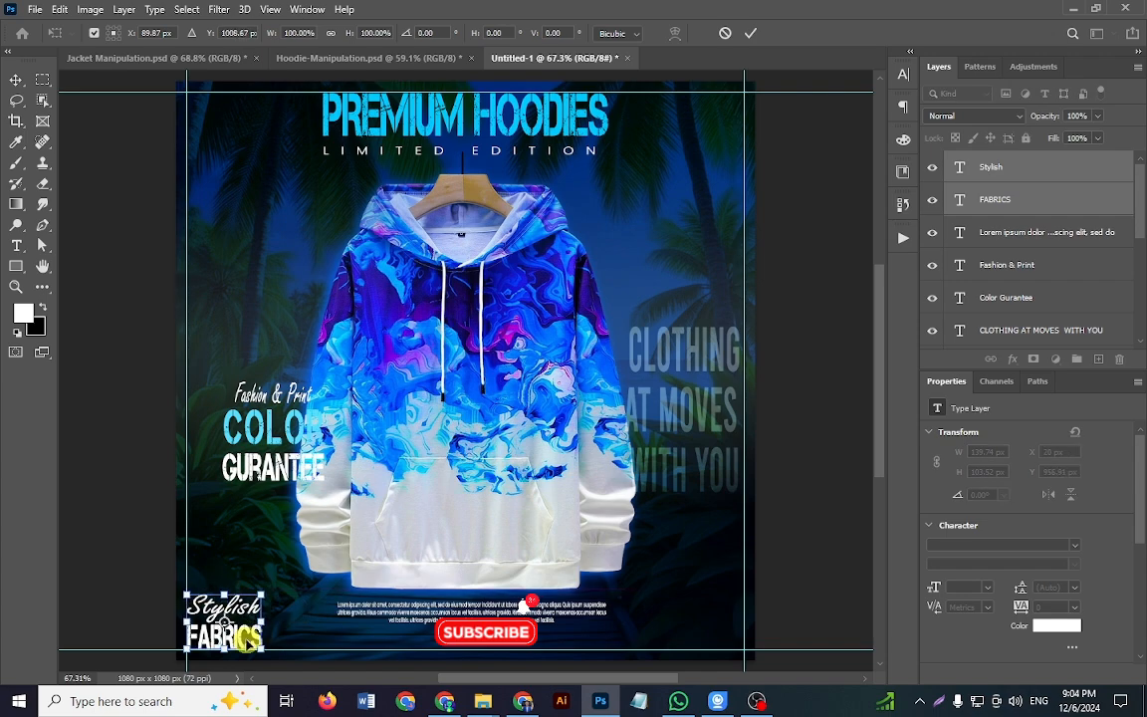
key("Return")
Step: Check the font settings of the Stylish and FABRICS texts one after the other, leaving them unaltered
left_click(239, 563)
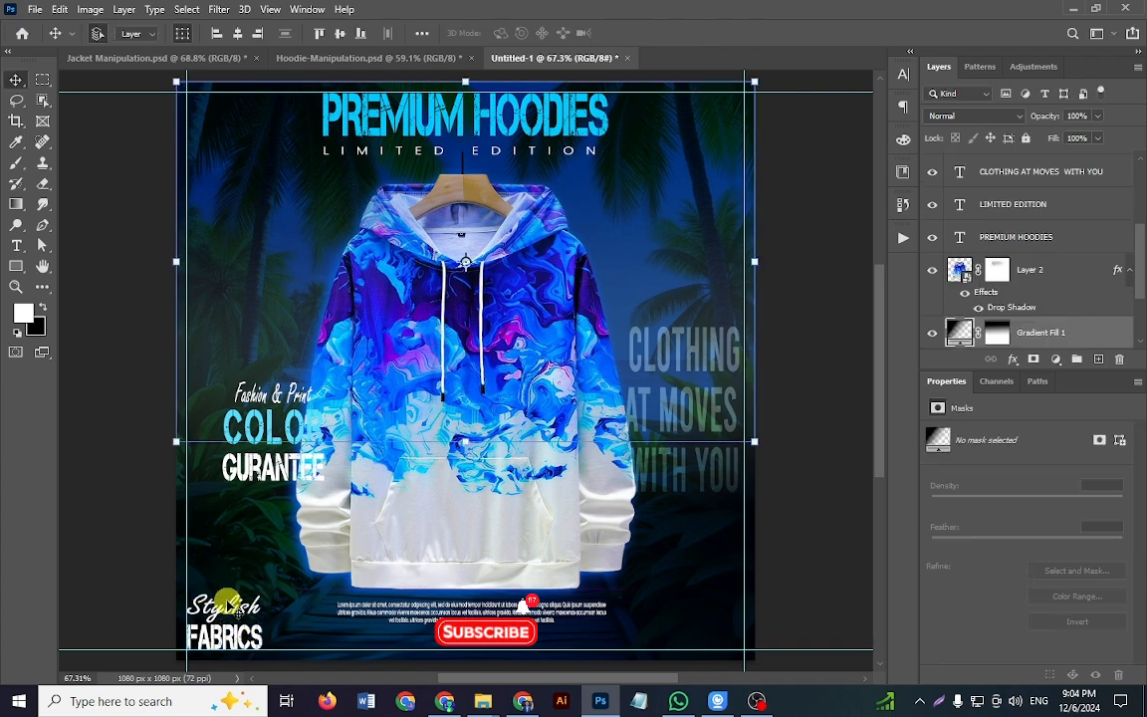
left_click(254, 610)
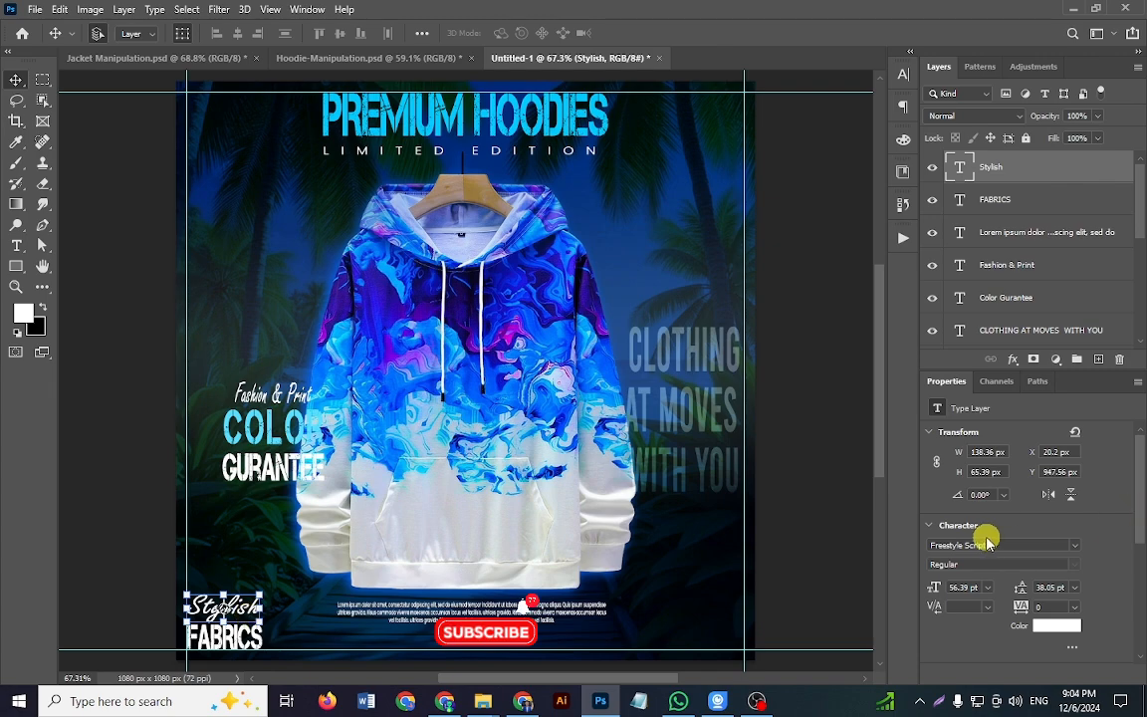
left_click(243, 641)
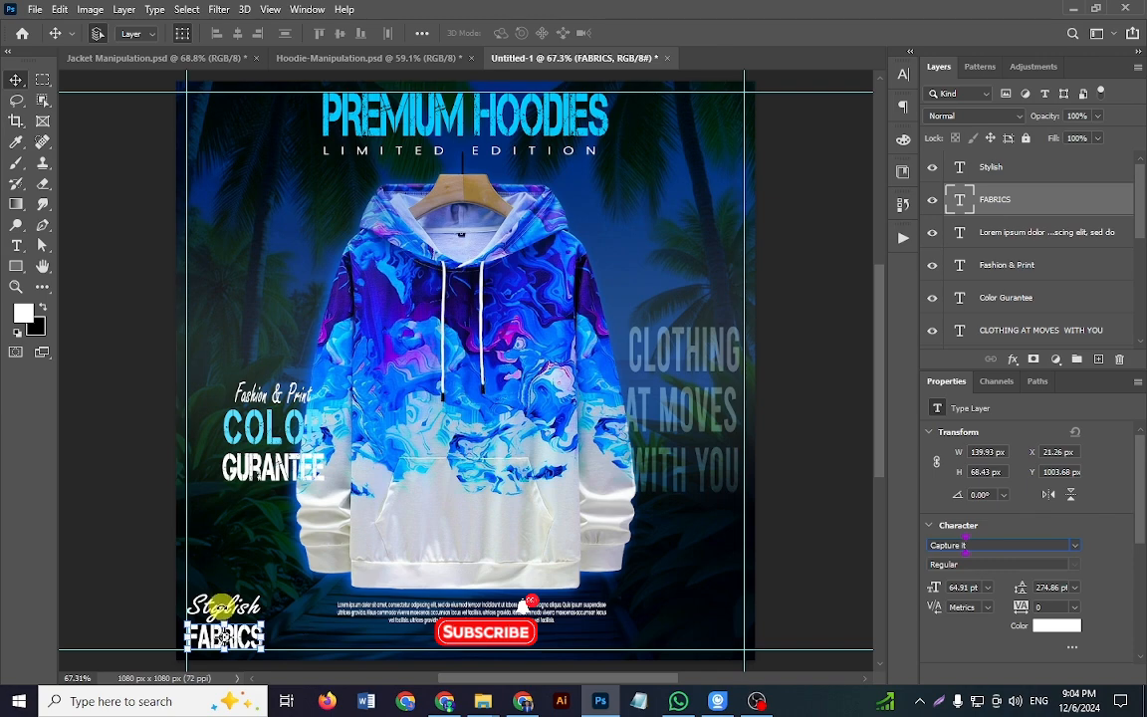
key("ctrl+t")
key("Return")
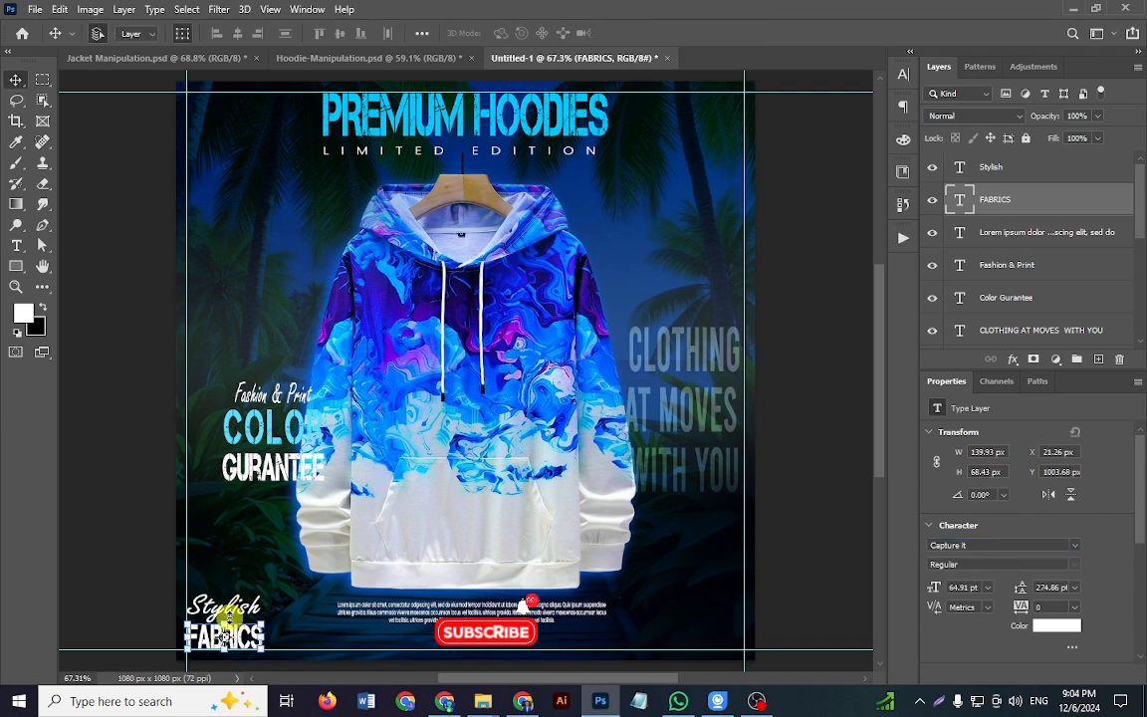
left_click(154, 524)
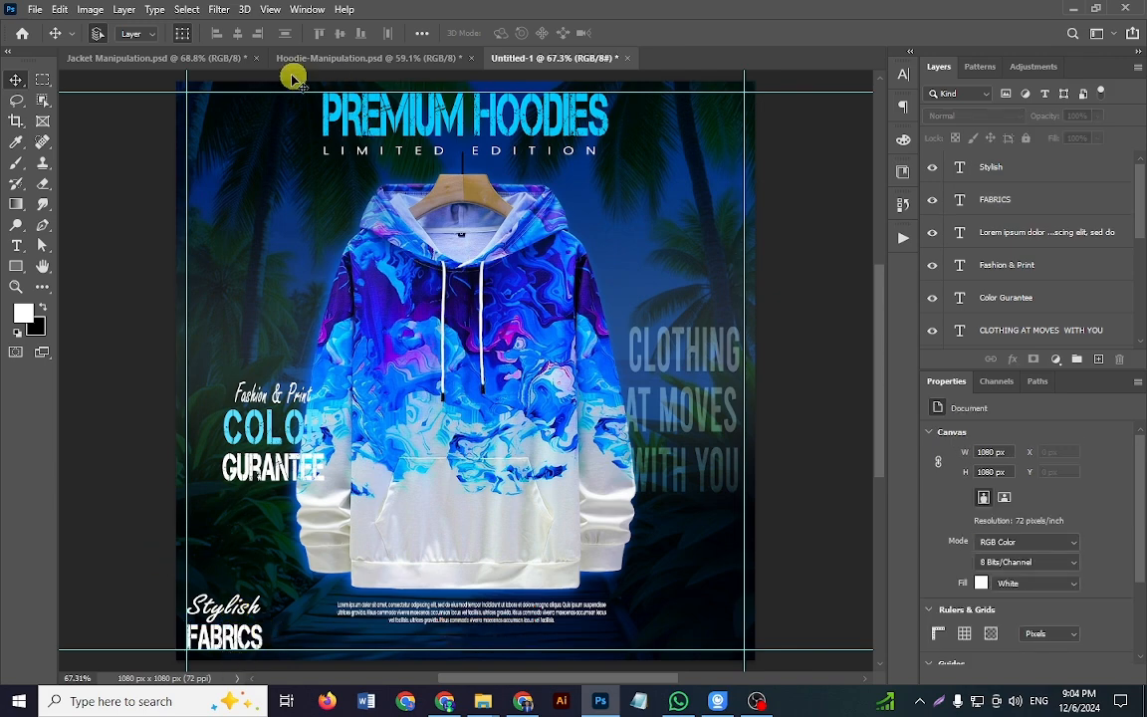
Step: Show the PREMIUM COLLECTION text in Hoodie-Manipulation.psd, copy it into Untitled-1 and place it in the poster's lower-right corner against the guides
left_click(314, 56)
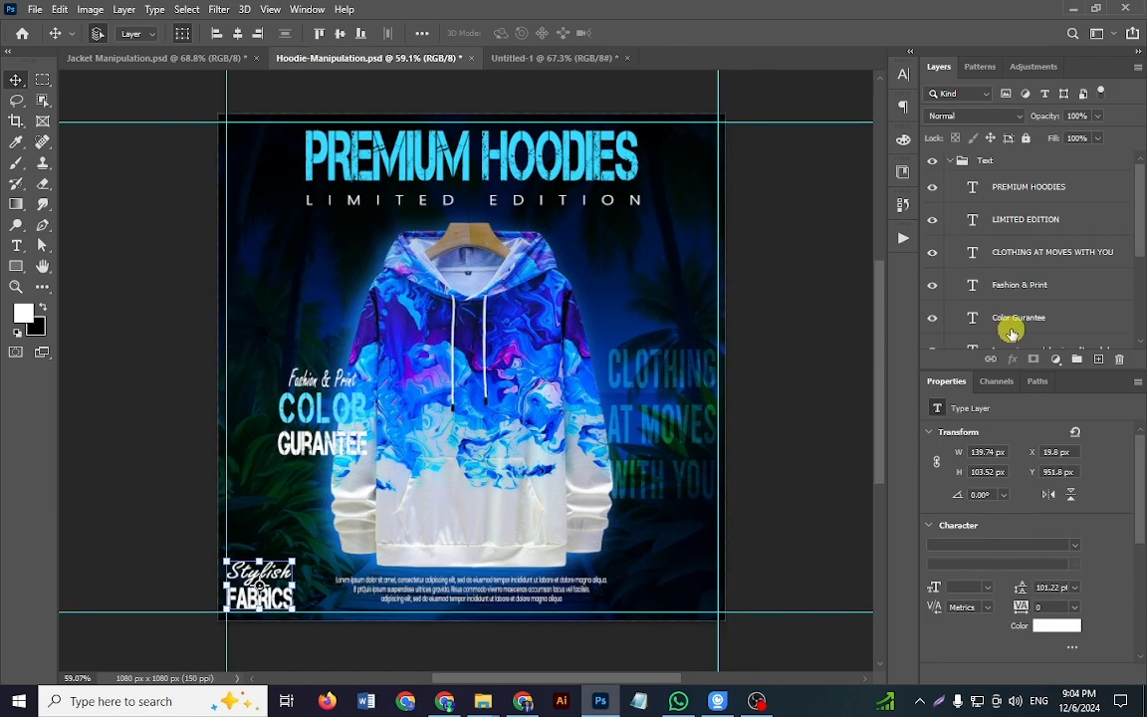
scroll(1031, 239, "down", 5)
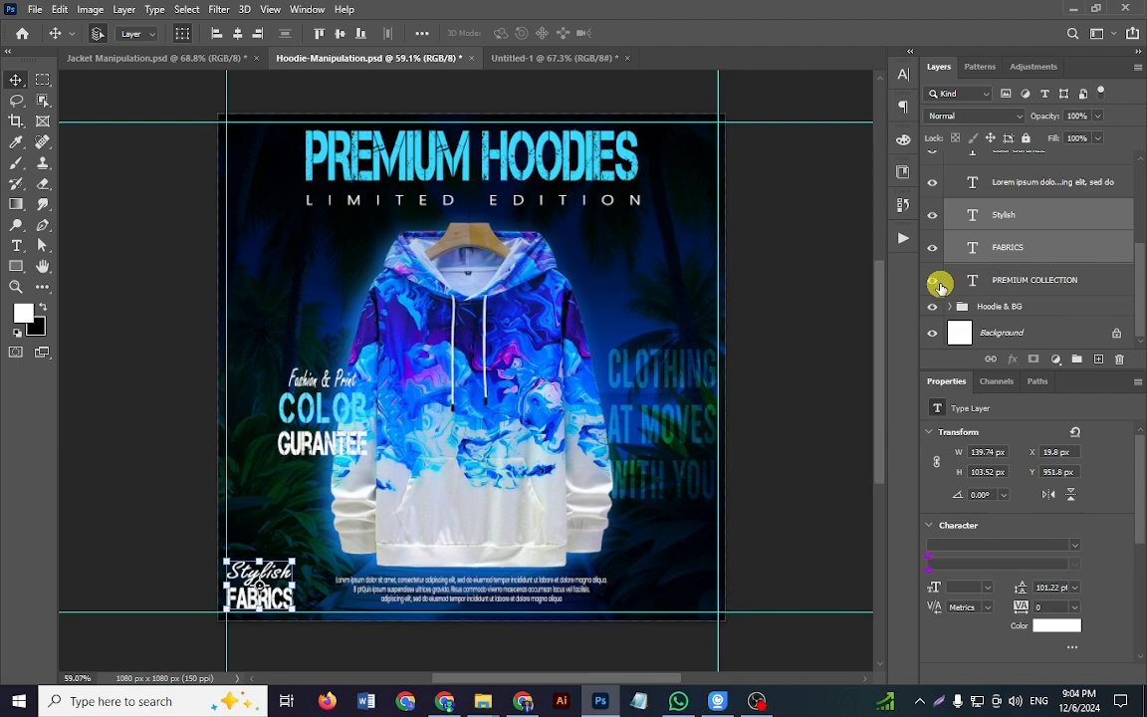
left_click(934, 281)
left_click(1036, 274)
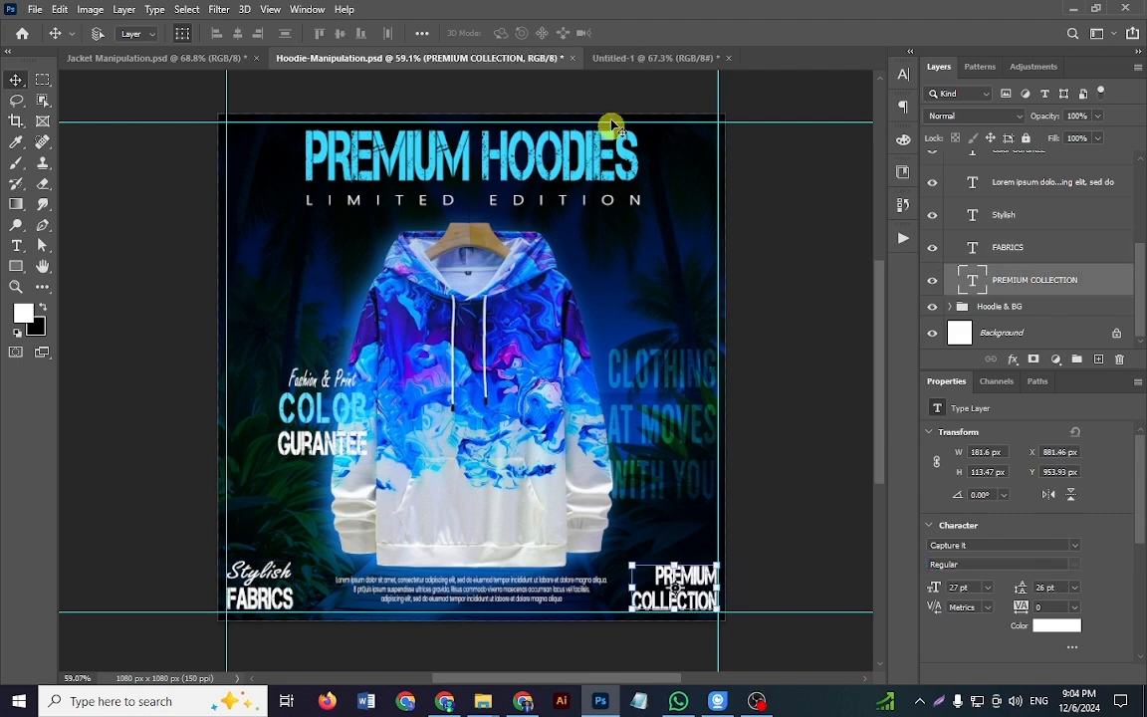
left_click(613, 56)
key("ctrl+v")
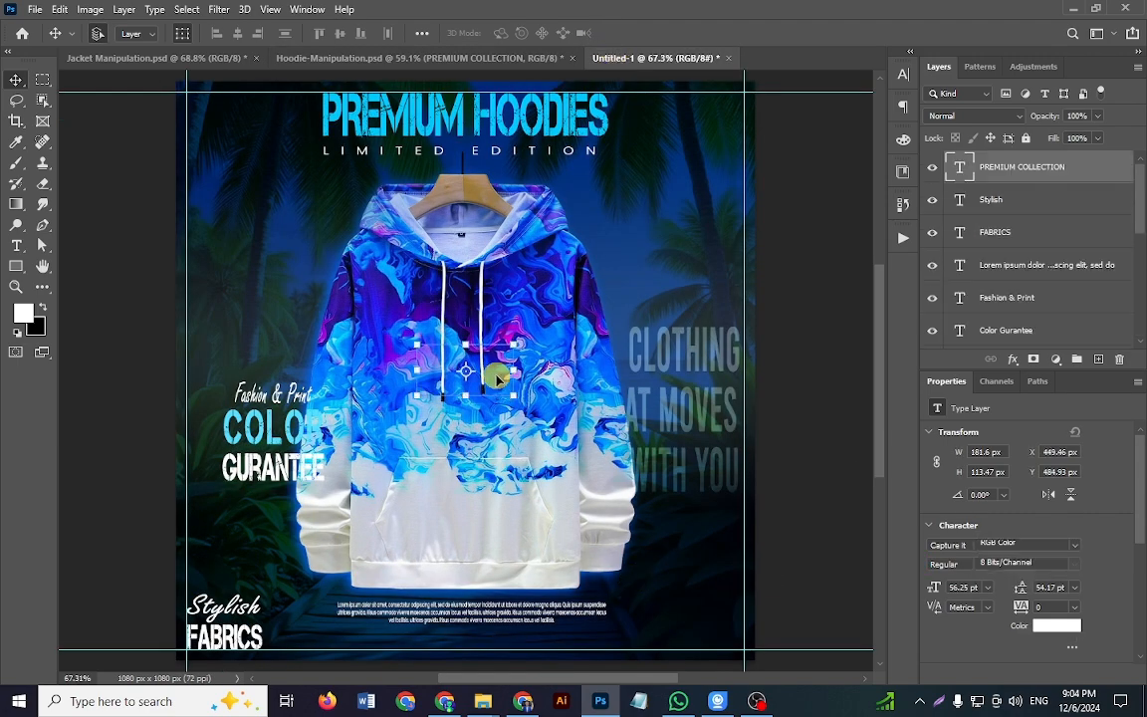
left_click_drag(500, 381, 731, 623)
scroll(993, 583, "down", 1)
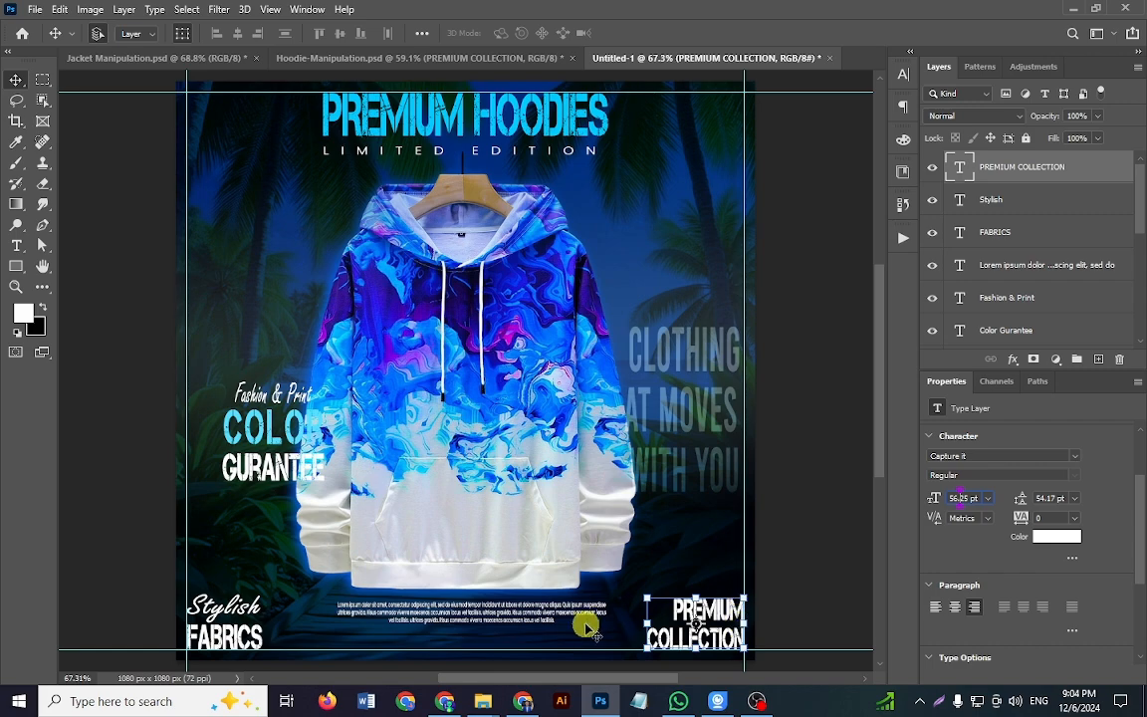
Step: Nudge the Lorem ipsum paragraph slightly down beneath the hoodie and deselect it
left_click(526, 610)
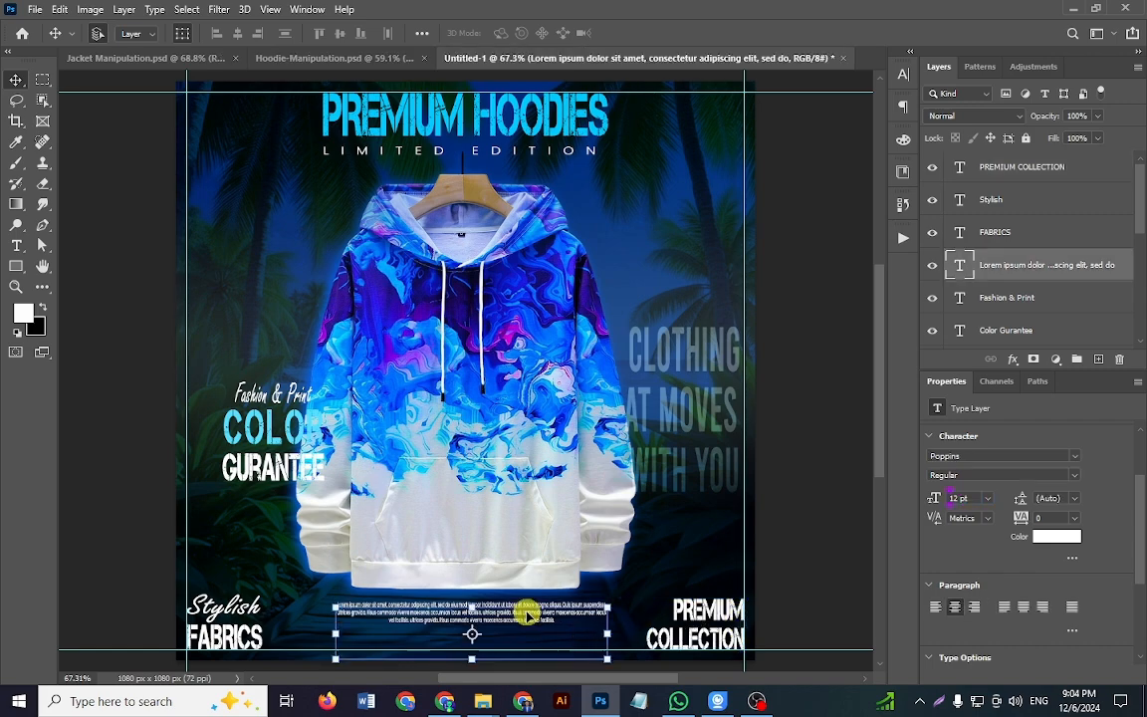
key("shift+Down")
key("shift+Down")
key("shift+Up")
key("Up")
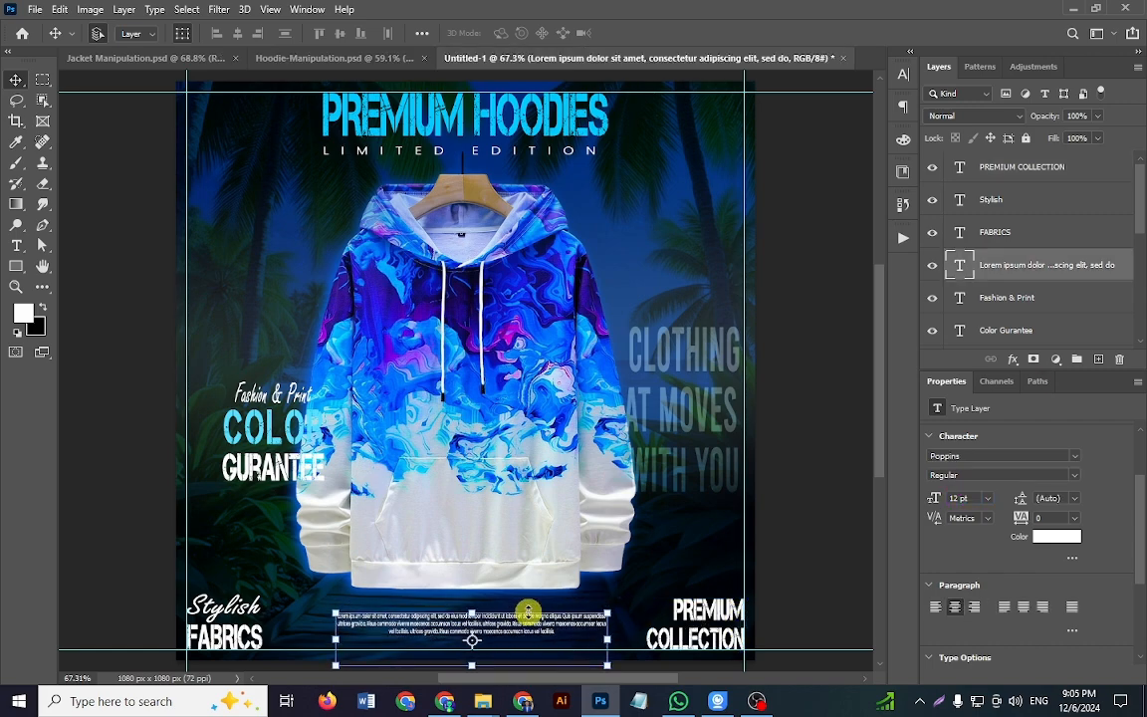
left_click(843, 500)
key("ctrl+0")
left_click_drag(586, 511, 517, 531)
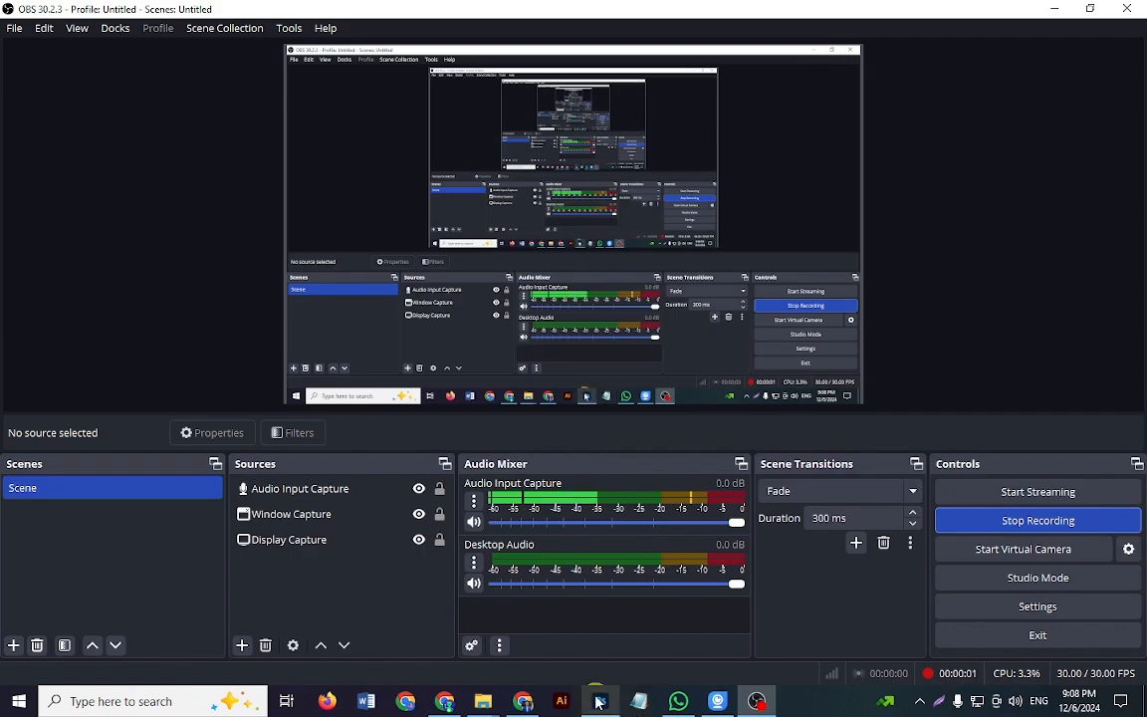
Step: Switch from OBS to Photoshop and look over the city street background in Jacket Manipulation.psd
left_click(597, 703)
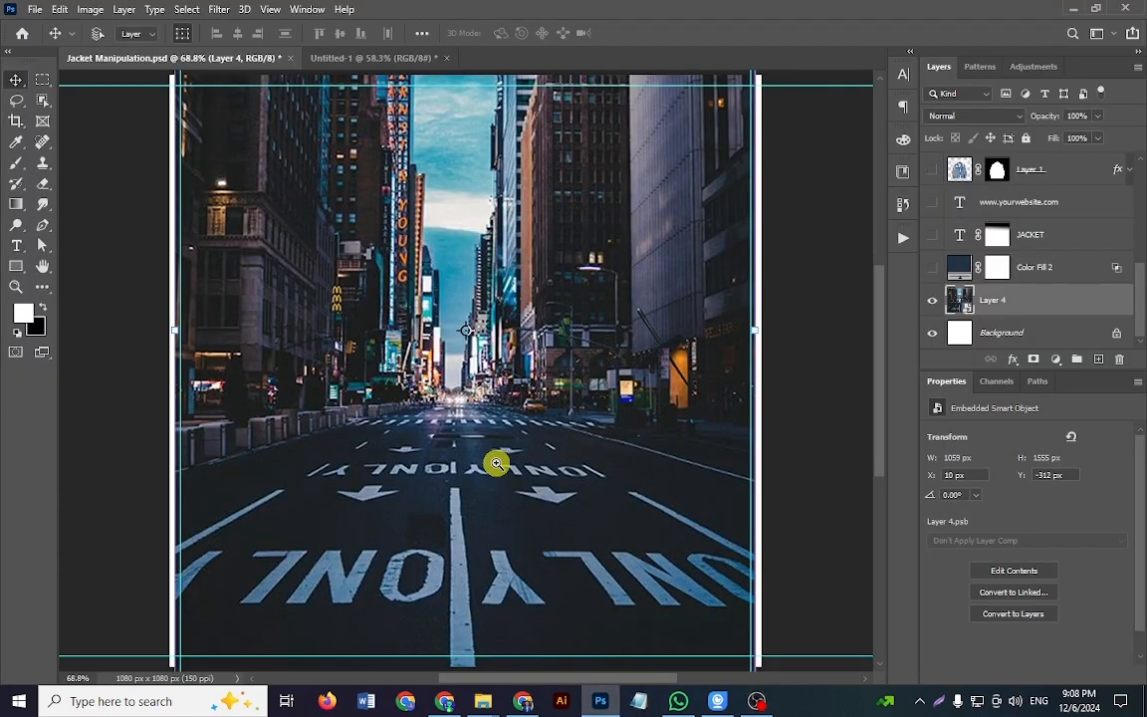
left_click_drag(494, 461, 453, 463)
scroll(453, 463, "down", 1)
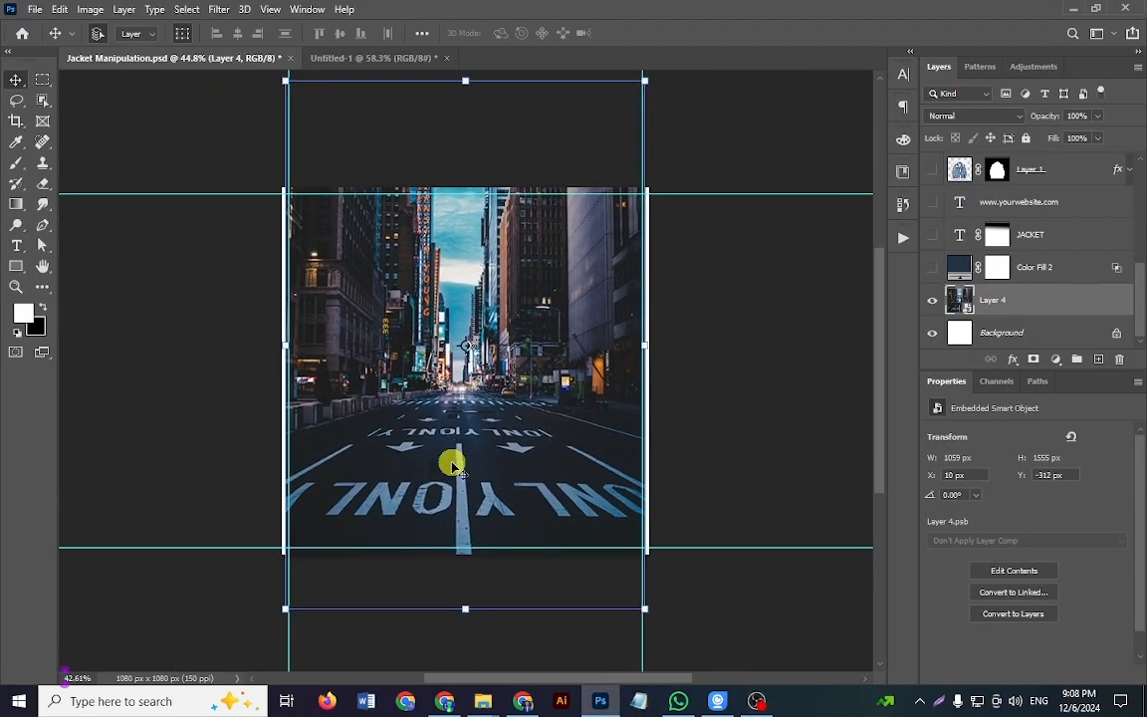
left_click(720, 400)
key("ctrl+0")
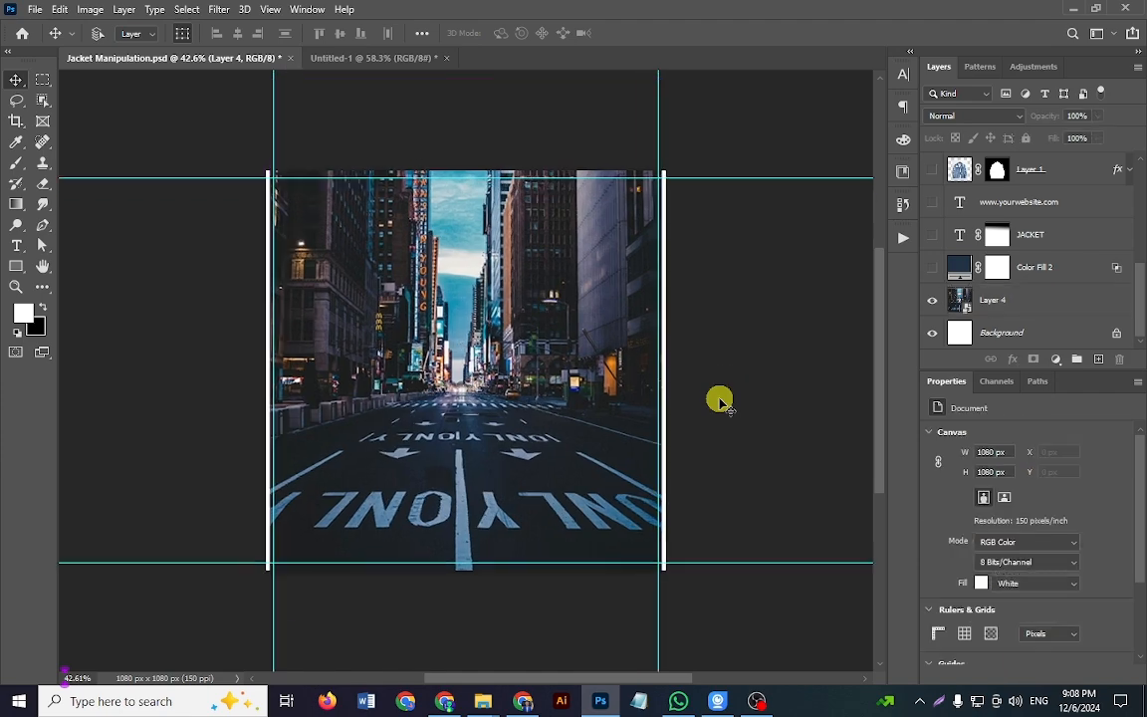
left_click_drag(556, 485, 523, 480)
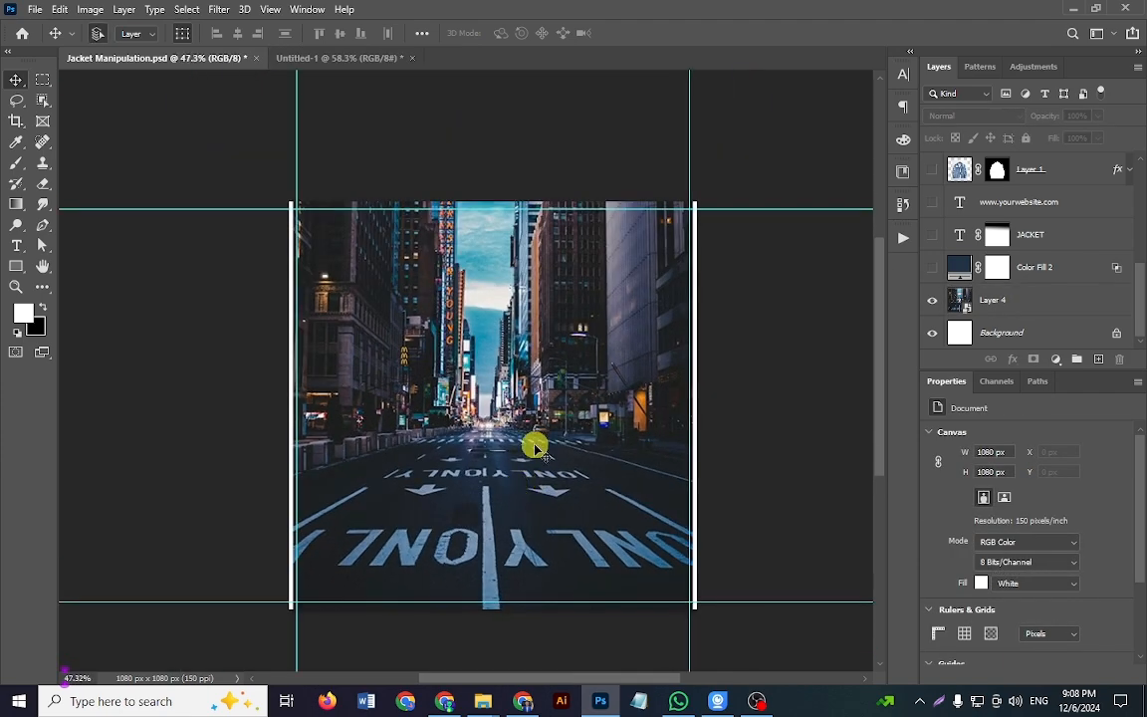
left_click(533, 444)
scroll(569, 443, "down", 2)
key("ctrl+0")
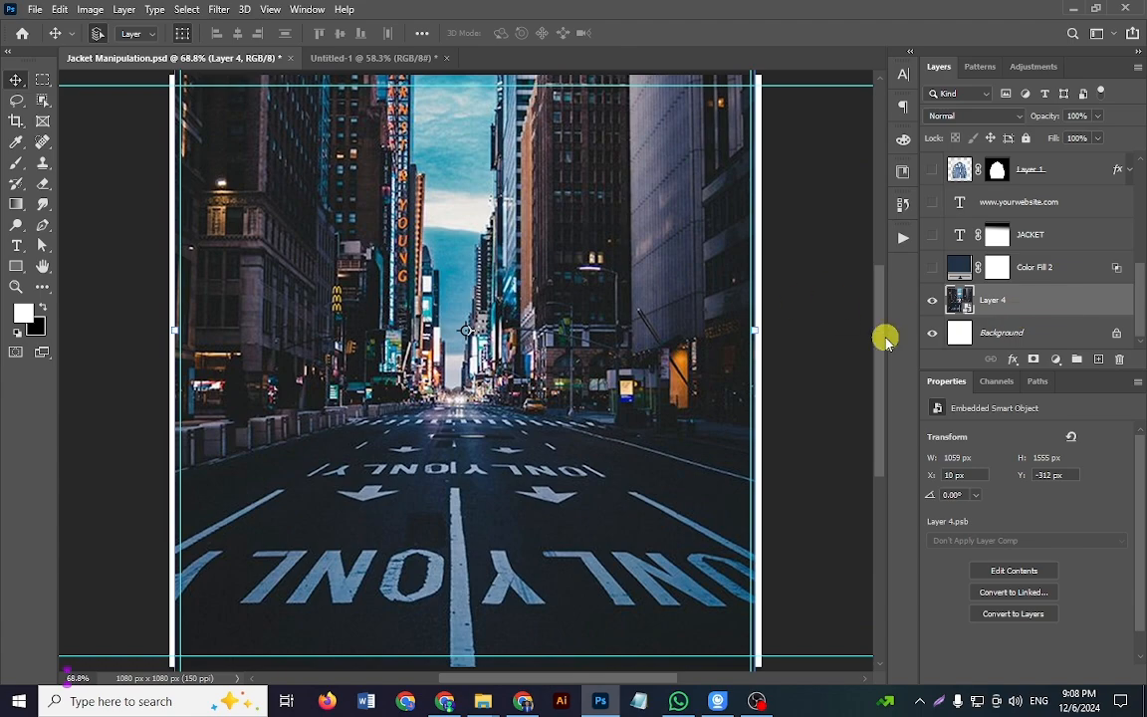
Step: Create a new 1080 x 1080 px RGB document at 72 pixels/inch with a white background
key("ctrl+n")
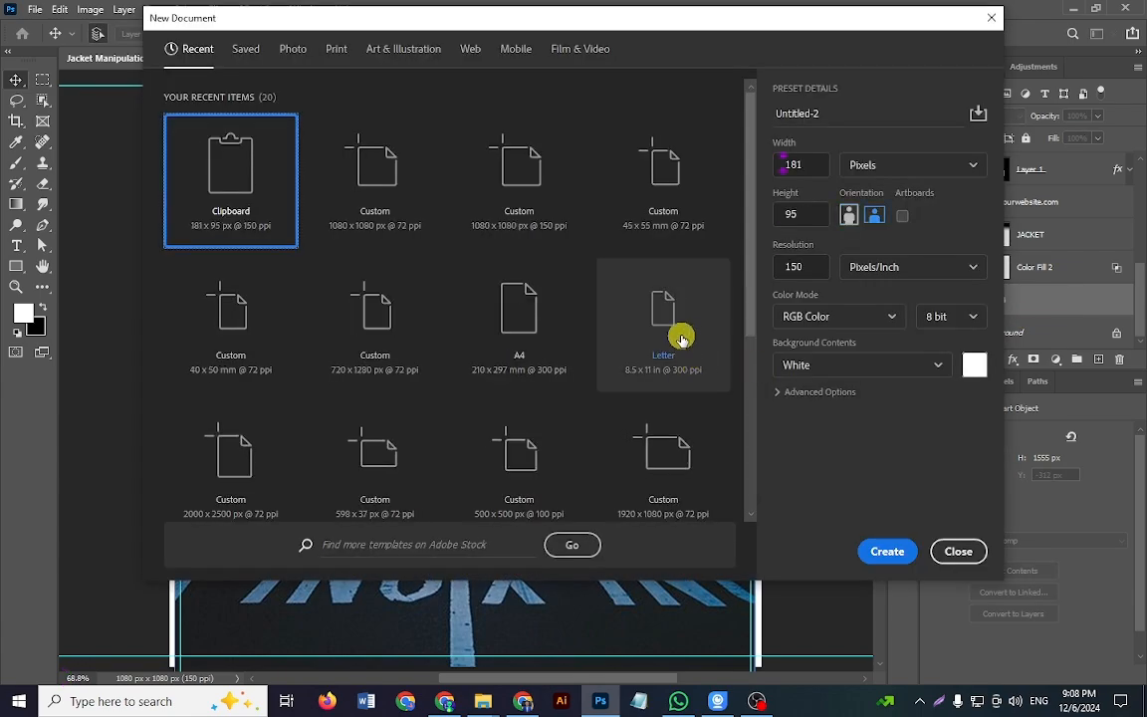
left_click(404, 214)
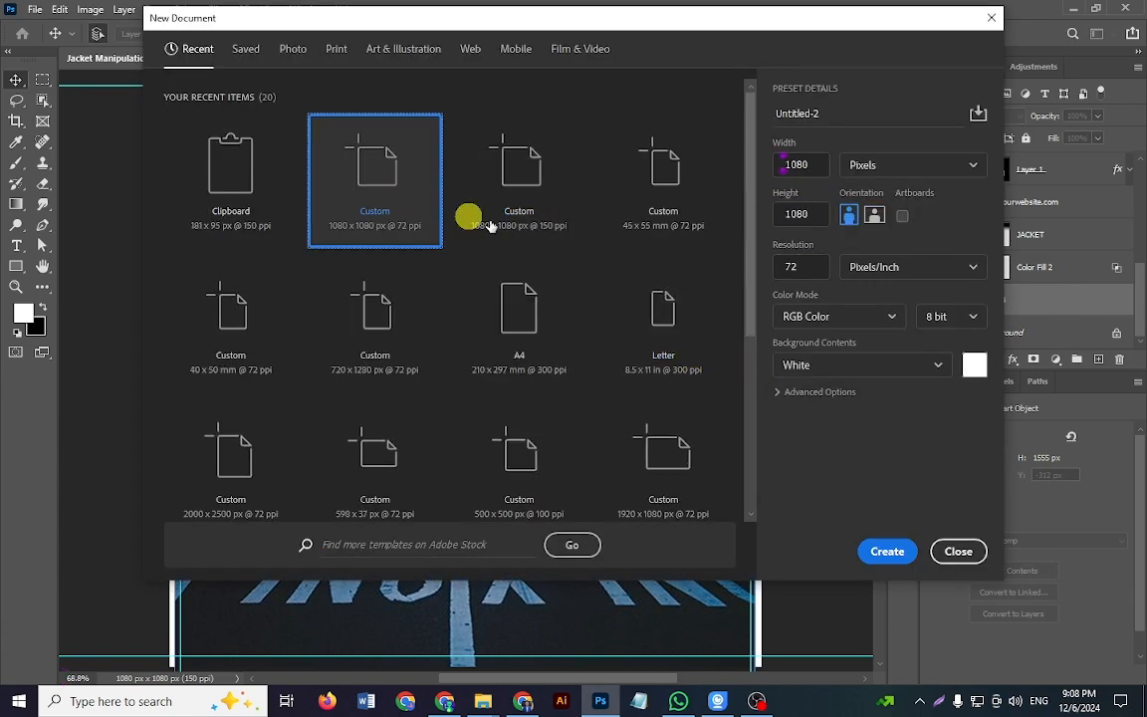
key("Tab")
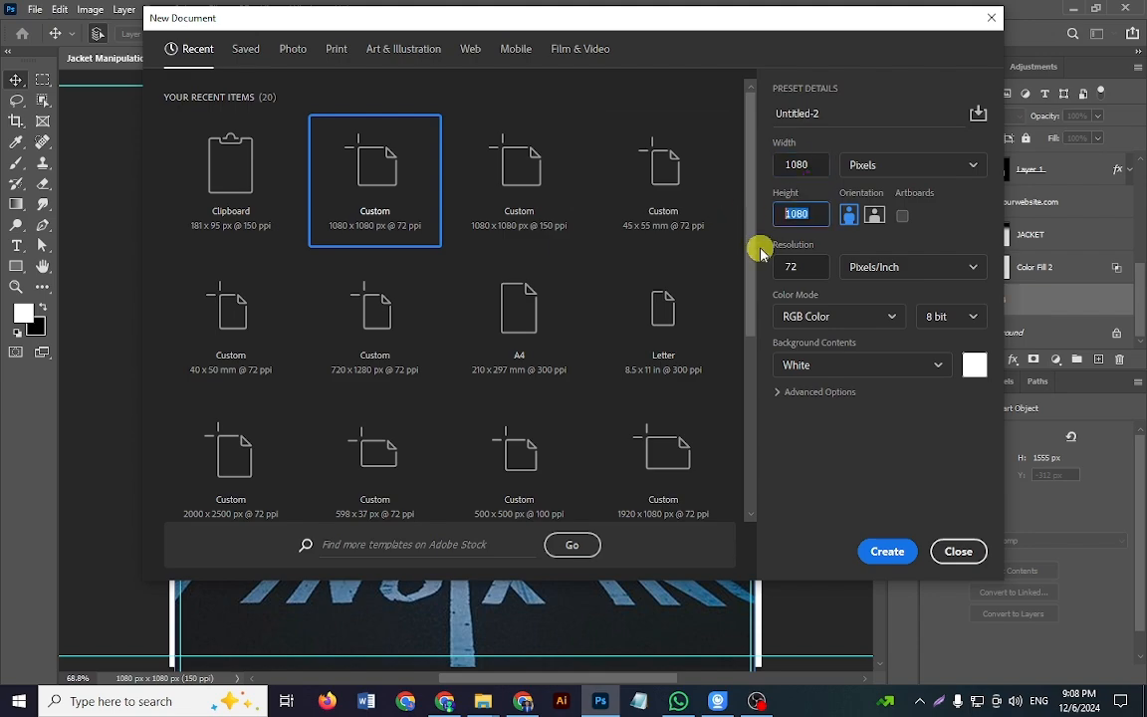
key("Tab")
left_click(892, 546)
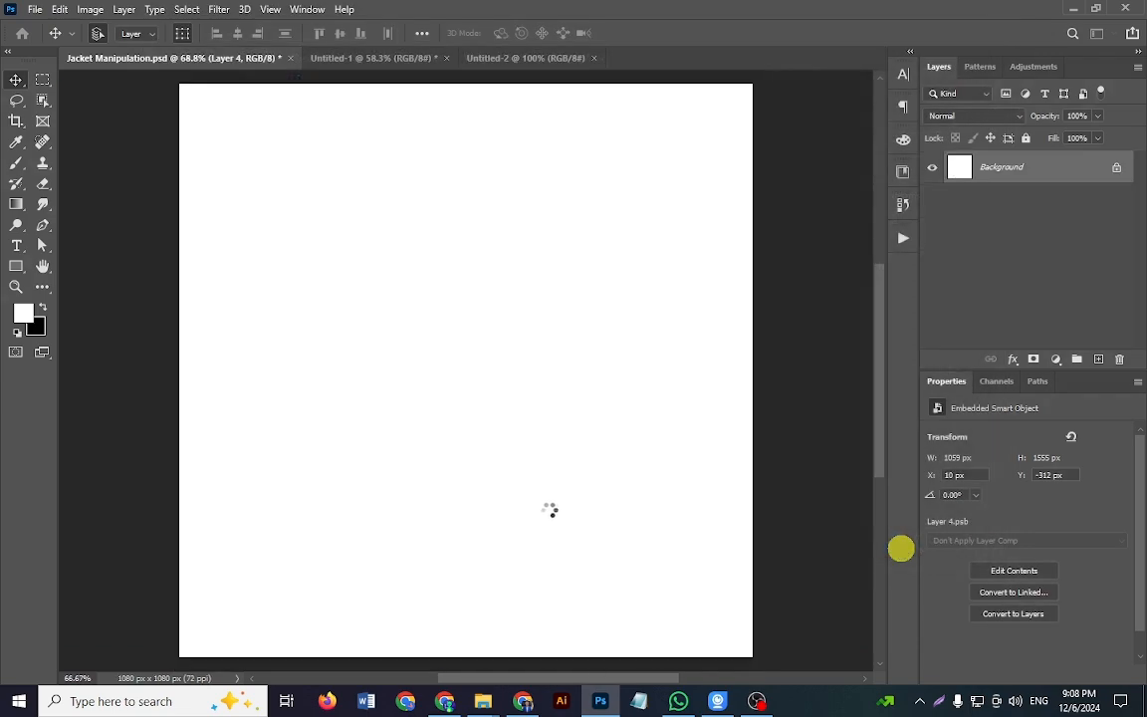
Step: Add a guide layout to Untitled-2 with 20 px margins on all four sides
left_click_drag(555, 505, 526, 480)
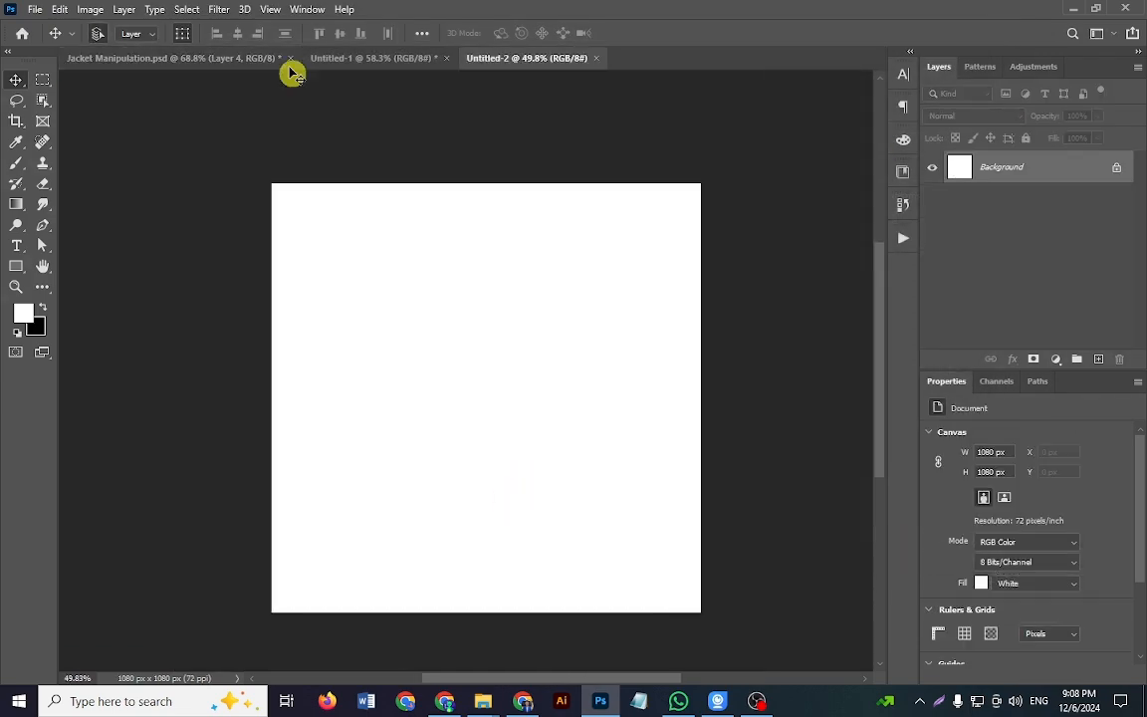
left_click(271, 9)
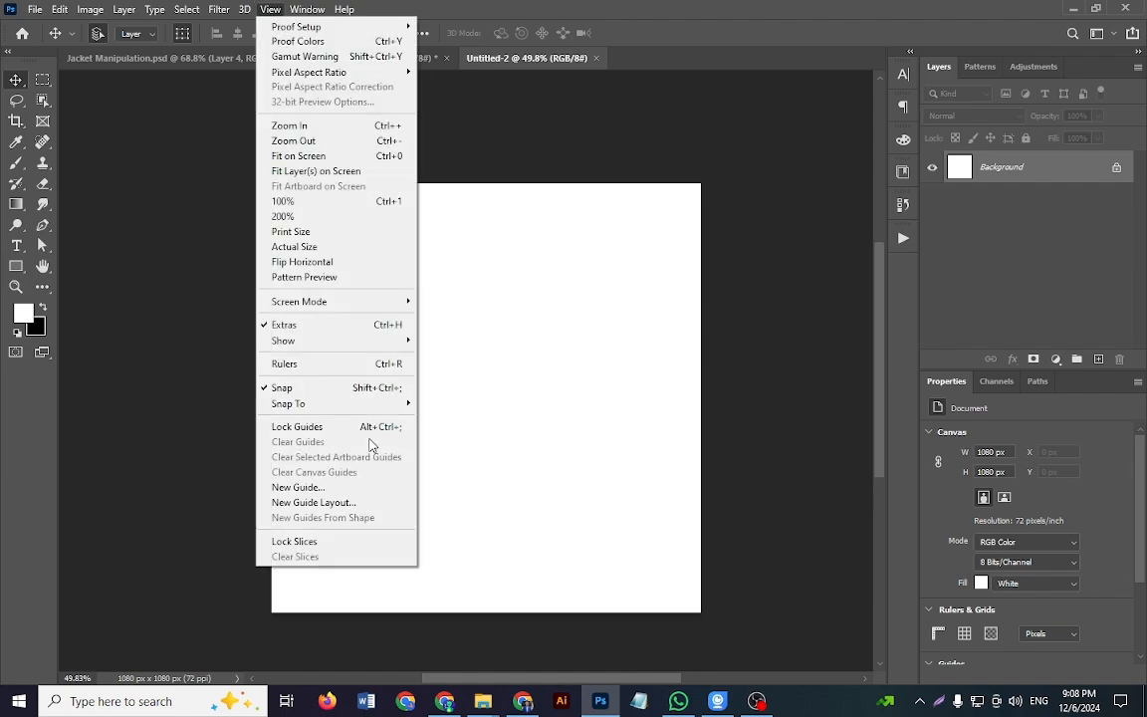
left_click(357, 502)
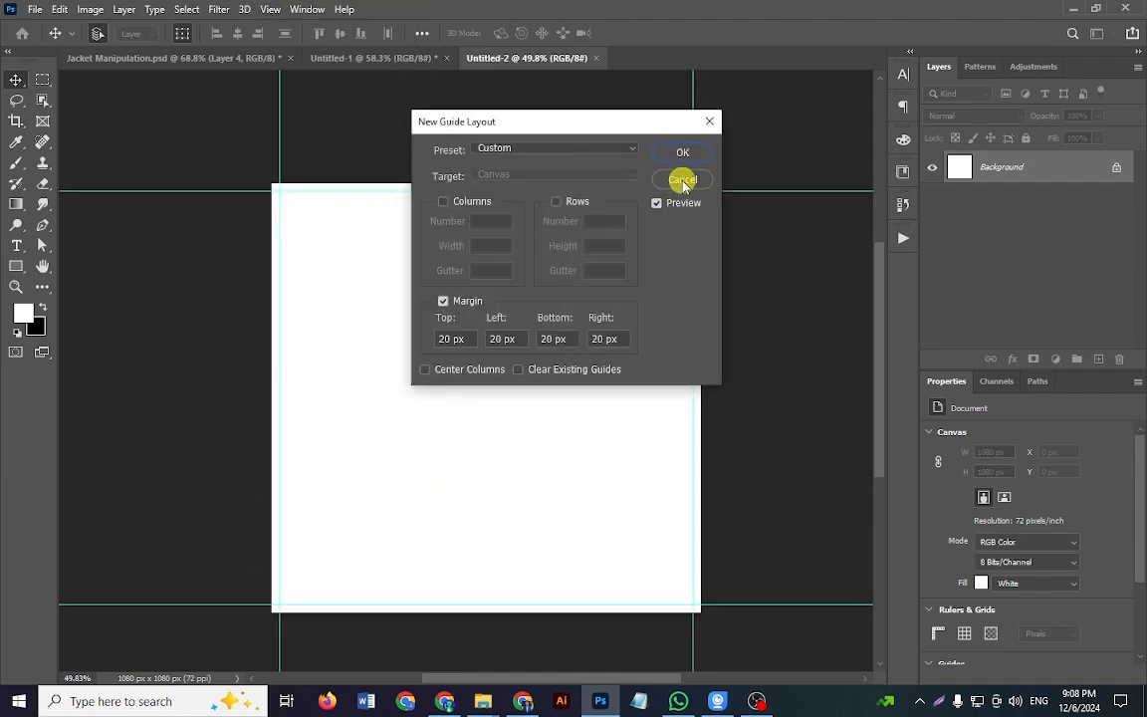
left_click(689, 153)
Step: Look over the city street reference in Jacket Manipulation.psd, switch to Chrome and search Pinterest for "city background"
left_click(369, 61)
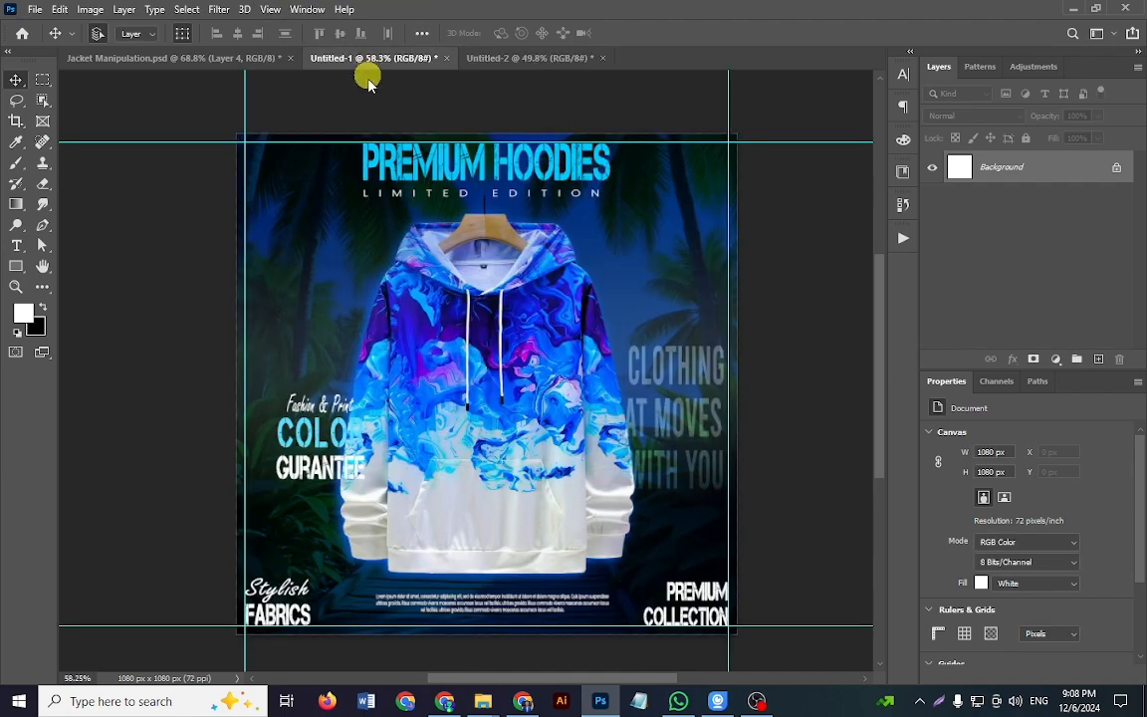
left_click(225, 57)
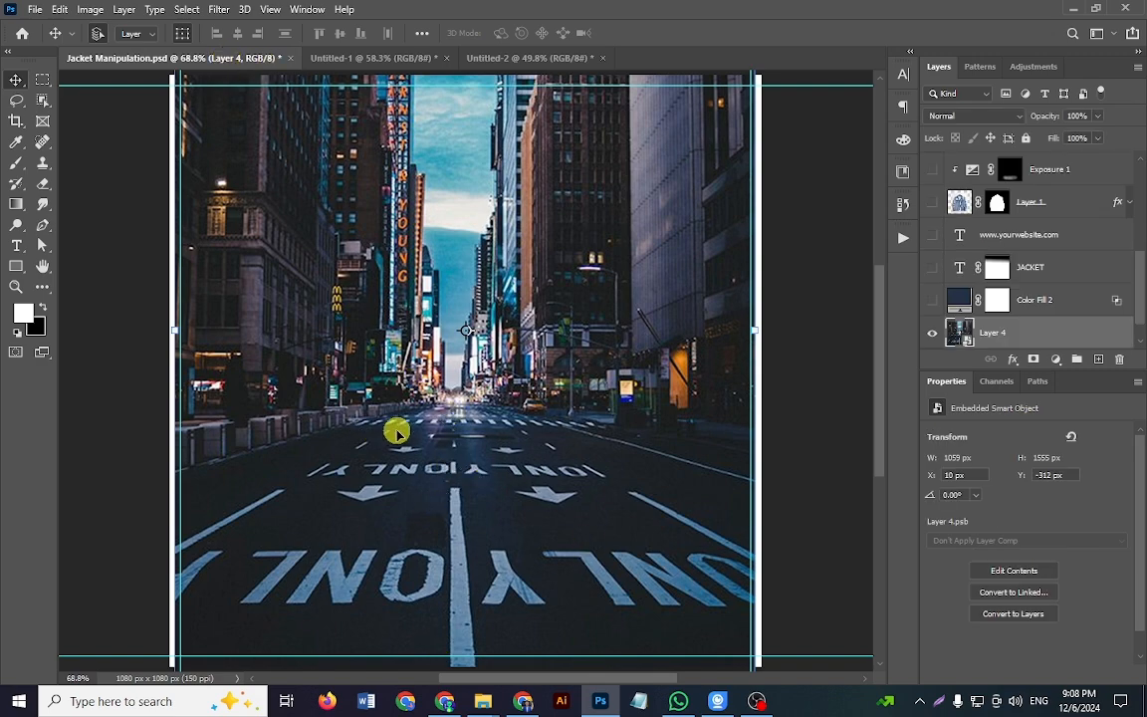
left_click(445, 701)
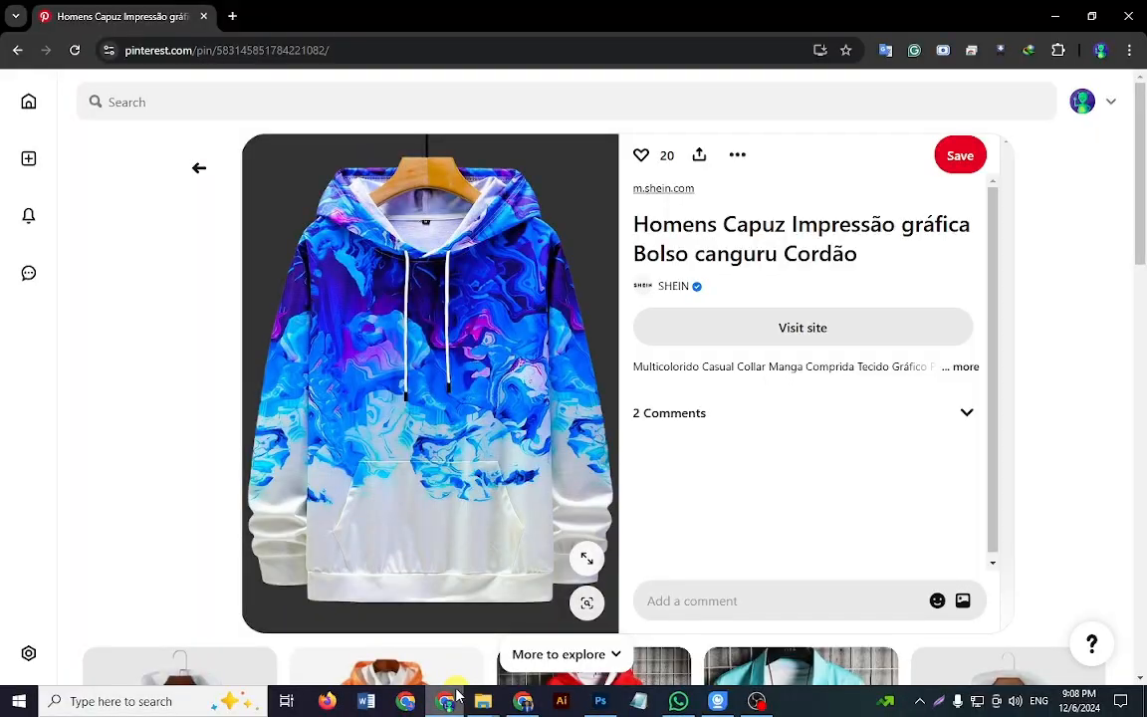
left_click(395, 100)
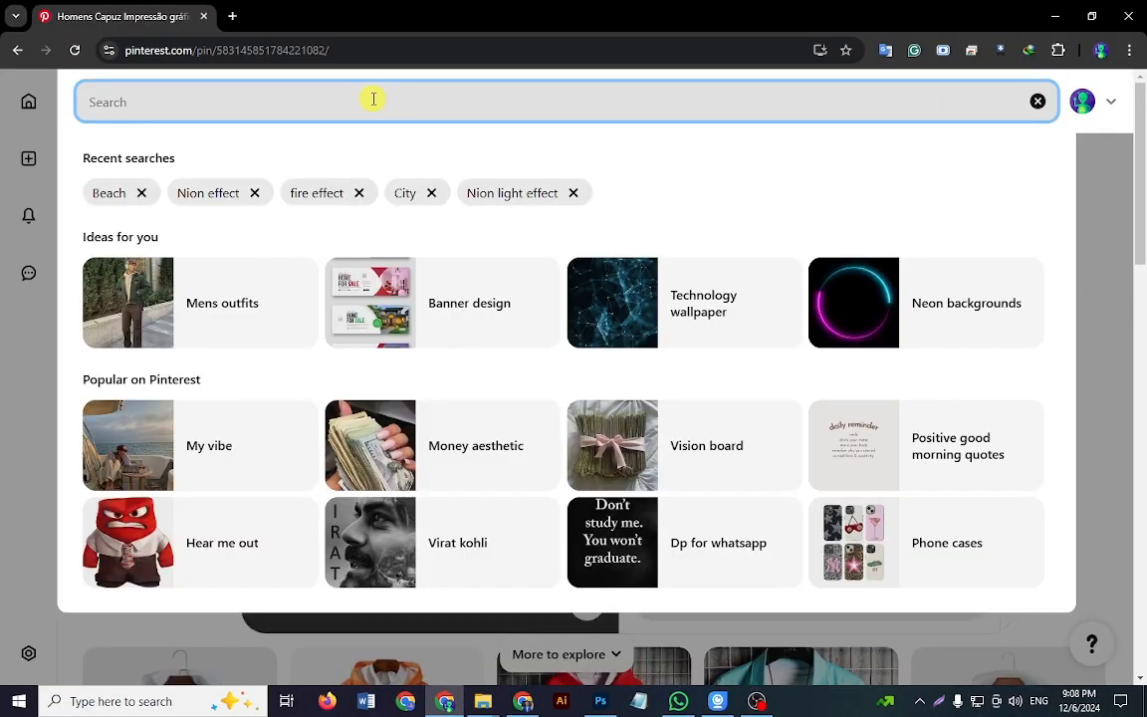
type("Road")
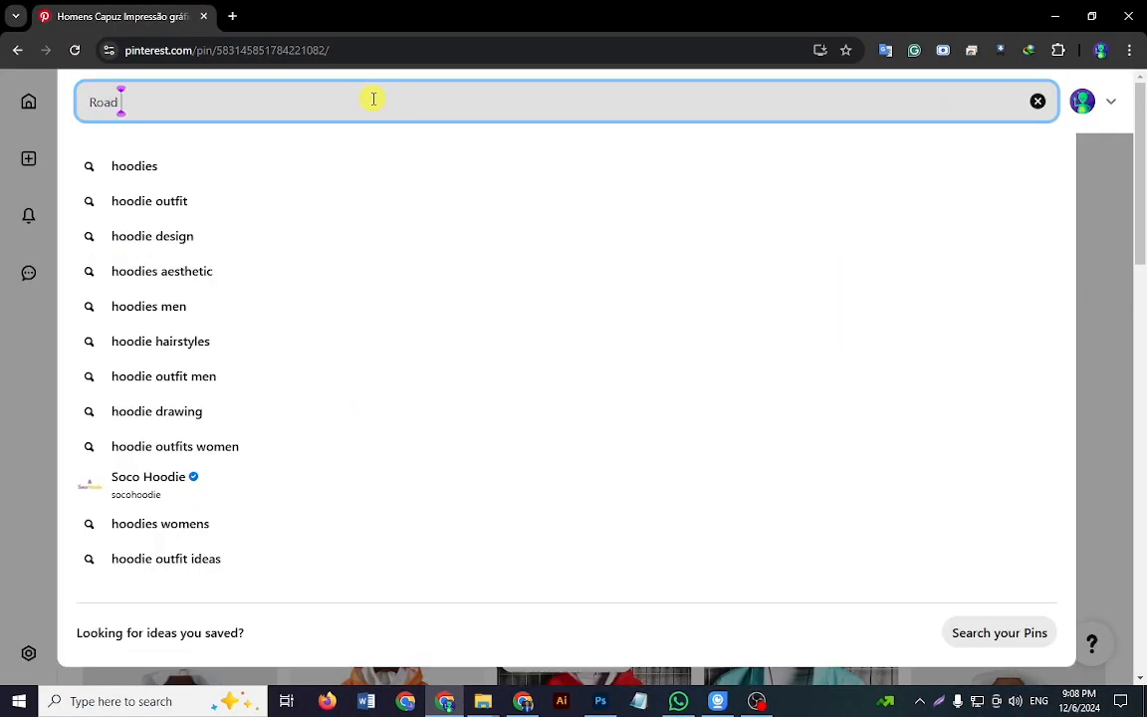
key("BackSpace")
key("BackSpace")
key("BackSpace")
key("BackSpace")
type("ci")
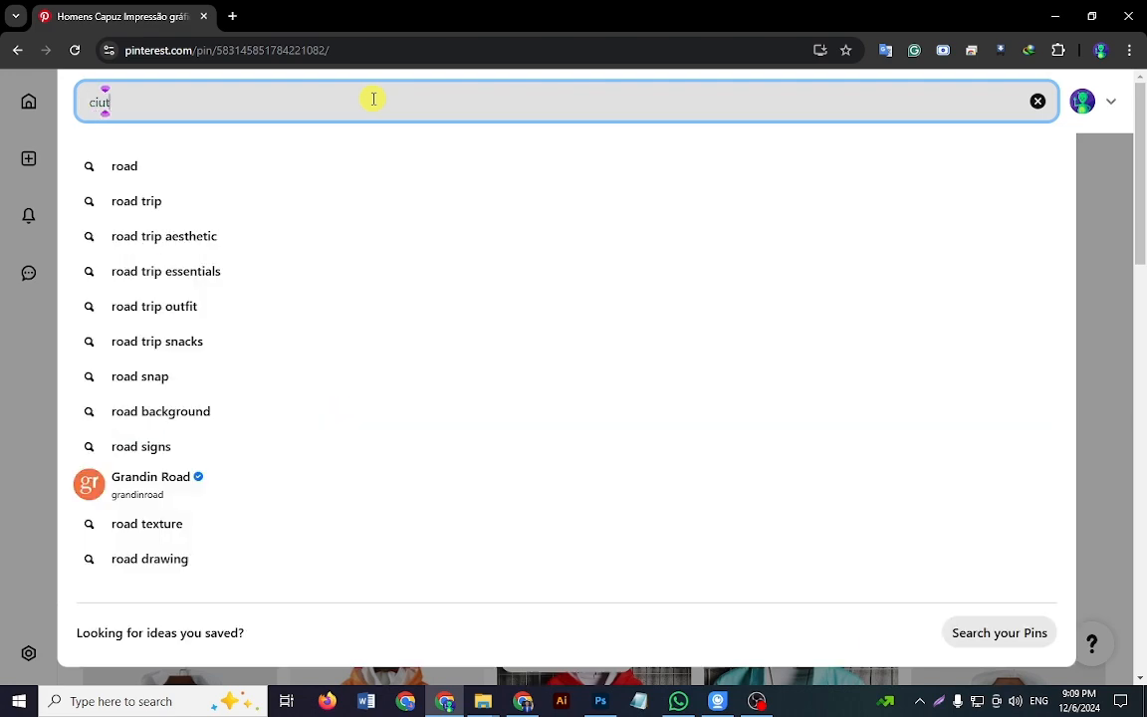
type("ty")
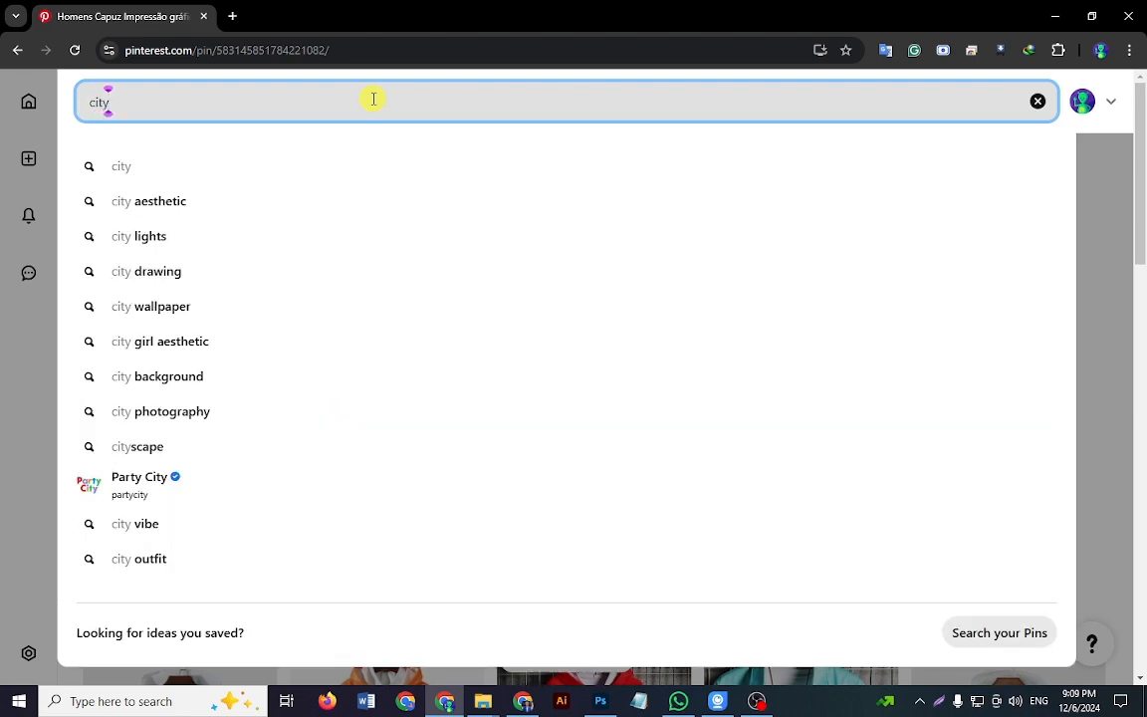
type(" backgorund")
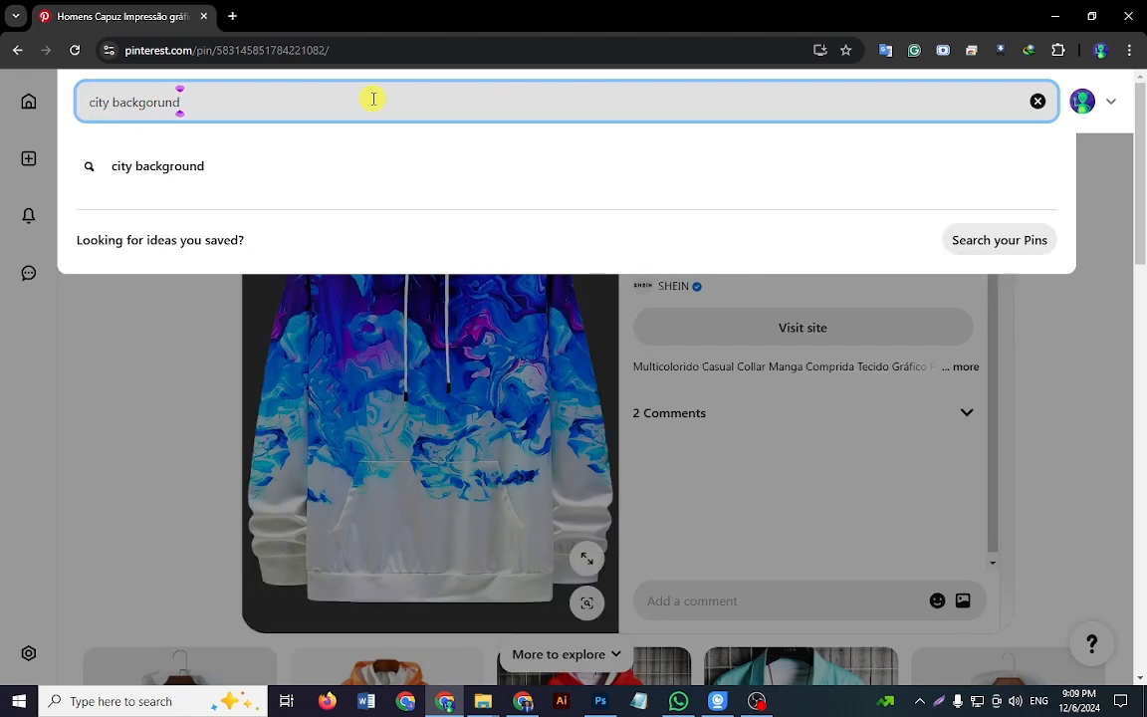
key("Down")
key("Return")
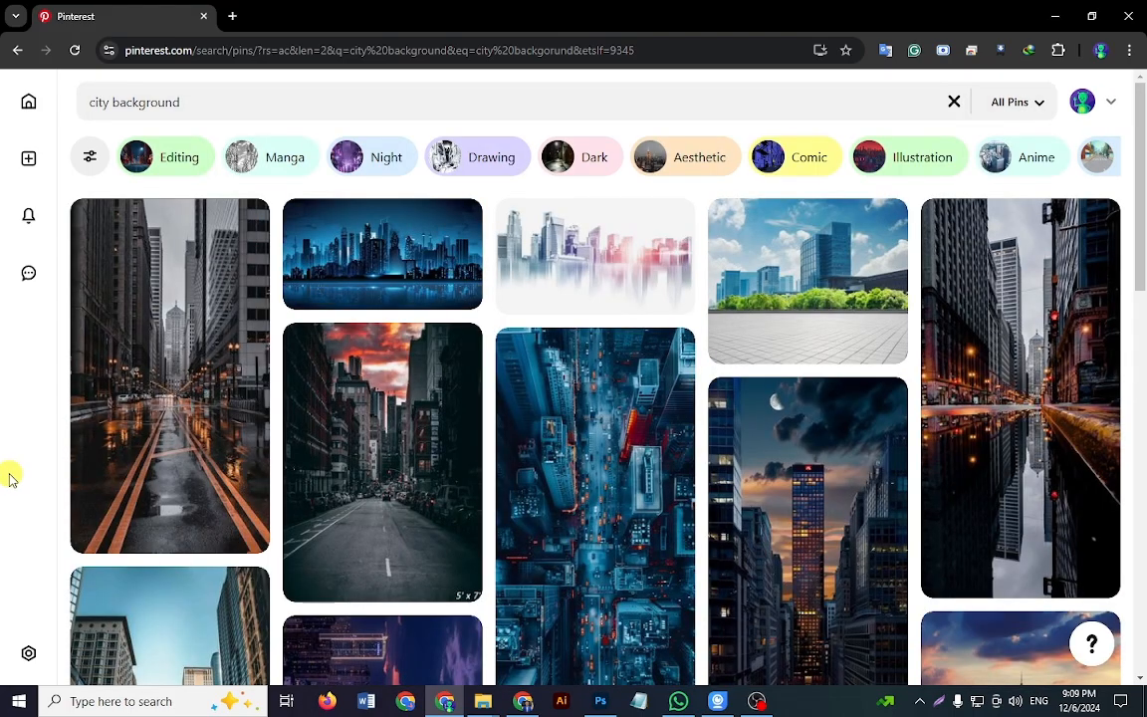
Step: Browse the results, open the Chicago street pin with yellow road lines and copy its image
scroll(15, 488, "down", 6)
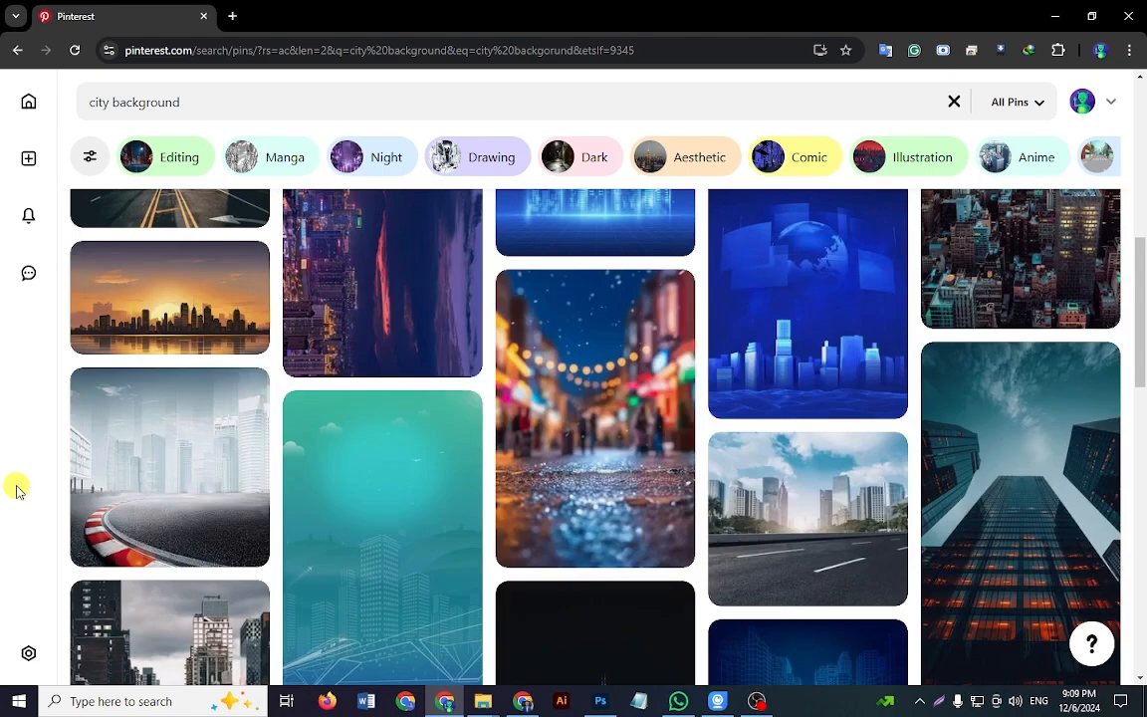
scroll(17, 488, "up", 4)
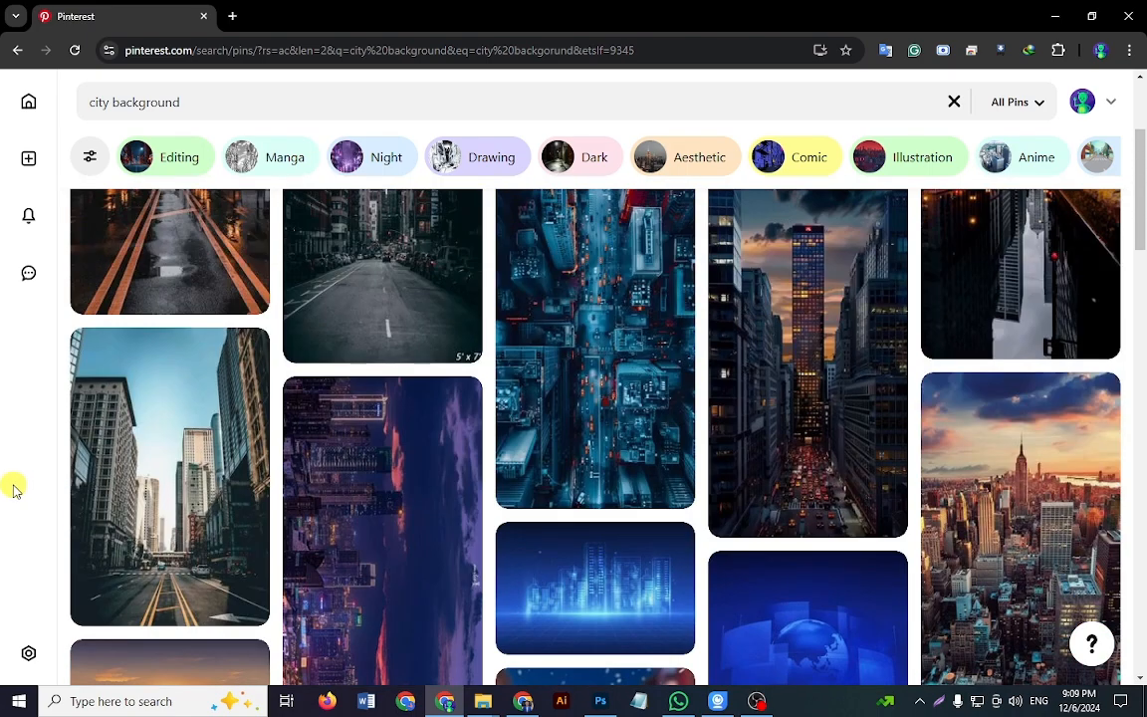
left_click(172, 391)
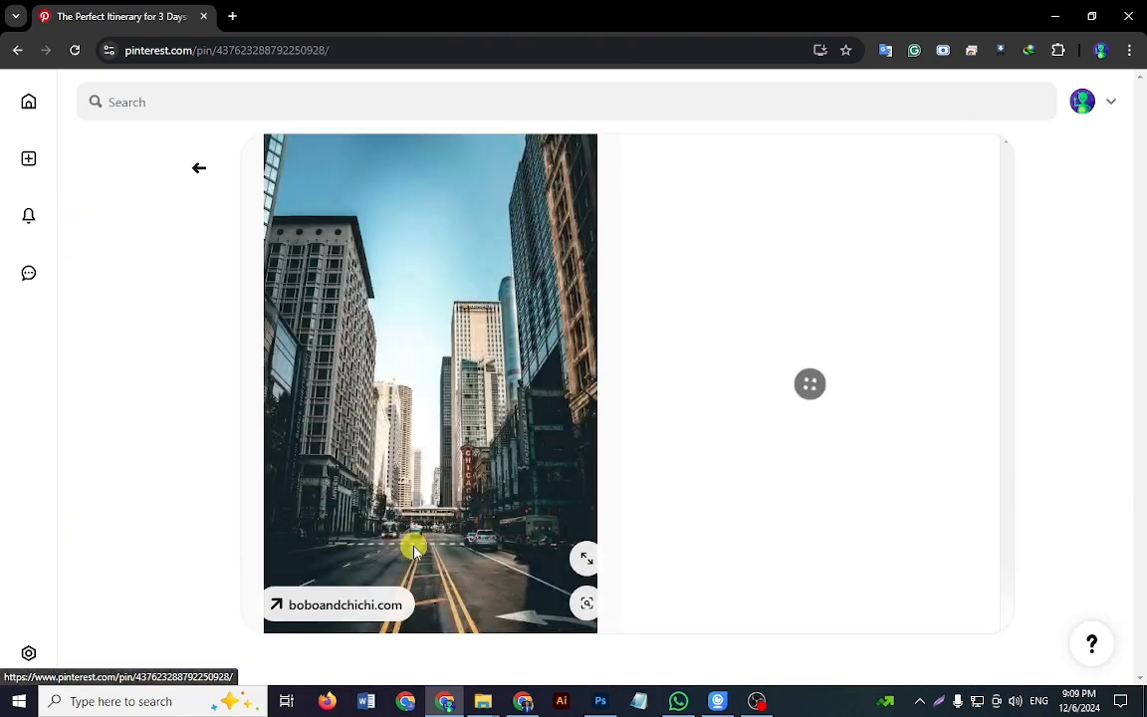
right_click(439, 491)
left_click(499, 264)
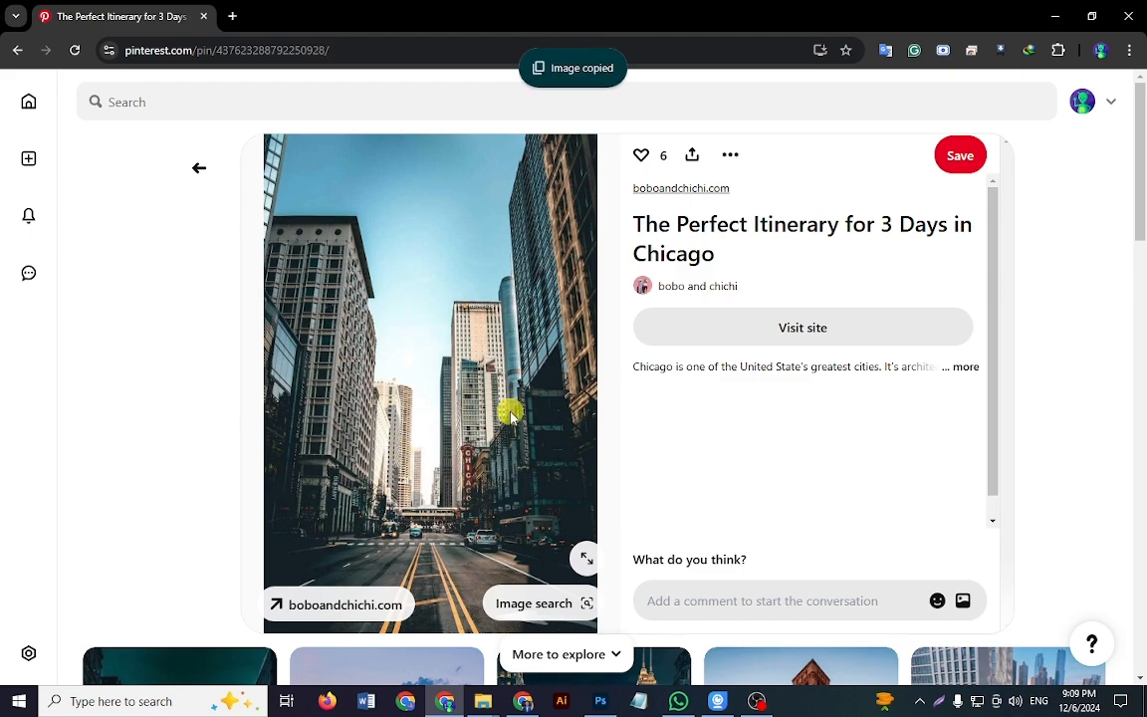
left_click(731, 157)
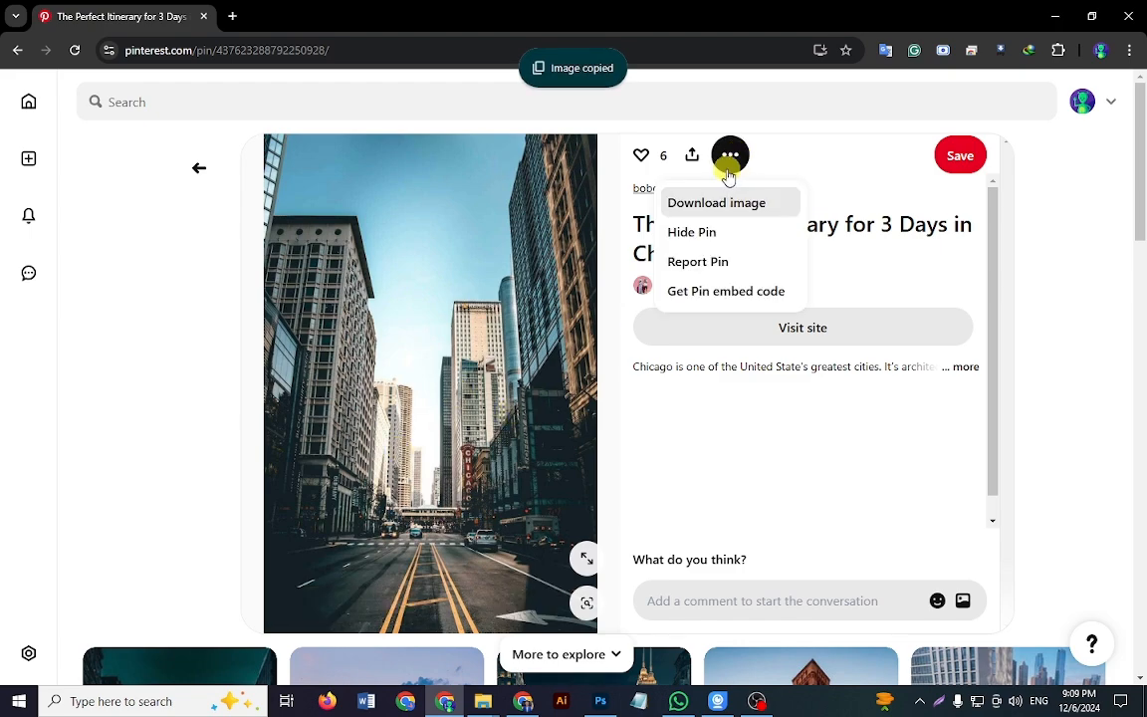
left_click(743, 474)
Step: Switch to Photoshop and paste the copied Chicago street image into Untitled-2
left_click(602, 702)
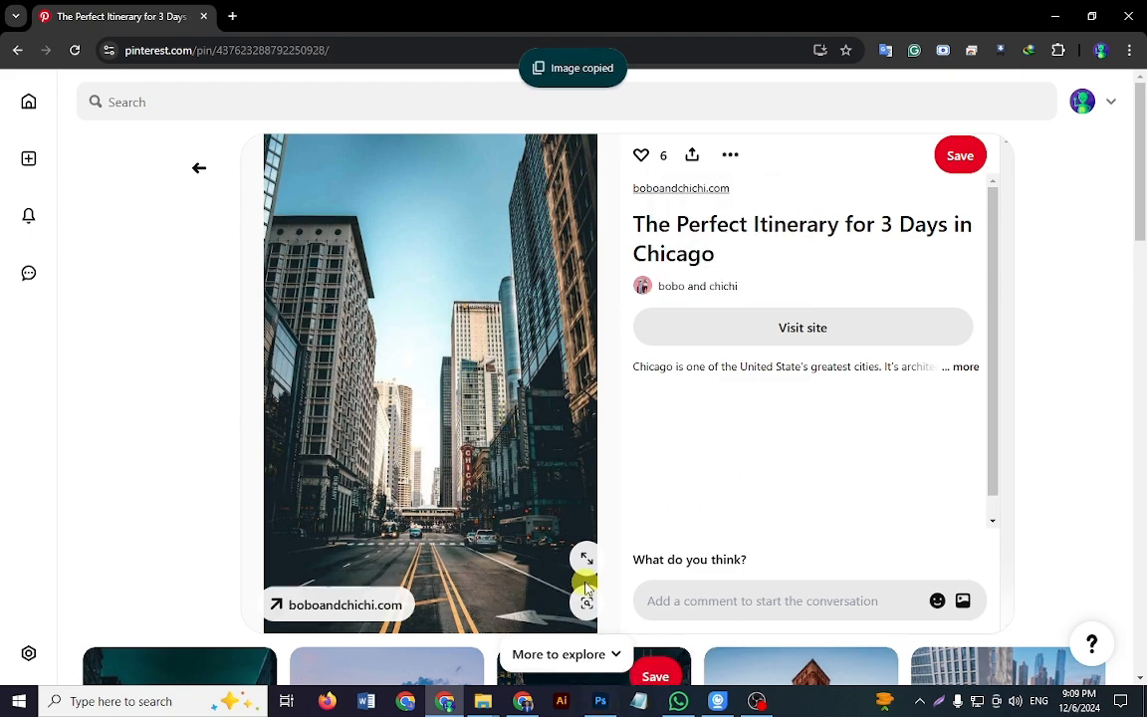
left_click(601, 702)
left_click(548, 58)
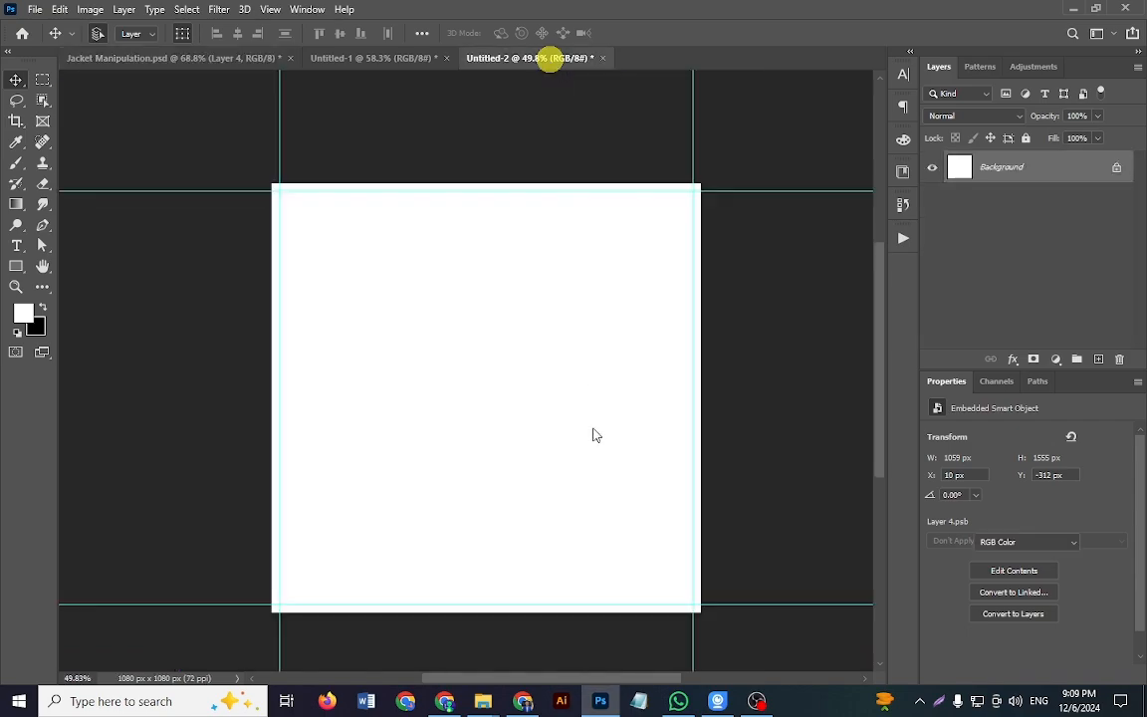
key("ctrl+v")
Step: Scale the street image to about 1126 x 1688 px and position it to cover the canvas with the road along the bottom
left_click(634, 600)
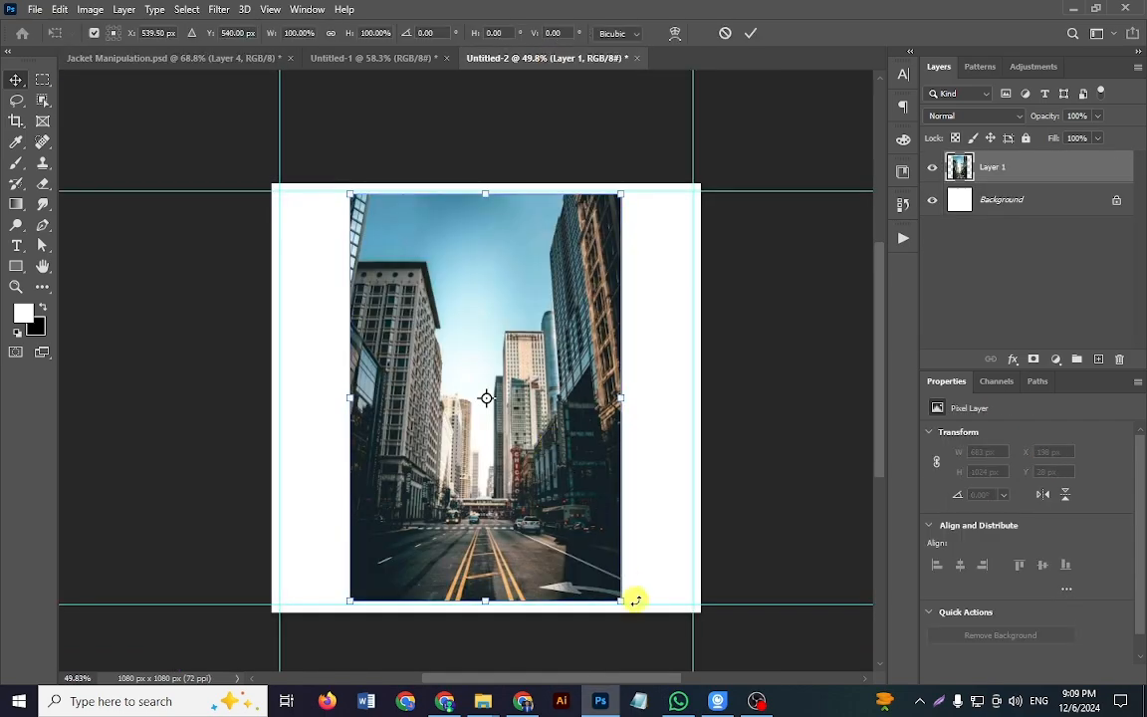
left_click_drag(621, 597, 517, 578)
left_click_drag(585, 390, 534, 503)
left_click_drag(564, 466, 612, 412)
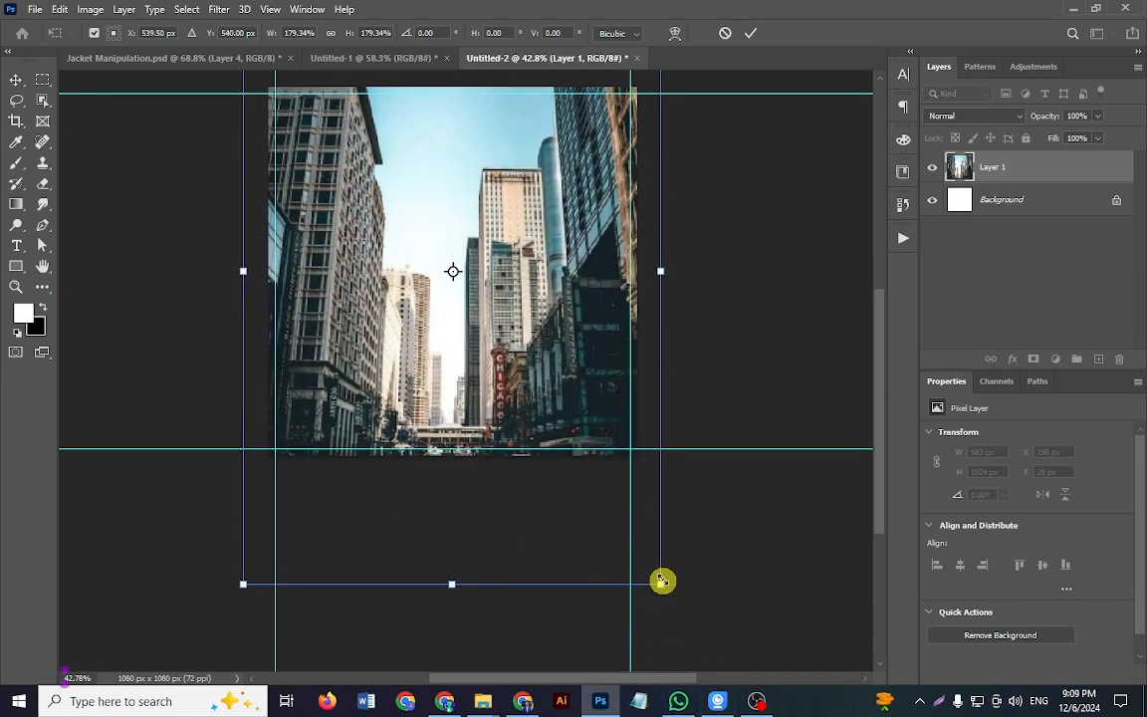
left_click_drag(663, 581, 664, 651)
left_click_drag(474, 404, 472, 325)
key("Return")
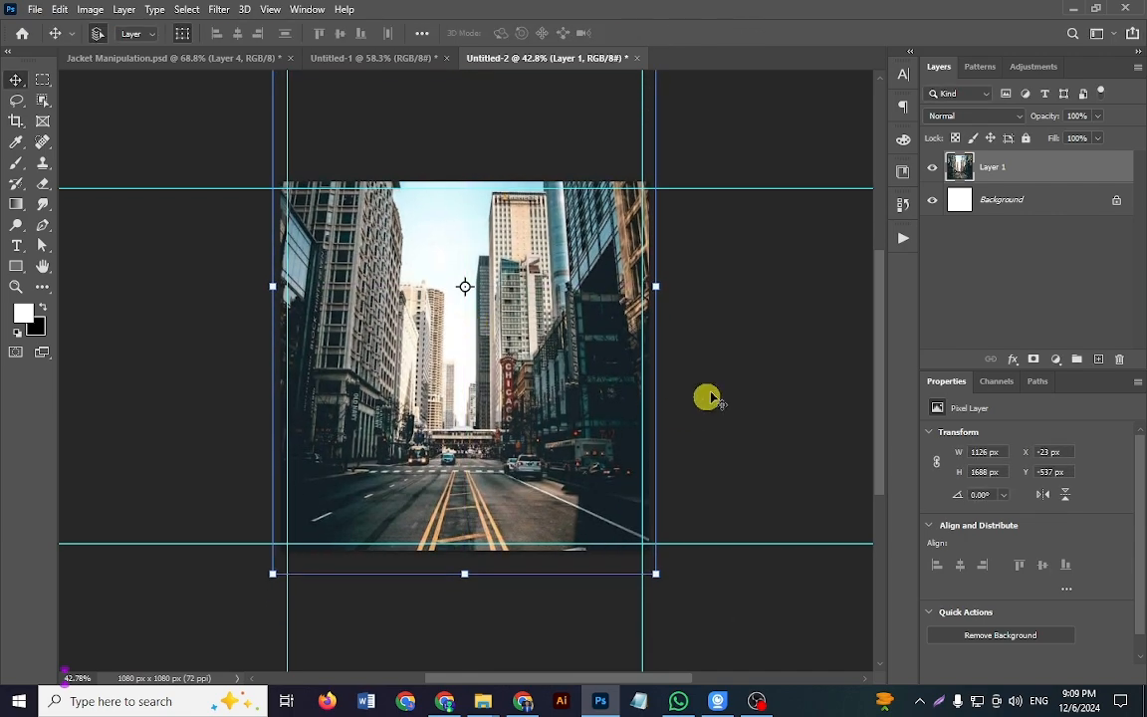
left_click(720, 370)
key("ctrl+0")
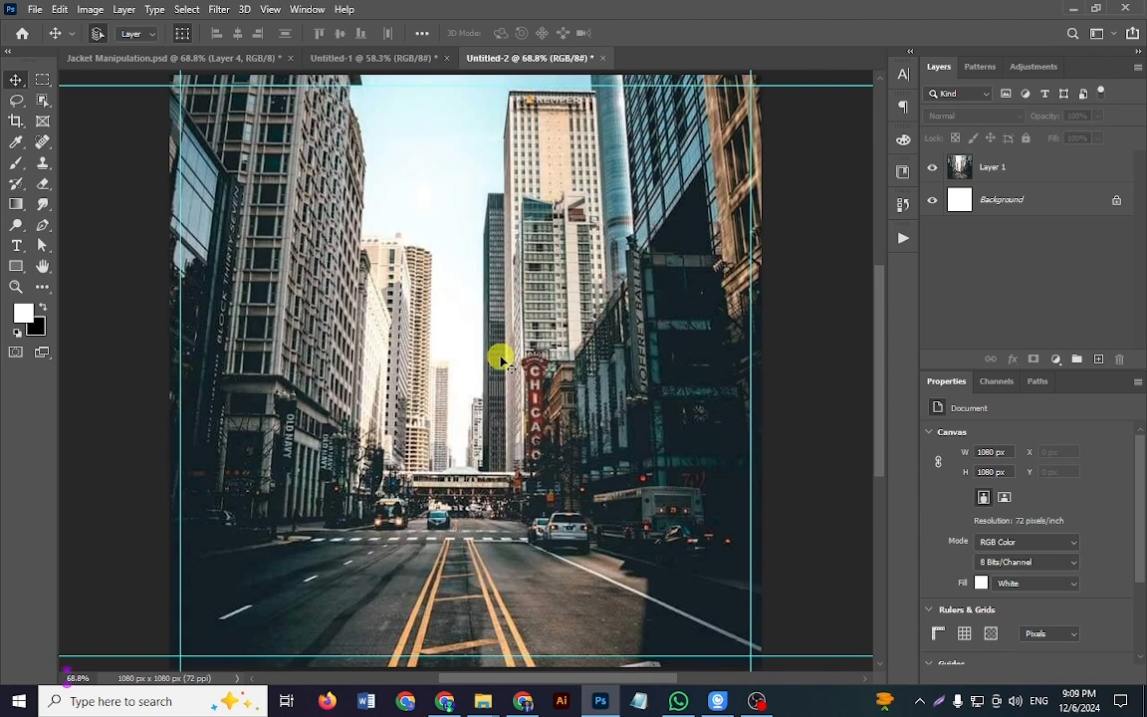
Step: Compare the street in Jacket Manipulation.psd with and without the Color Fill 2 overlay, leaving that layer shown and selected
left_click(394, 57)
left_click(233, 58)
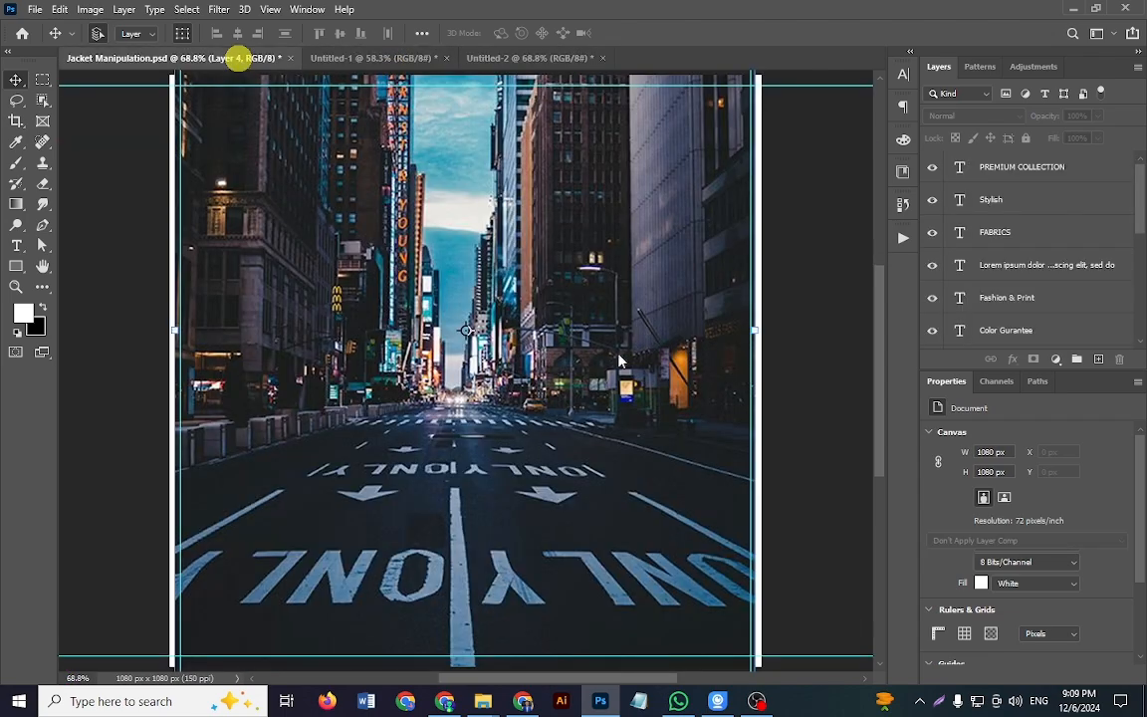
left_click(934, 301)
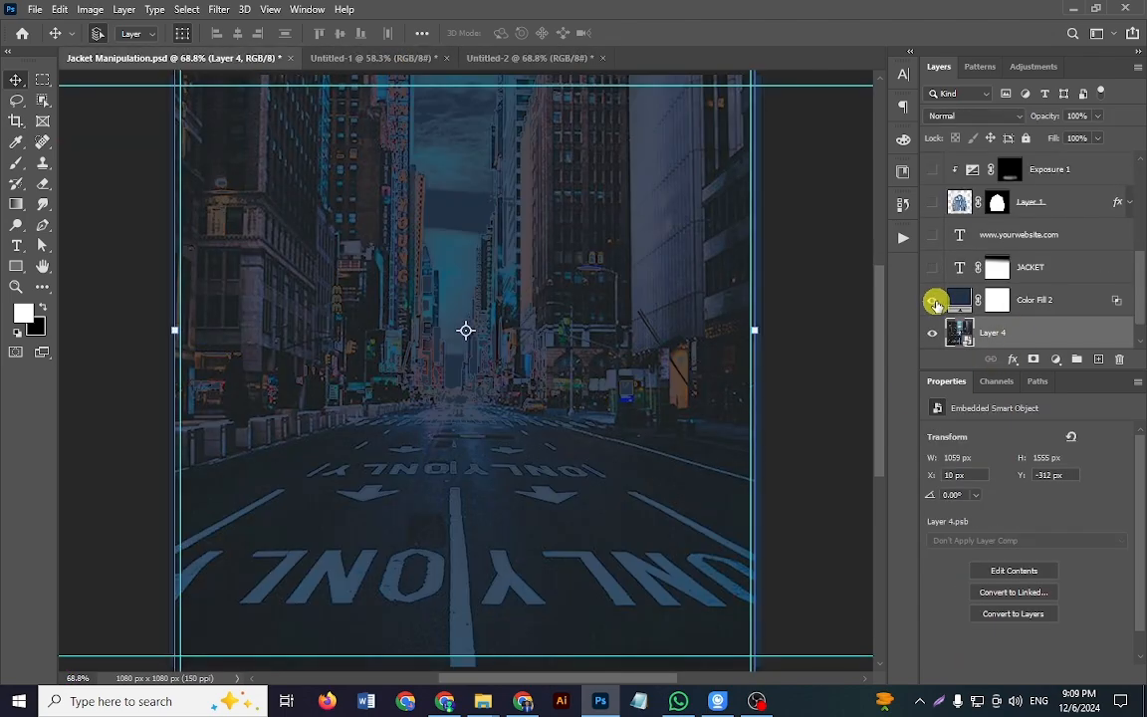
left_click(935, 301)
left_click(934, 301)
left_click(934, 301)
left_click(934, 301)
left_click(1031, 302)
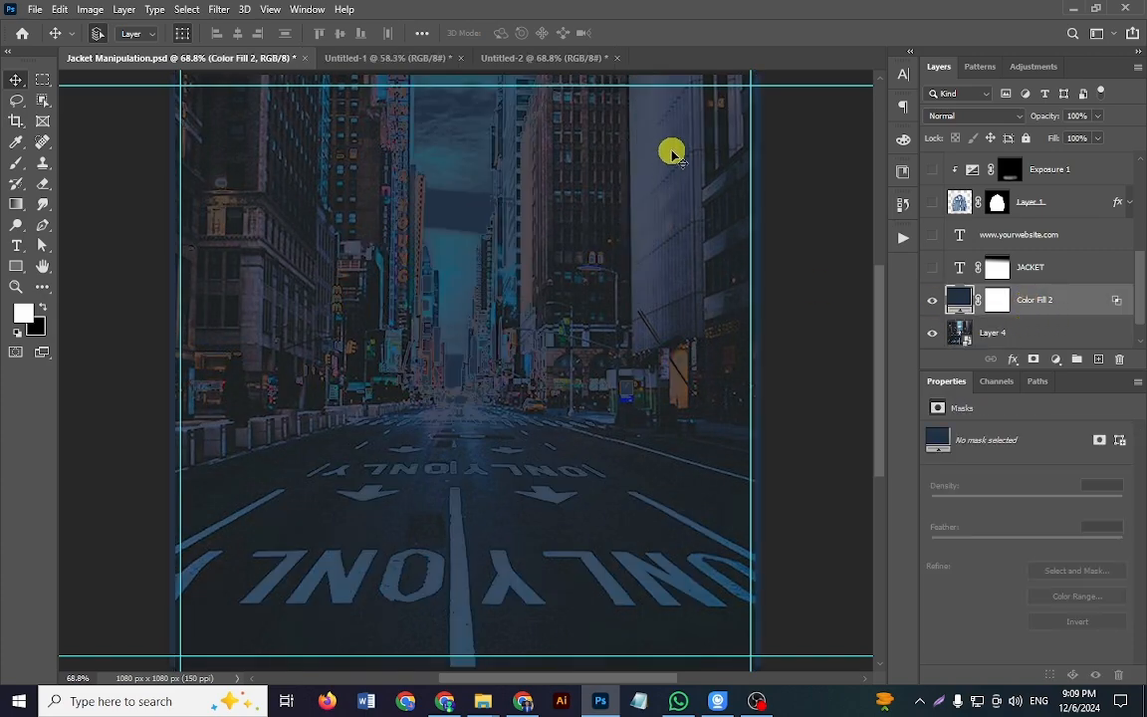
Step: Add a dark blue Solid Color fill layer above the street image in Untitled-2
left_click(508, 58)
left_click(1023, 356)
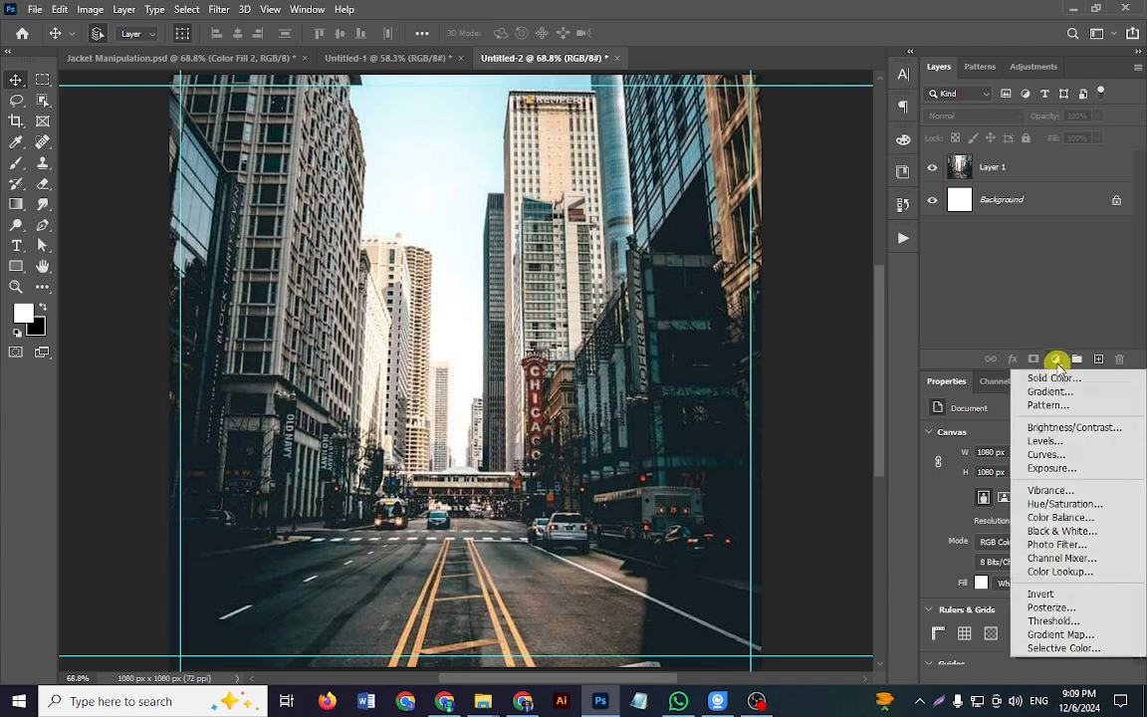
left_click(1050, 375)
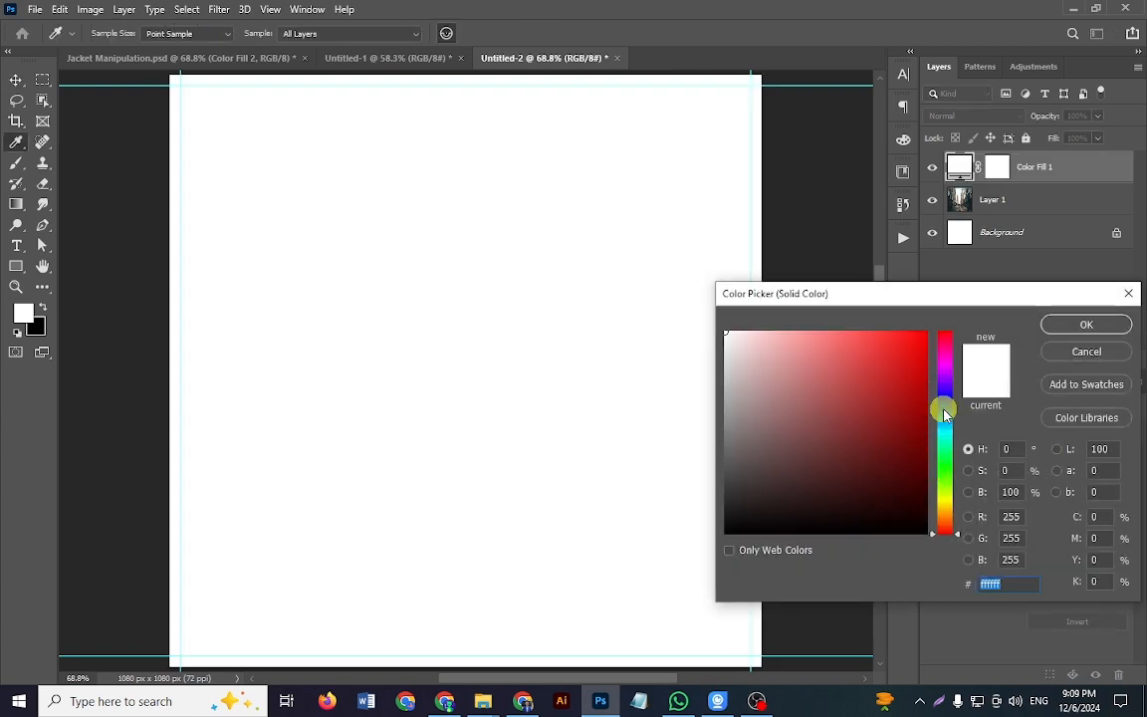
left_click(946, 414)
mouse_move(896, 408)
left_mouse_down()
mouse_move(916, 423)
mouse_move(929, 465)
mouse_move(901, 445)
mouse_move(915, 460)
left_mouse_up()
left_click(1083, 325)
Step: Set the blue color fill layer's blend mode to Soft Light and check the whole canvas
left_click(981, 116)
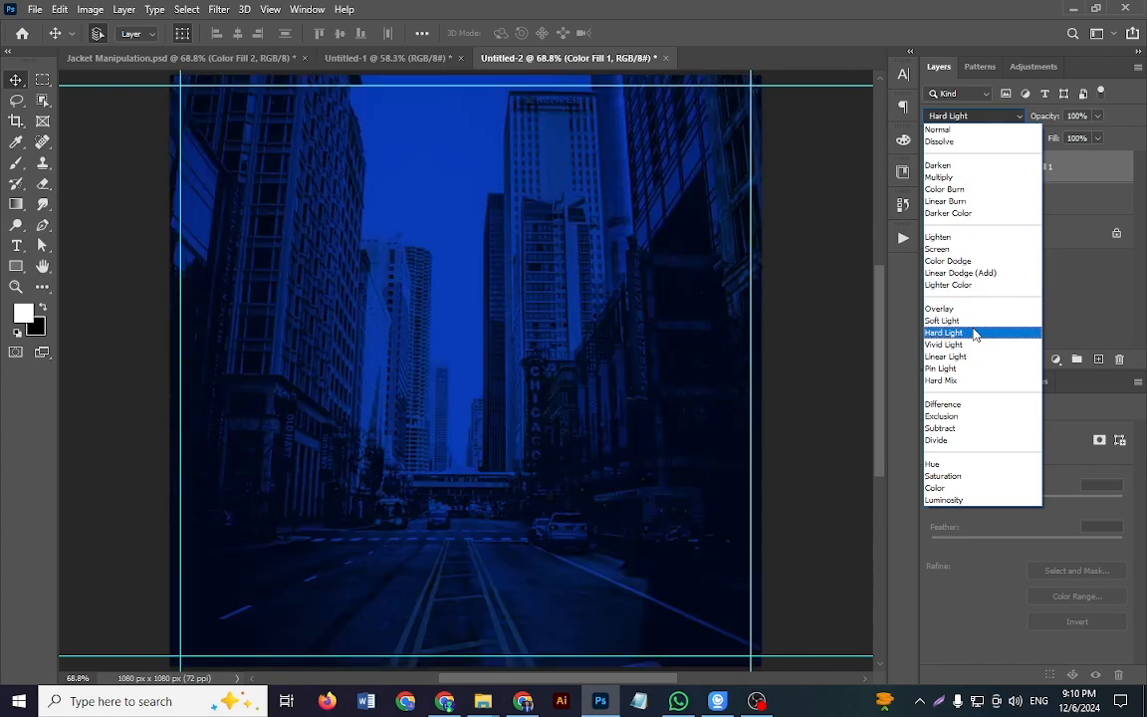
left_click(976, 319)
mouse_move(525, 409)
left_mouse_down()
mouse_move(455, 409)
mouse_move(532, 425)
left_mouse_up()
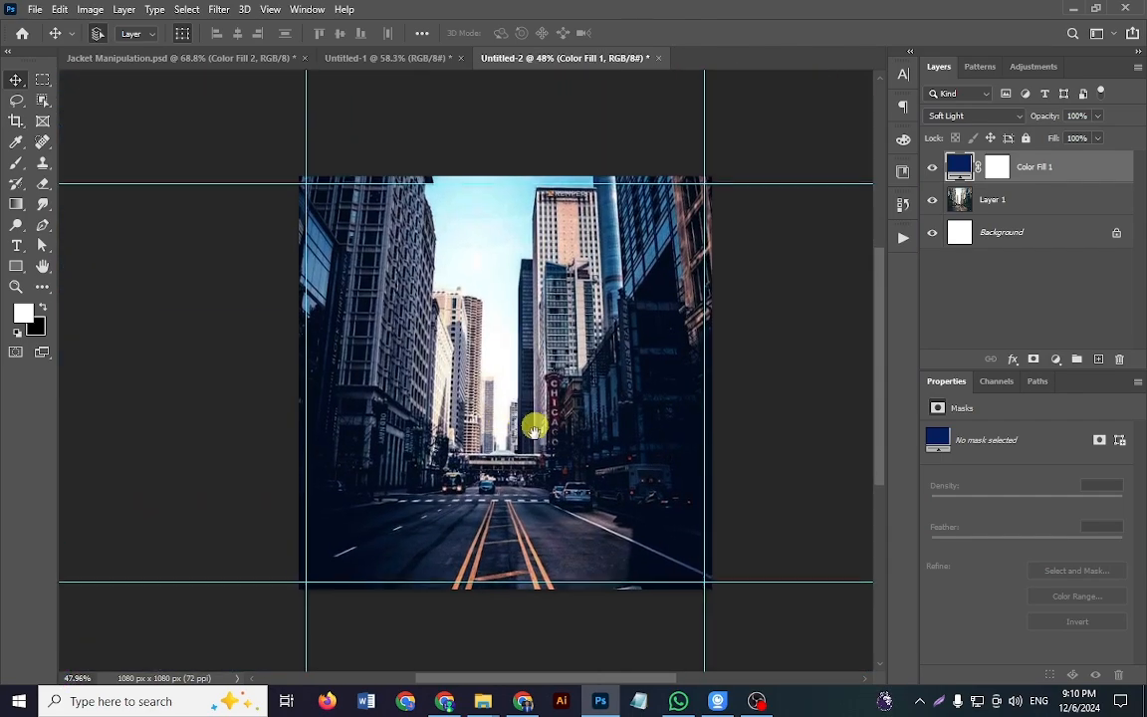
Step: Show the JACKET text layer in Jacket Manipulation.psd, select it and return to Untitled-2
left_click(237, 60)
scroll(941, 288, "up", 2)
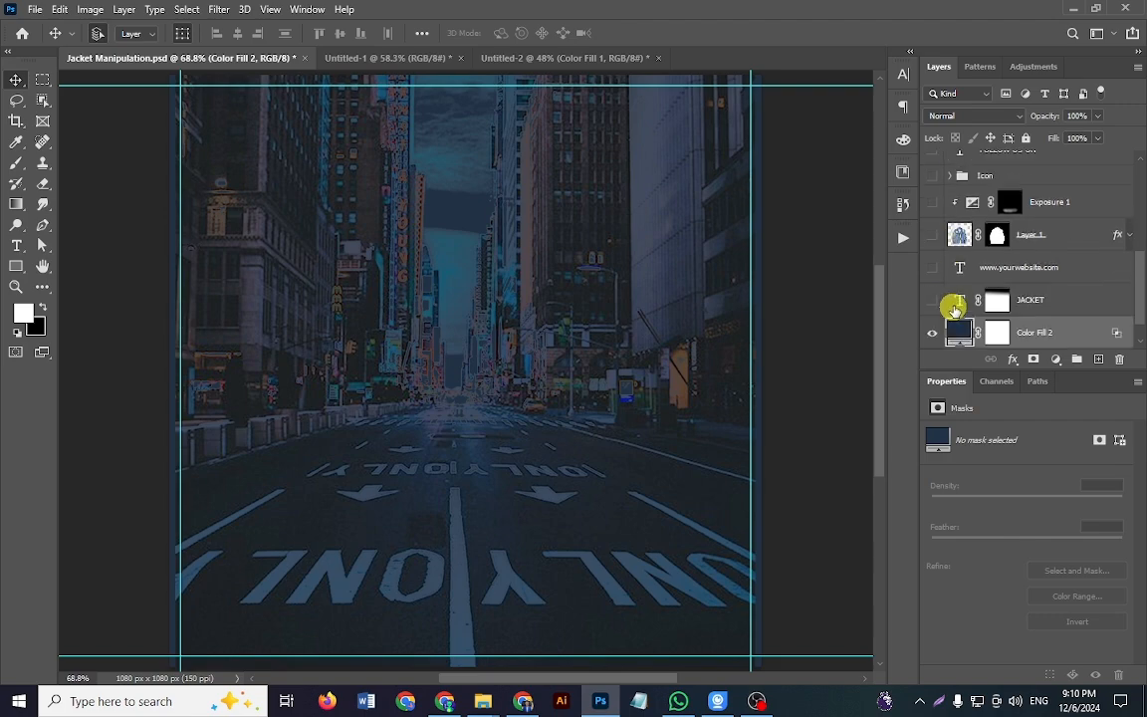
scroll(956, 310, "down", 2)
left_click(934, 236)
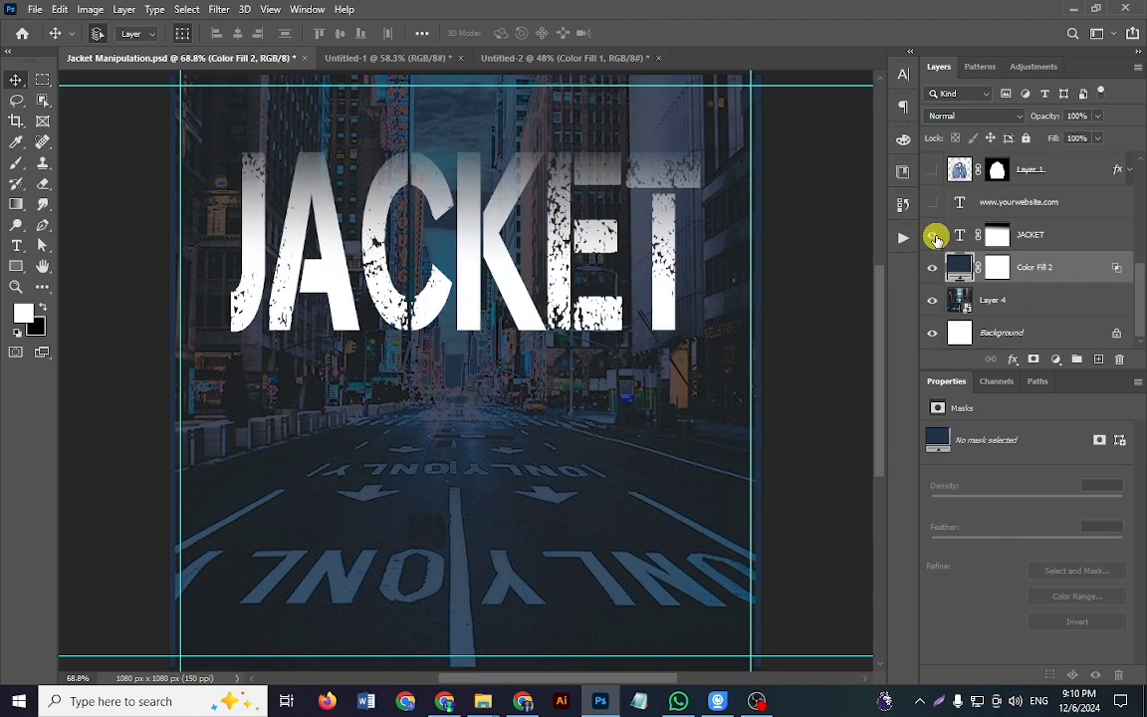
left_click(934, 236)
left_click(934, 236)
left_click(935, 237)
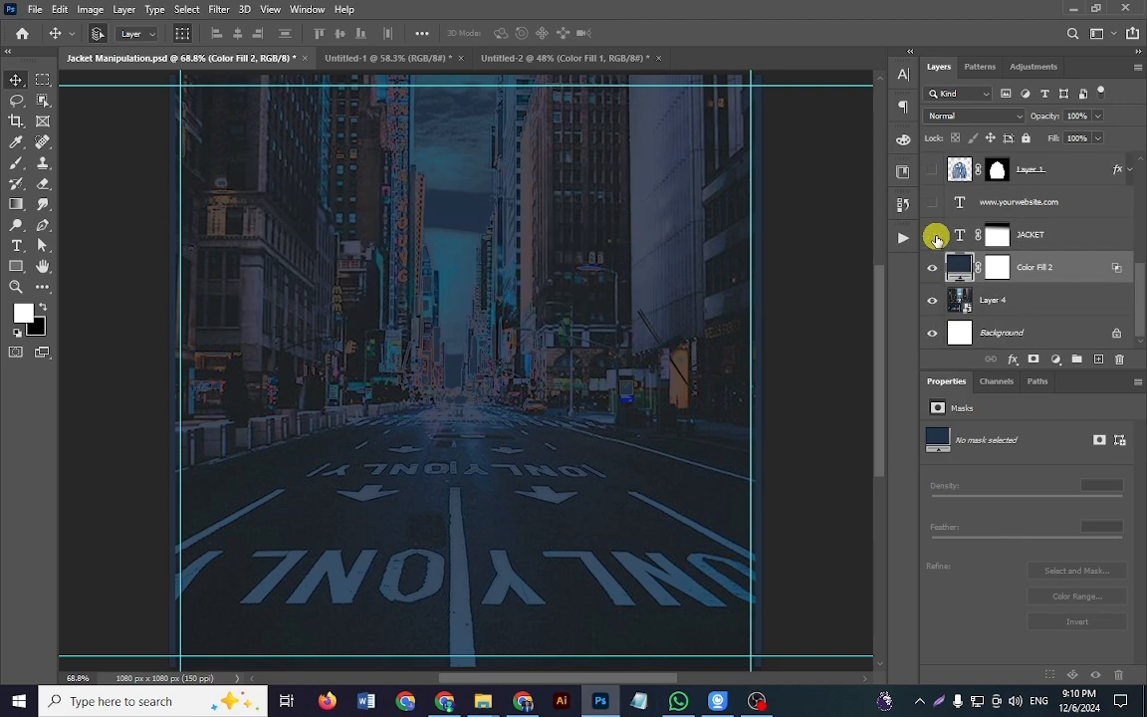
left_click(934, 237)
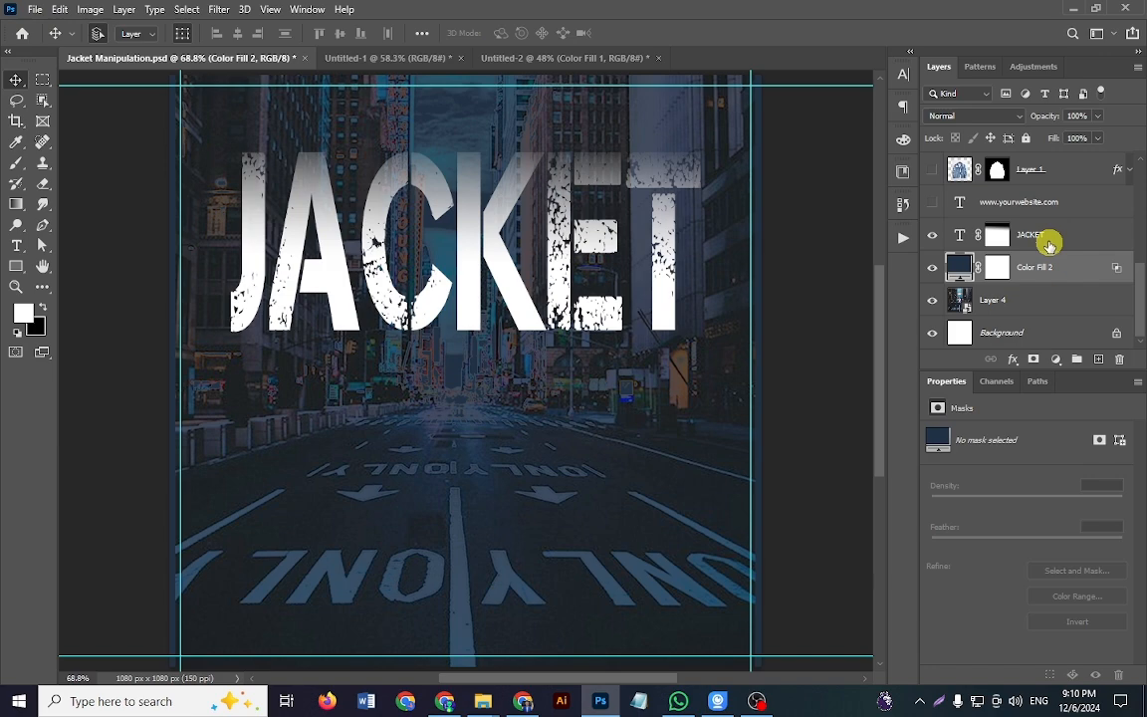
left_click(1050, 244)
left_click(570, 58)
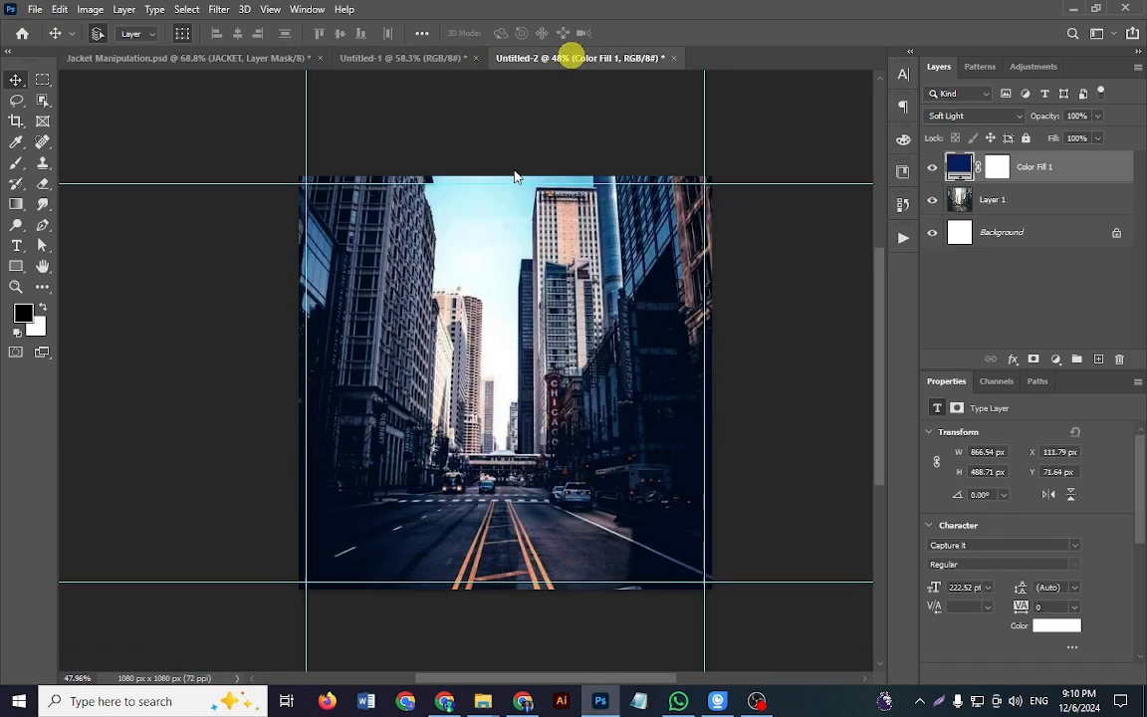
Step: Add a white JACKET text layer in 72 pt Capture it Regular over the street in Untitled-2
left_click(20, 246)
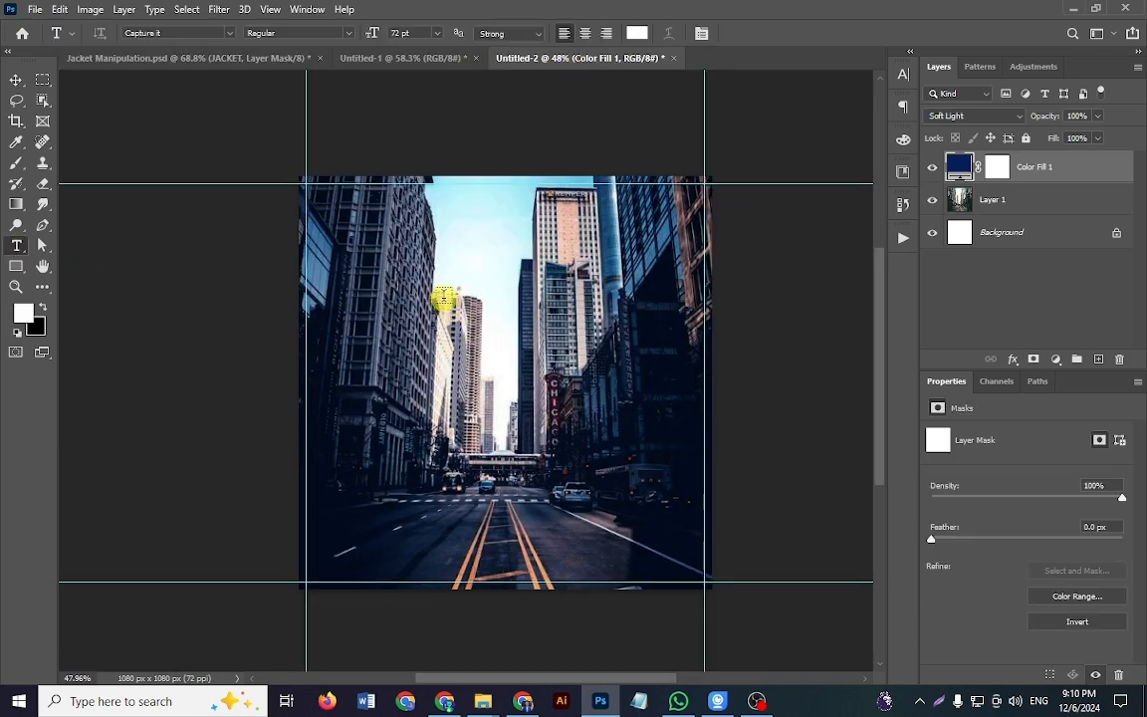
left_click(454, 350)
scroll(456, 356, "up", 2)
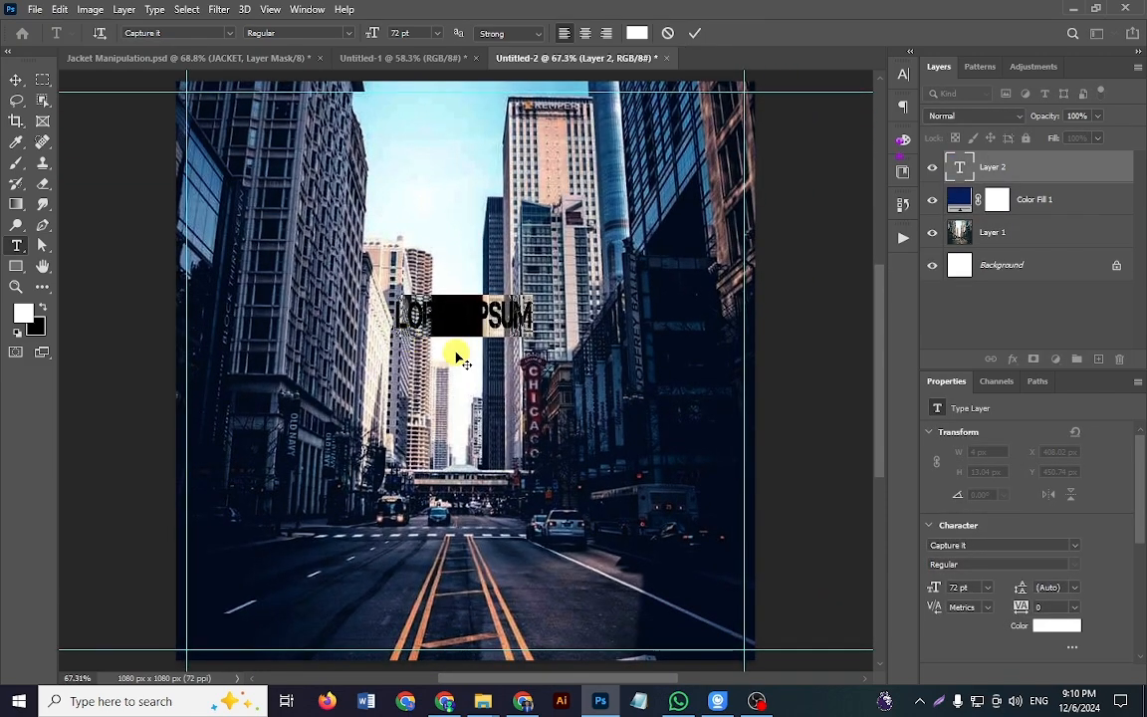
type("JAC")
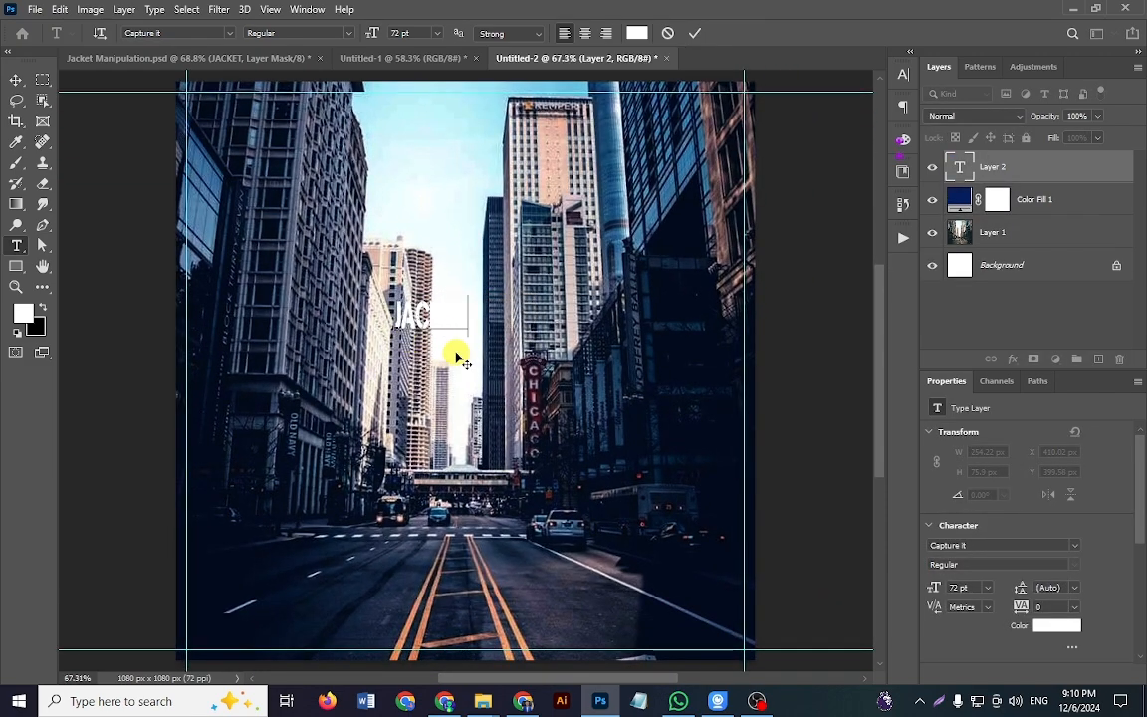
key("ctrl+Return")
key("v")
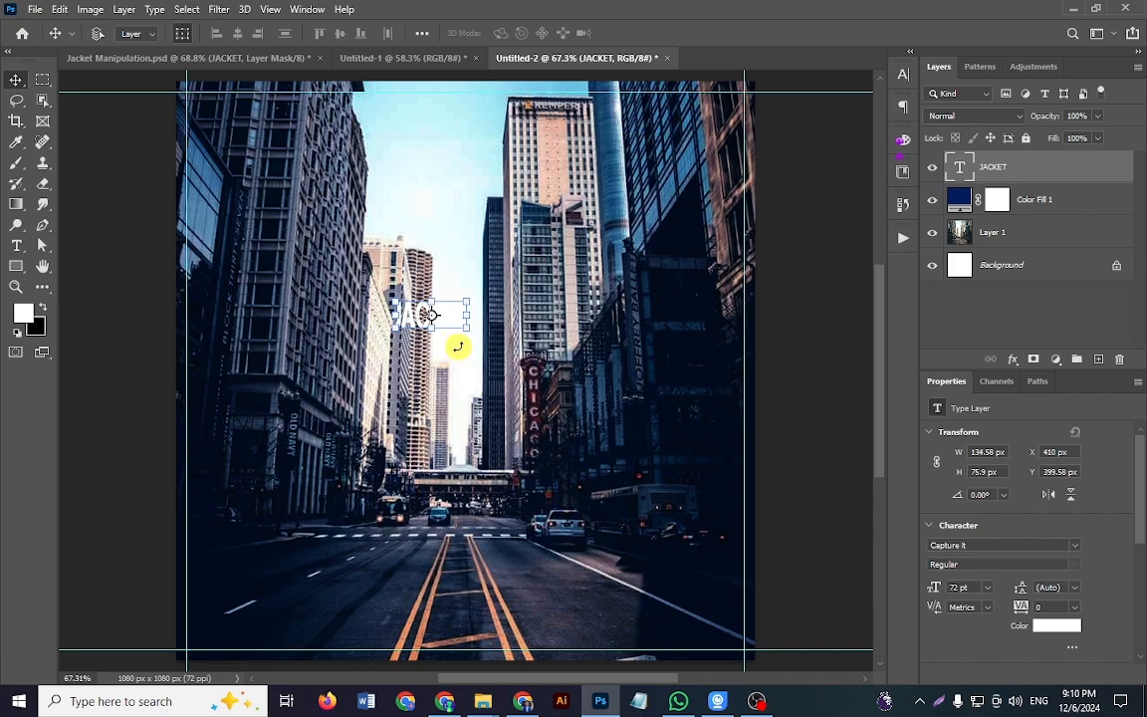
Step: Enlarge the JACKET text to about 896 px wide and center it horizontally across the upper part of the canvas
key("ctrl+t")
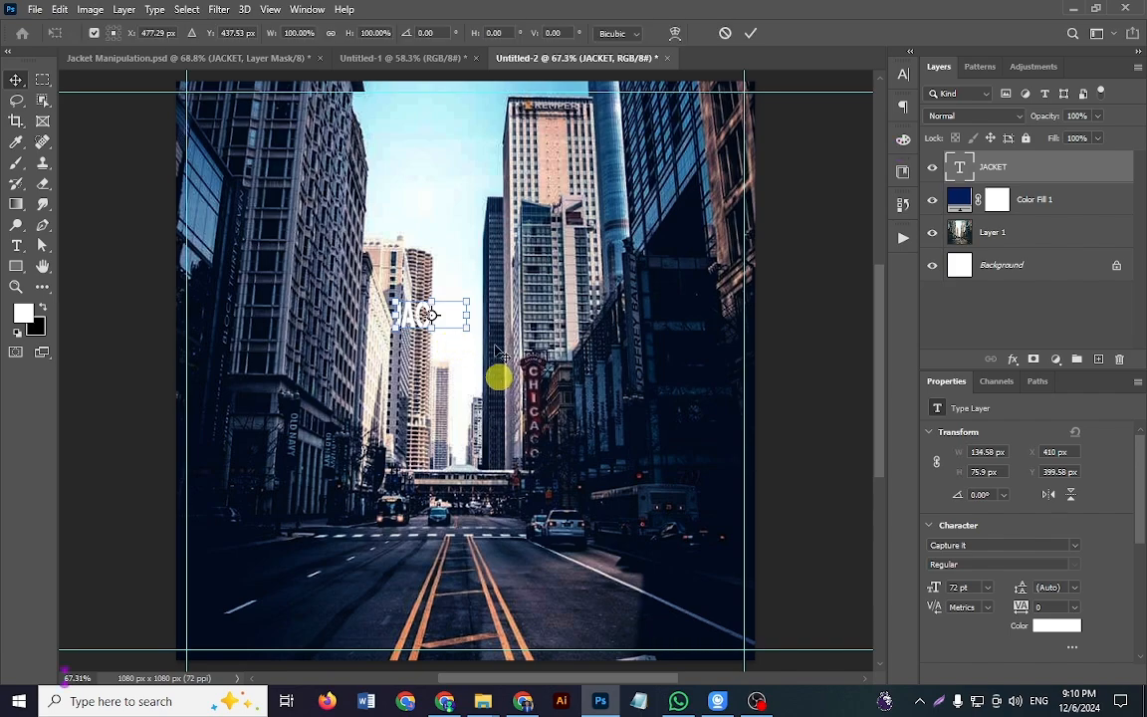
left_click_drag(467, 329, 629, 446)
left_click_drag(560, 400, 522, 402)
left_click_drag(622, 441, 671, 476)
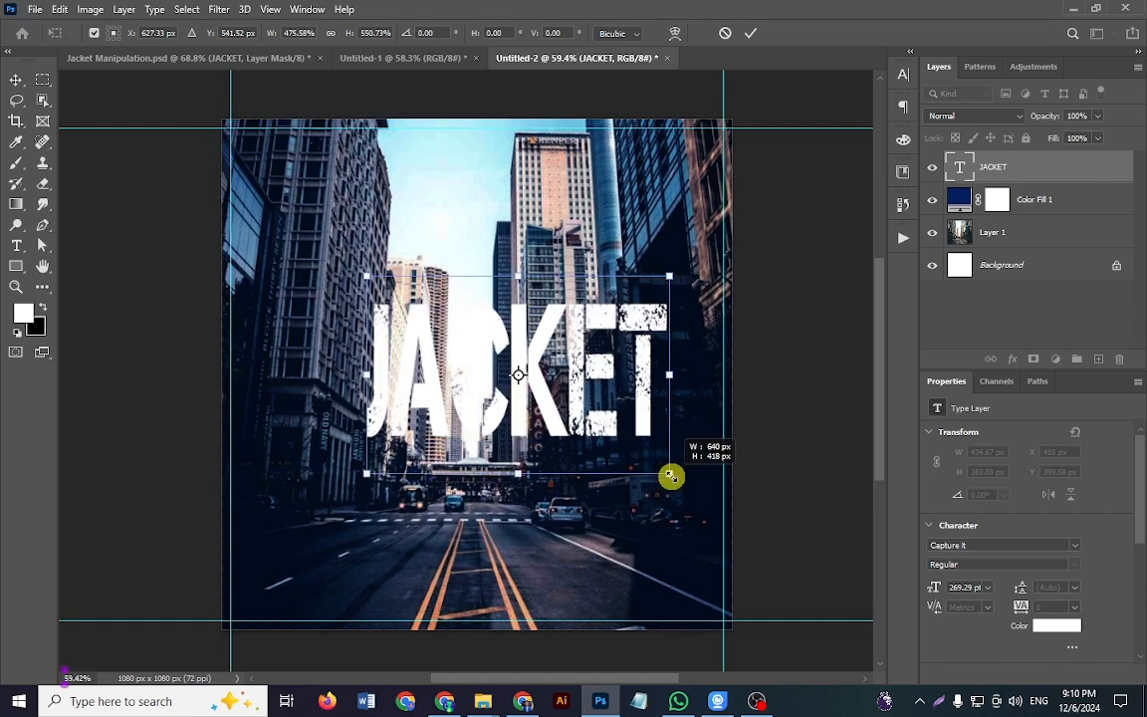
left_click_drag(577, 402, 513, 278)
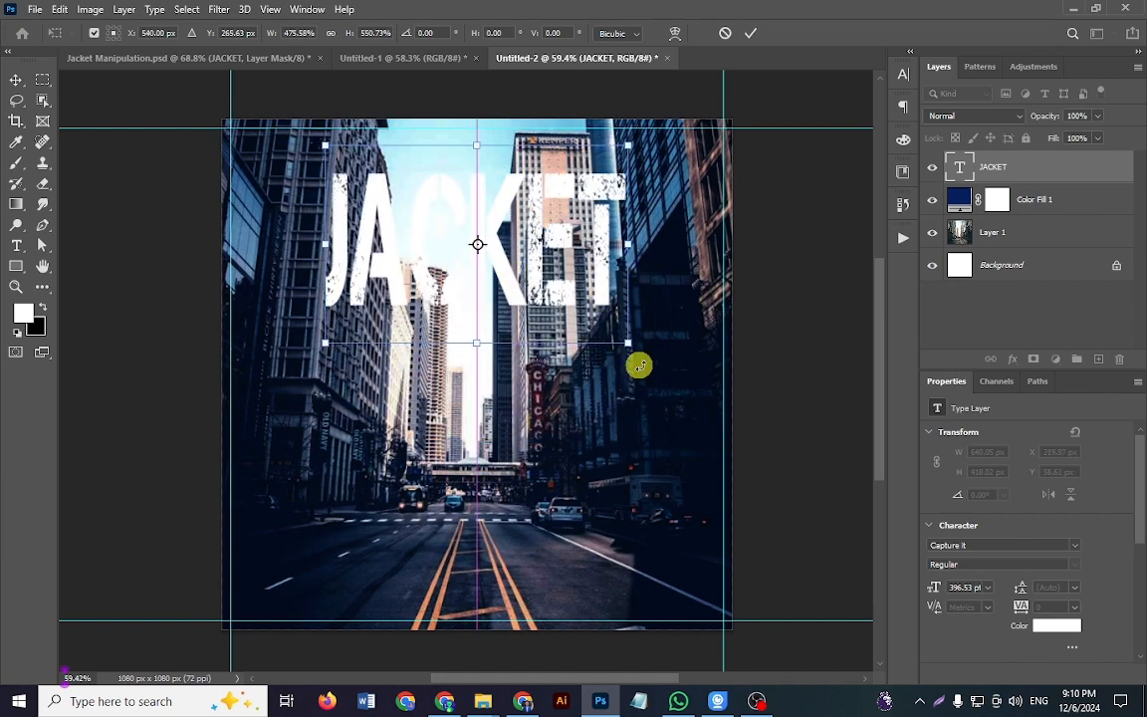
left_click_drag(627, 346, 686, 396)
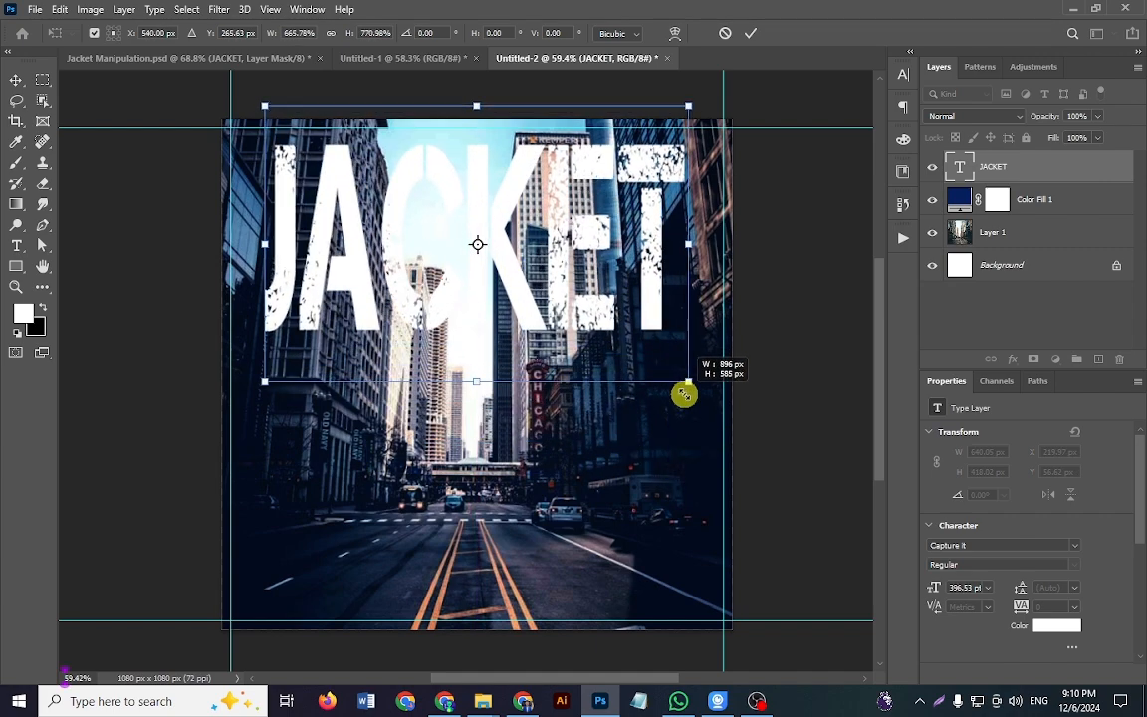
left_click_drag(564, 319, 566, 344)
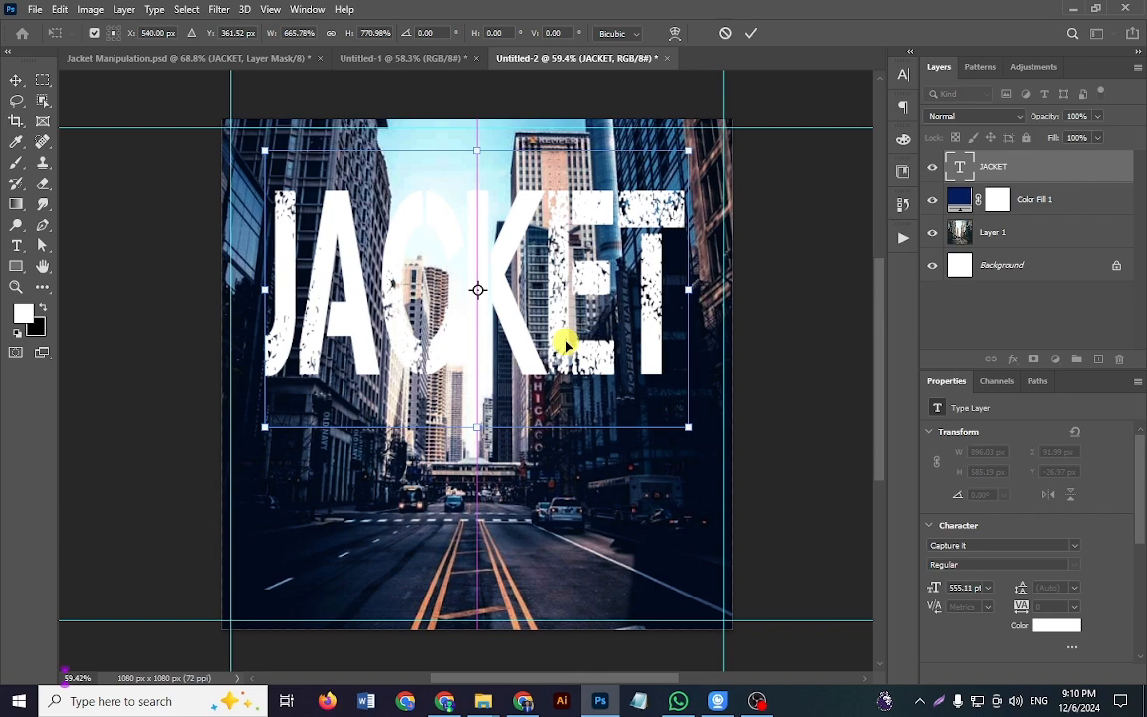
scroll(565, 343, "up", 2)
key("Return")
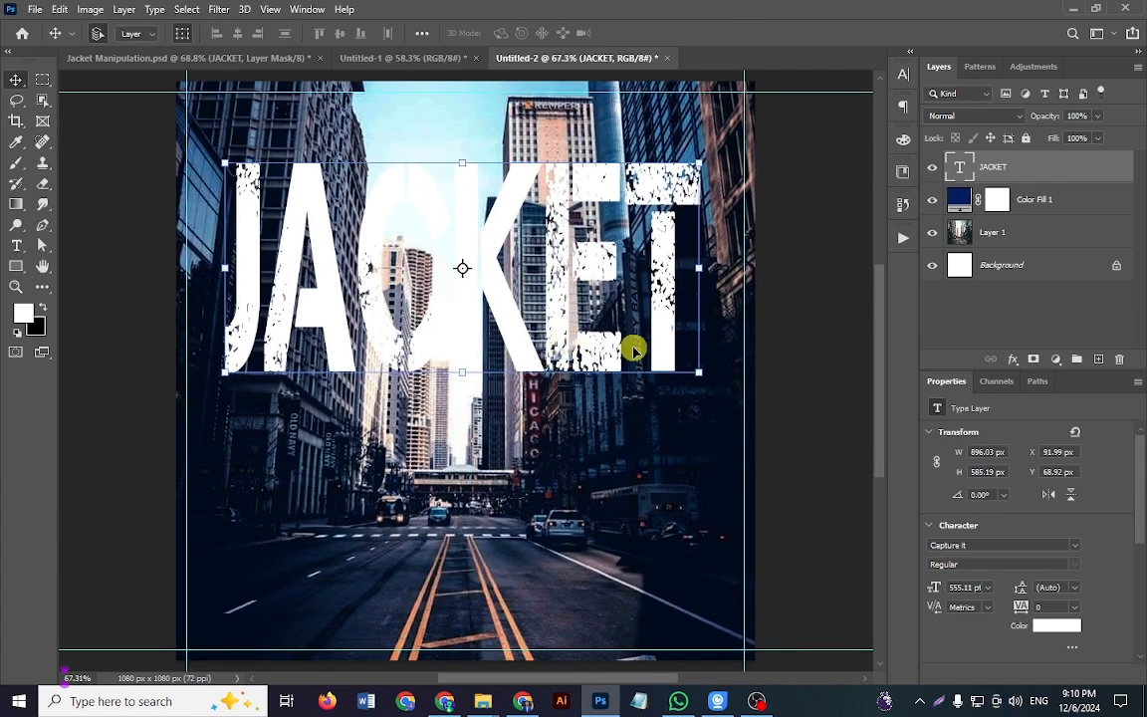
Step: Add a layer mask to the JACKET text and fade the tops of the letters with a black-to-white linear gradient
left_click(1032, 359)
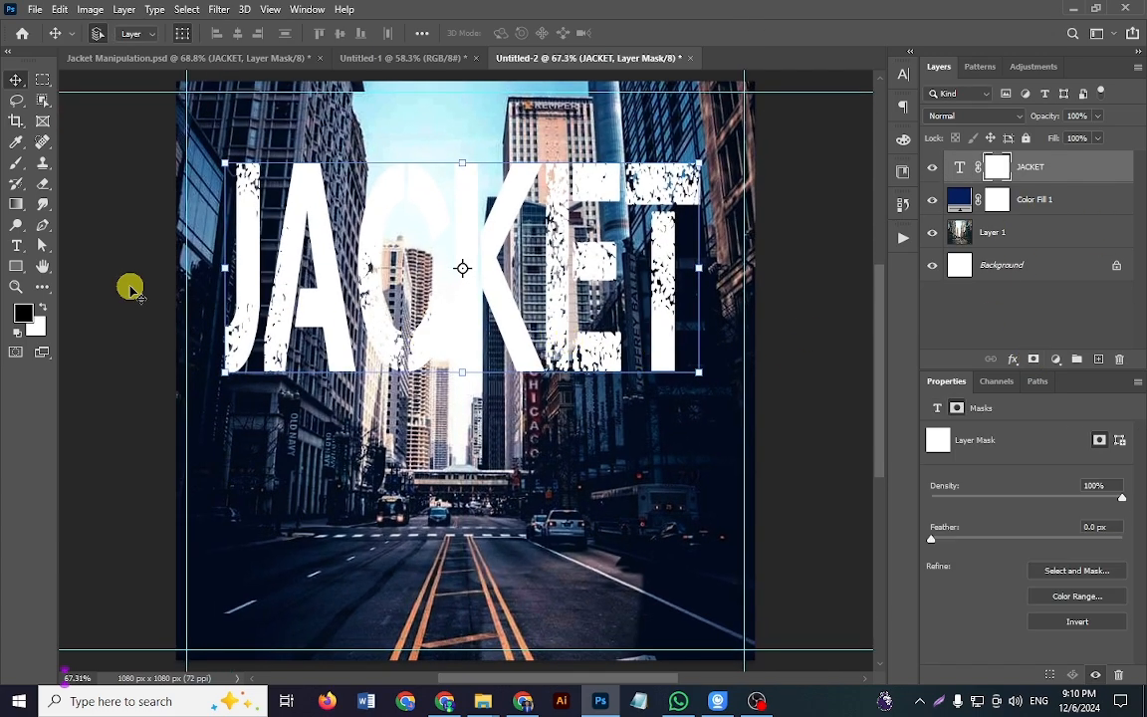
left_click(16, 205)
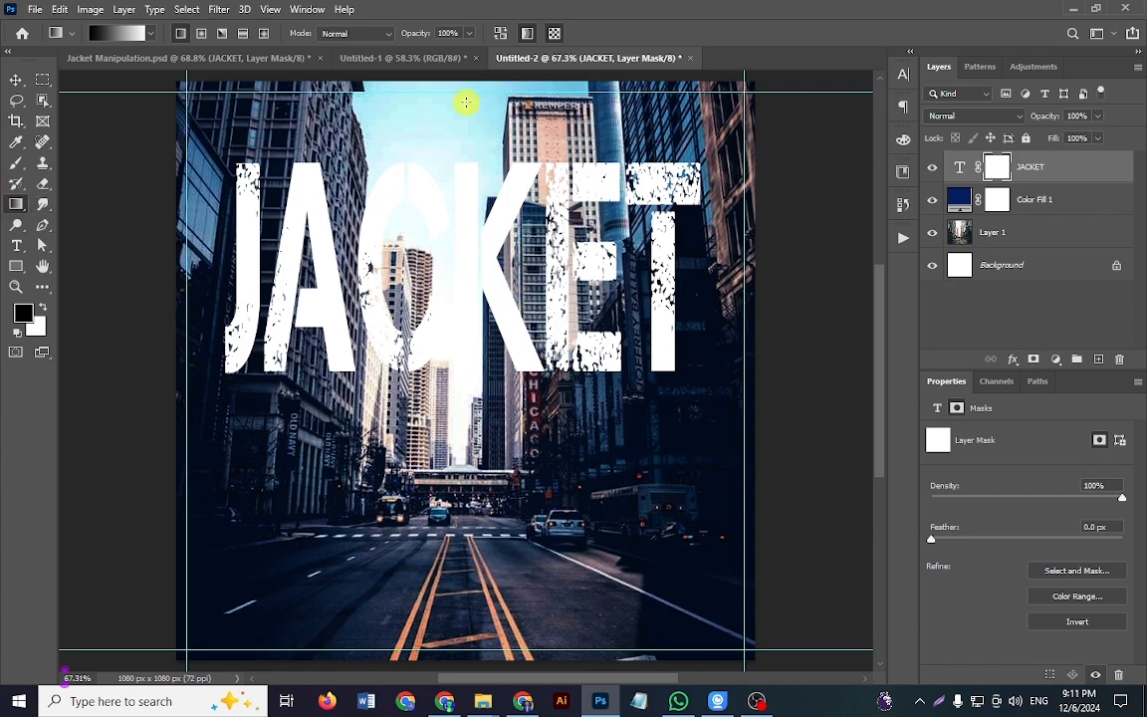
left_click_drag(455, 244, 453, 245)
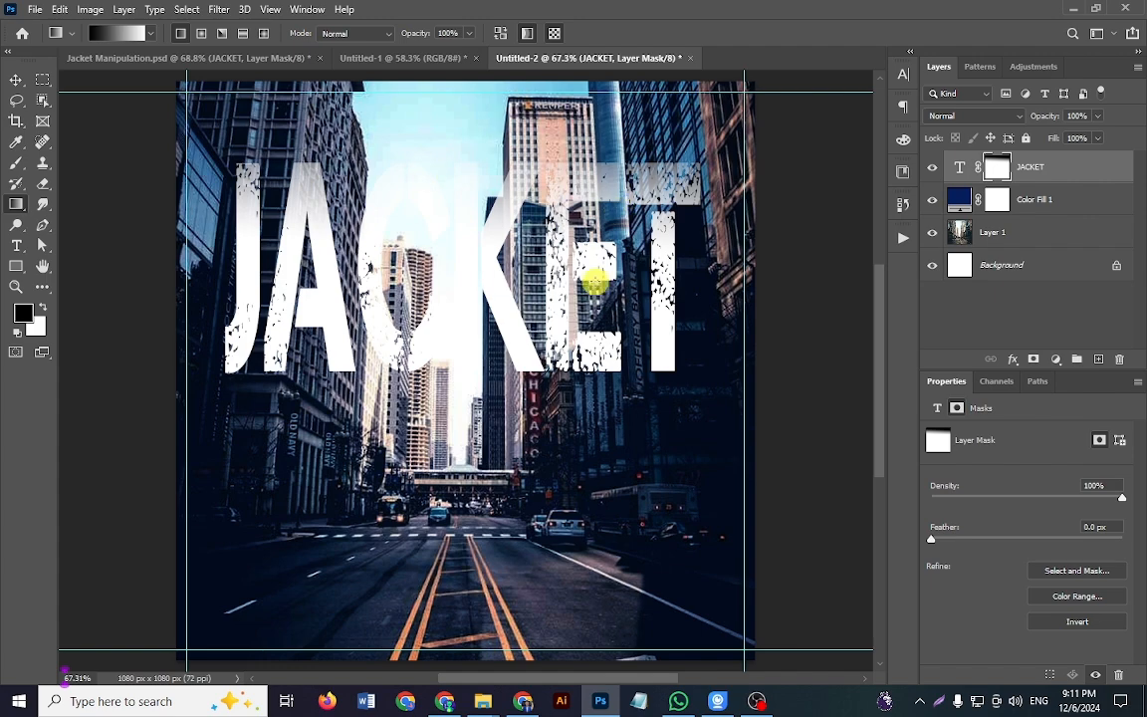
key("v")
left_click(795, 327)
left_click_drag(577, 344, 552, 347)
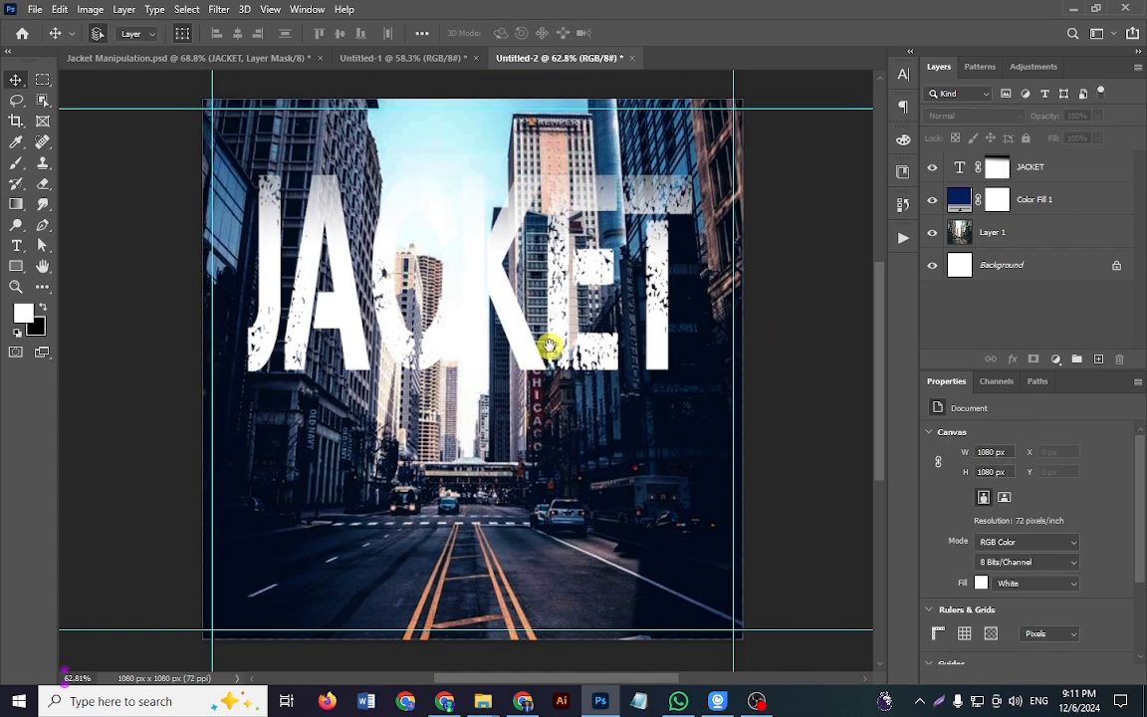
scroll(549, 349, "up", 2)
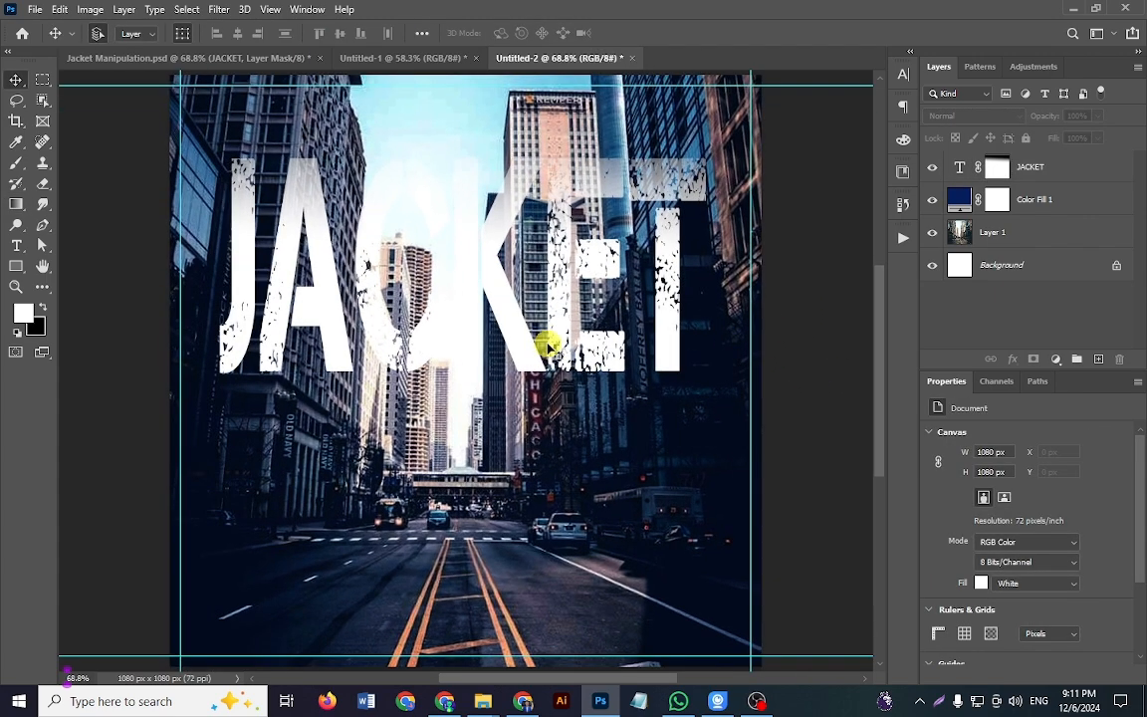
left_click(257, 57)
scroll(972, 233, "up", 2)
scroll(994, 266, "down", 3)
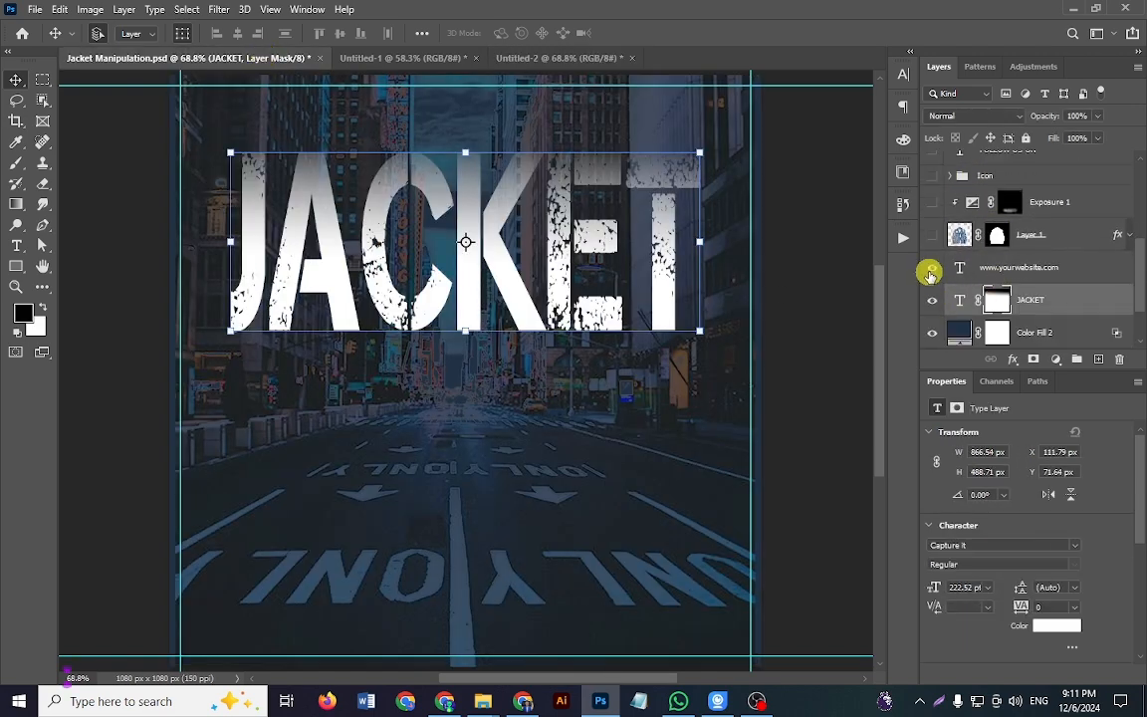
left_click(930, 275)
scroll(932, 275, "up", 1)
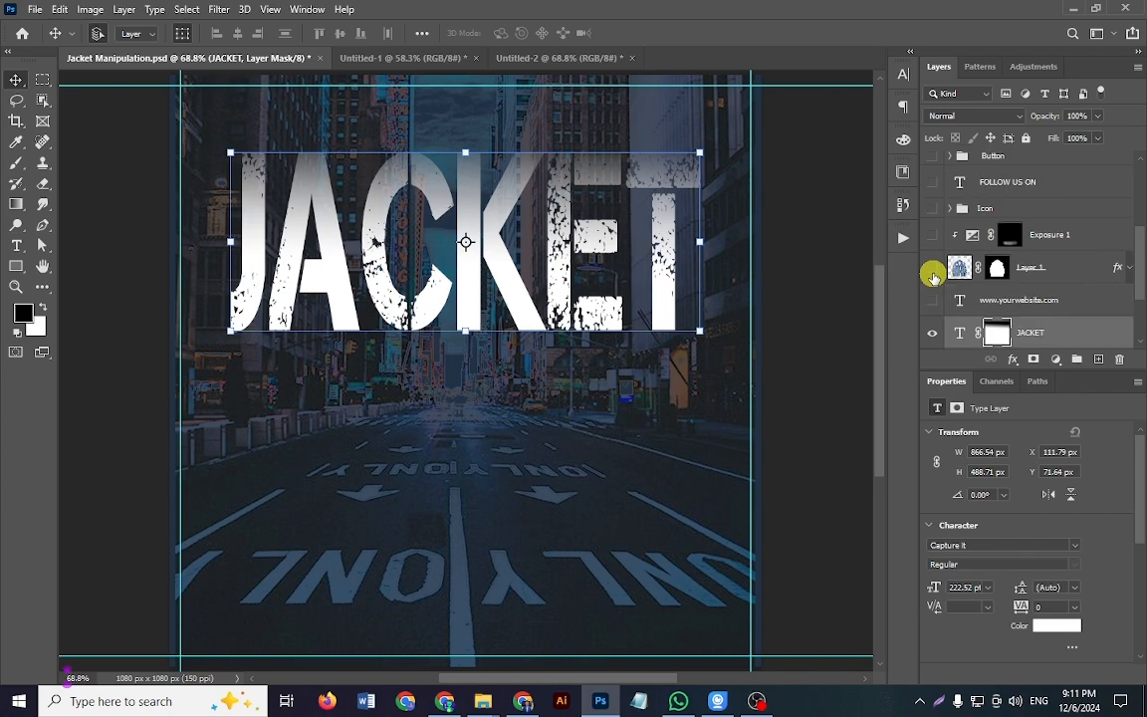
left_click(932, 270)
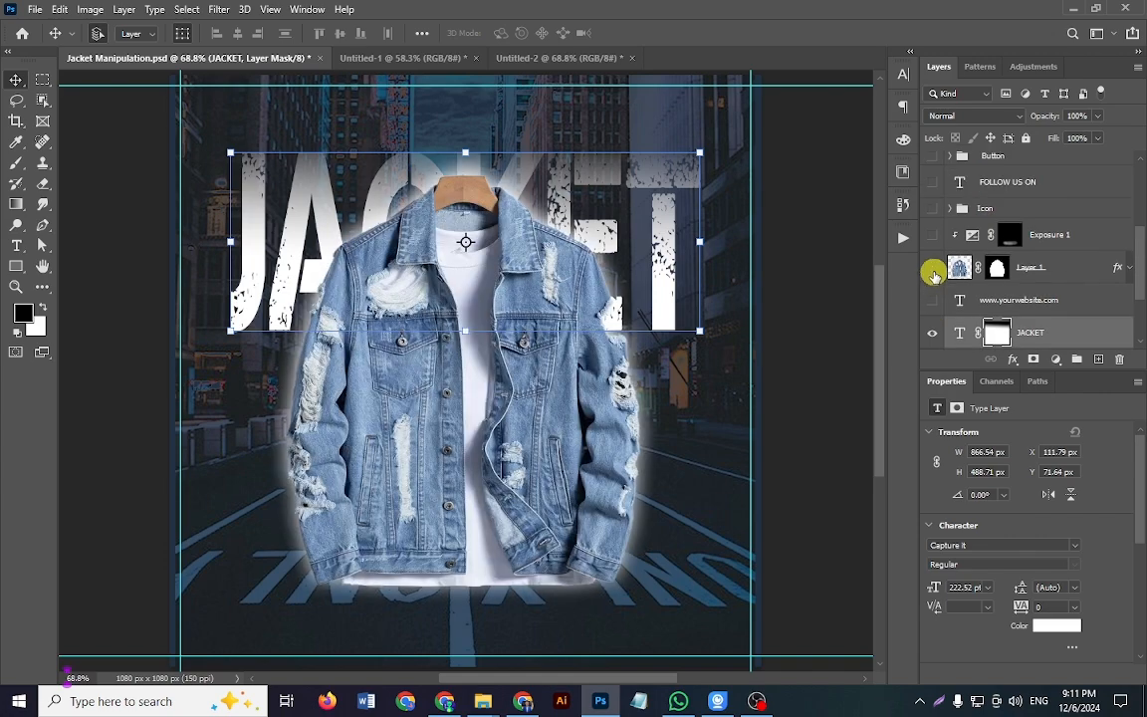
left_click(932, 271)
left_click(932, 271)
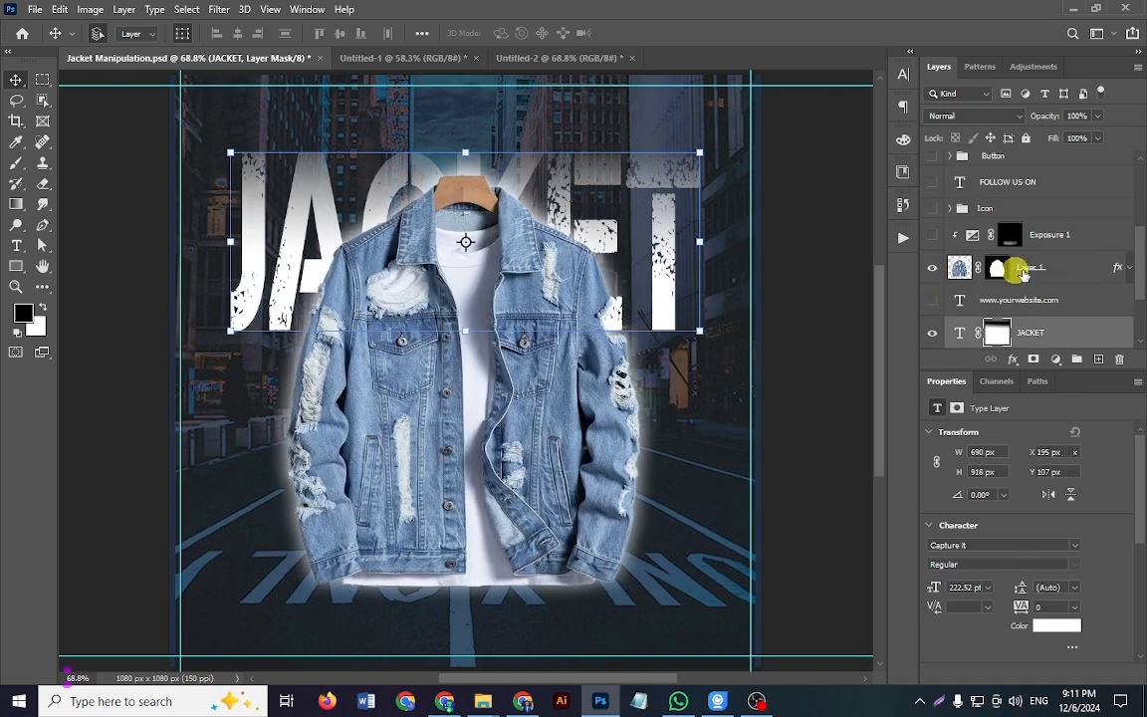
left_click(1017, 267)
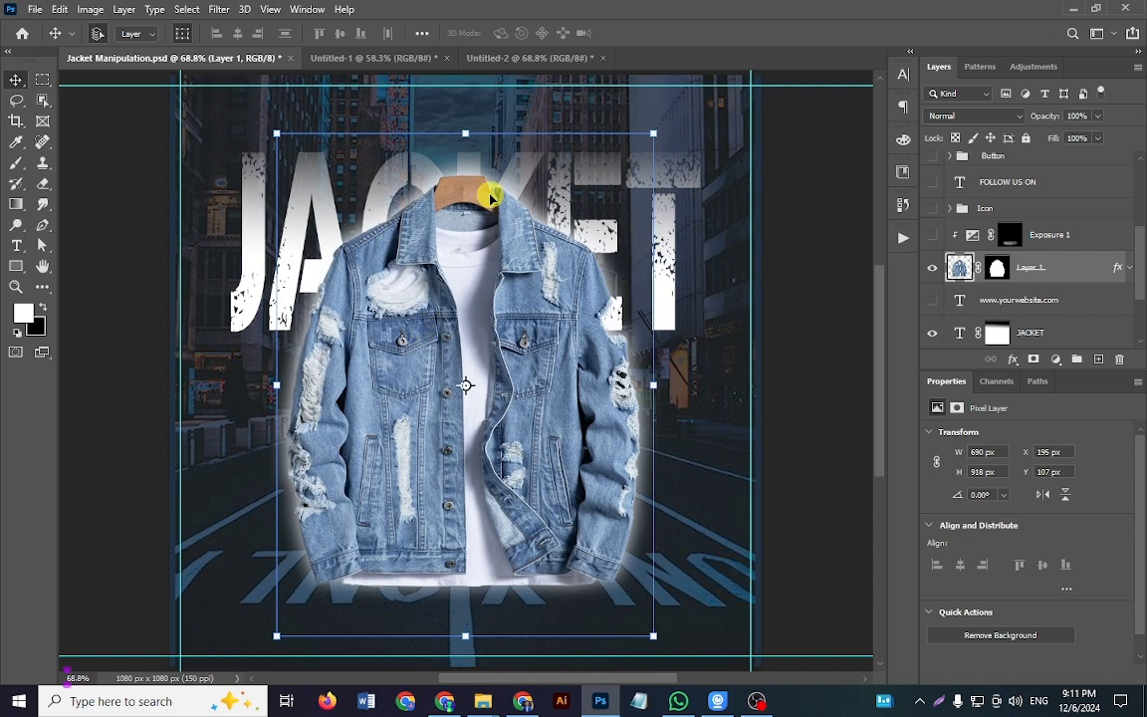
Step: Return to Untitled-2, then switch to Pinterest in Chrome and search for "Denim jacket"
left_click(508, 58)
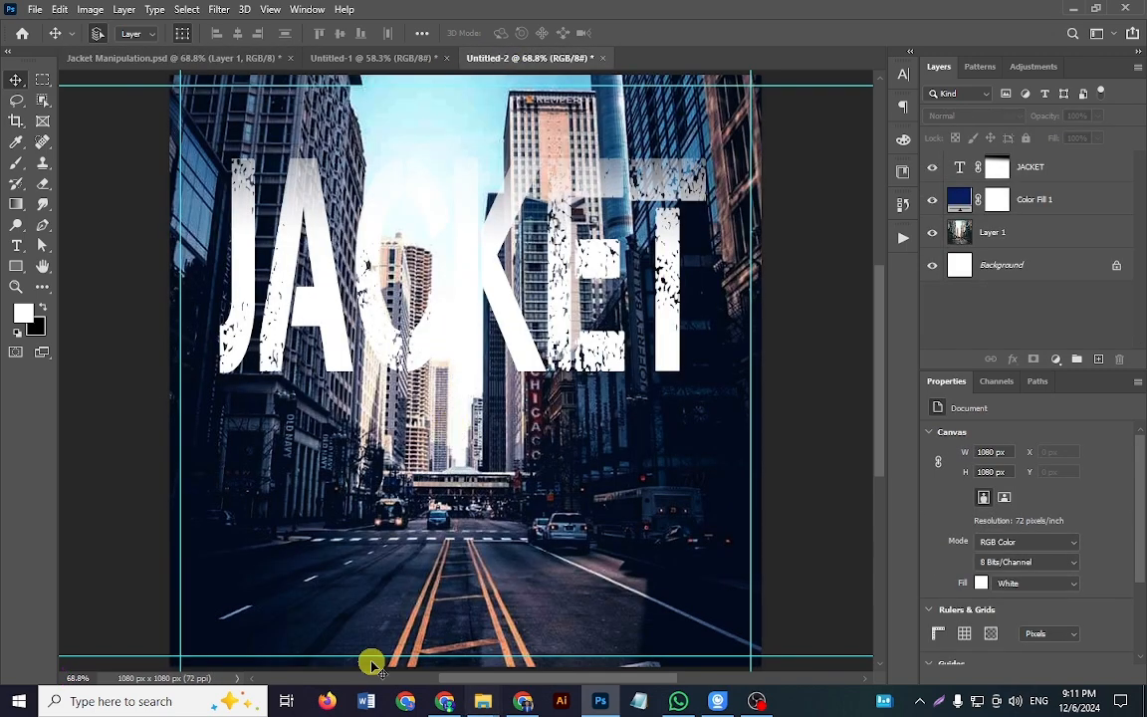
left_click(444, 701)
left_click(343, 103)
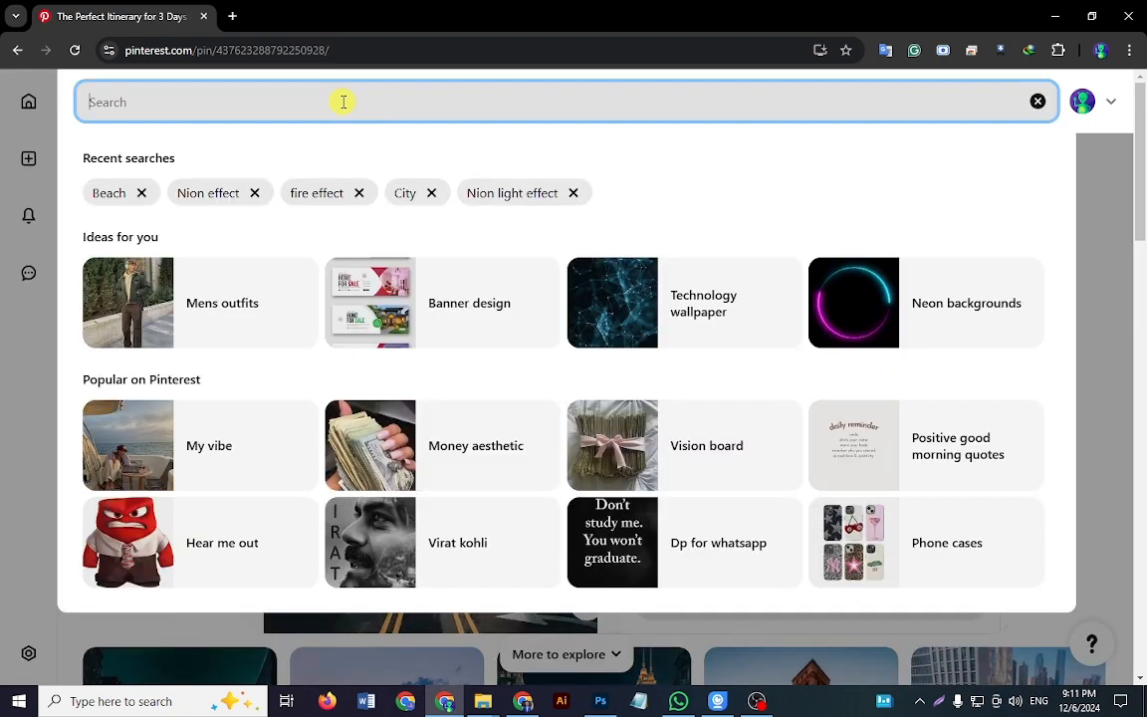
type("Deni")
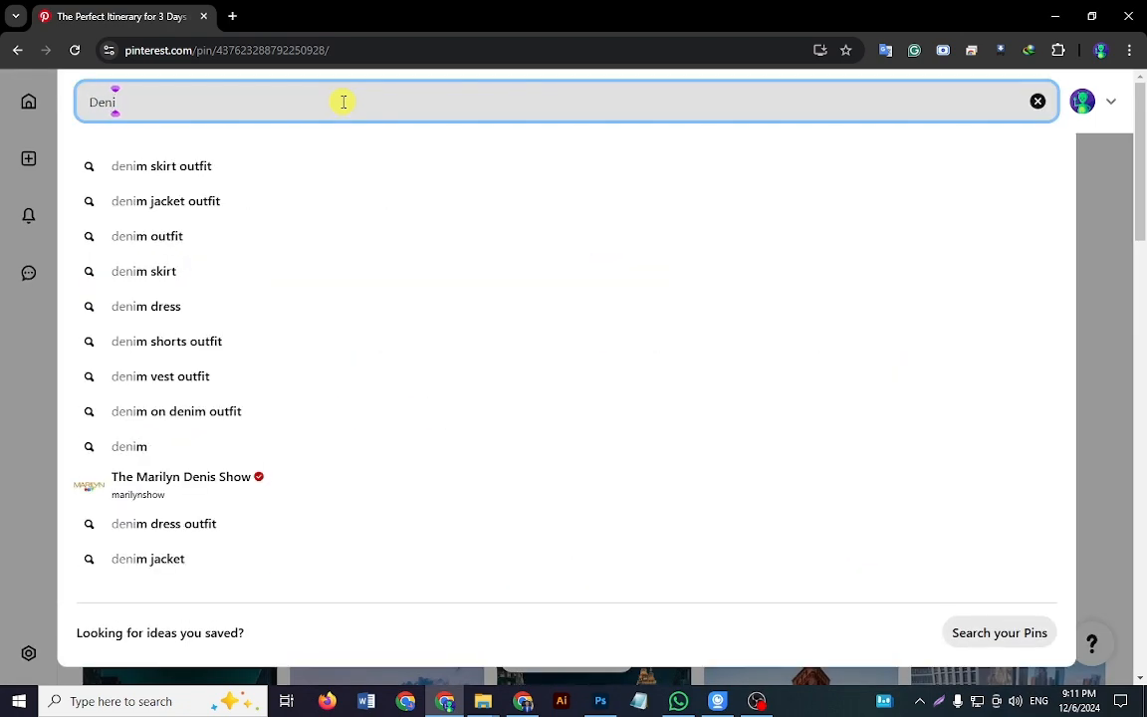
type("m jacke")
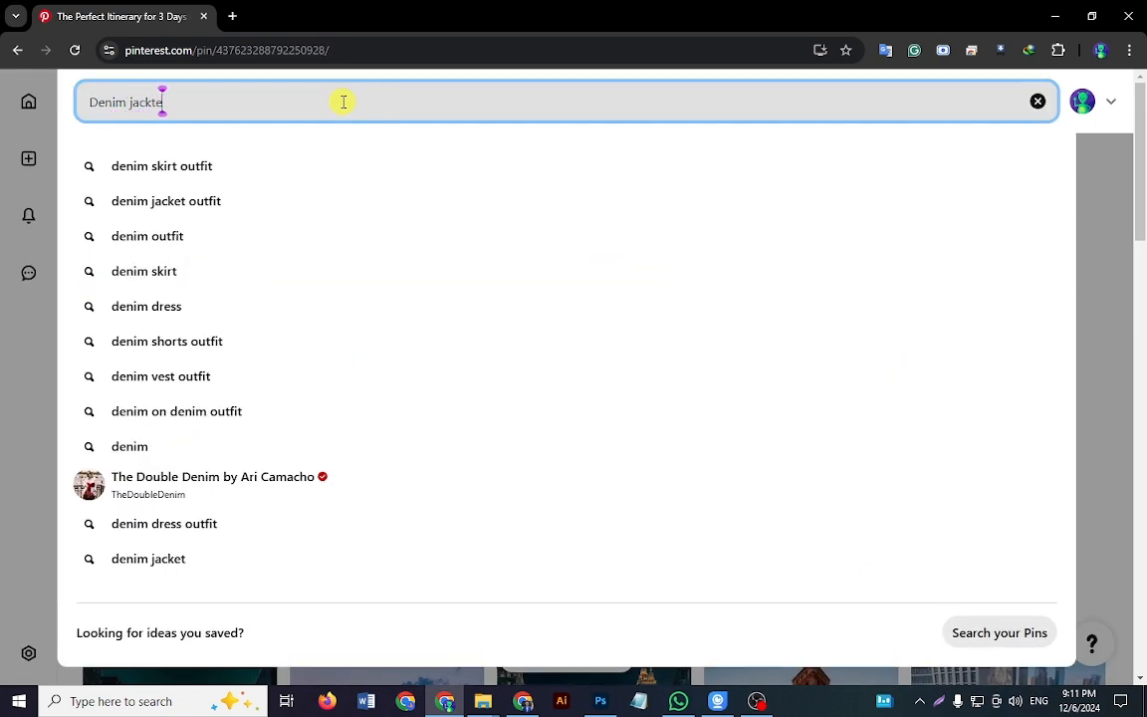
type("t")
key("Return")
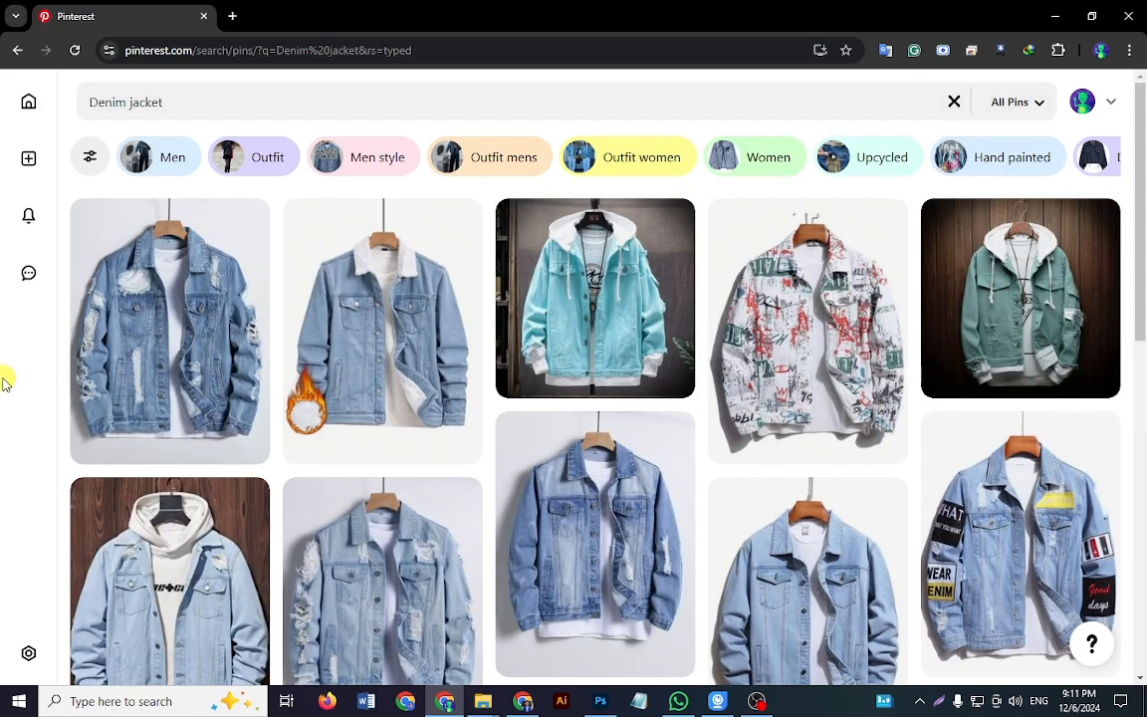
Step: Copy the image of the ripped blue denim jacket on a wooden hanger and paste it into Untitled-2 in Photoshop
left_click(221, 254)
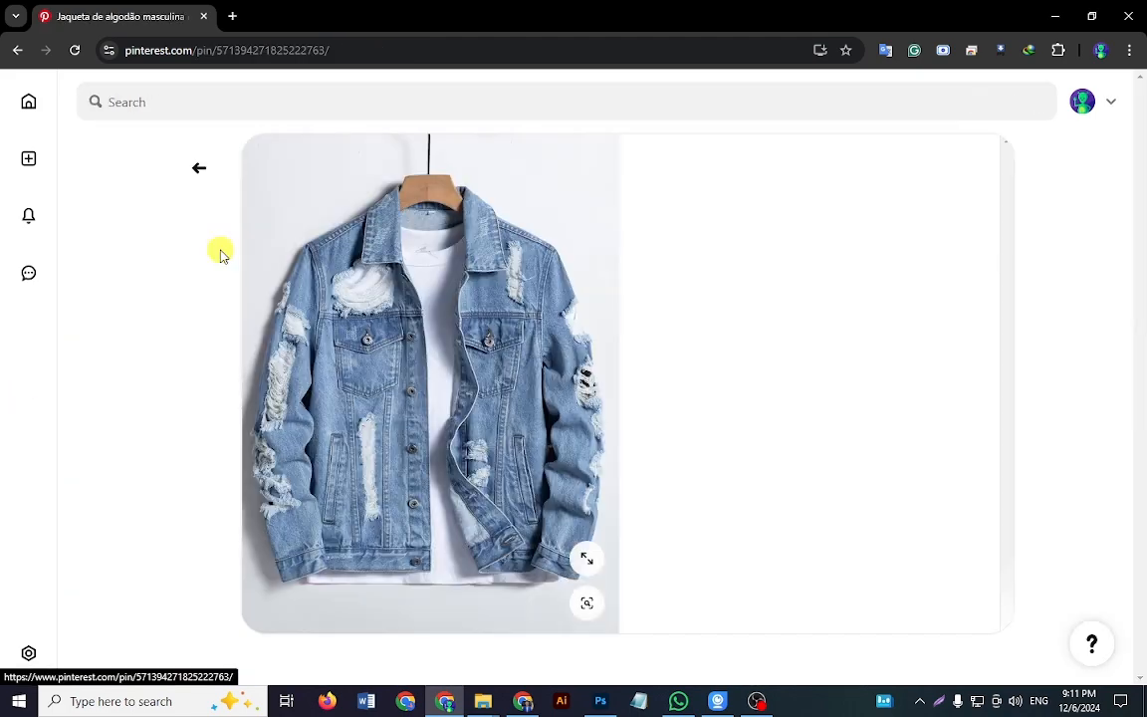
right_click(434, 423)
left_click(506, 199)
left_click(601, 701)
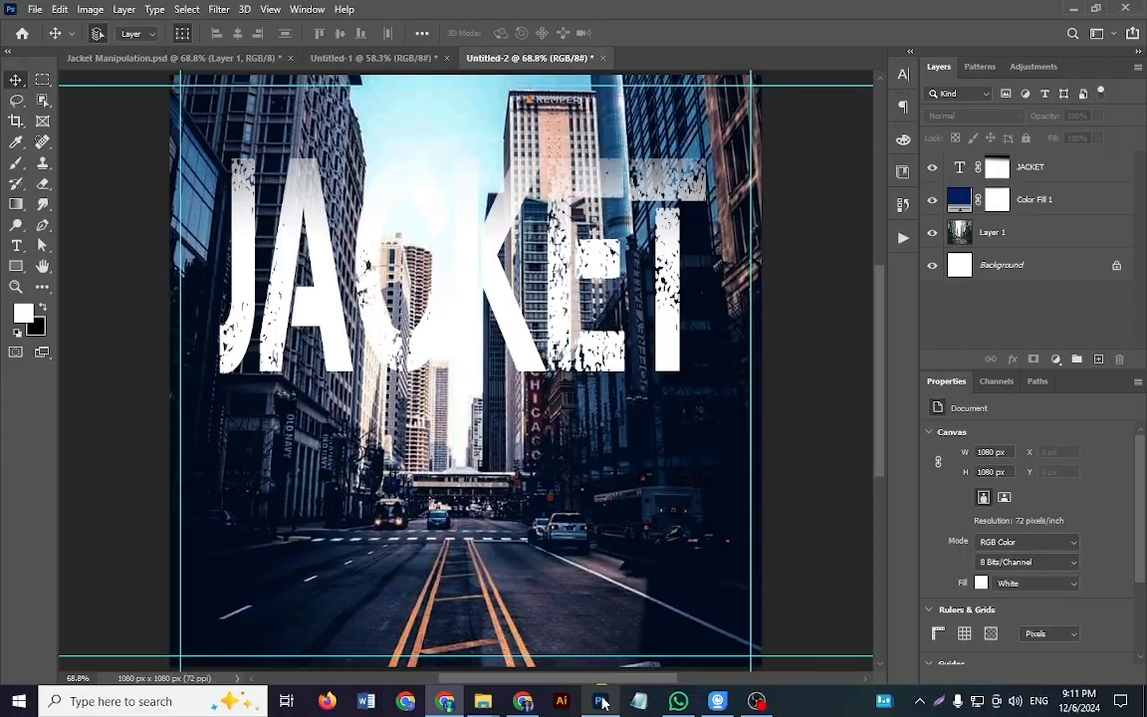
key("ctrl+v")
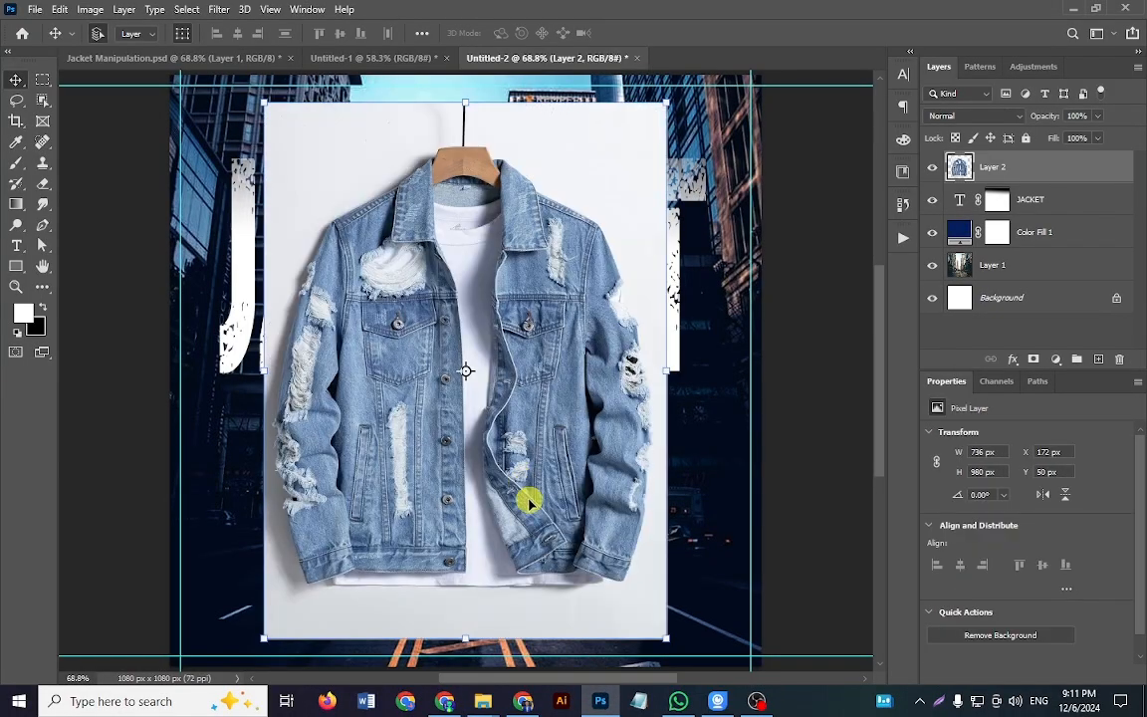
Step: Select the jacket on the pasted layer with the Object Selection tool's Select Subject
scroll(812, 293, "down", 1)
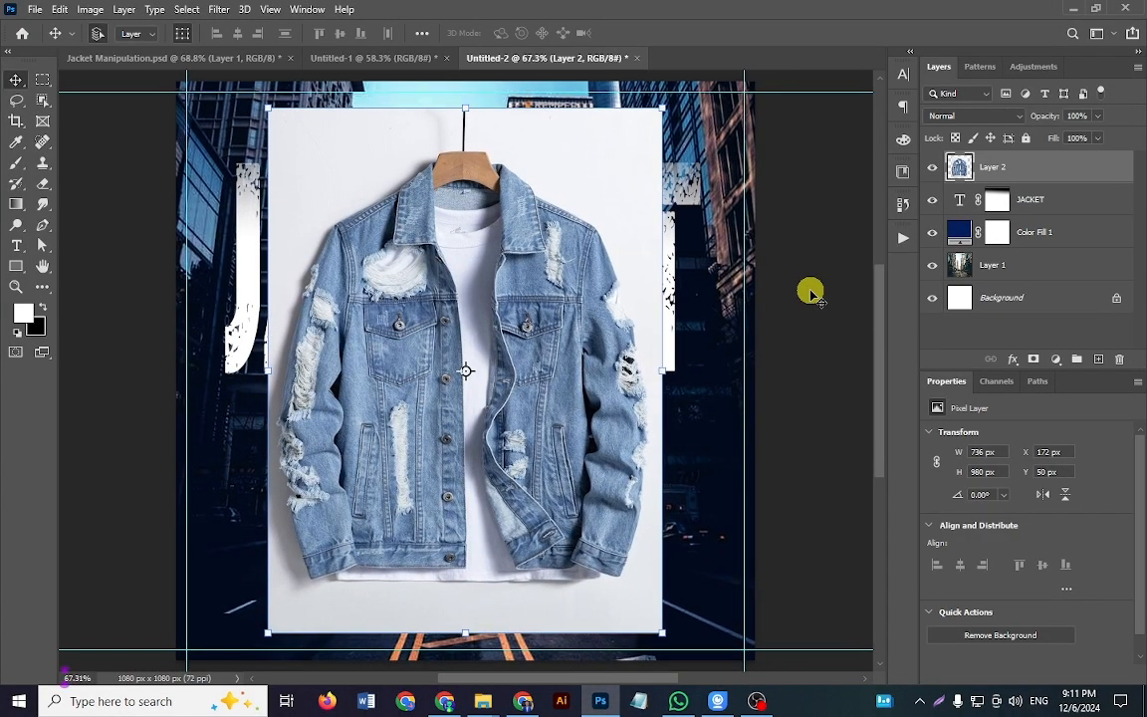
left_click(43, 100)
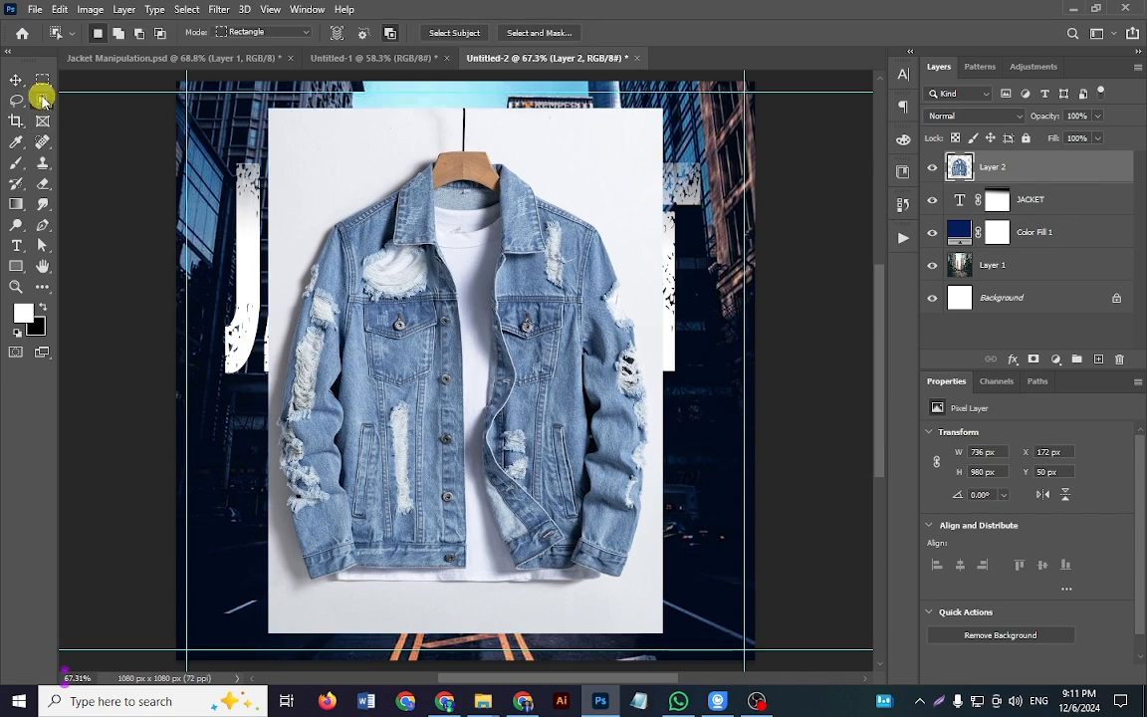
left_click(440, 33)
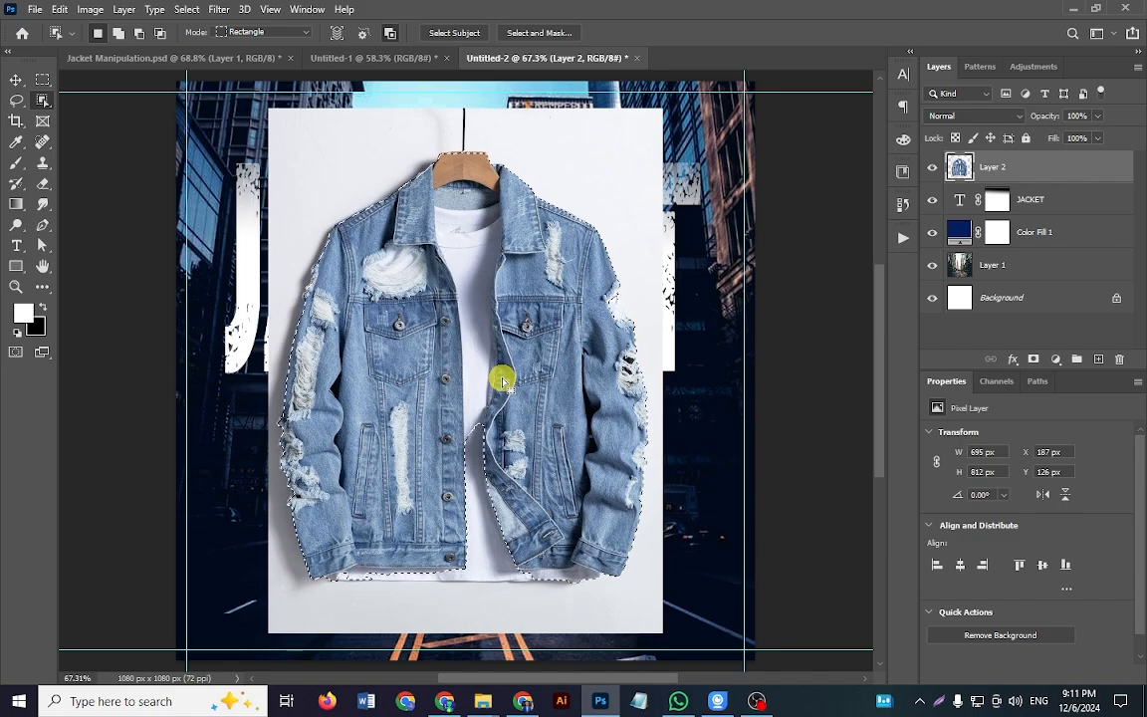
Step: Use the Lasso tool to add the missed fabric along the outer edge of the jacket's left sleeve to the selection
scroll(318, 210, "up", 5)
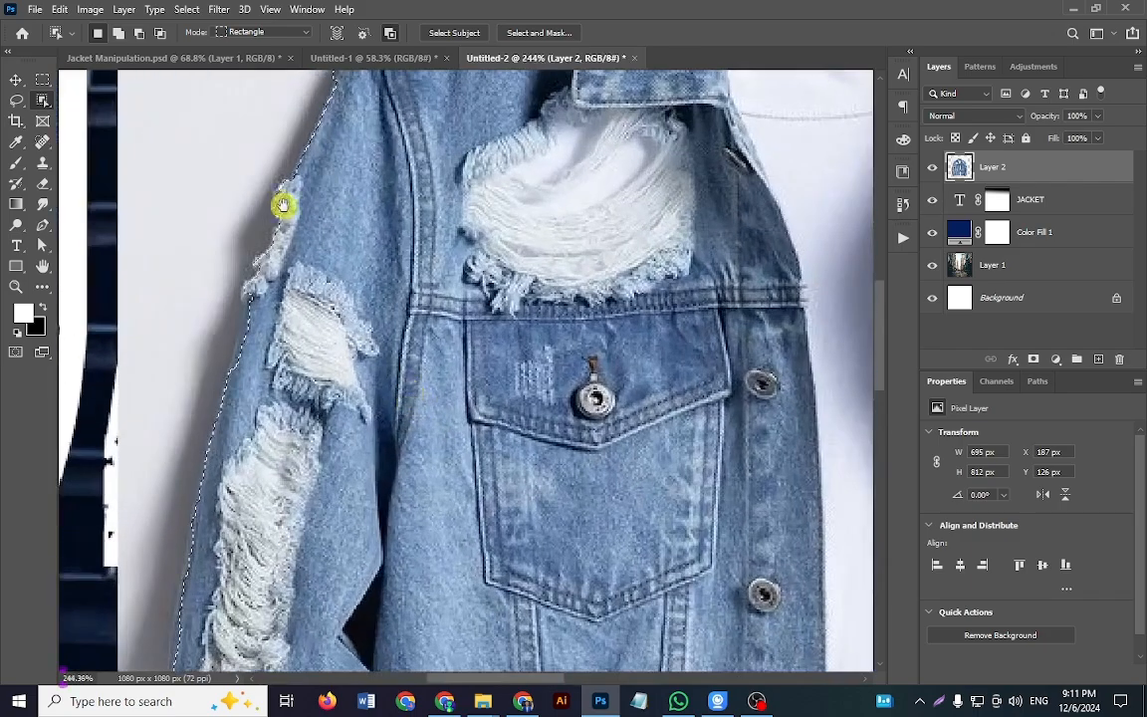
left_click_drag(283, 205, 372, 400)
left_click(17, 100)
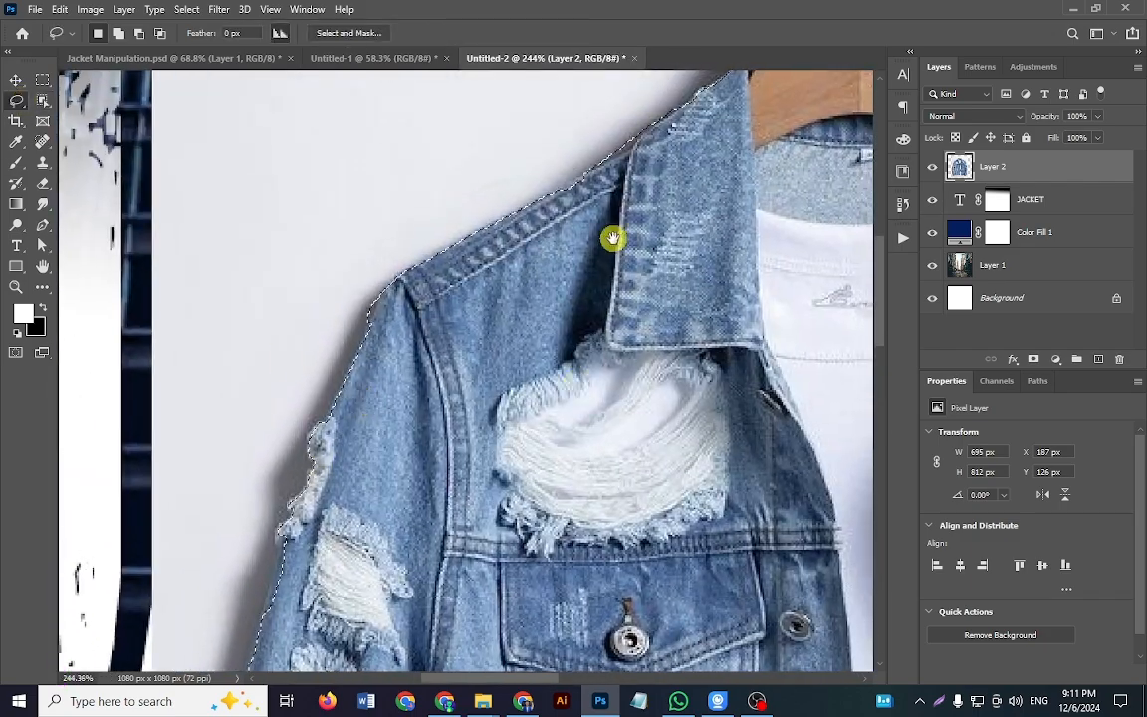
left_click_drag(613, 238, 440, 408)
left_click_drag(472, 473, 515, 380)
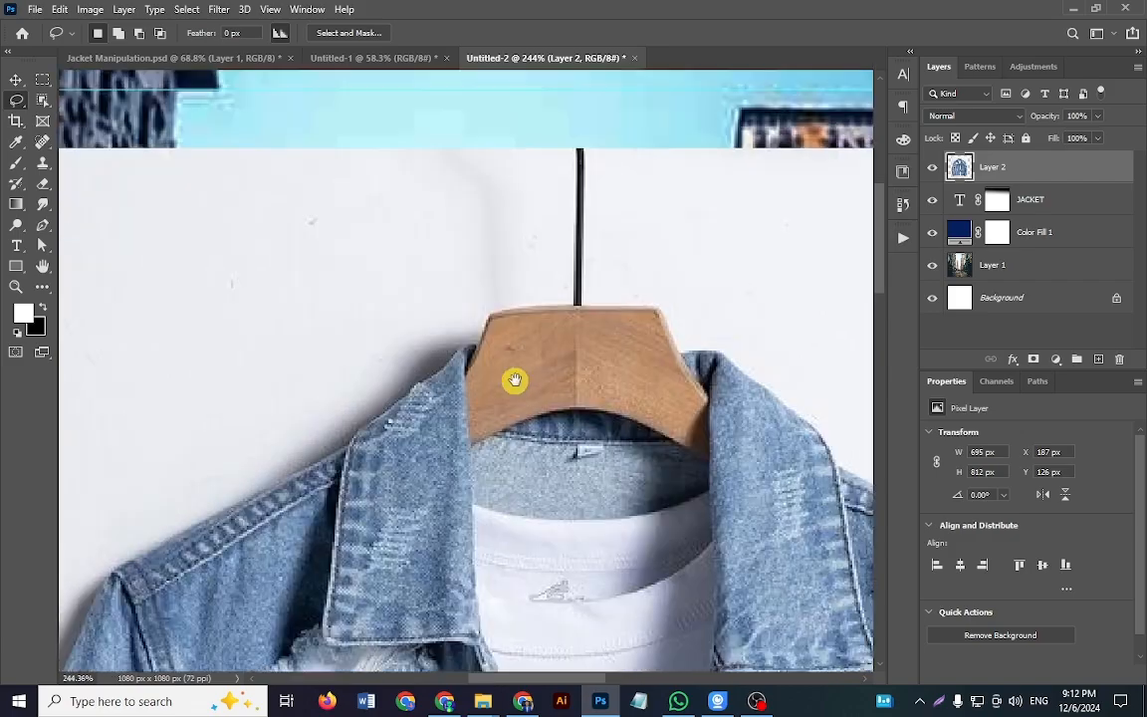
left_click_drag(438, 458, 543, 420)
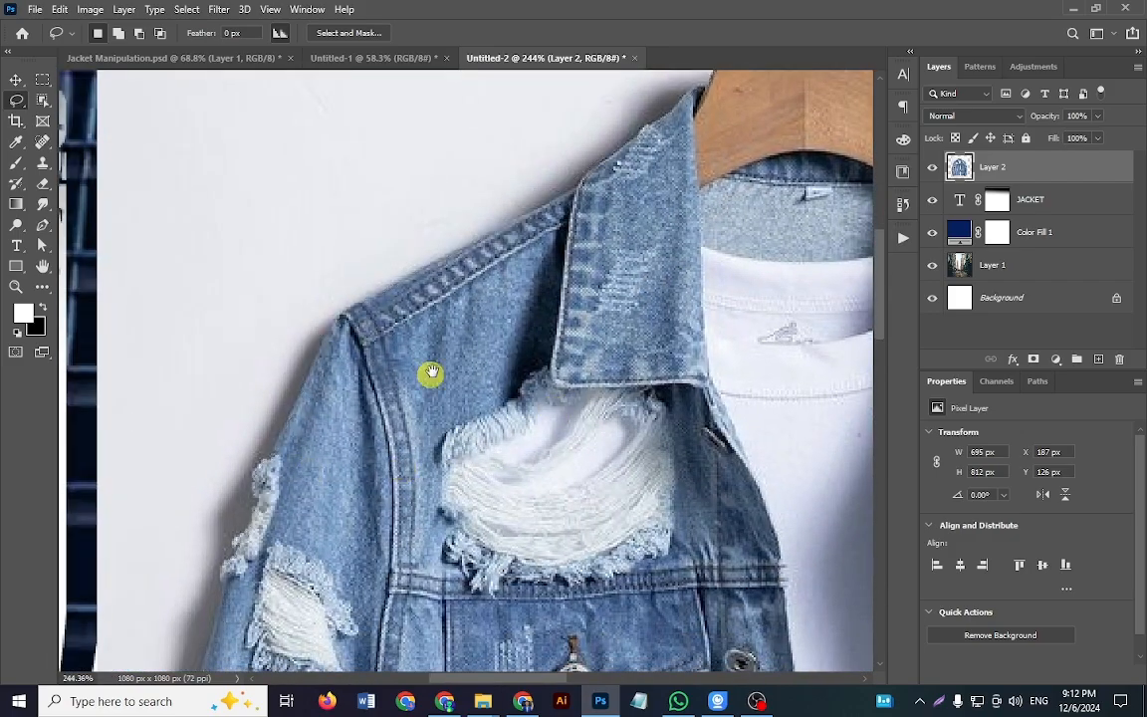
left_click_drag(328, 394, 471, 273)
left_click_drag(304, 544, 443, 287)
left_click_drag(496, 573, 450, 294)
left_click_drag(478, 458, 481, 518)
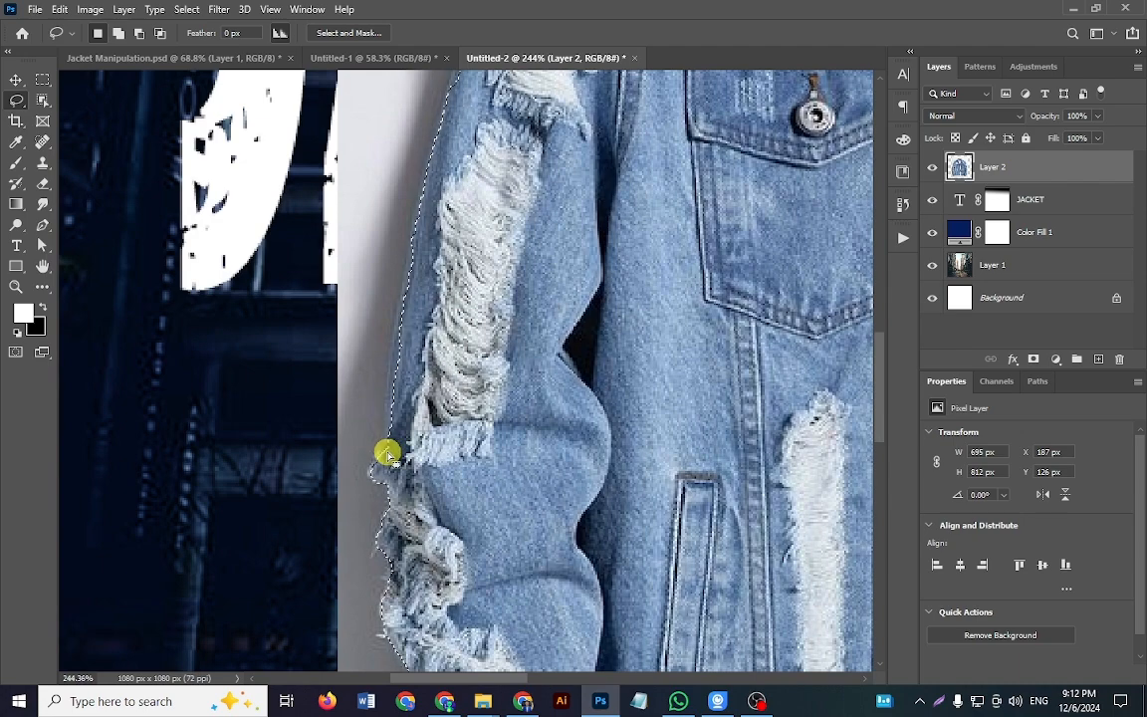
key("shift")
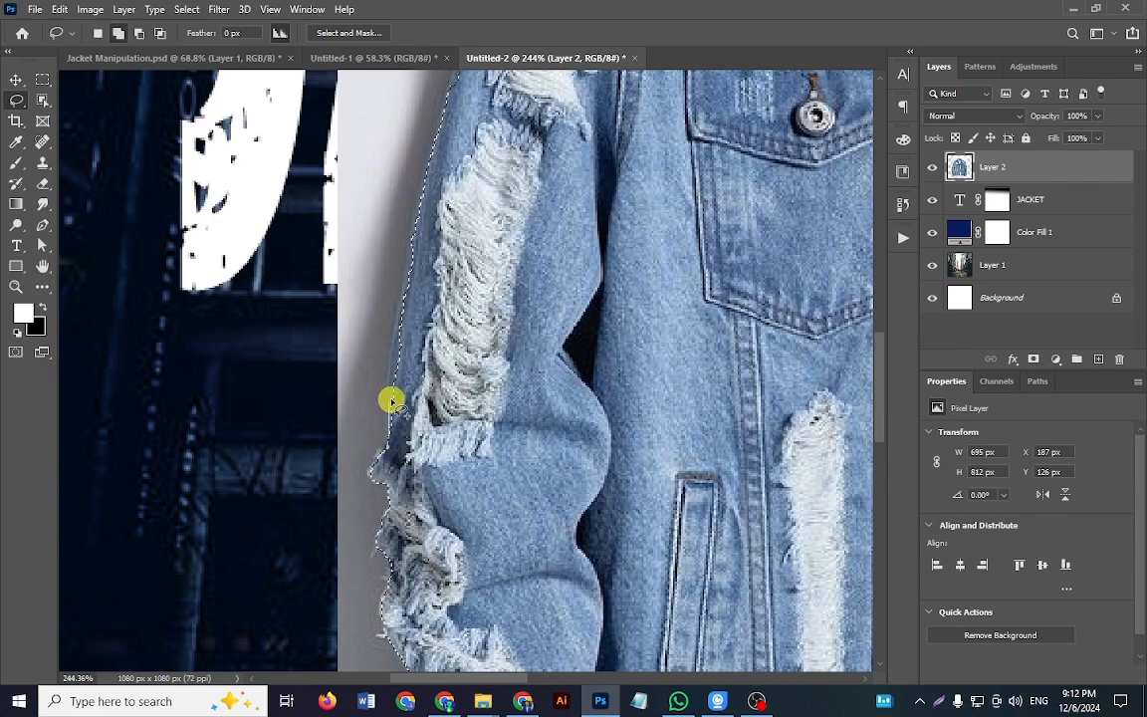
mouse_move(404, 300)
left_mouse_down()
mouse_move(416, 415)
mouse_move(391, 438)
left_mouse_up()
Step: Subtract the grey background wedge between the left cuff and the white T-shirt hem from the selection
left_click_drag(464, 557, 439, 301)
left_click_drag(446, 386, 284, 317)
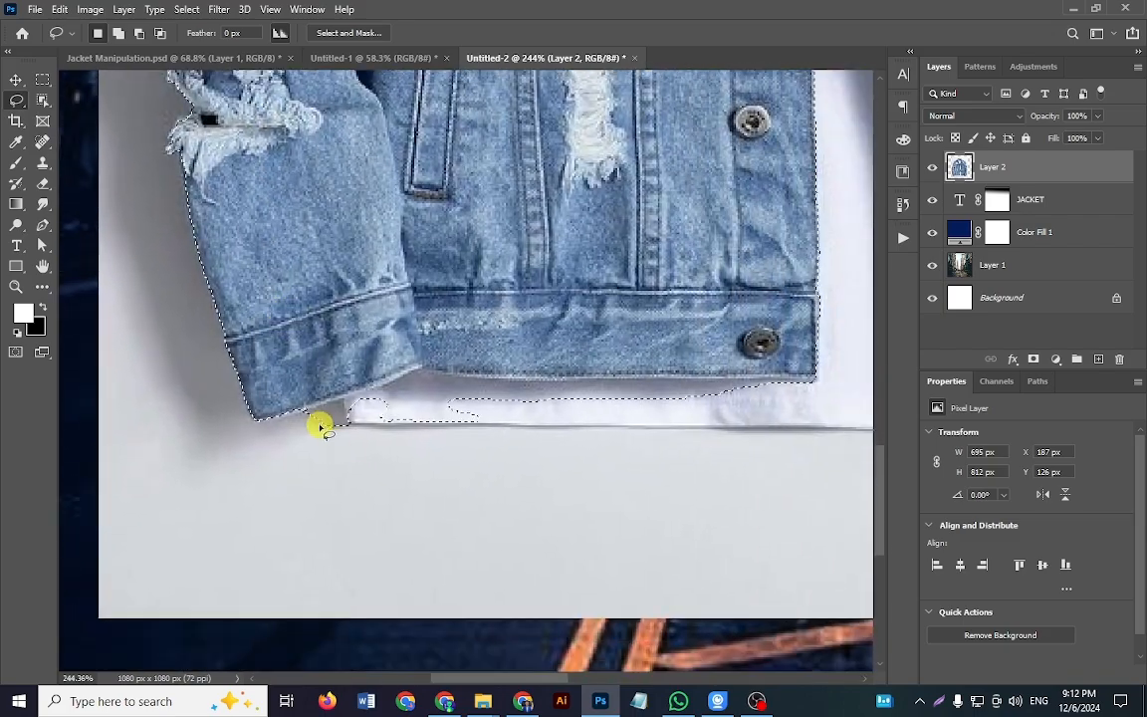
mouse_move(317, 421)
left_mouse_down()
mouse_move(383, 474)
mouse_move(384, 440)
left_mouse_up()
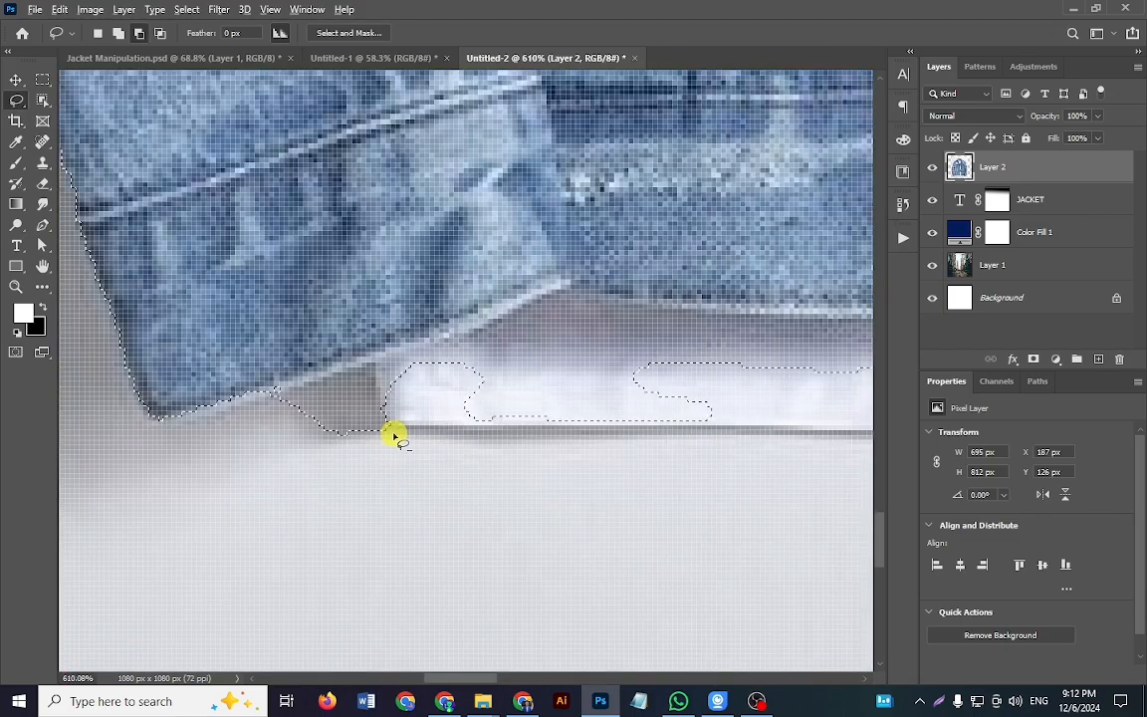
mouse_move(371, 370)
left_mouse_down()
mouse_move(300, 391)
mouse_move(288, 440)
mouse_move(399, 427)
mouse_move(409, 437)
left_mouse_up()
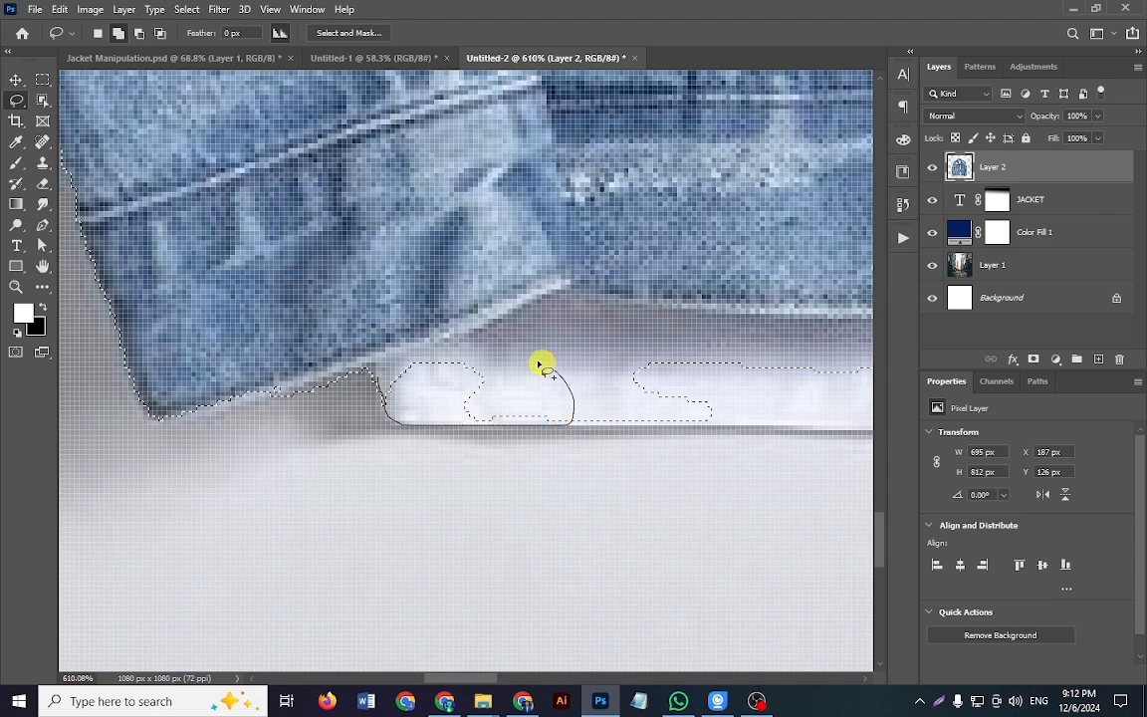
Step: Add the missing left part of the white T-shirt hem below the jacket to the selection
left_click_drag(544, 369, 418, 360)
left_click_drag(387, 404, 390, 413)
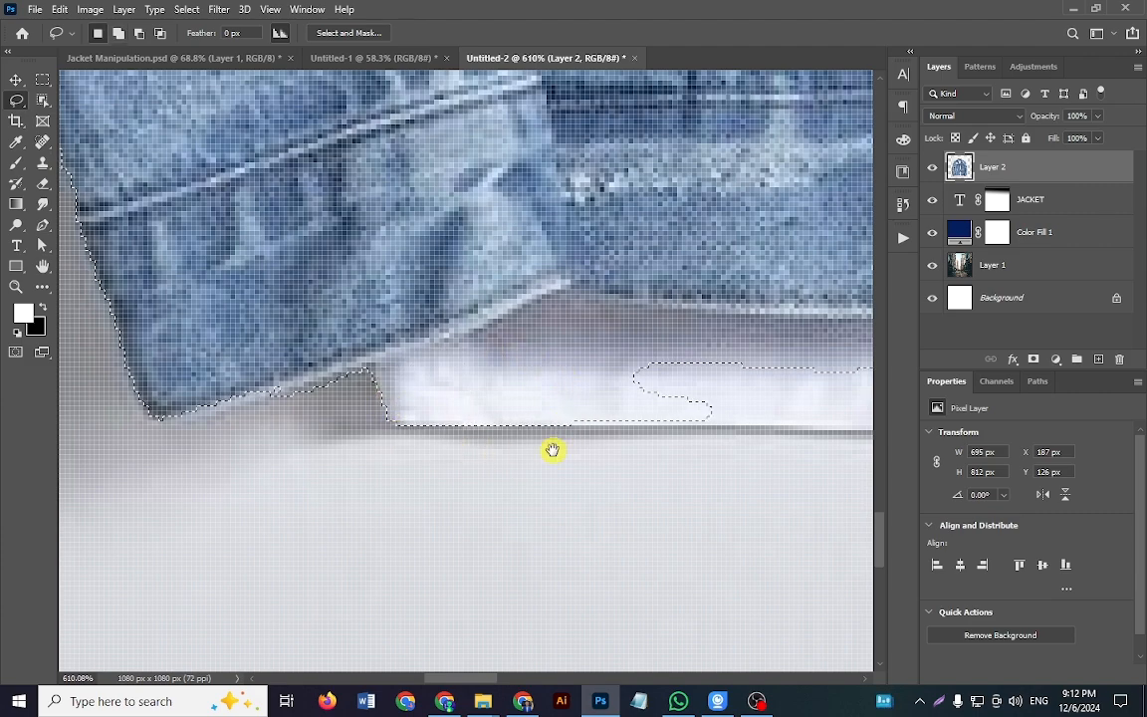
left_click_drag(551, 454, 231, 450)
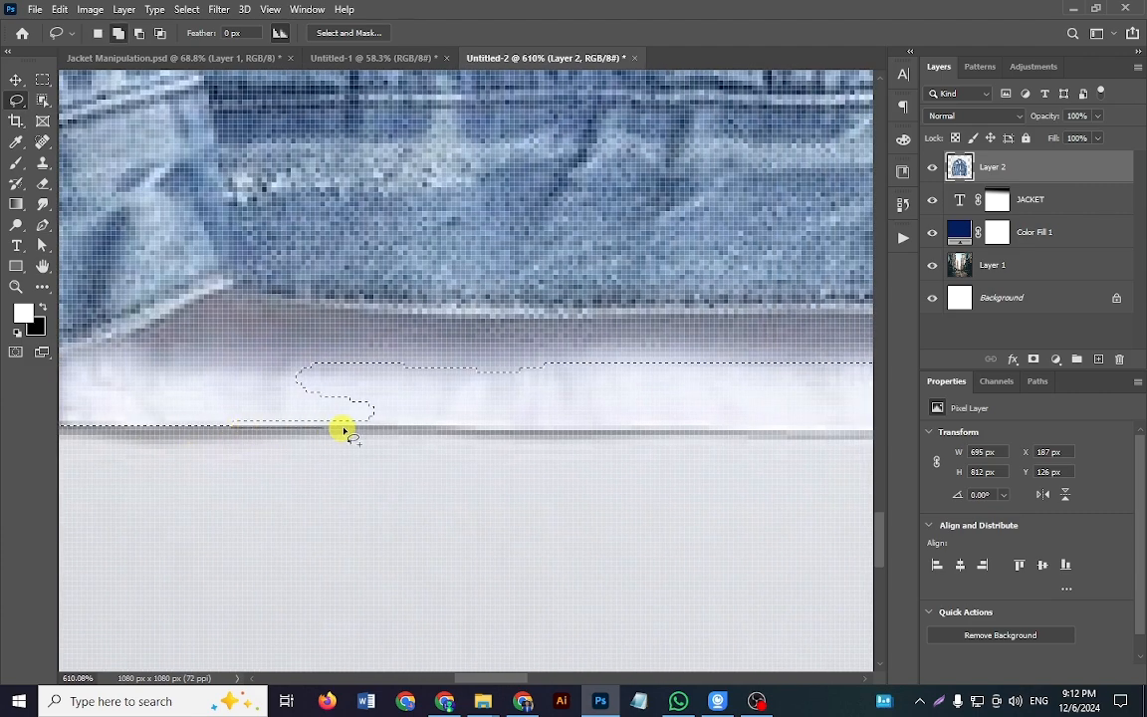
mouse_move(702, 367)
left_mouse_down()
mouse_move(409, 343)
mouse_move(261, 360)
mouse_move(249, 407)
left_mouse_up()
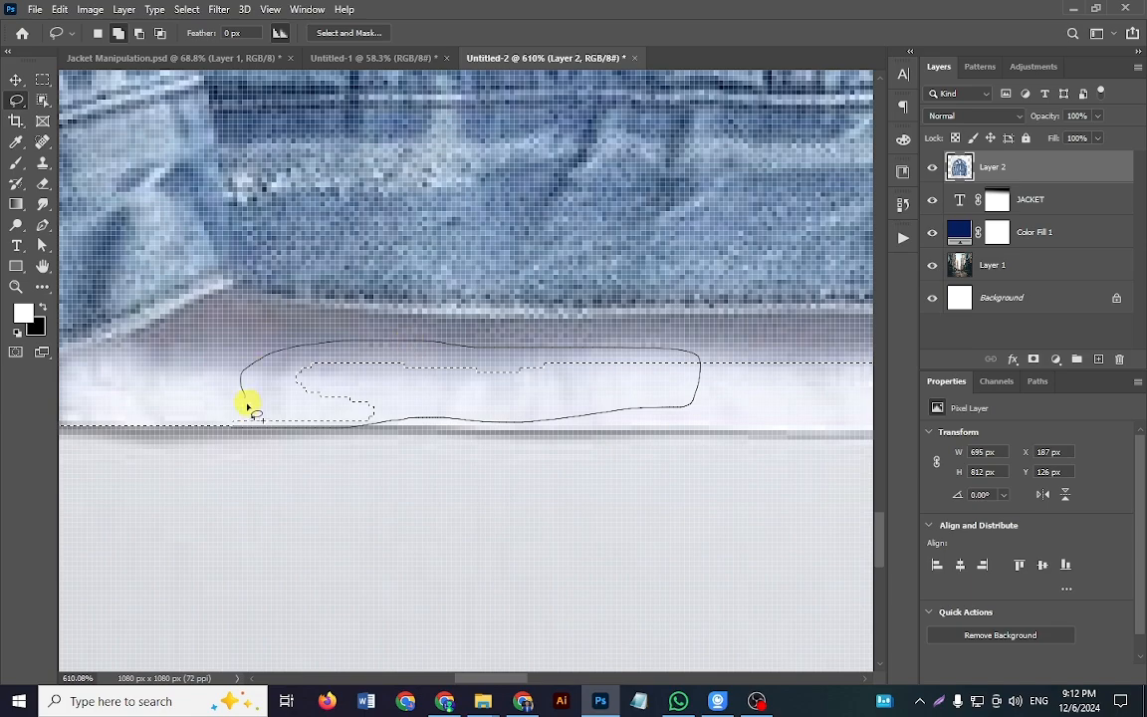
mouse_move(321, 432)
left_mouse_down()
mouse_move(409, 431)
mouse_move(238, 427)
mouse_move(227, 400)
mouse_move(248, 422)
left_mouse_up()
mouse_move(362, 436)
left_mouse_down()
mouse_move(305, 440)
mouse_move(353, 445)
left_mouse_up()
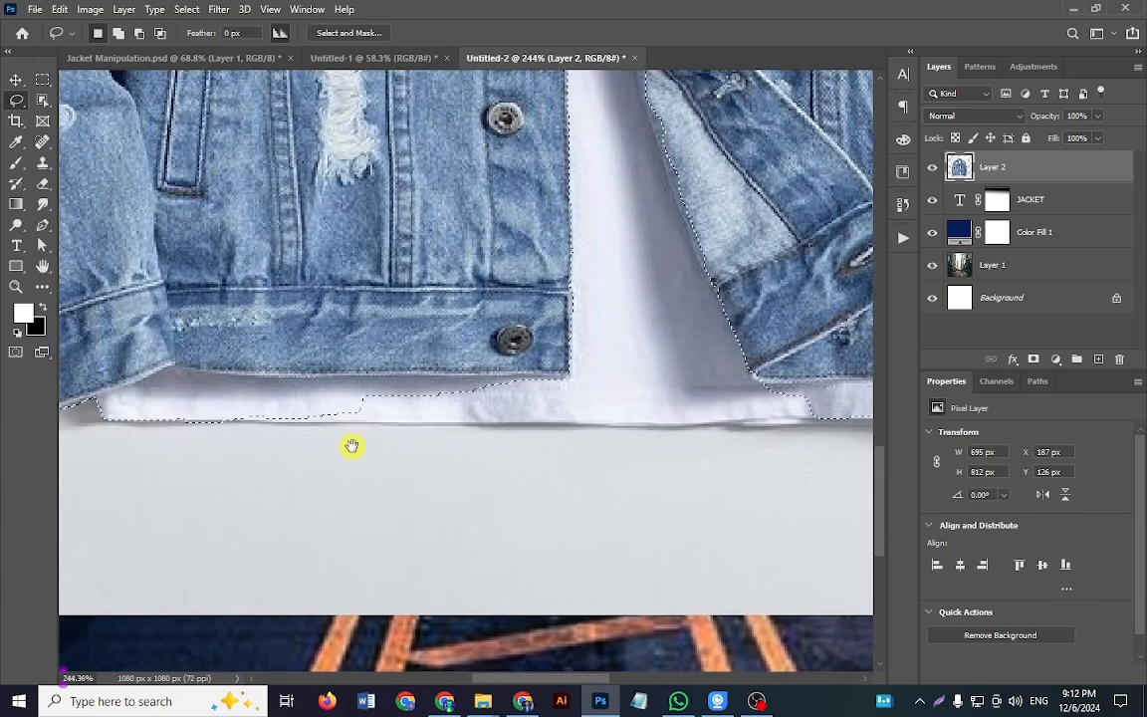
Step: Extend the selection along the T-shirt hem beneath the jacket's front opening and fill the small notch in its lower edge
key("shift")
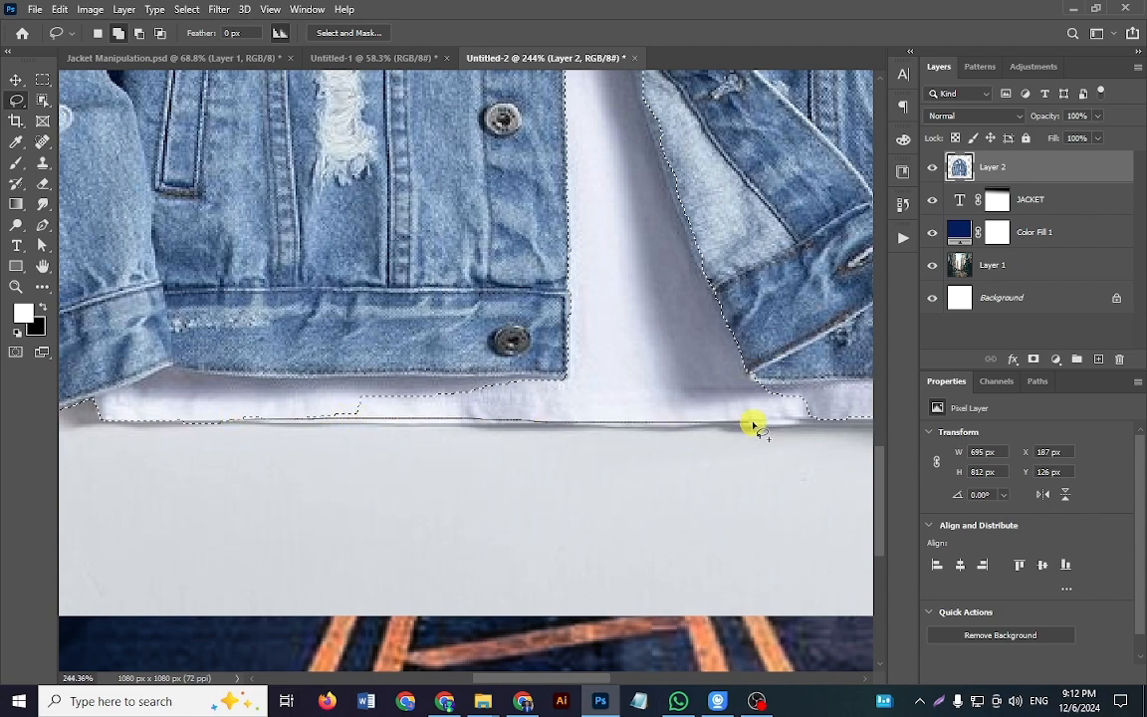
mouse_move(737, 340)
left_mouse_down()
mouse_move(404, 378)
mouse_move(297, 413)
mouse_move(382, 436)
left_mouse_up()
left_click_drag(452, 440, 481, 442)
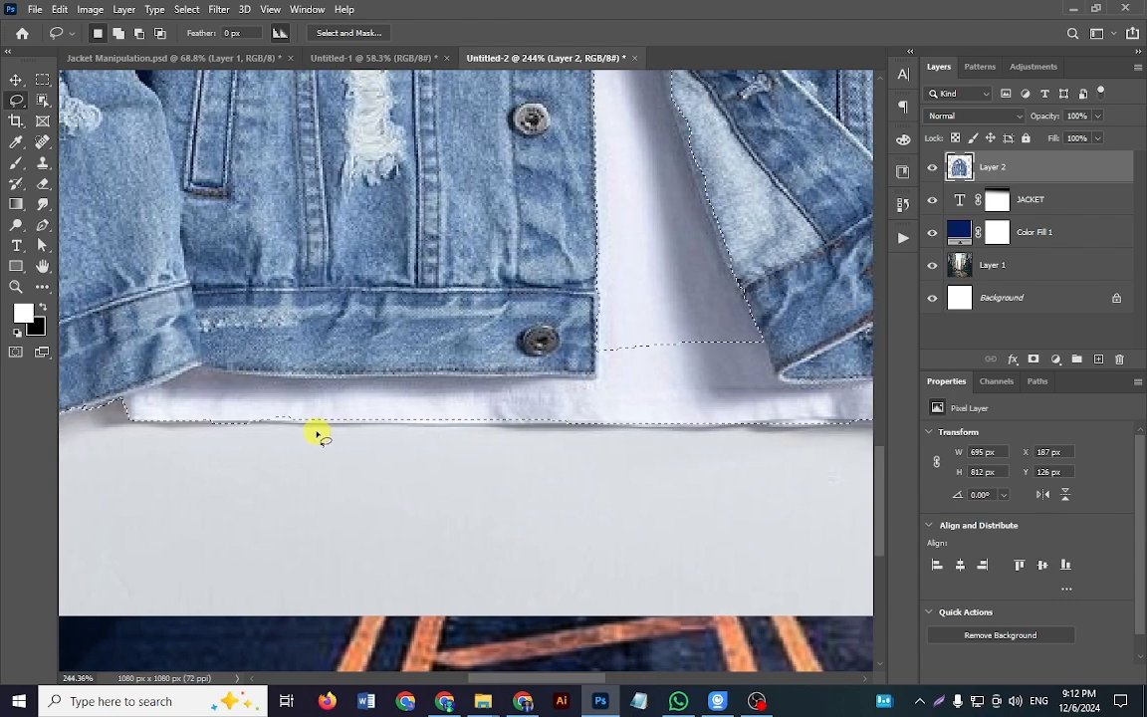
key("shift")
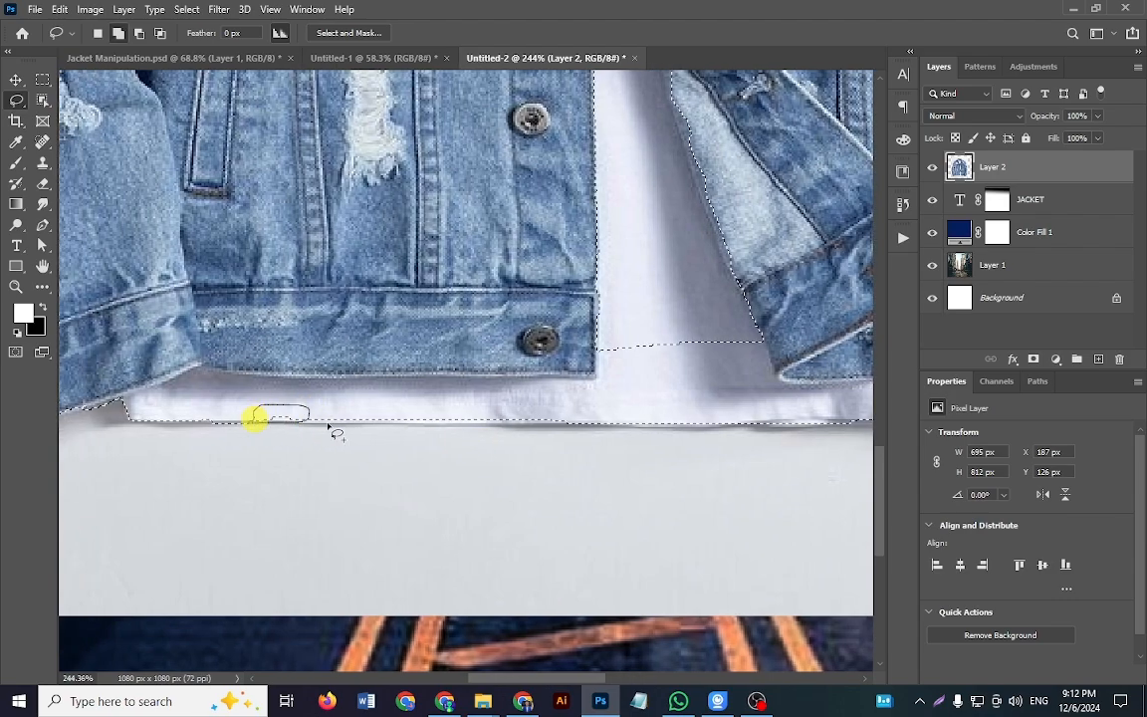
Step: Add the white T-shirt area inside the jacket's front opening to the selection and refine the hem near the right cuff
scroll(453, 476, "down", 6)
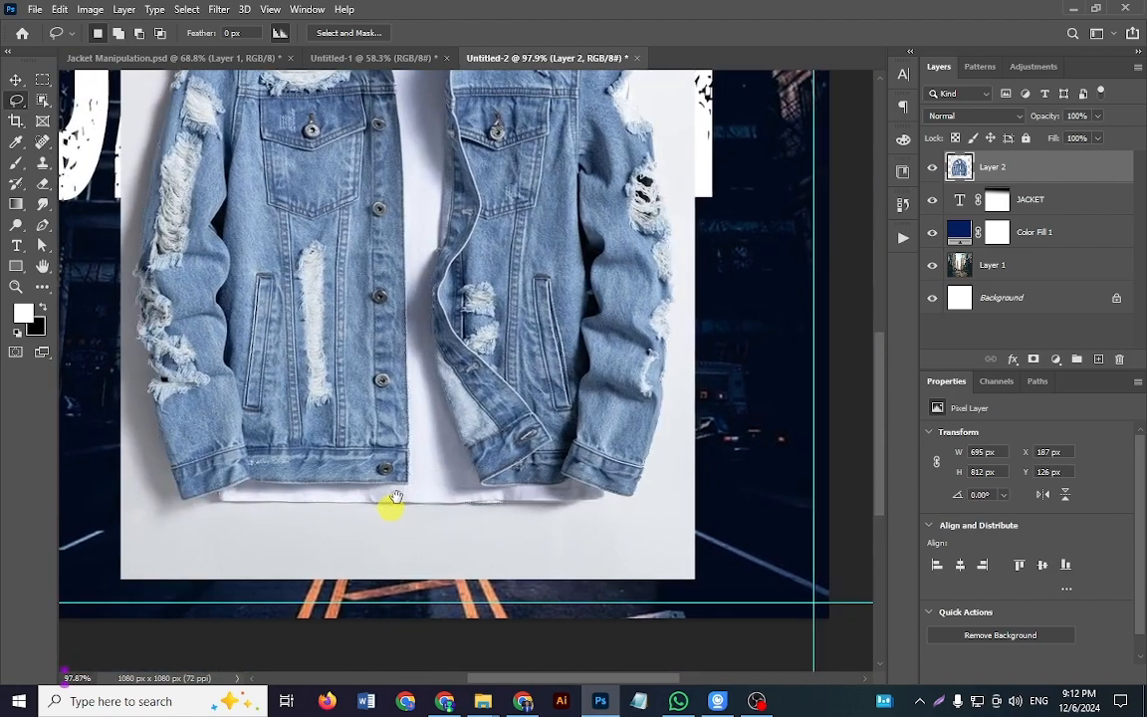
mouse_move(398, 490)
left_mouse_down()
mouse_move(512, 446)
mouse_move(474, 279)
mouse_move(369, 340)
left_mouse_up()
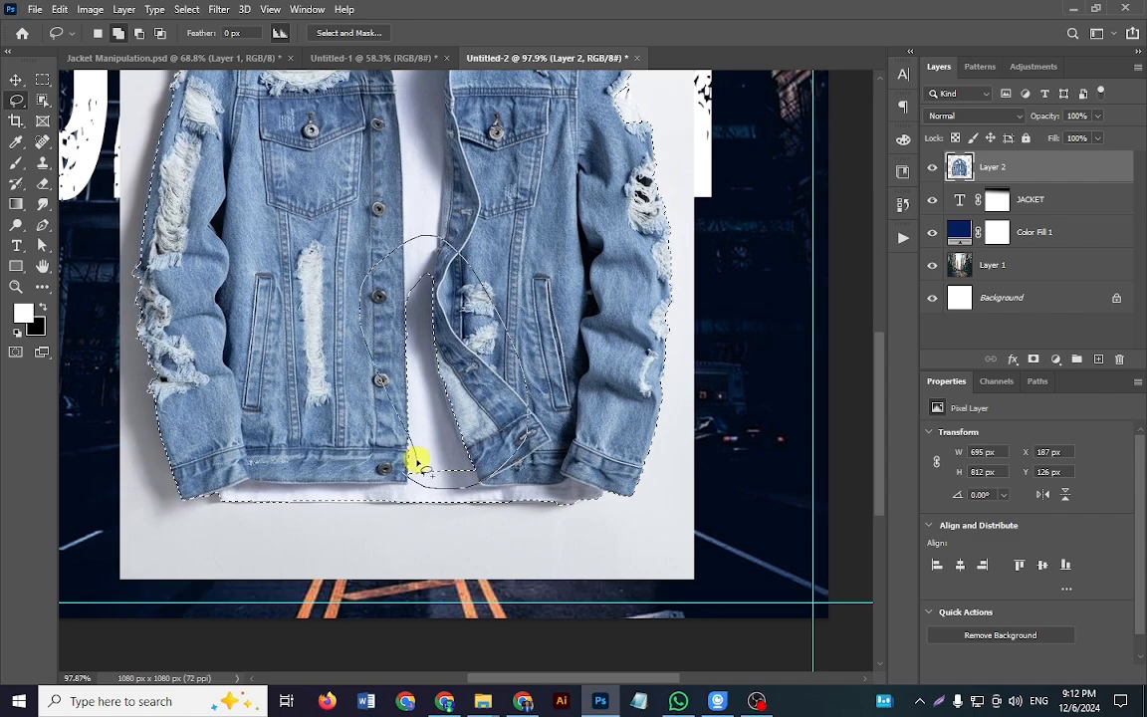
left_click_drag(417, 462, 414, 478)
mouse_move(410, 422)
left_mouse_down()
mouse_move(387, 487)
mouse_move(439, 457)
mouse_move(403, 412)
mouse_move(419, 496)
mouse_move(367, 522)
left_mouse_up()
left_click_drag(438, 509, 598, 519)
mouse_move(588, 525)
left_mouse_down()
mouse_move(520, 523)
mouse_move(538, 528)
left_mouse_up()
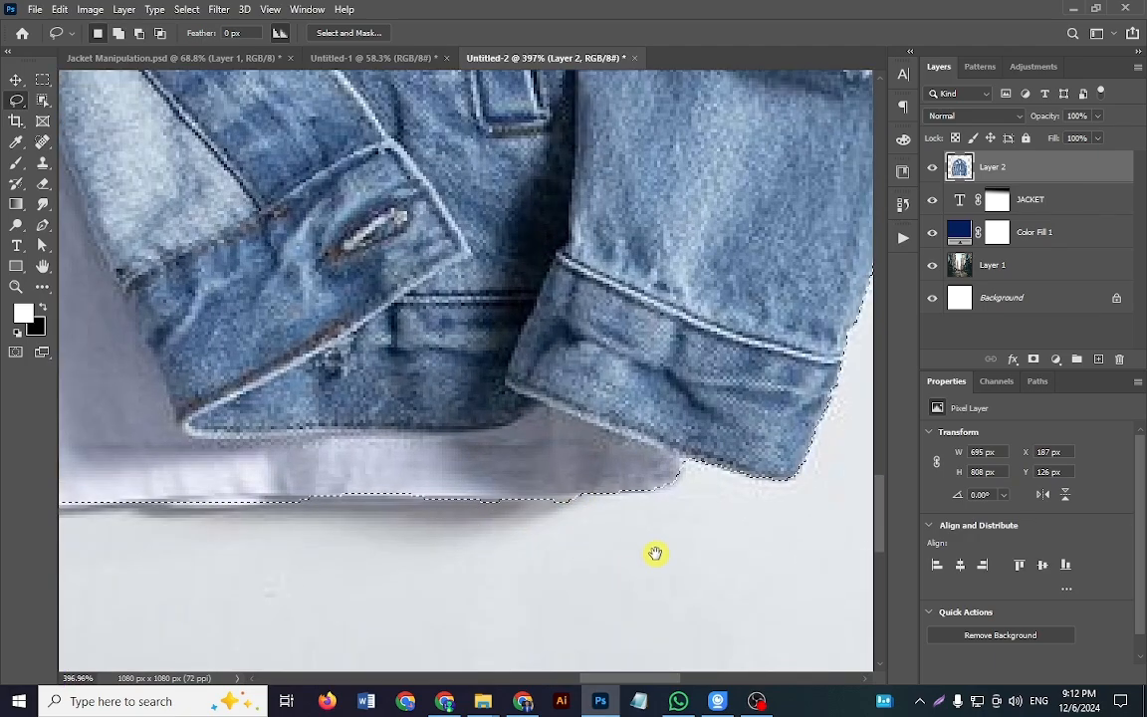
Step: Subtract the thin sliver of background at the torn patch on the jacket's upper right sleeve from the selection
left_click_drag(656, 554, 457, 609)
left_click_drag(603, 244, 587, 497)
left_click_drag(645, 436, 608, 434)
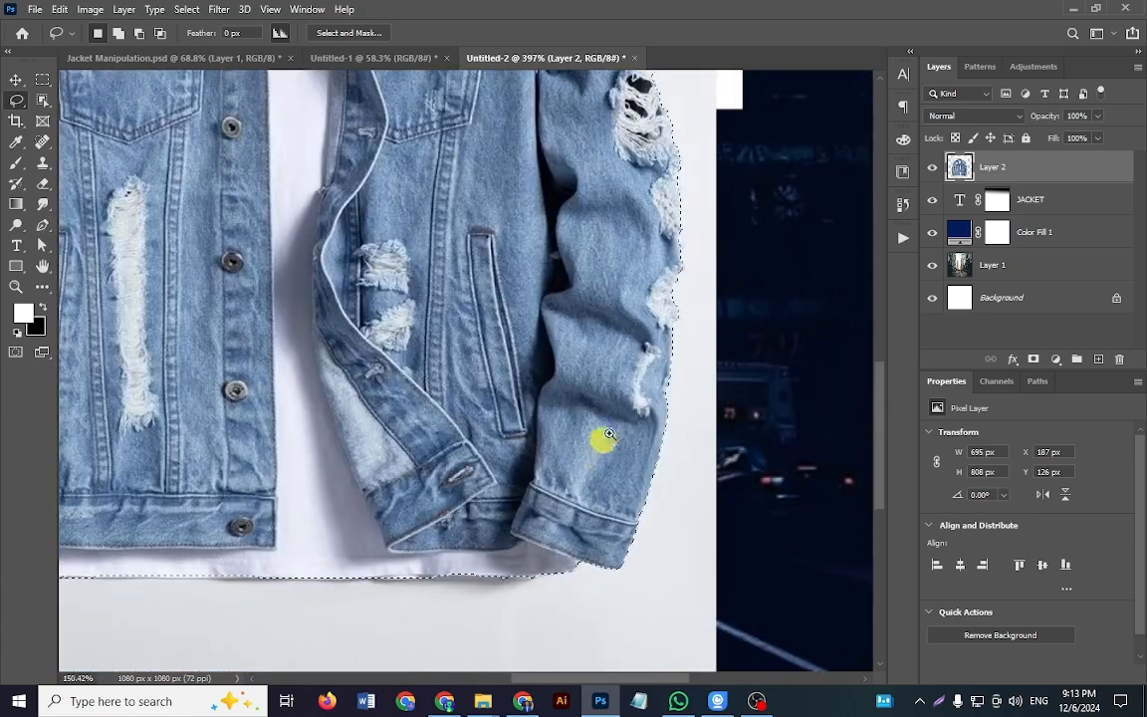
left_click_drag(671, 306, 533, 620)
left_click_drag(478, 350, 529, 453)
mouse_move(510, 388)
left_mouse_down()
mouse_move(599, 474)
mouse_move(507, 384)
mouse_move(584, 489)
left_mouse_up()
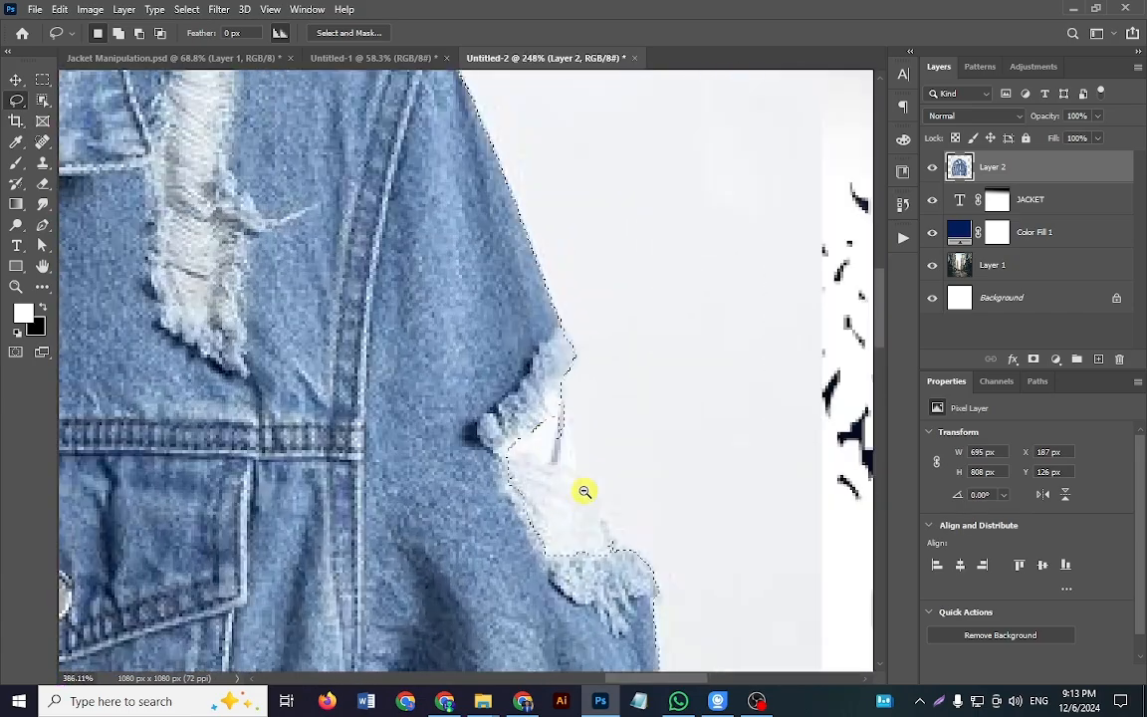
key("alt")
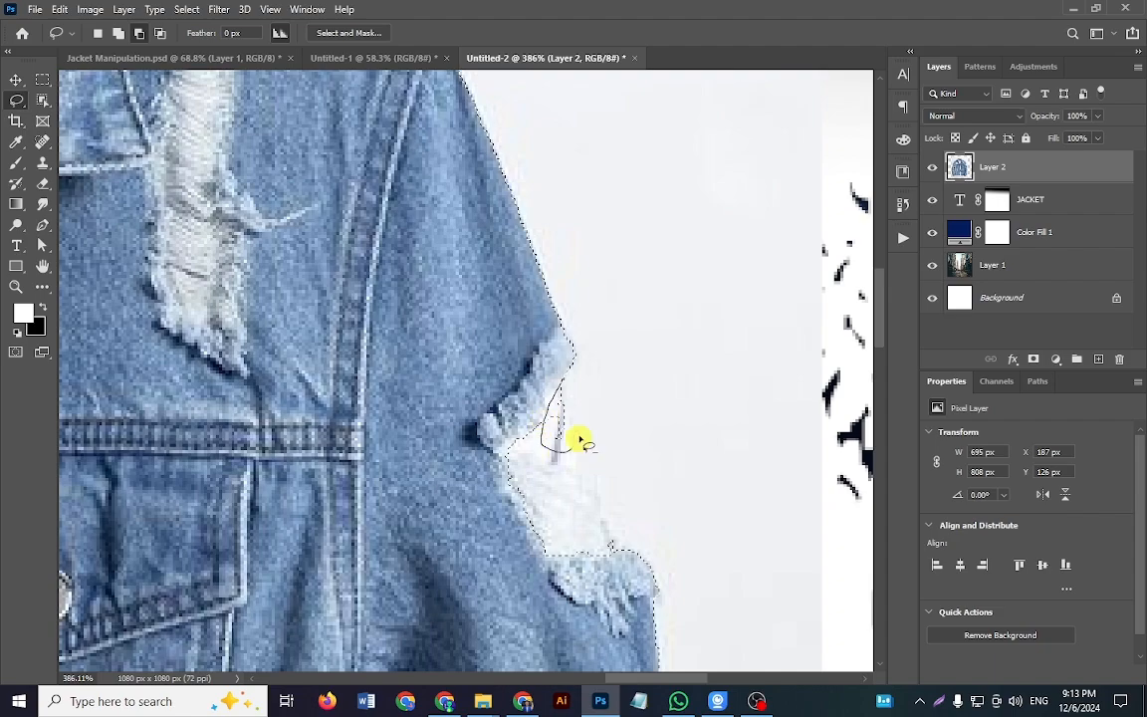
left_click_drag(564, 379, 561, 373)
Step: Add the thin black hook above the wooden hanger to the selection with the Lasso tool
left_click_drag(571, 302, 692, 545)
mouse_move(444, 280)
left_mouse_down()
mouse_move(640, 481)
mouse_move(769, 581)
left_mouse_up()
left_click_drag(225, 219, 535, 544)
left_click_drag(426, 399, 429, 398)
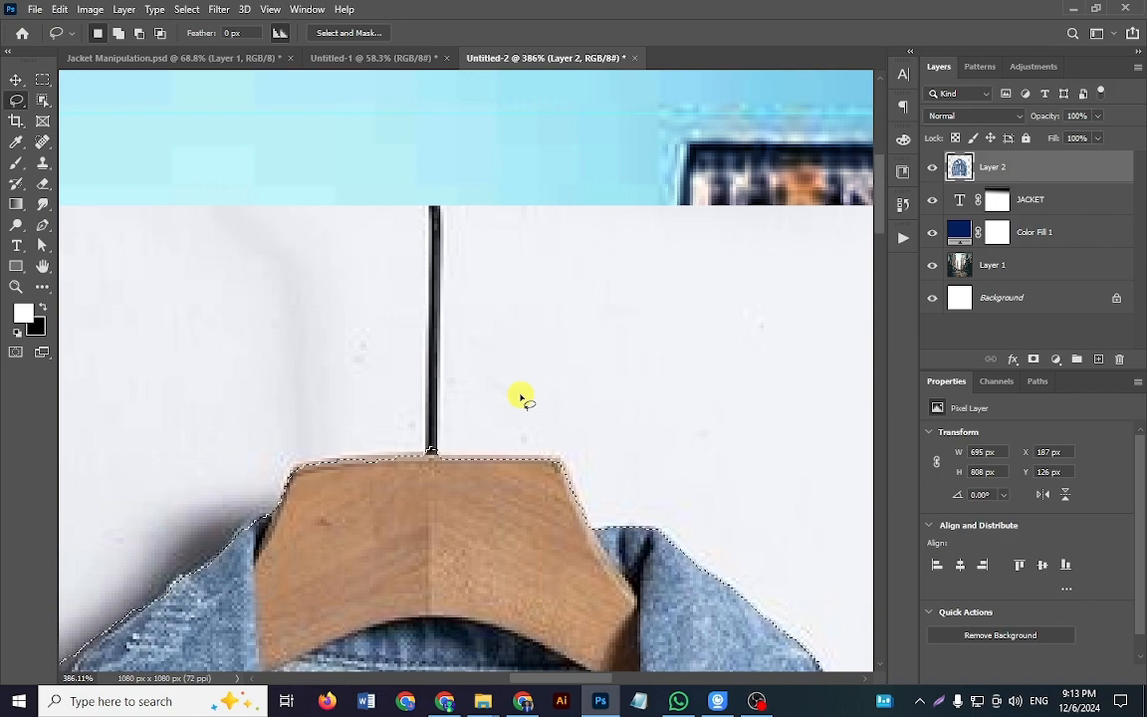
key("shift")
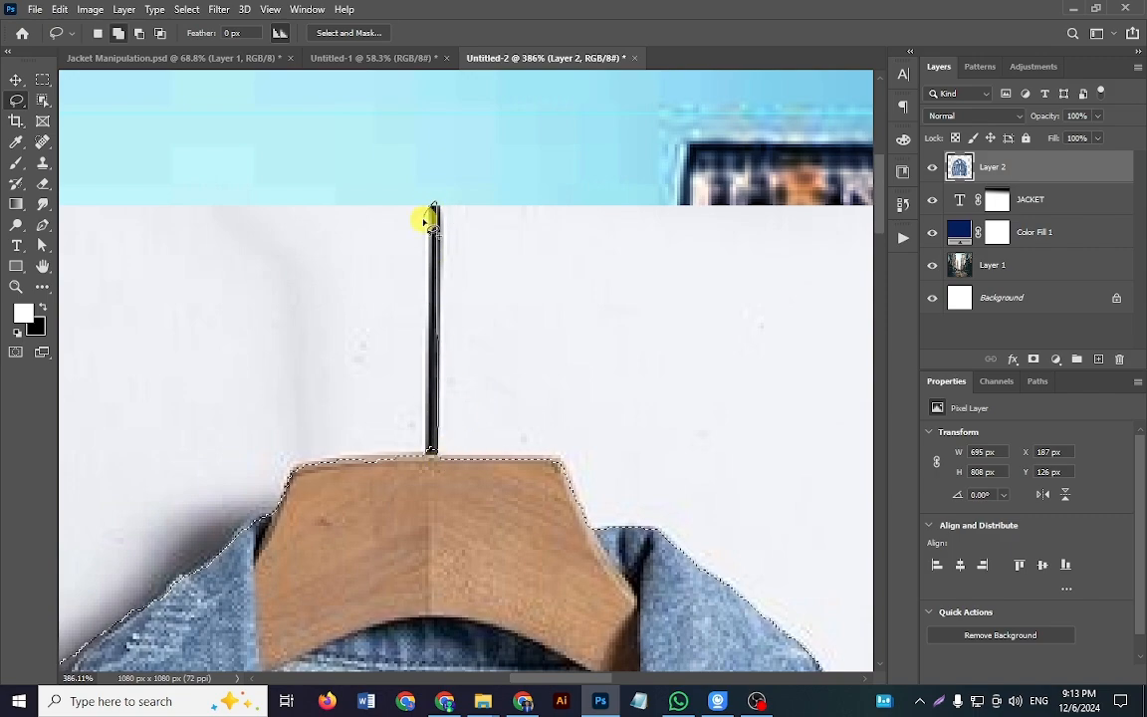
left_click_drag(426, 450, 427, 458)
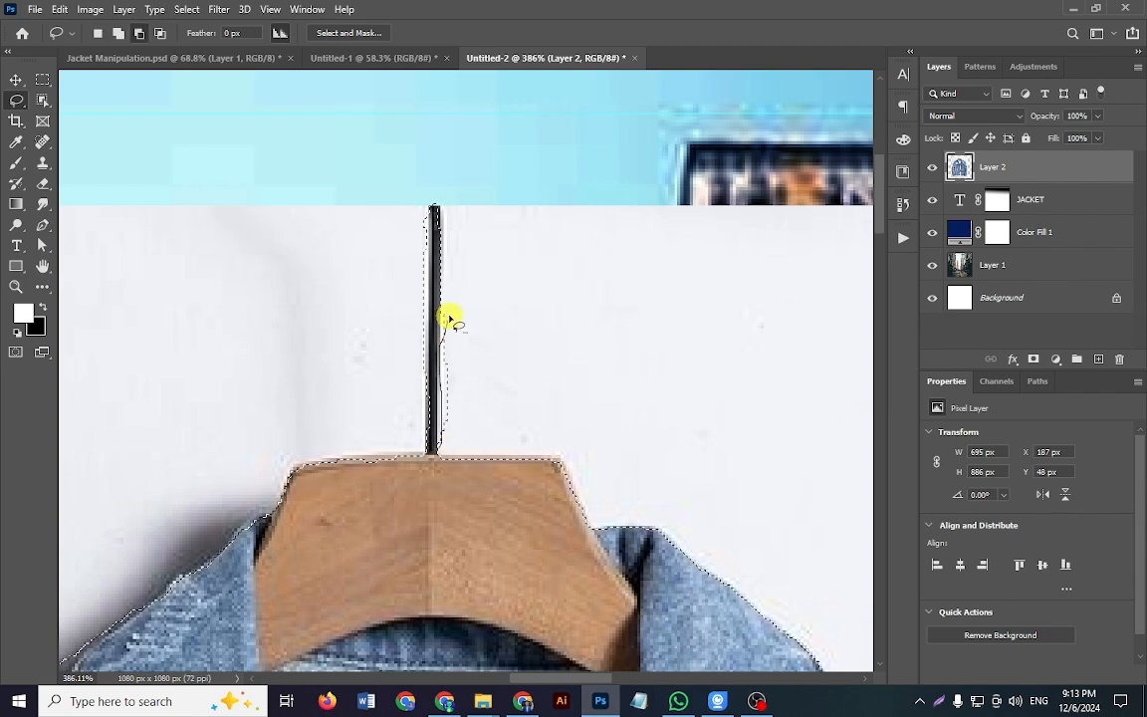
Step: Subtract the excess white background on both sides of the hanger's black hook from the selection
left_click_drag(439, 449, 444, 445)
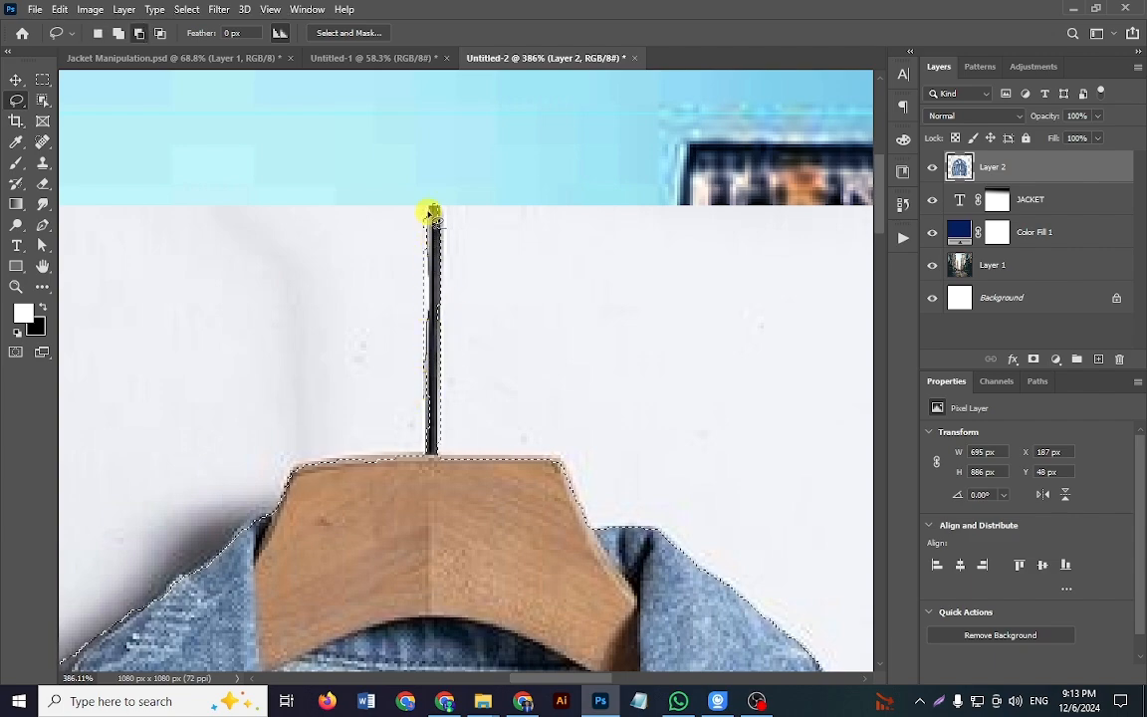
left_click_drag(420, 401, 426, 395)
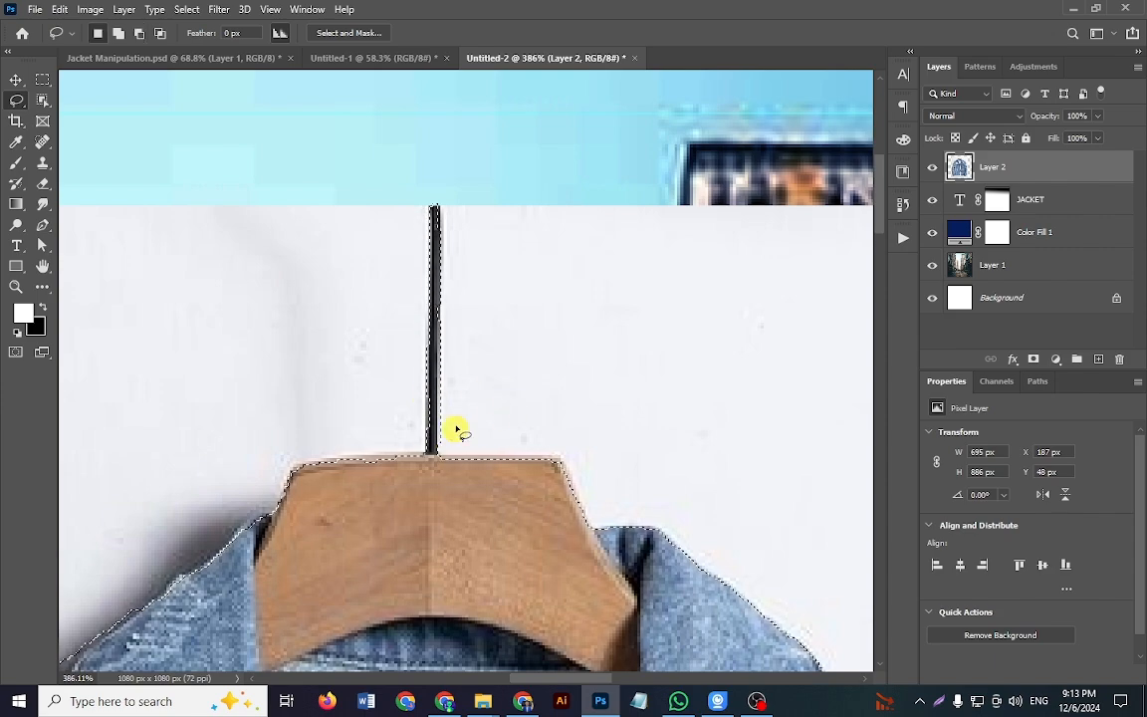
Step: Cut out the jacket on Layer 2 with a layer mask from the selection, and convert the layer to a smart object
key("ctrl+0")
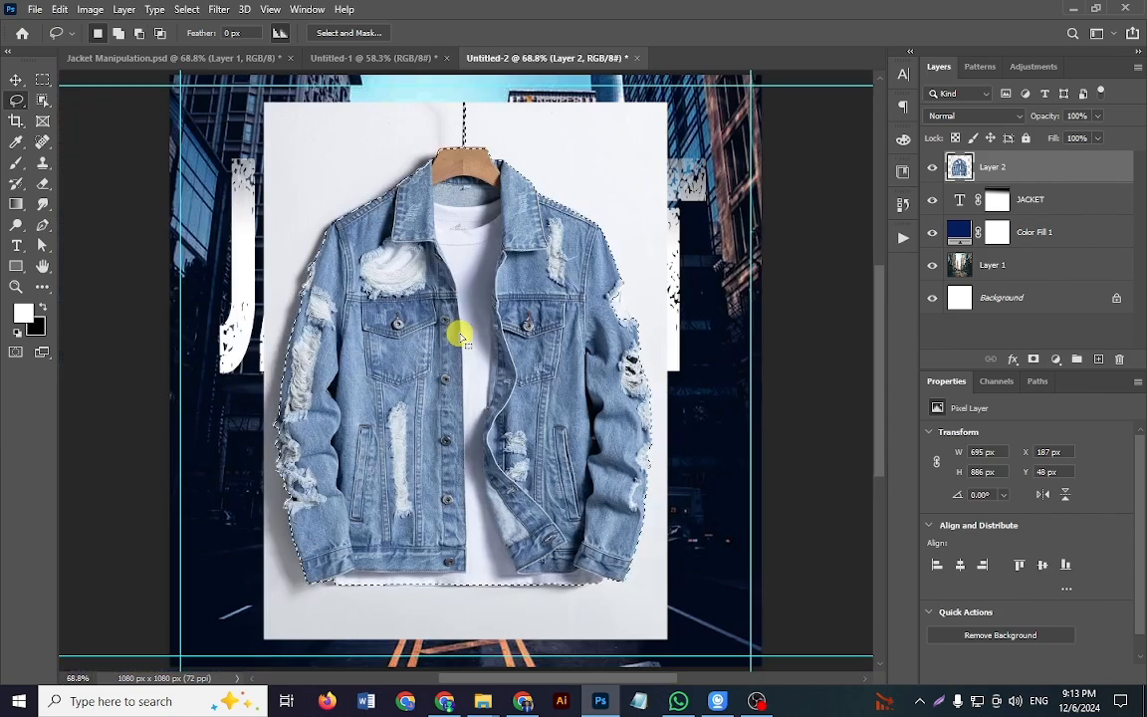
left_click(1035, 361)
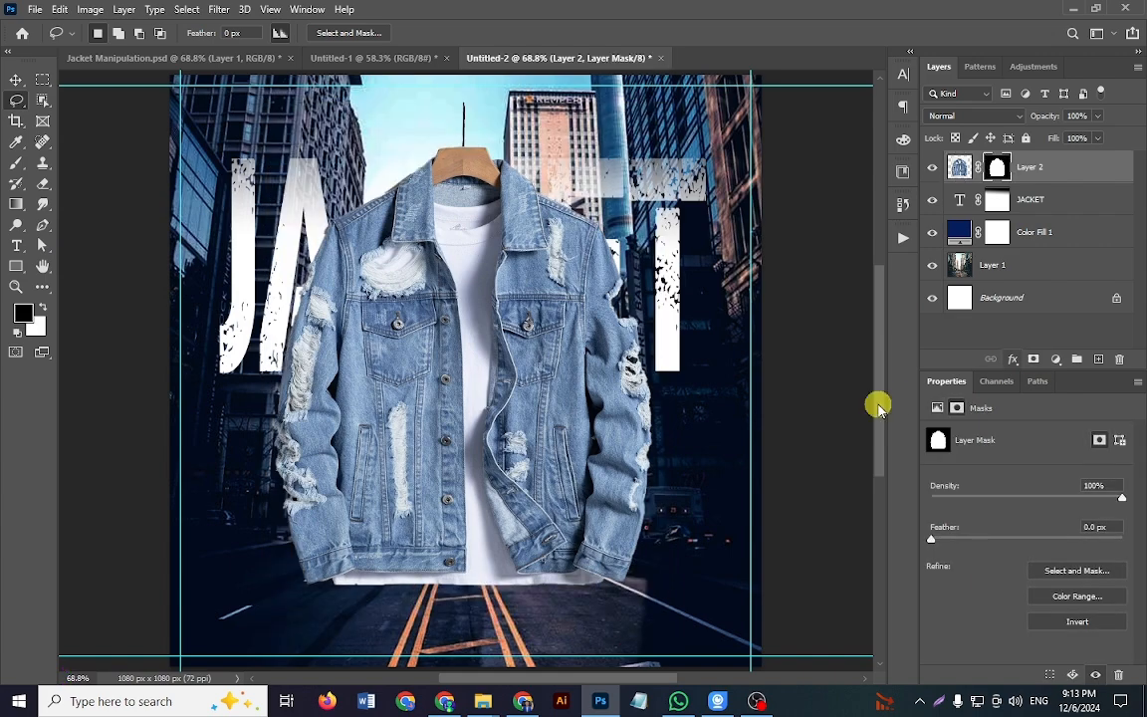
key("v")
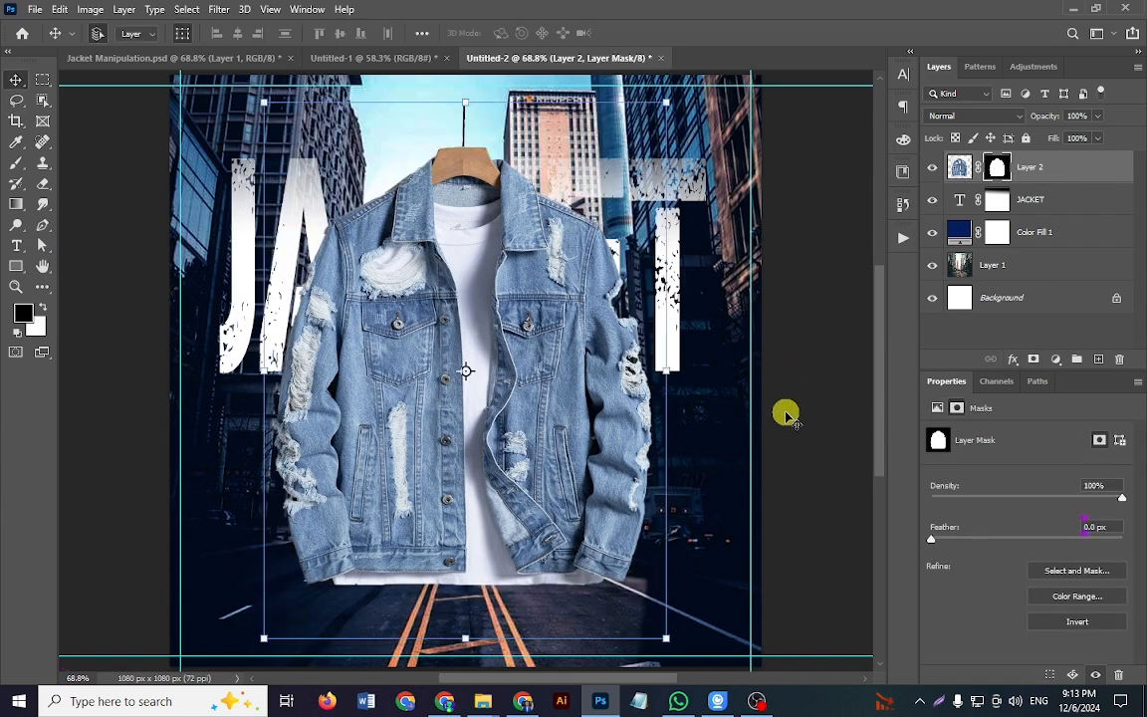
scroll(792, 423, "down", 1)
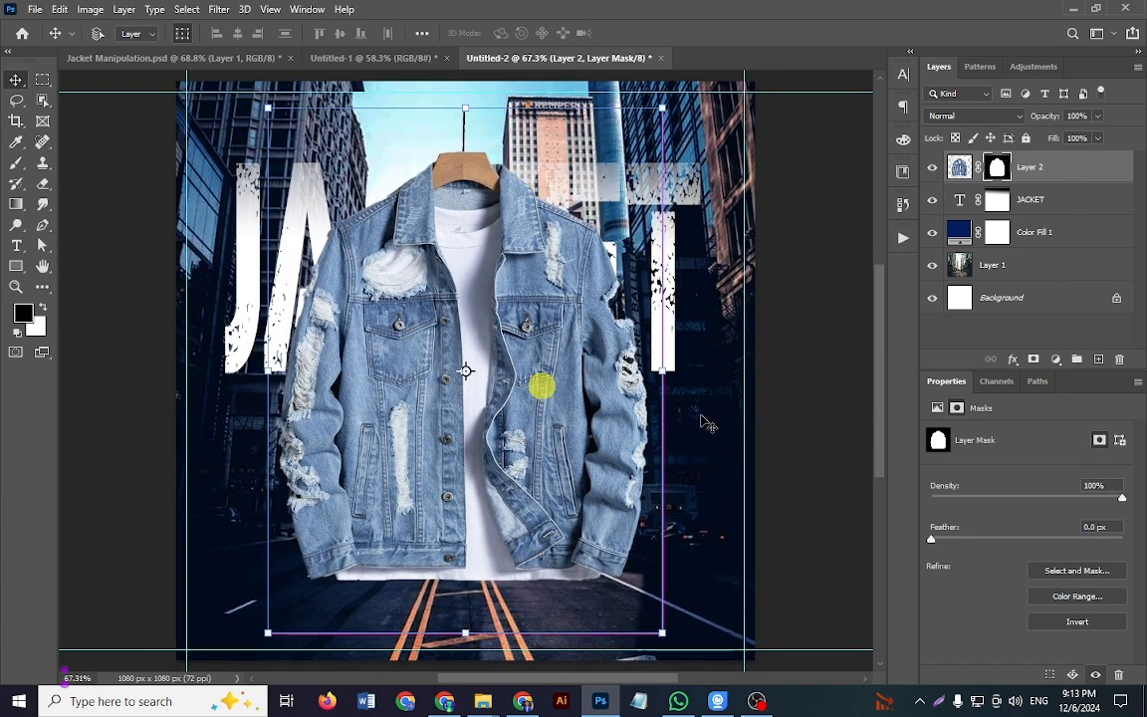
right_click(1111, 171)
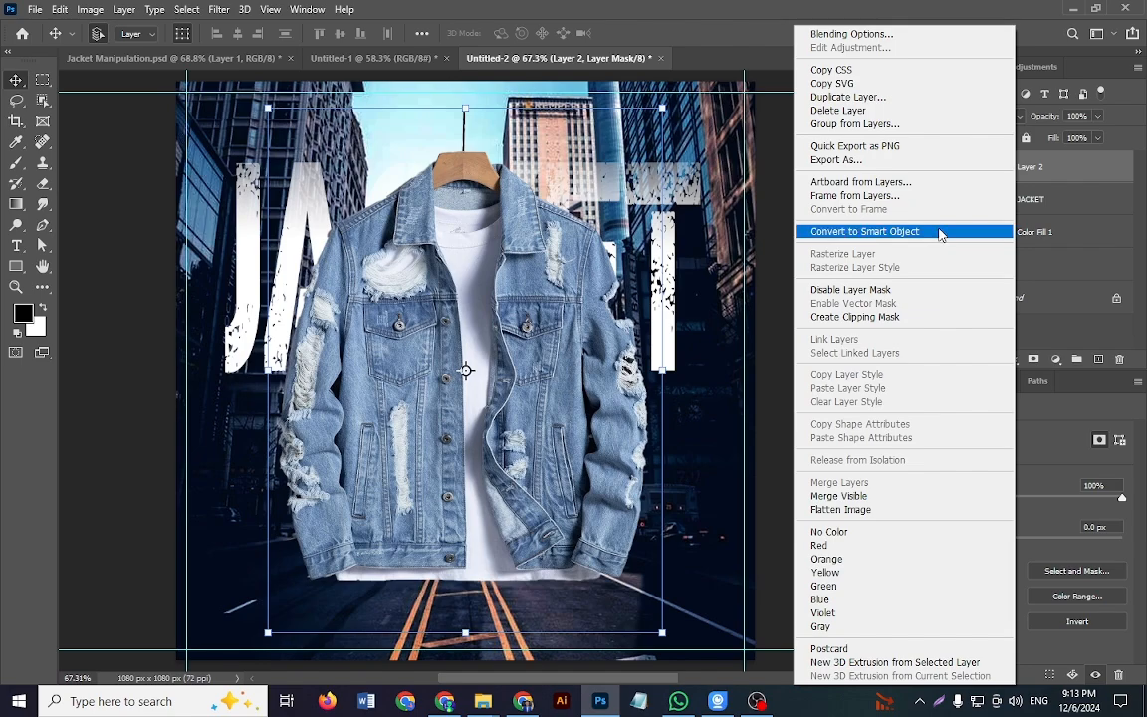
left_click(941, 234)
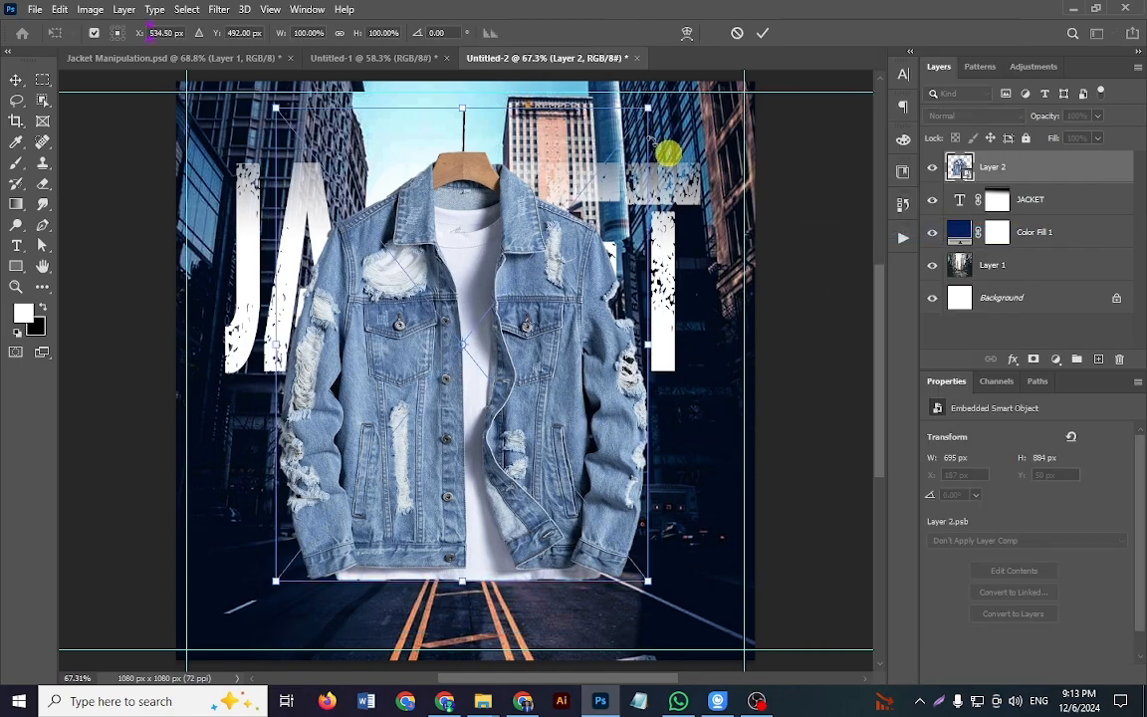
Step: Scale the jacket on Layer 2 down to about 93.8% proportionally, keeping it centred over the JACKET title
left_click_drag(648, 107, 615, 152)
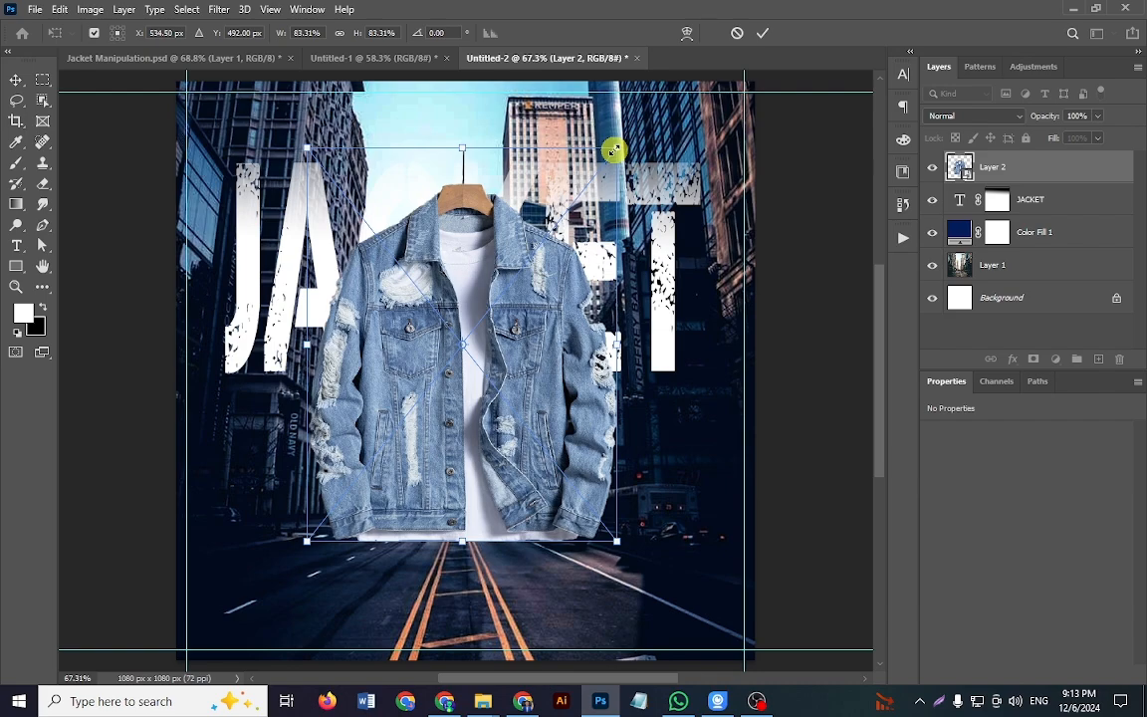
left_click_drag(614, 150, 638, 124)
mouse_move(495, 341)
left_mouse_down()
mouse_move(501, 351)
mouse_move(504, 336)
mouse_move(503, 348)
mouse_move(494, 338)
left_mouse_up()
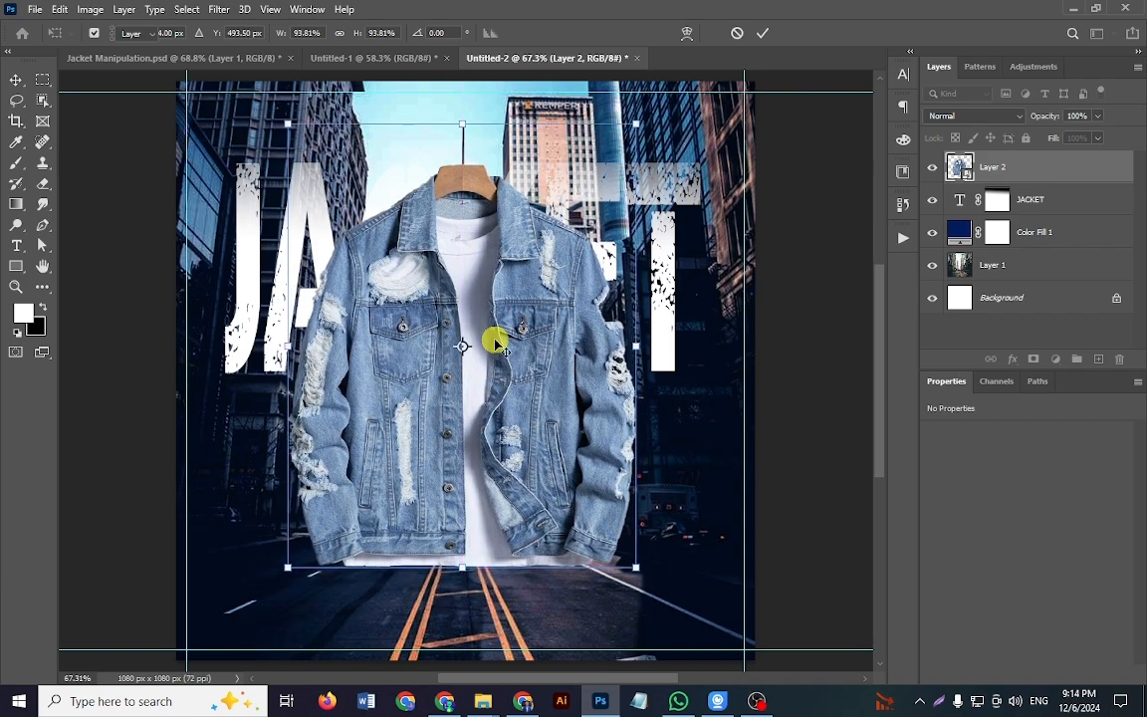
key("Return")
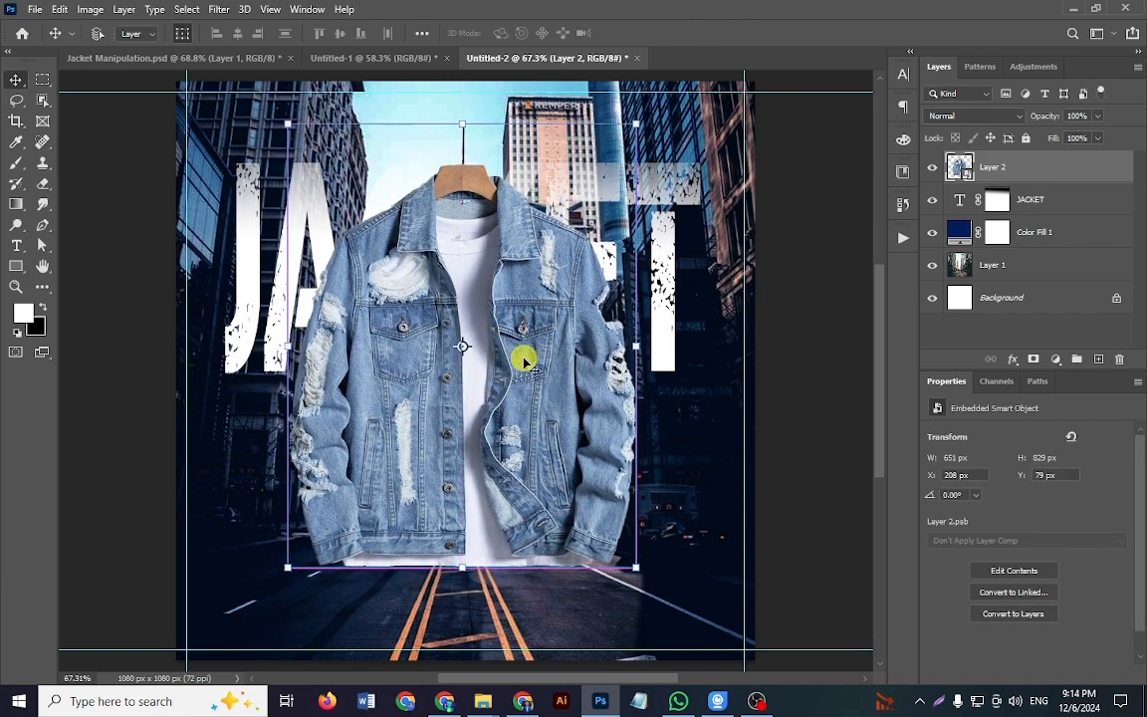
Step: Examine the drop shadow on the jacket's Layer 1 in Jacket Manipulation.psd by toggling the effect's visibility
left_click(370, 58)
left_click(229, 57)
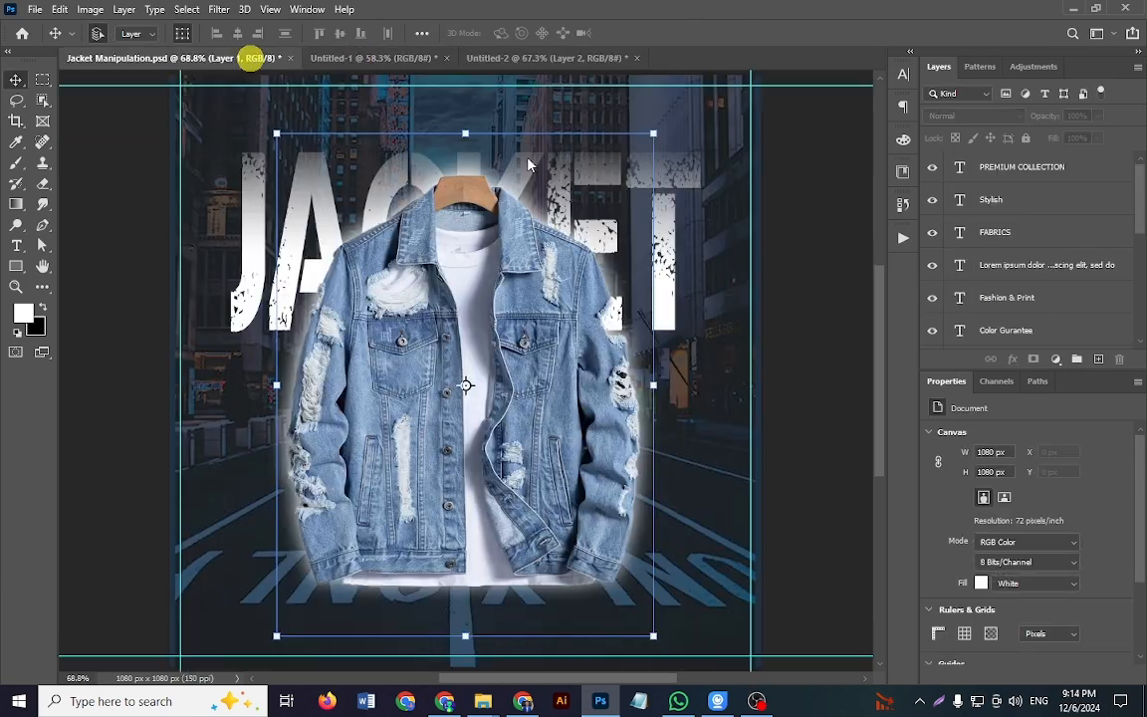
scroll(1024, 274, "down", 2)
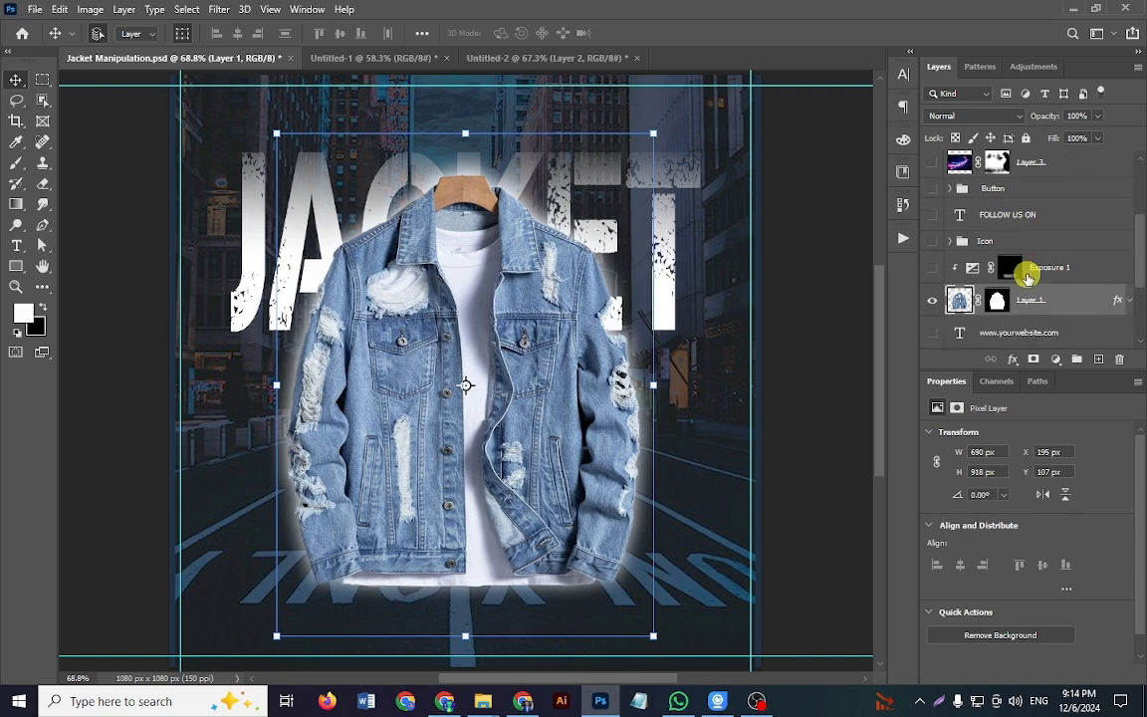
left_click(1131, 269)
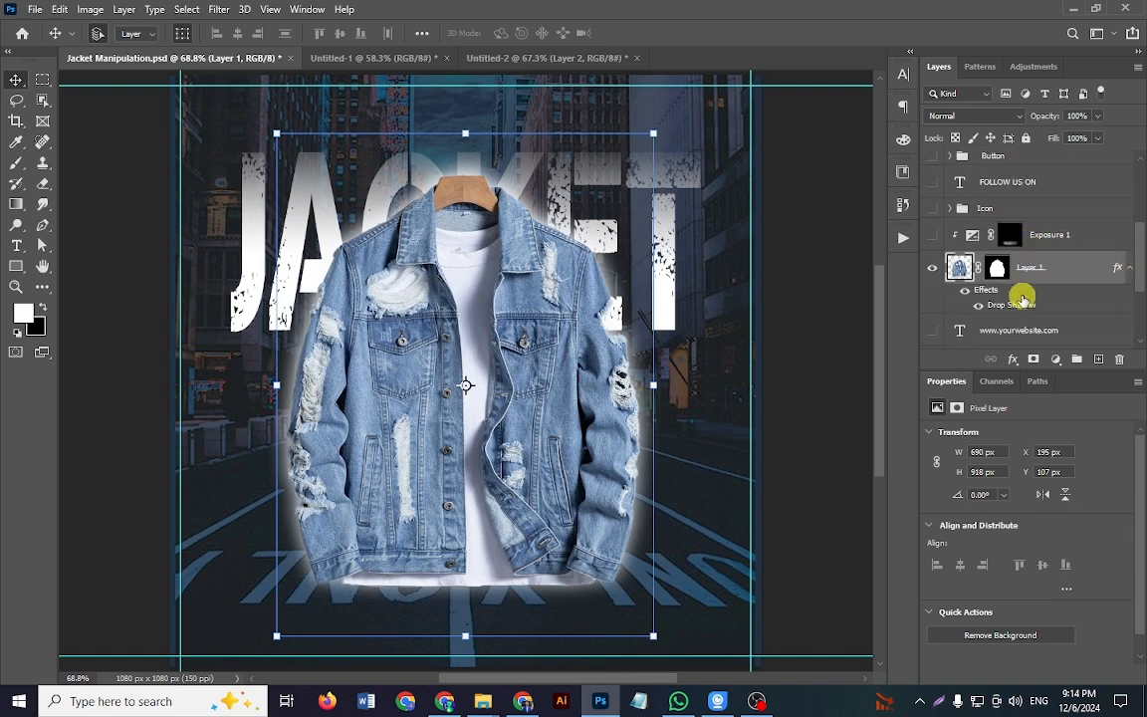
scroll(995, 289, "down", 1)
left_click(982, 273)
left_click(982, 272)
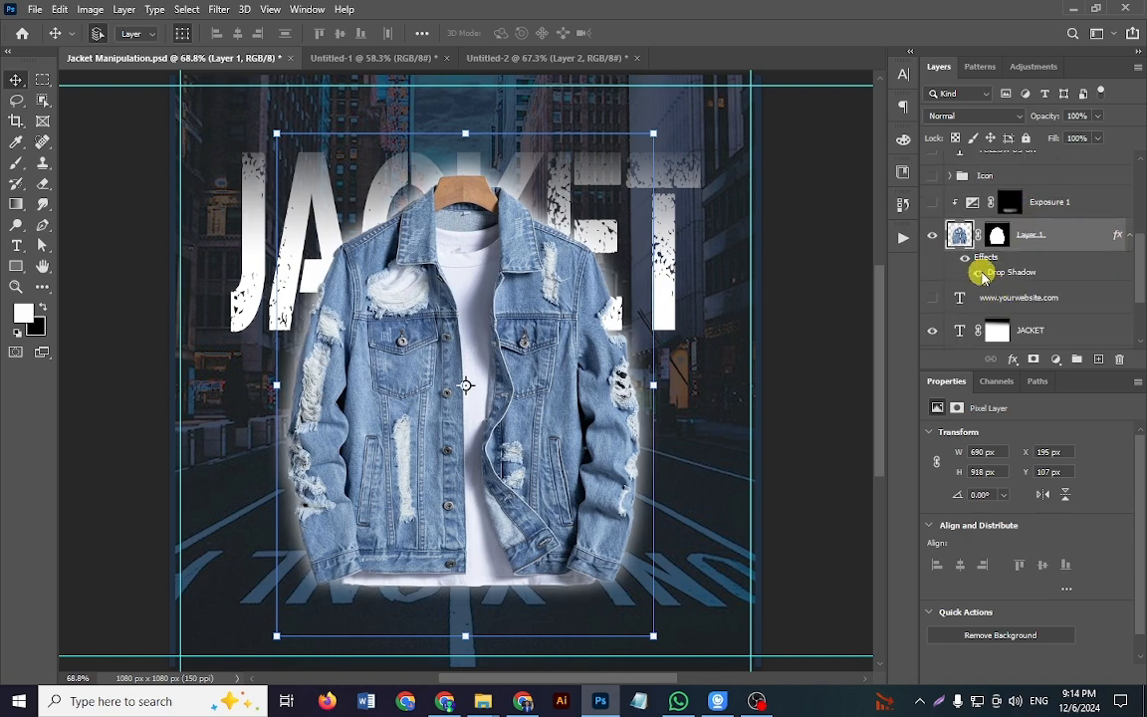
left_click(982, 273)
left_click(982, 273)
left_click(982, 273)
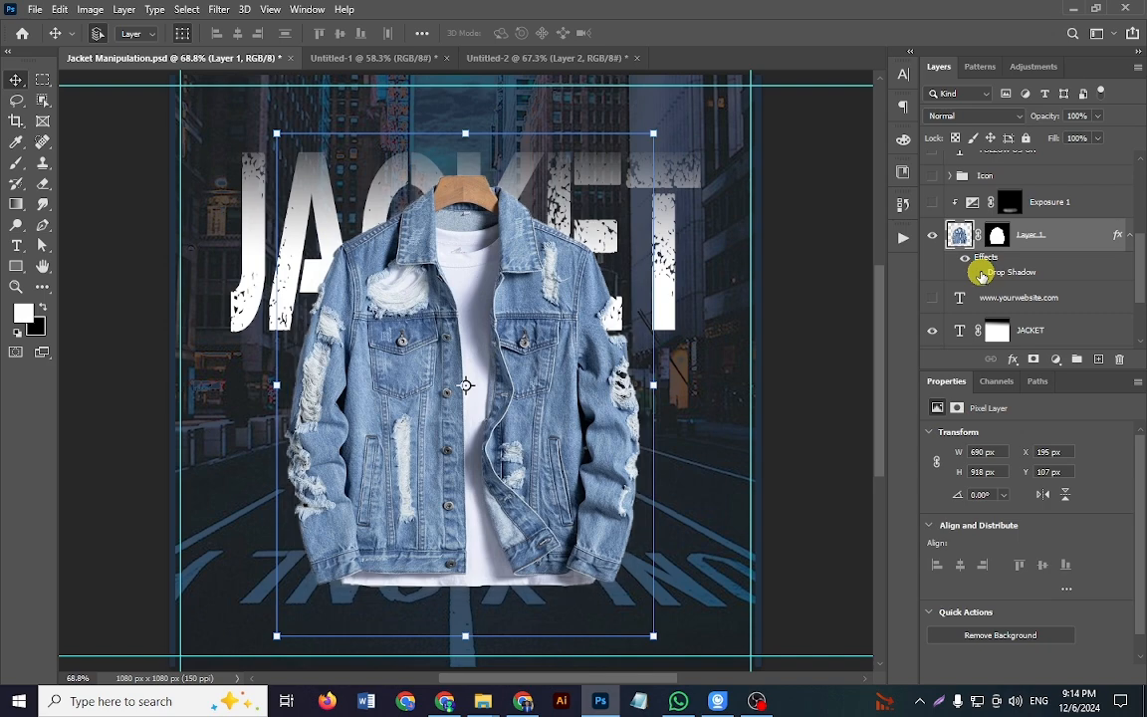
Step: Add a drop shadow to the jacket's Layer 2 in Untitled-2 and set its color to white (ffffff)
left_click(513, 60)
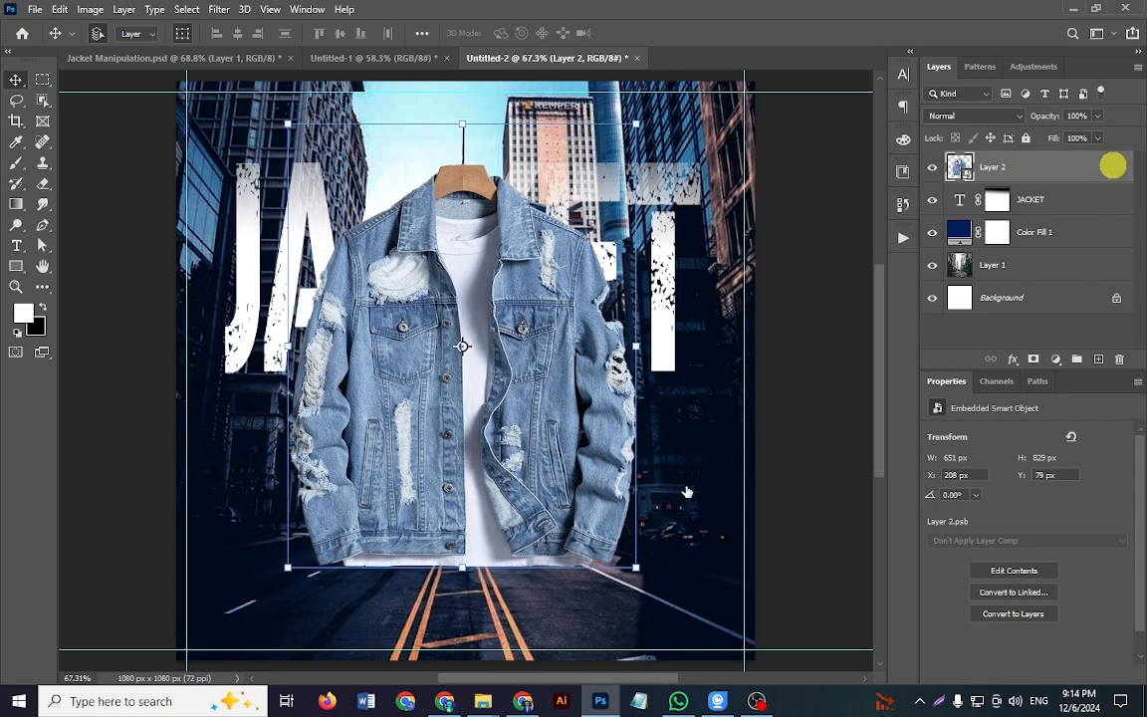
left_click_drag(623, 146, 919, 206)
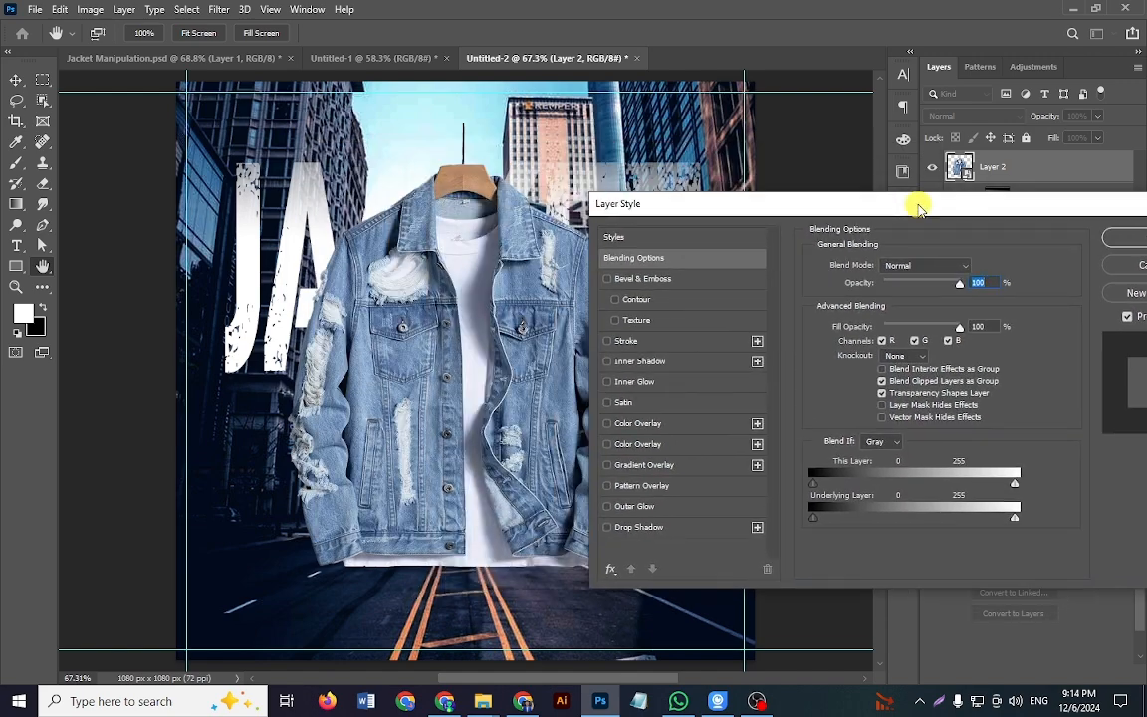
left_click(619, 528)
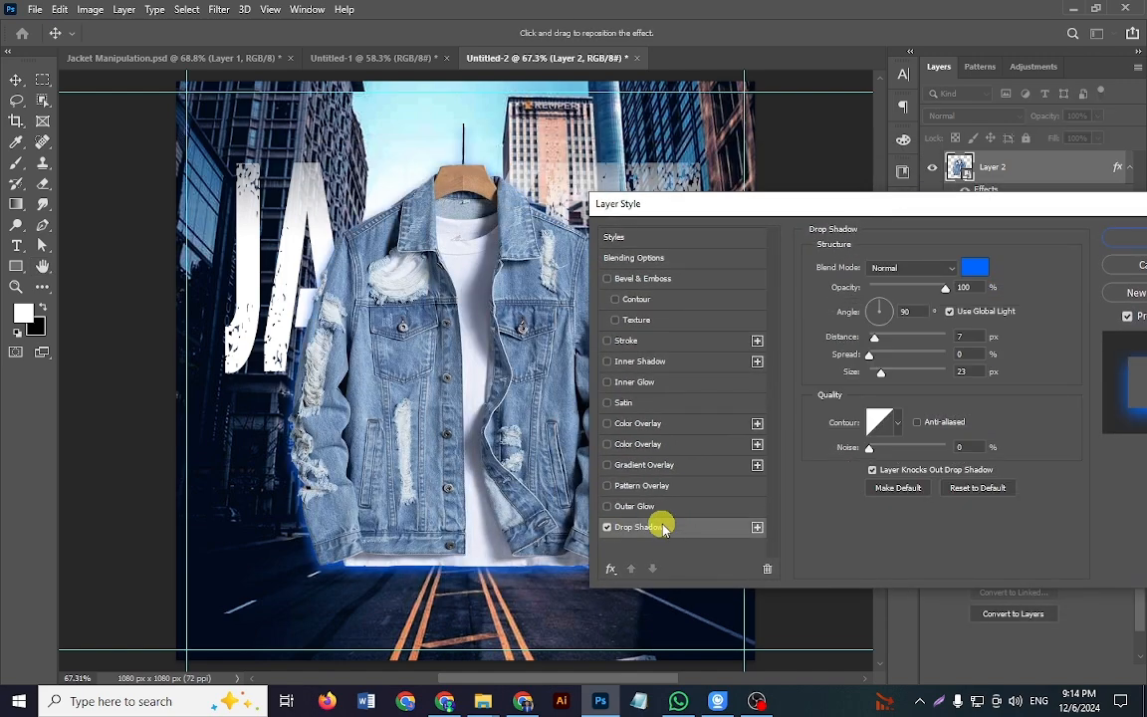
left_click(975, 267)
left_click(726, 333)
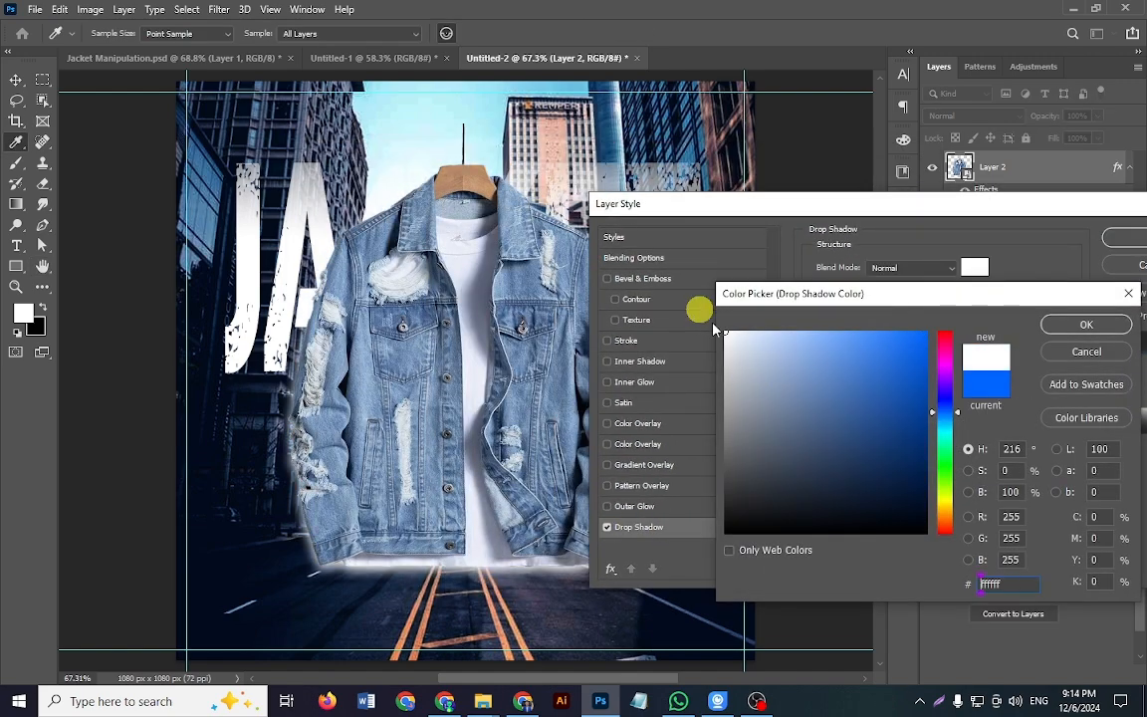
left_click(1086, 323)
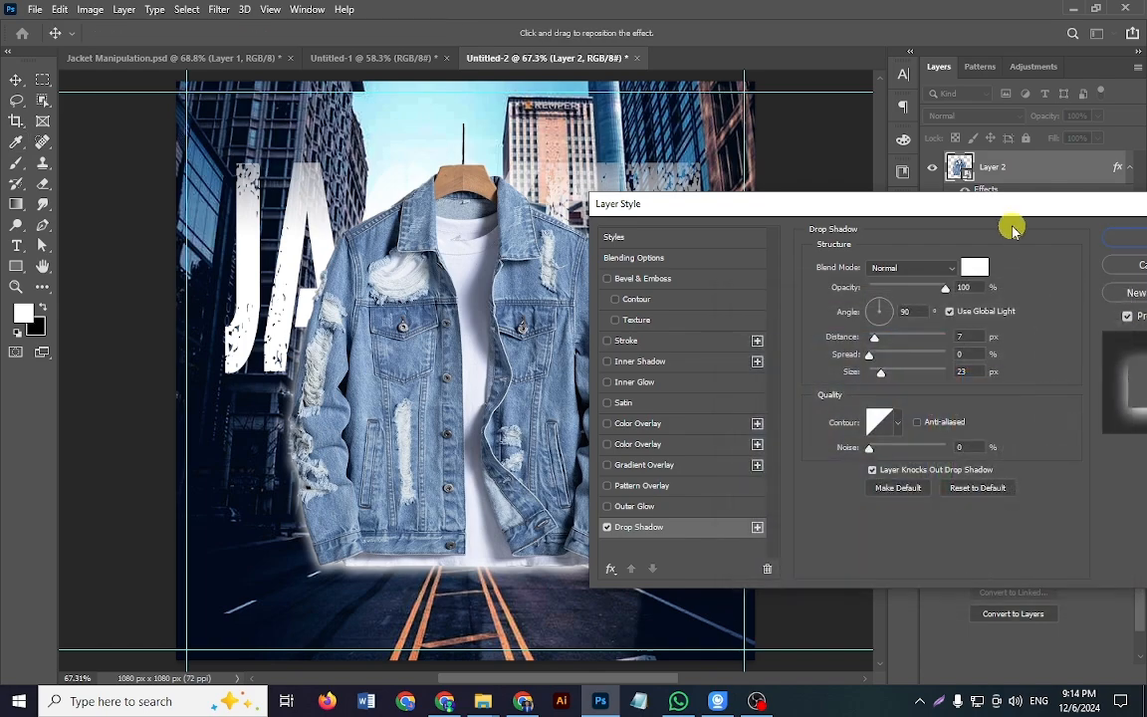
Step: Adjust the jacket's drop shadow to a 50° angle, 7 px distance and 15 px size, and apply the layer style
left_click_drag(1000, 209, 1094, 190)
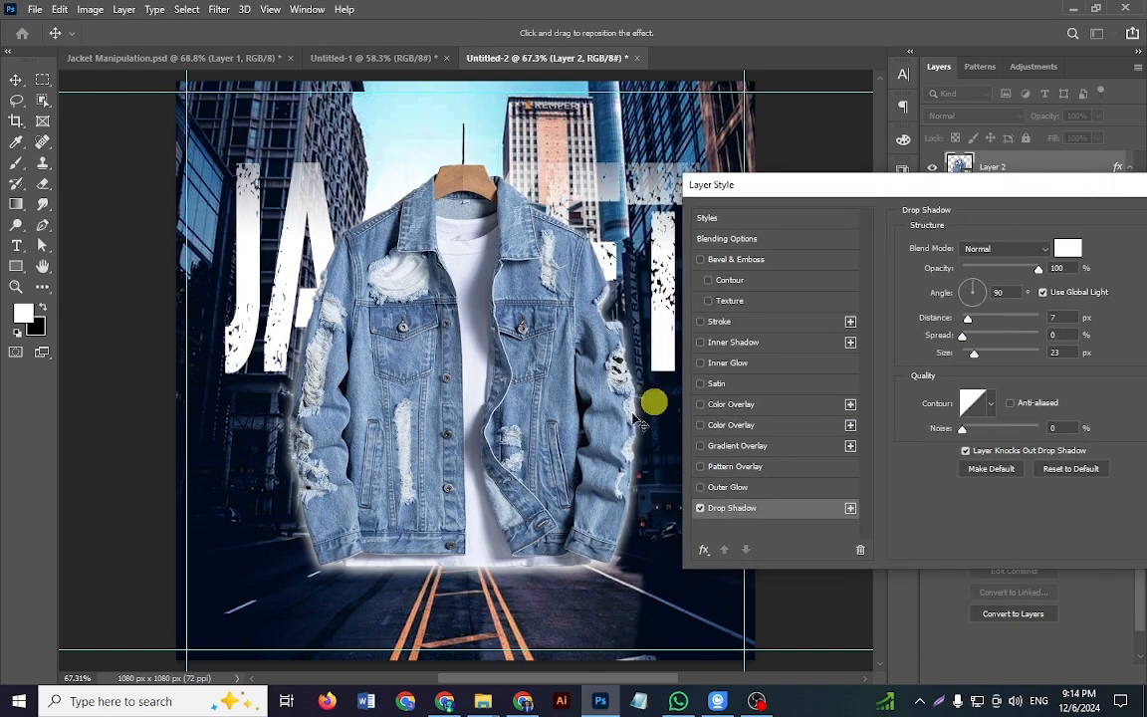
mouse_move(511, 451)
left_mouse_down()
mouse_move(490, 438)
mouse_move(501, 448)
left_mouse_up()
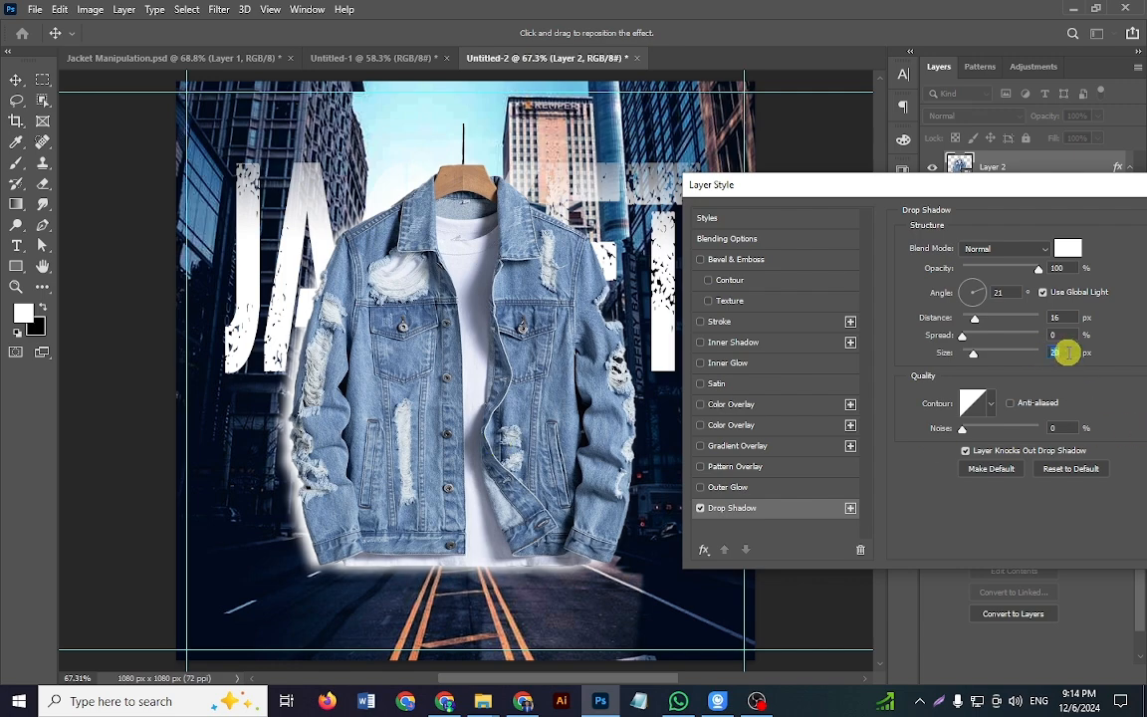
scroll(1069, 352, "down", 7)
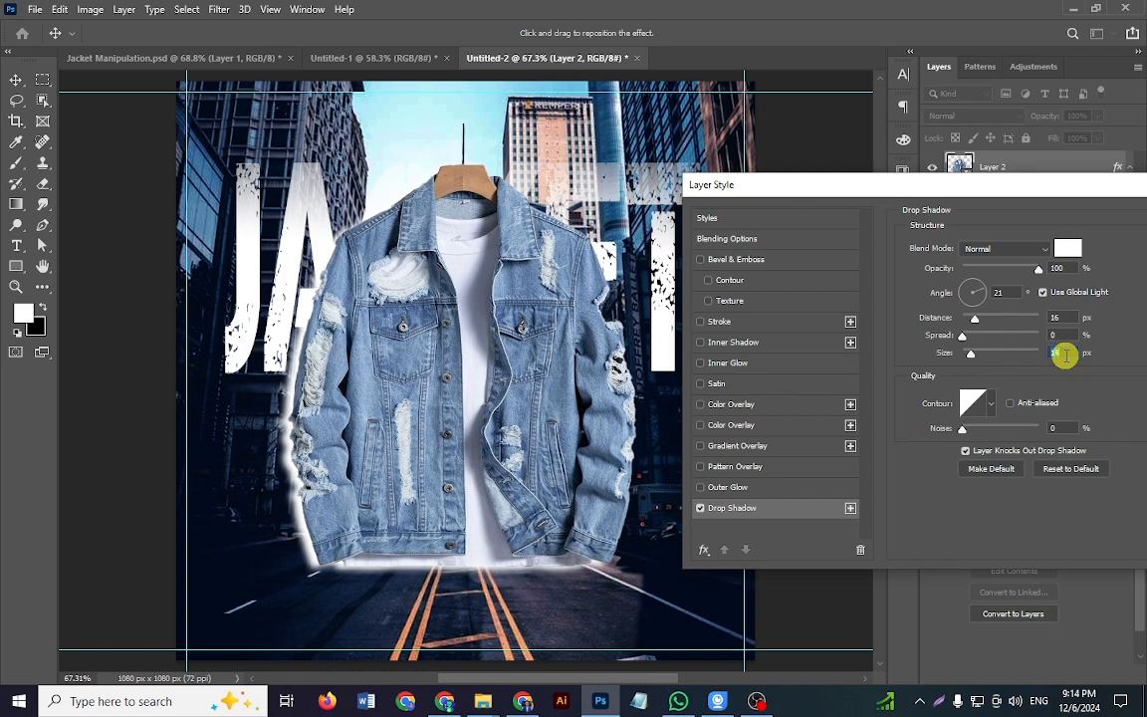
left_click_drag(381, 465, 387, 465)
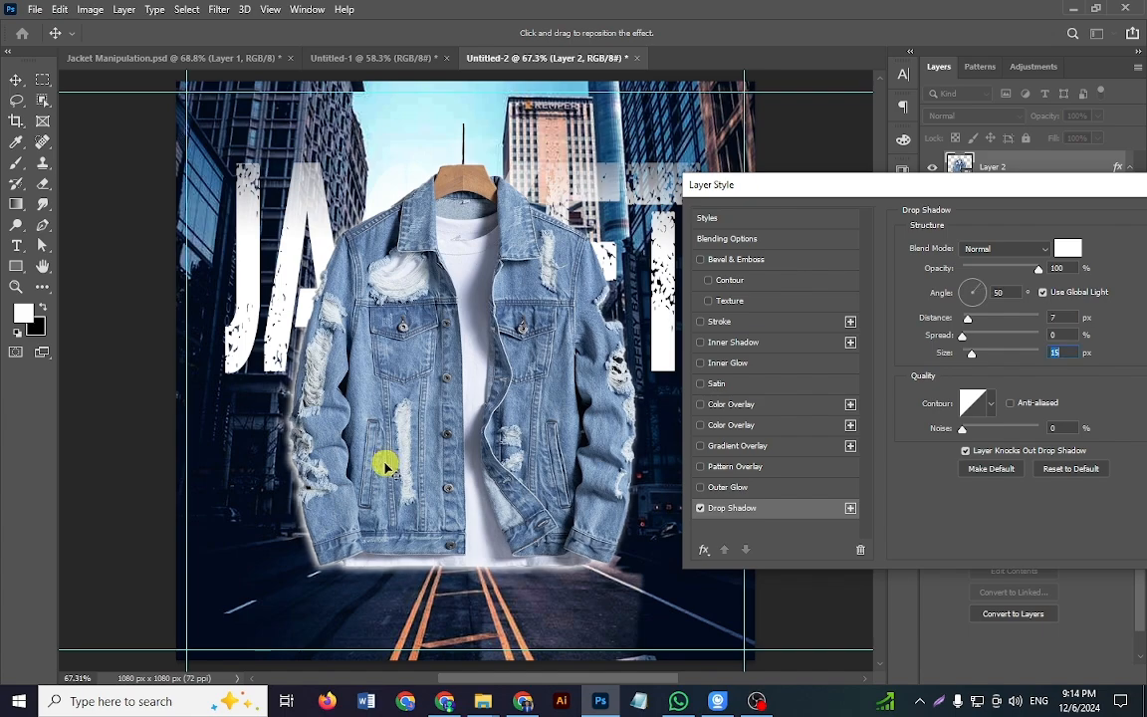
key("Return")
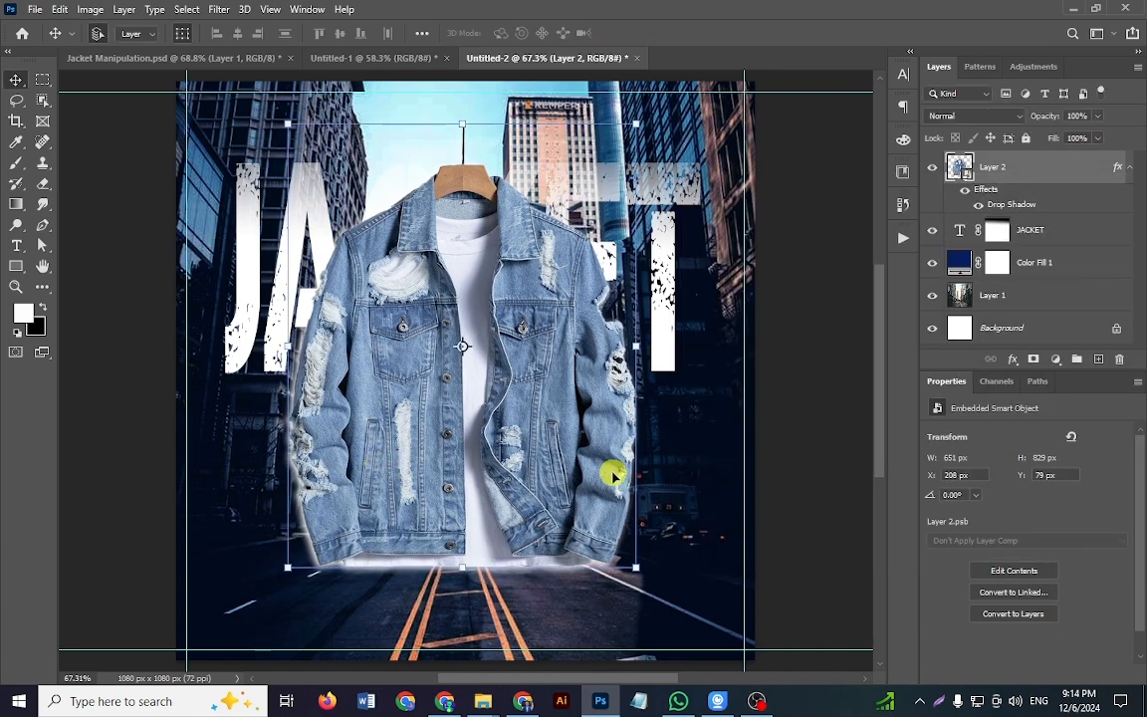
Step: Show the Exposure 1 adjustment in Jacket Manipulation.psd to compare the jacket's shading with Untitled-2
left_click_drag(553, 461, 506, 458)
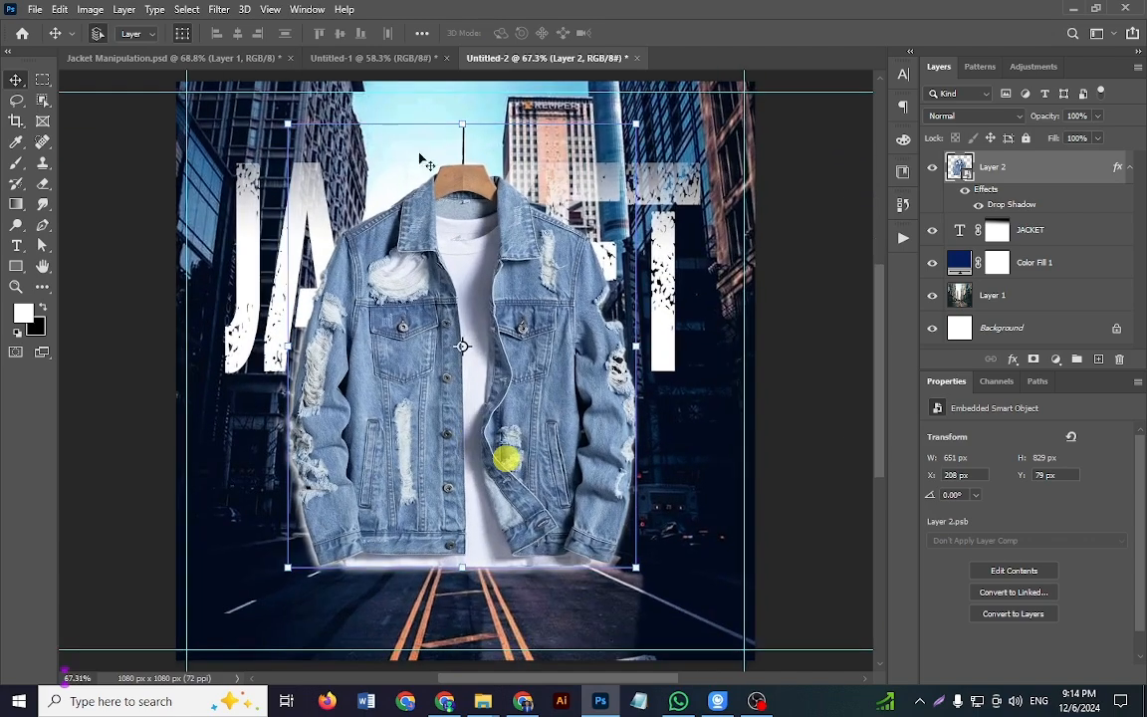
left_click(214, 57)
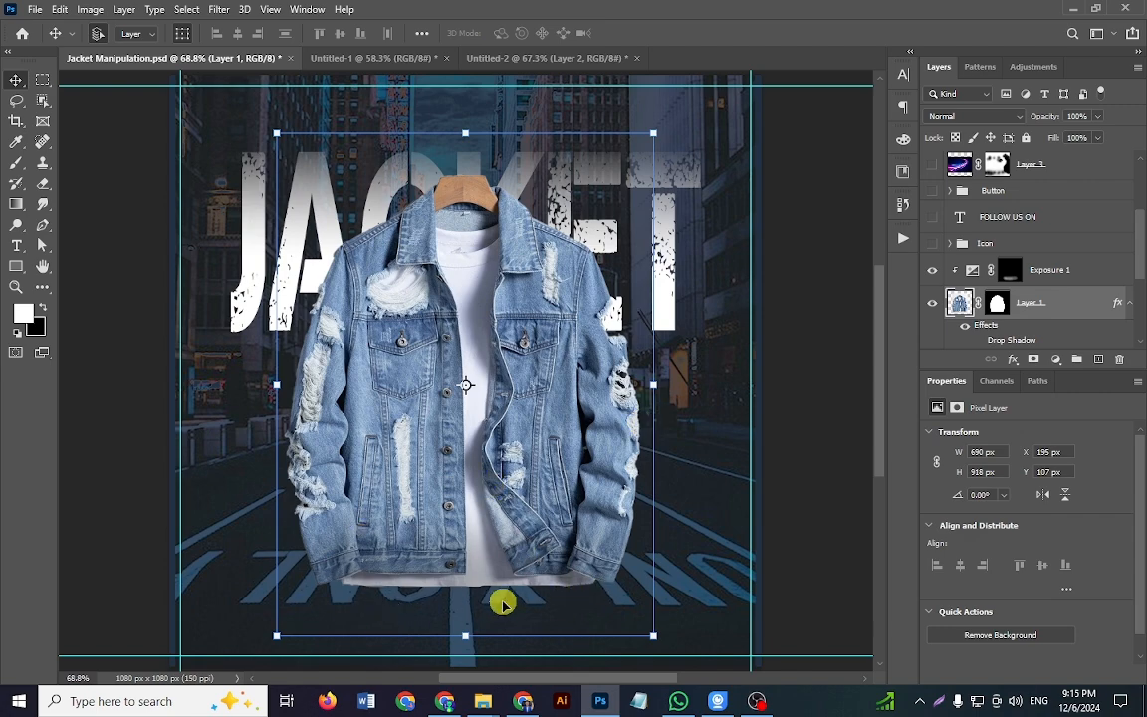
left_click(520, 56)
Step: Add an Exposure adjustment layer clipped to the jacket's Layer 2 and set its exposure to -1.33
left_click(856, 486)
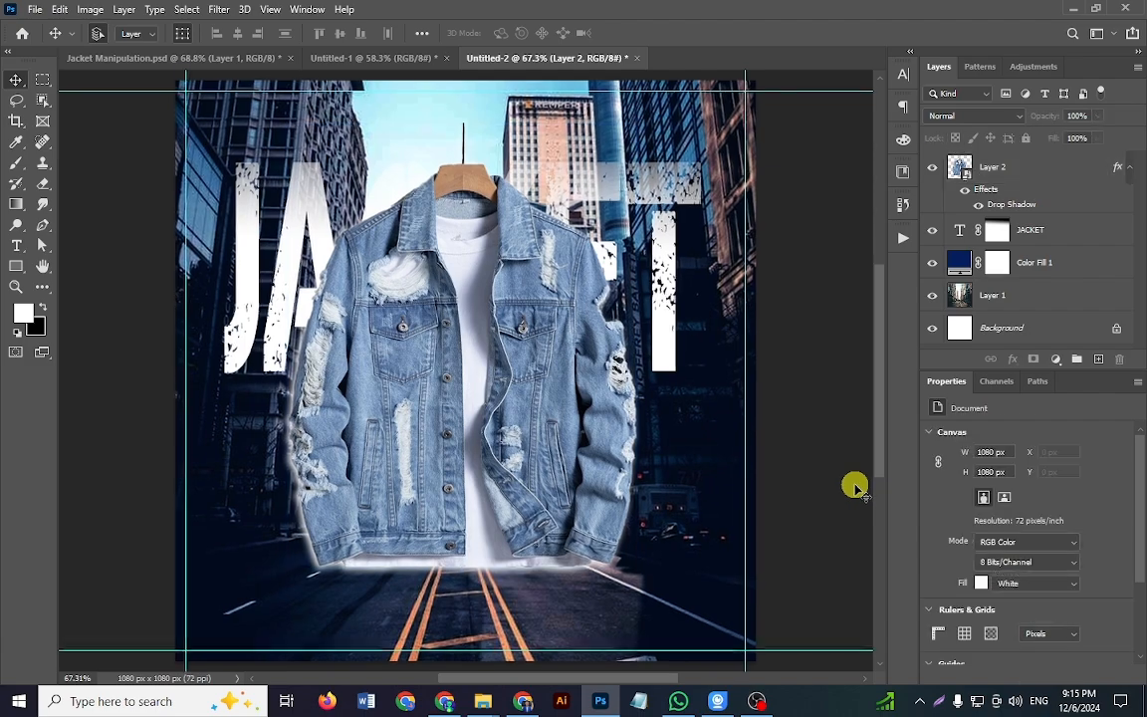
left_click_drag(856, 486, 859, 487)
mouse_move(495, 562)
left_mouse_down()
mouse_move(449, 555)
mouse_move(506, 569)
mouse_move(504, 582)
left_mouse_up()
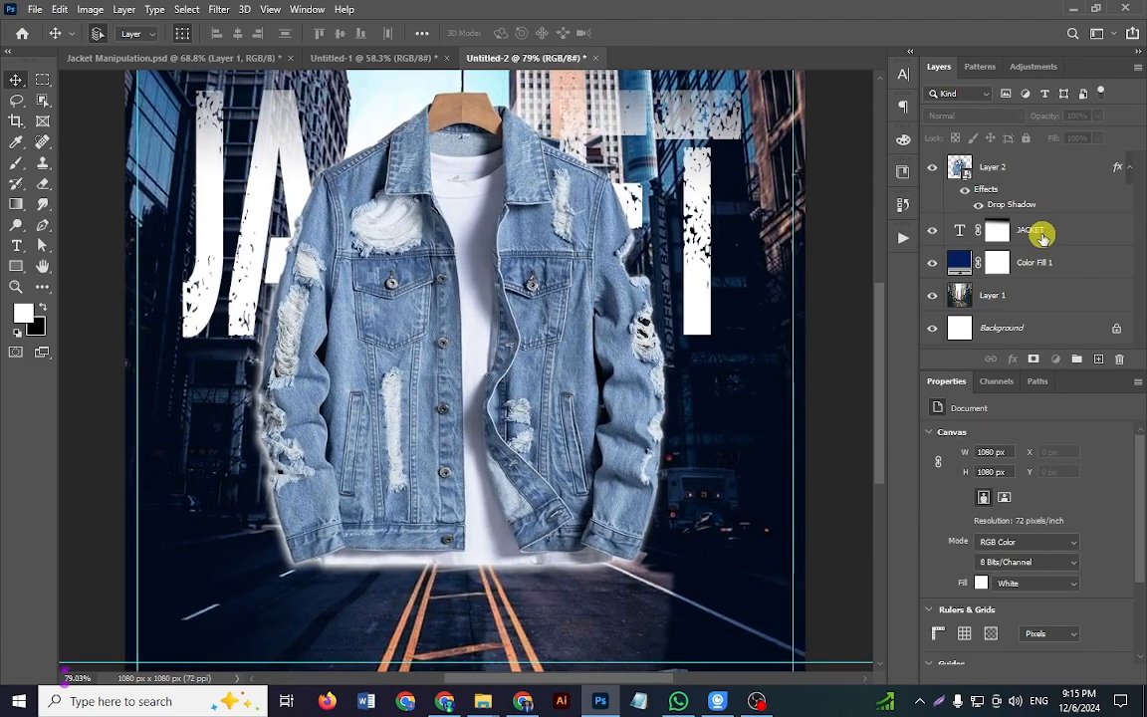
left_click(993, 167)
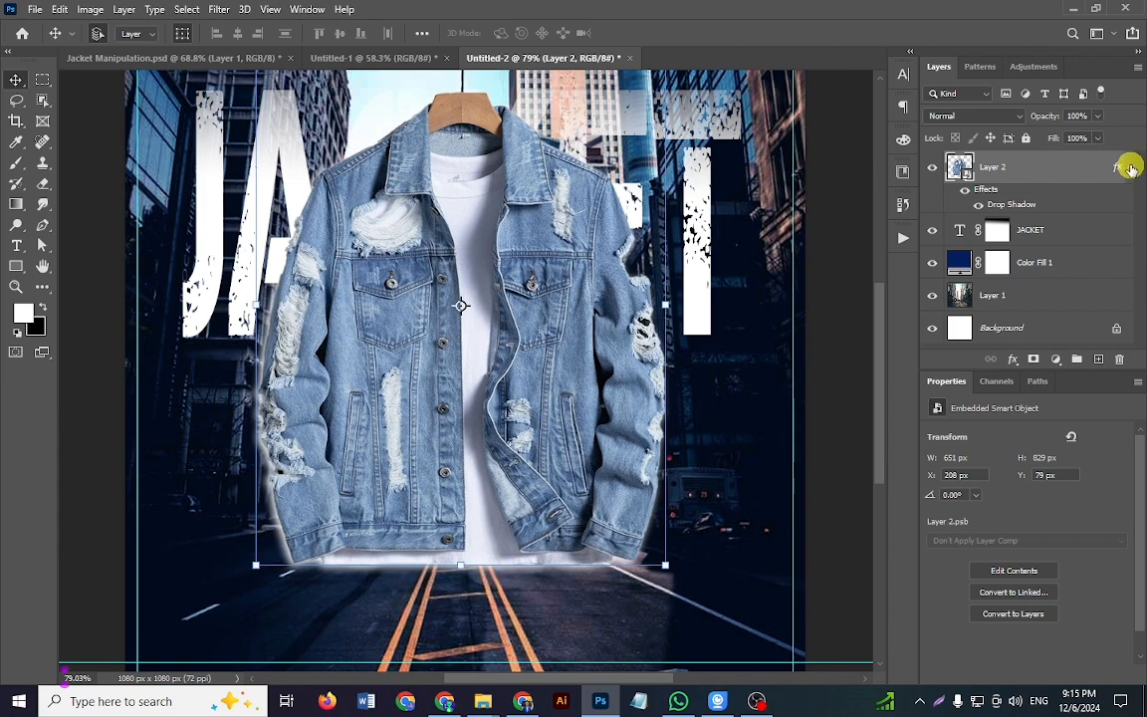
left_click(1131, 168)
left_click(1055, 360)
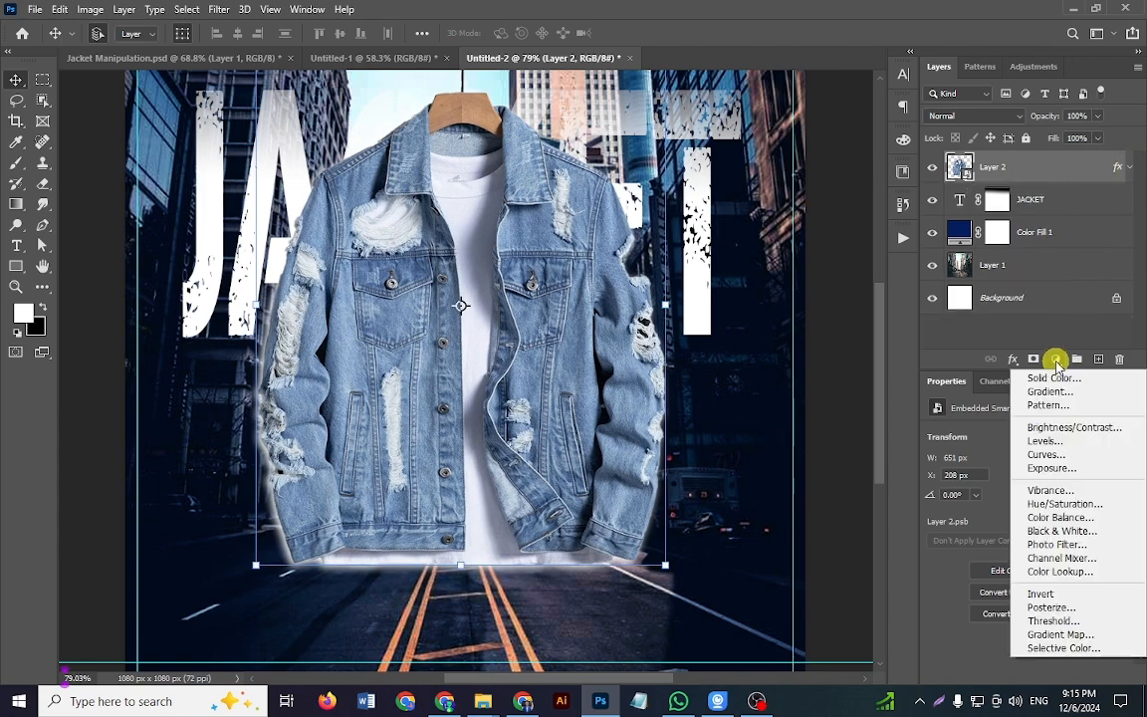
left_click(1054, 469)
left_click(1026, 675)
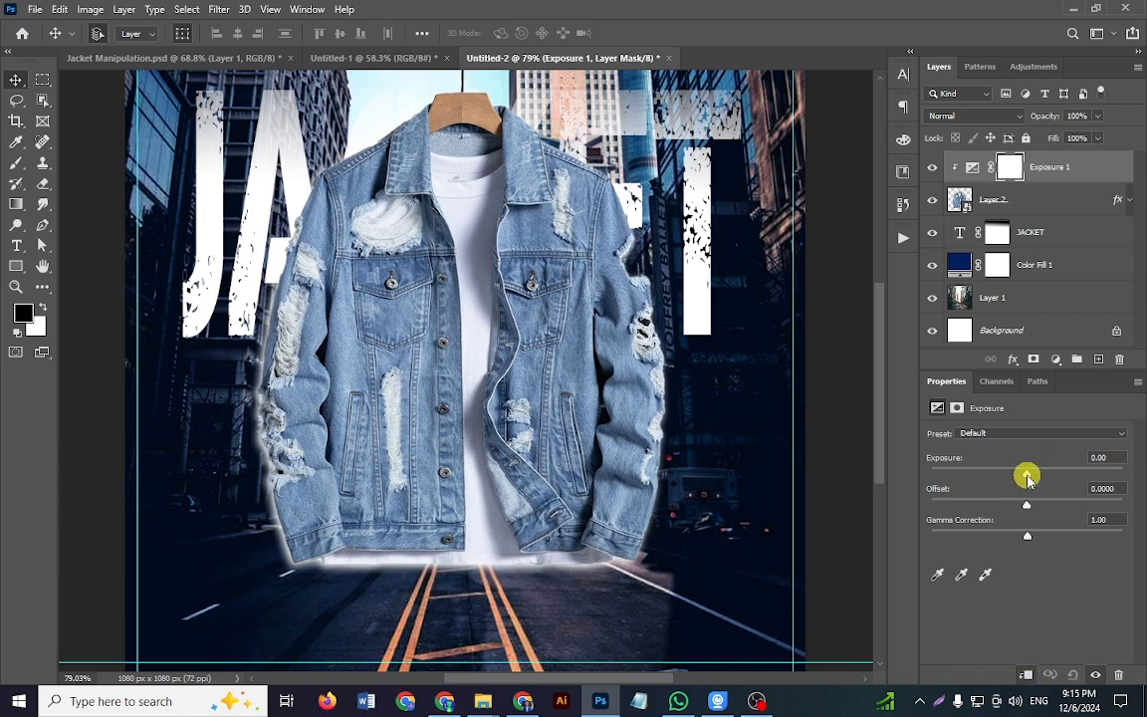
left_click_drag(1027, 477, 1009, 479)
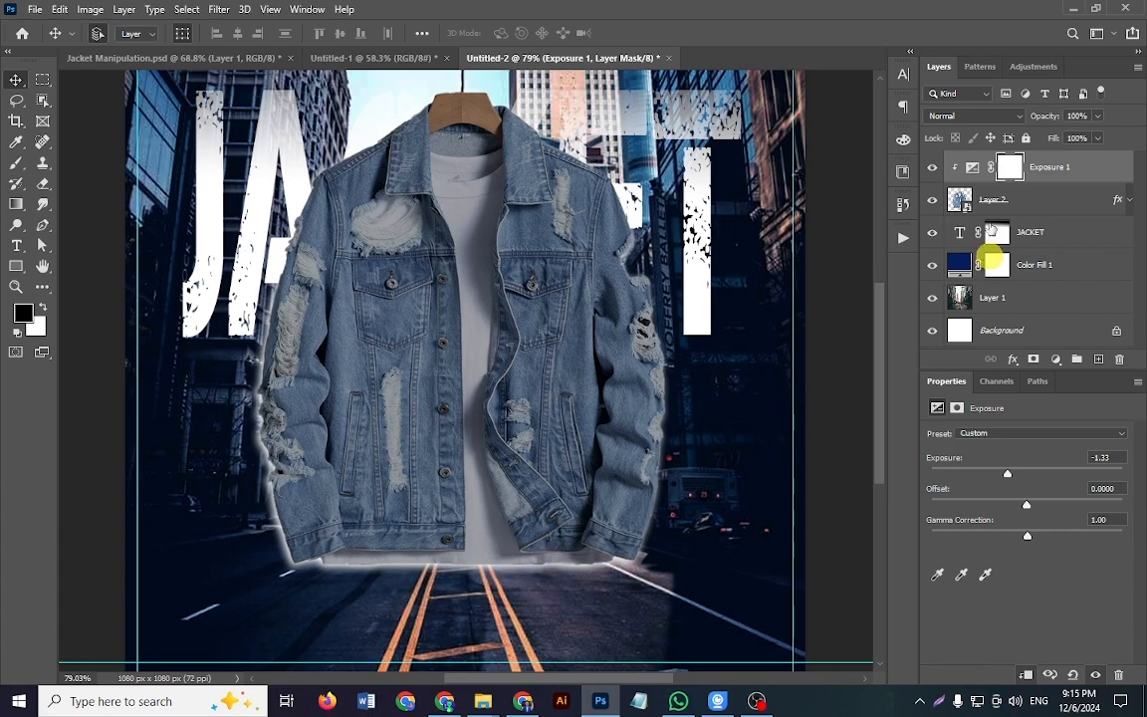
Step: Invert the Exposure 1 mask to black and paint white with a soft 300 px brush along the jacket's lower hem
left_click(1011, 169)
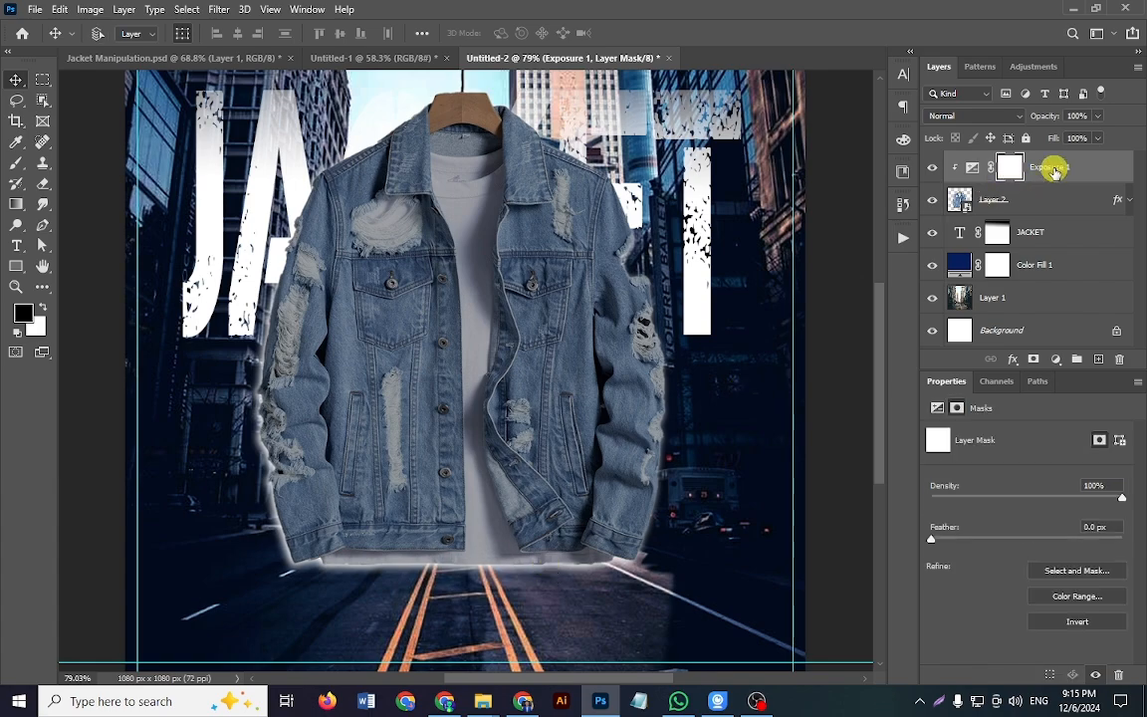
key("ctrl+i")
key("b")
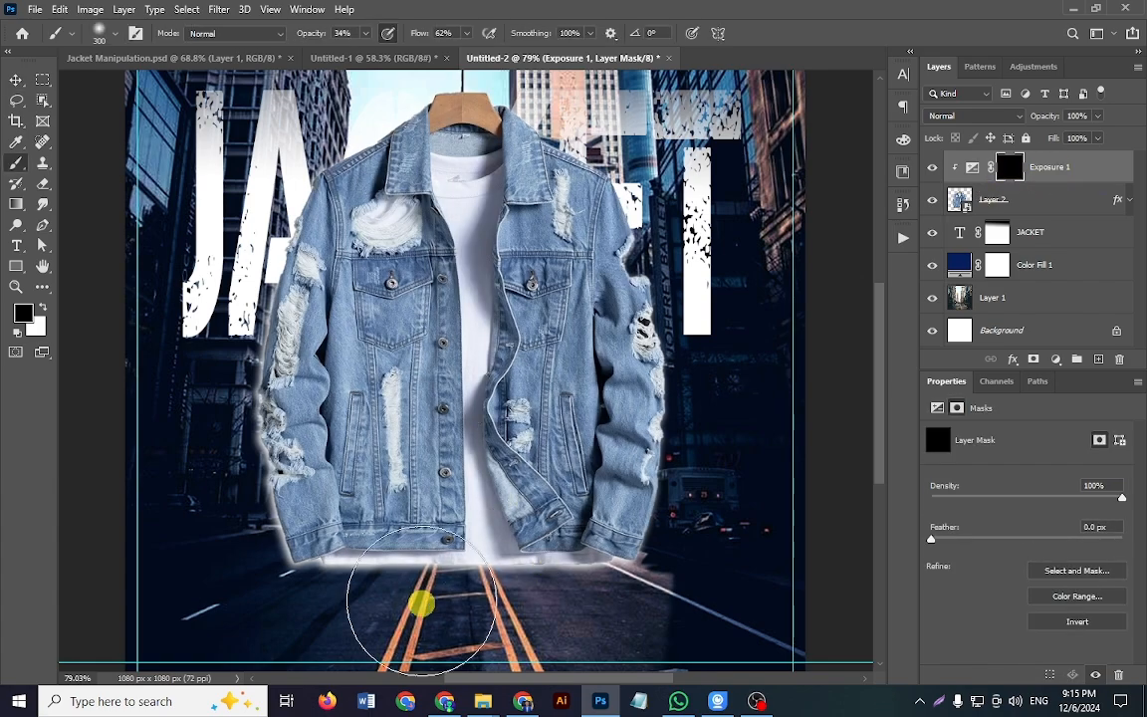
left_click(42, 311)
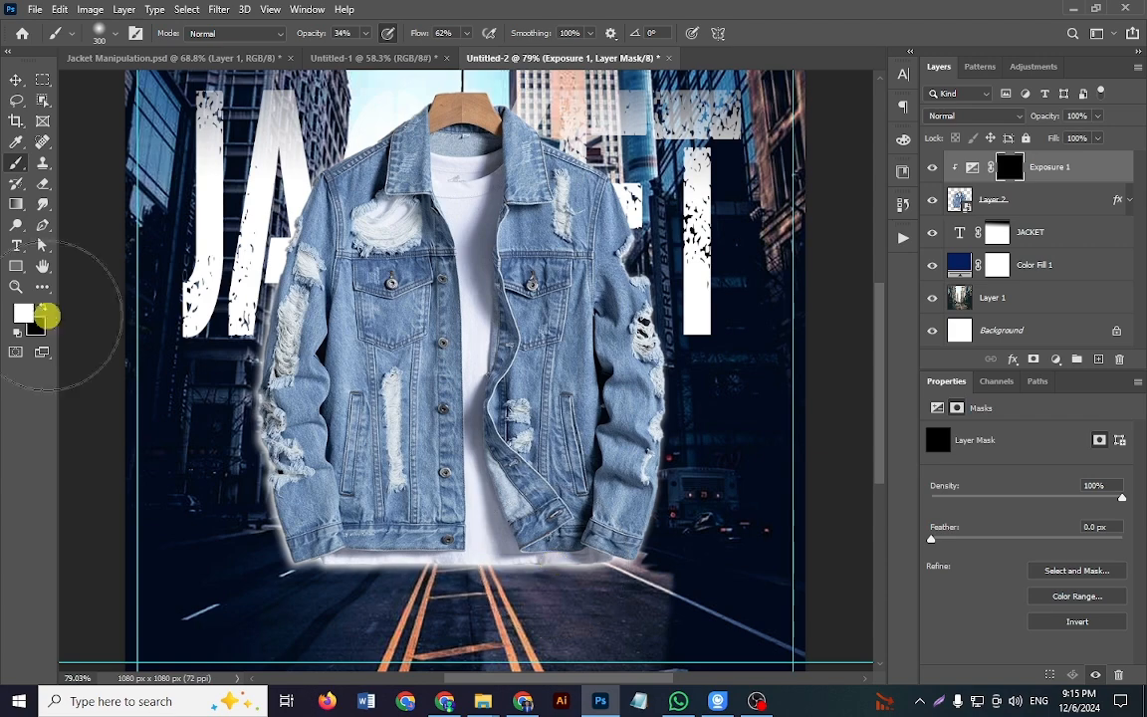
mouse_move(537, 548)
left_mouse_down()
mouse_move(621, 538)
mouse_move(541, 572)
mouse_move(539, 557)
mouse_move(432, 551)
mouse_move(251, 563)
mouse_move(310, 543)
mouse_move(485, 560)
mouse_move(427, 553)
mouse_move(535, 535)
mouse_move(300, 572)
mouse_move(360, 523)
mouse_move(271, 580)
mouse_move(440, 529)
mouse_move(489, 572)
mouse_move(554, 561)
left_mouse_up()
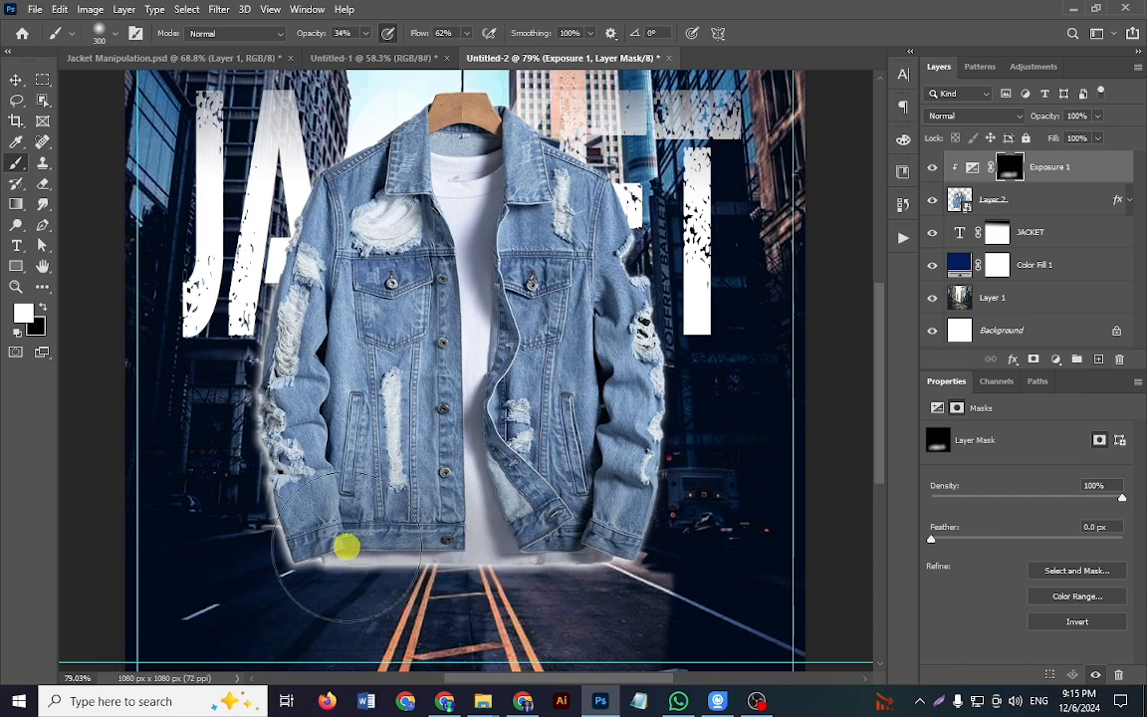
key("v")
left_click(844, 469)
scroll(448, 481, "down", 6)
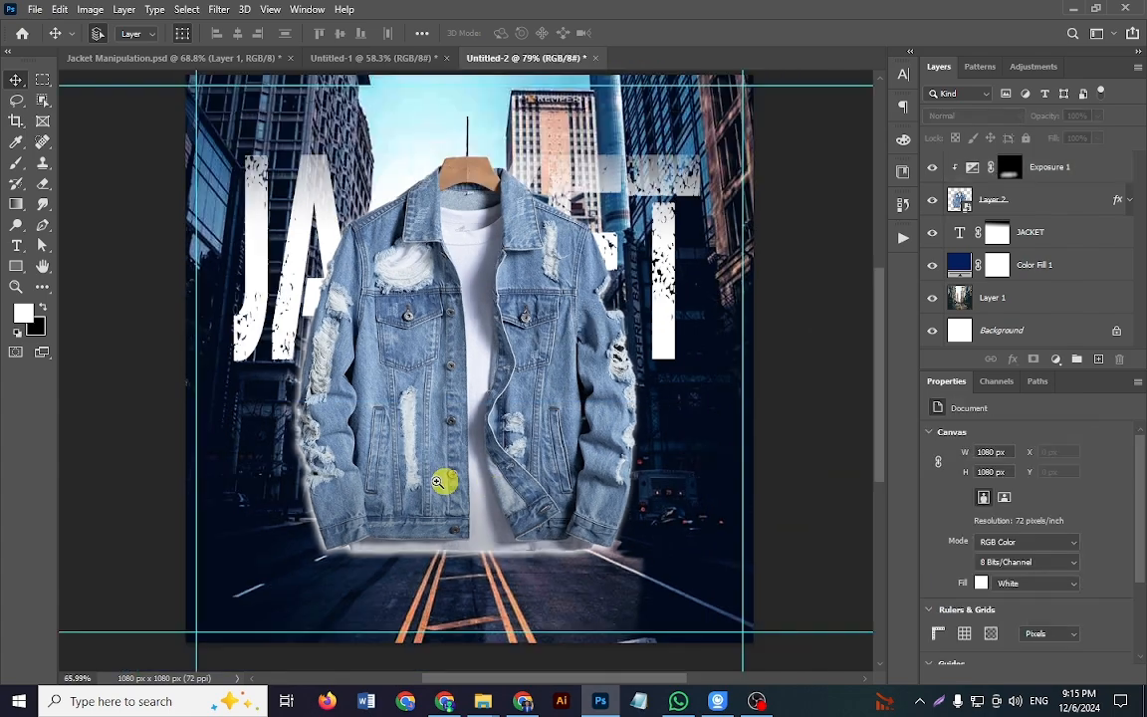
key("ctrl+0")
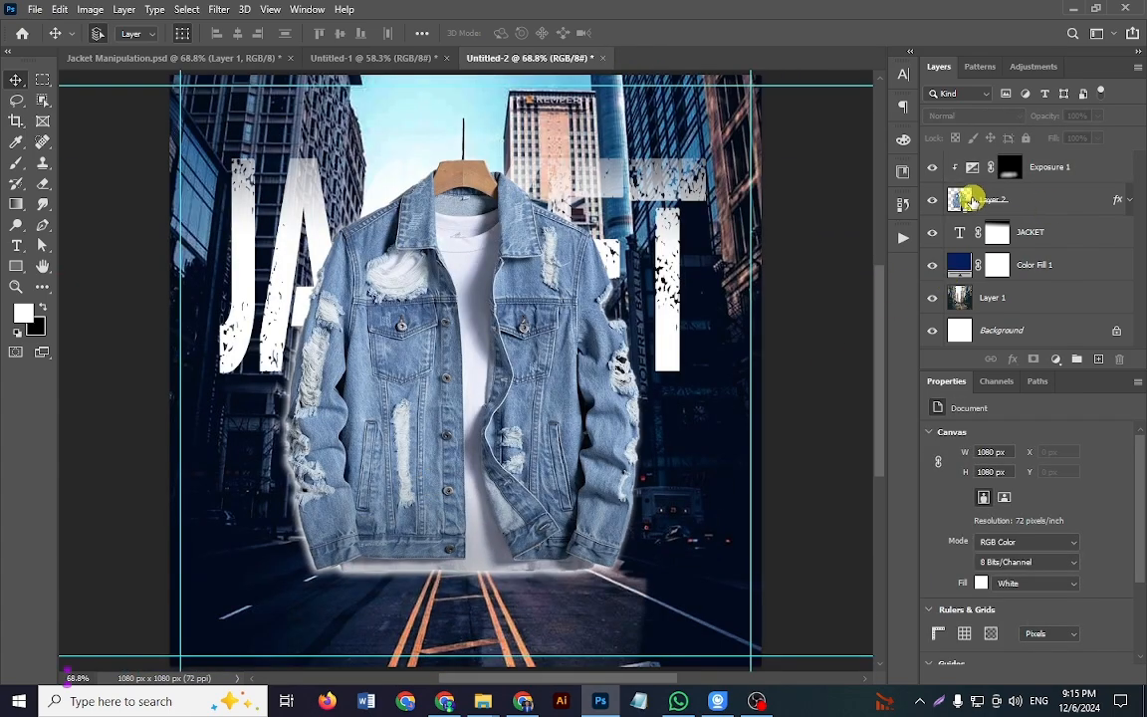
Step: Toggle the Layer 3 light streak in Jacket Manipulation.psd to examine its effect on the jacket, and return to Untitled-2
left_click(243, 58)
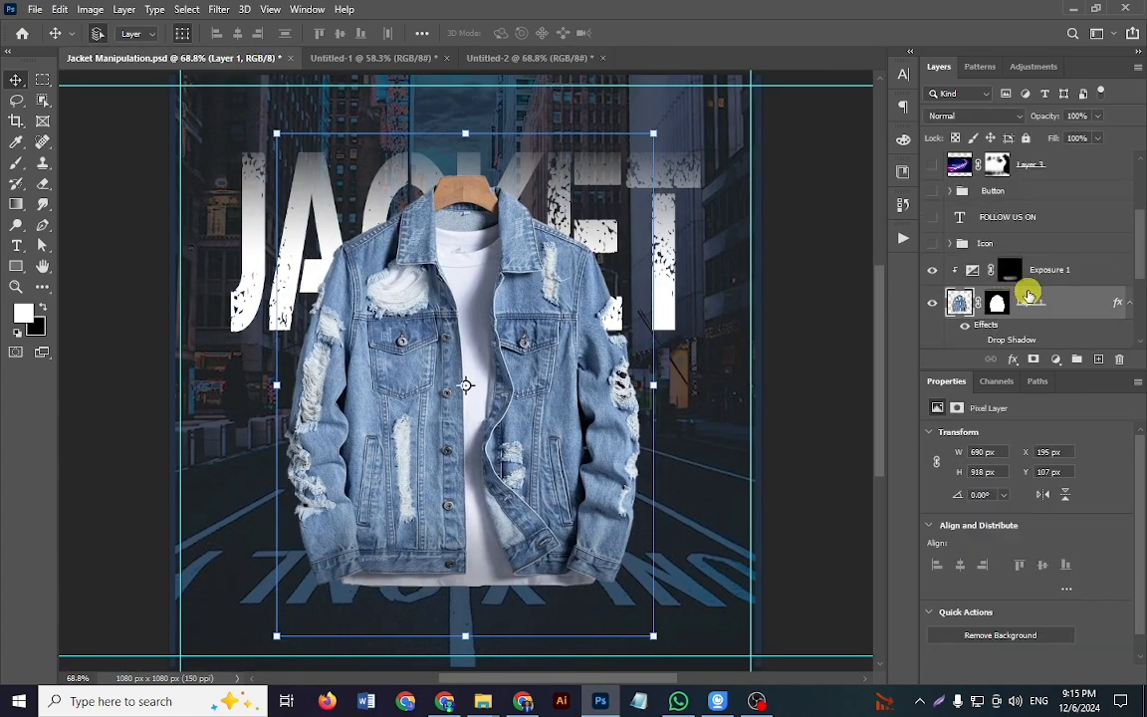
left_click(1009, 273)
scroll(976, 273, "up", 2)
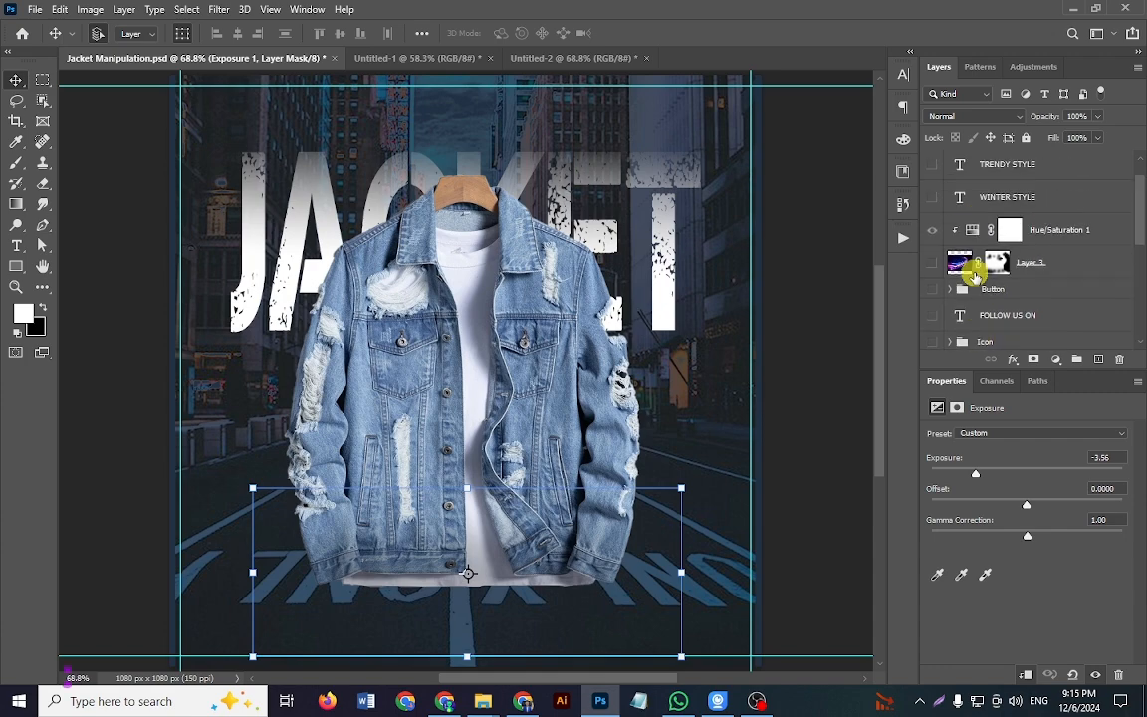
scroll(975, 271, "down", 2)
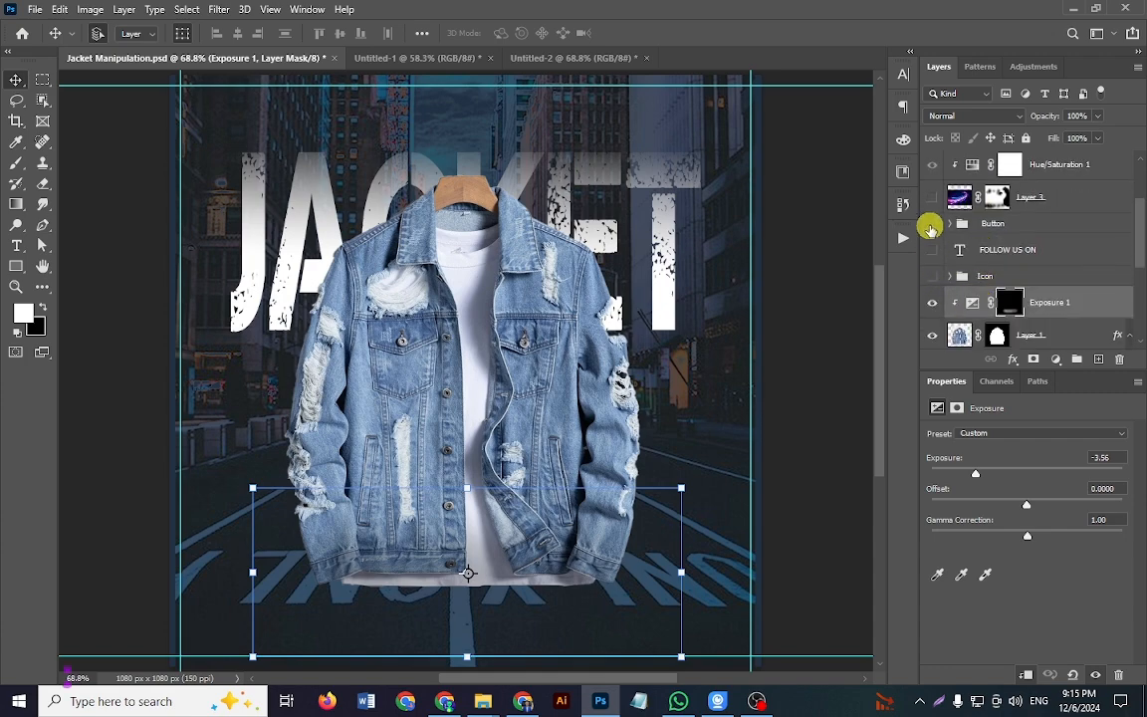
scroll(581, 287, "up", 1)
scroll(1025, 259, "up", 2)
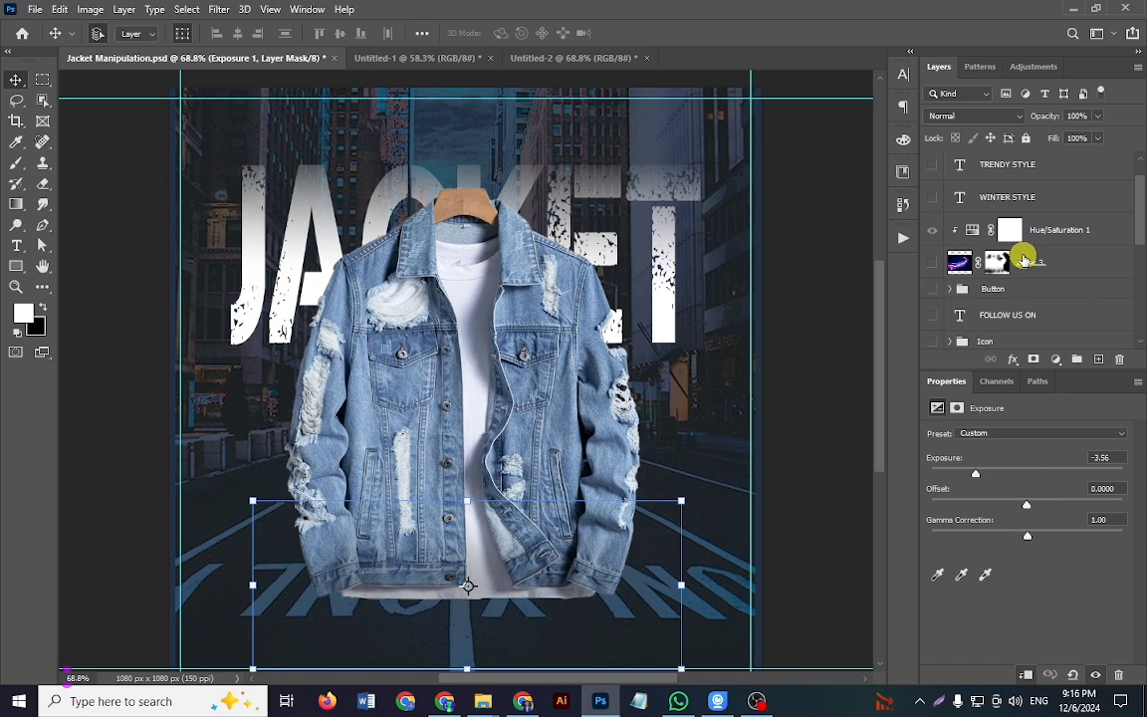
left_click(948, 265)
left_click(933, 264)
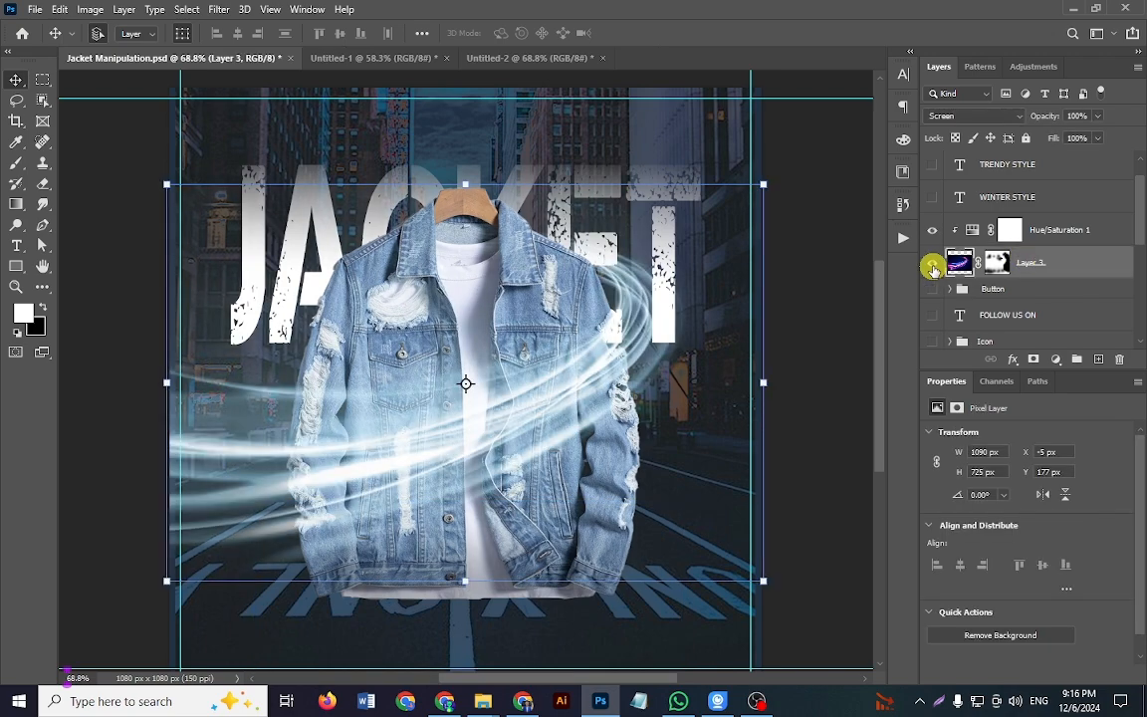
left_click(934, 267)
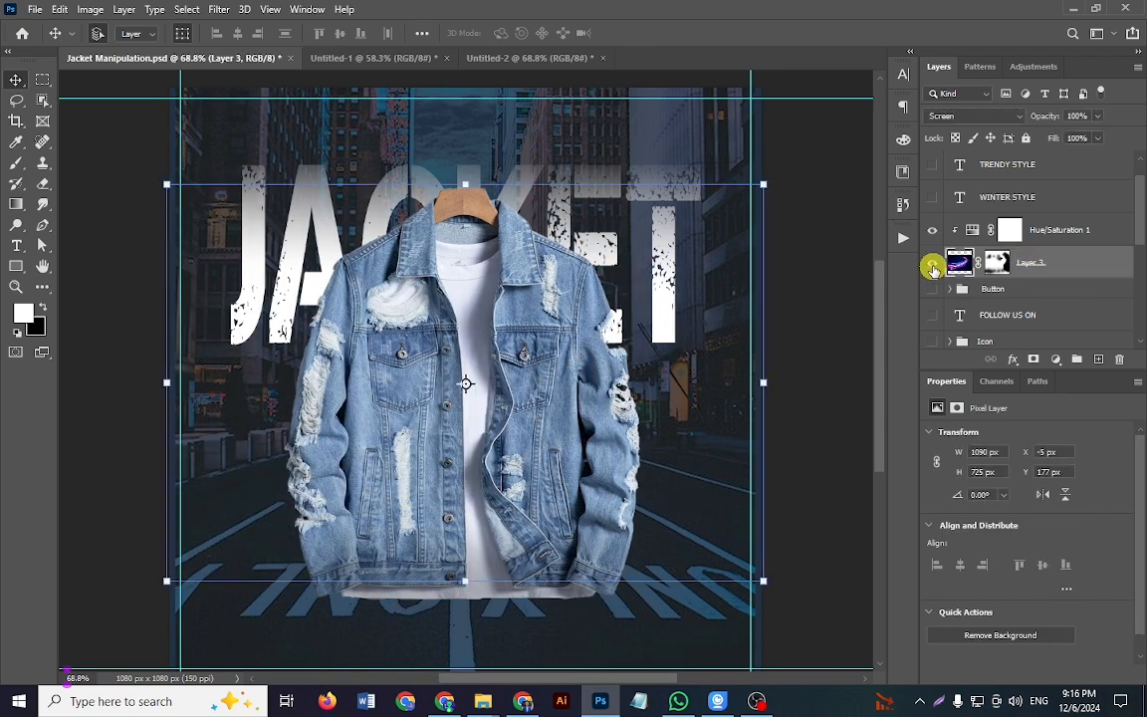
left_click(933, 267)
left_click(530, 57)
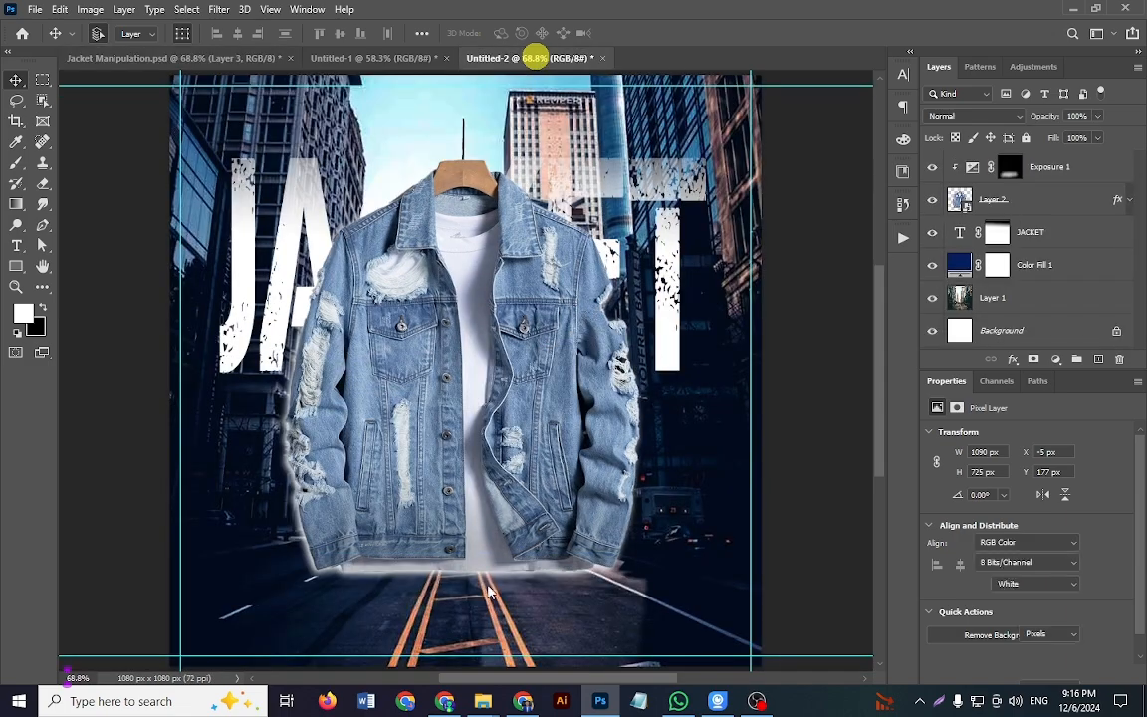
Step: Switch to Pinterest in the browser and search for "Nion effect"
left_click(450, 697)
left_click(225, 104)
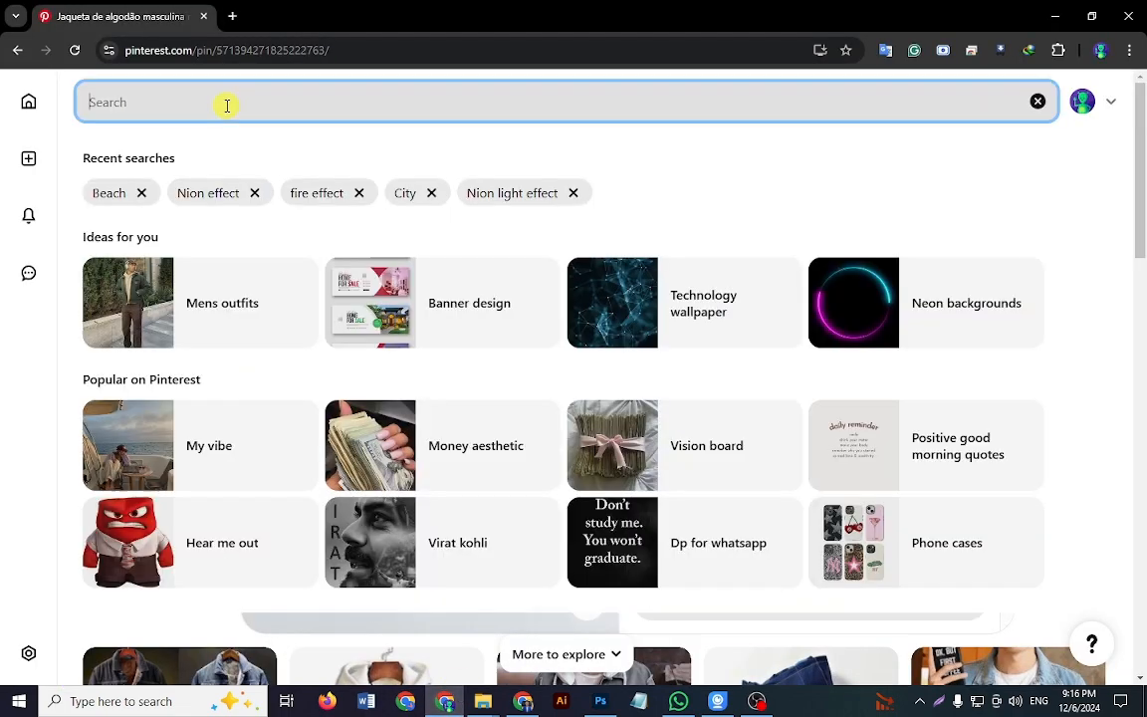
type("Ne")
key("BackSpace")
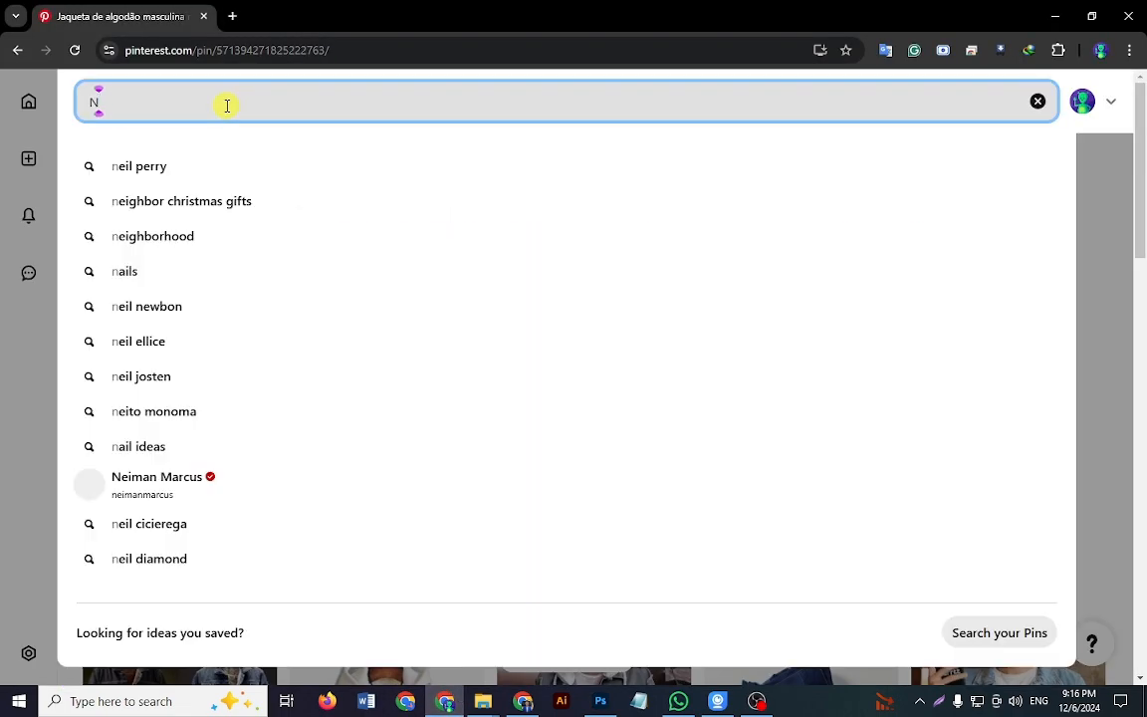
type("ion effect")
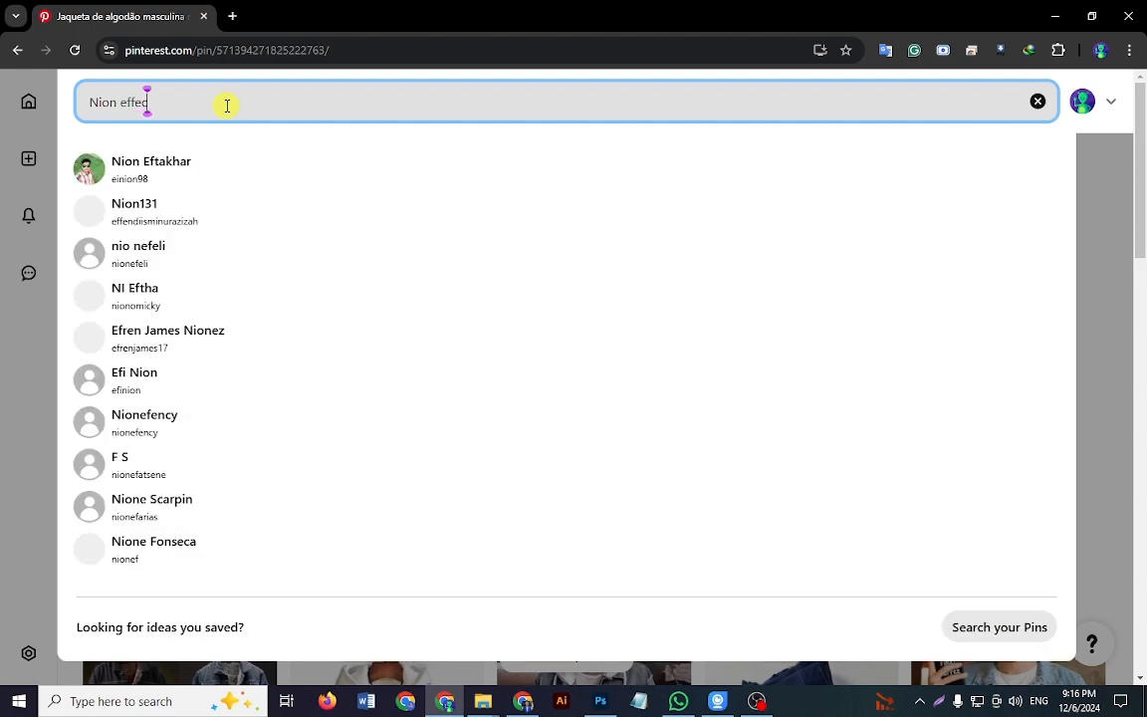
key("Return")
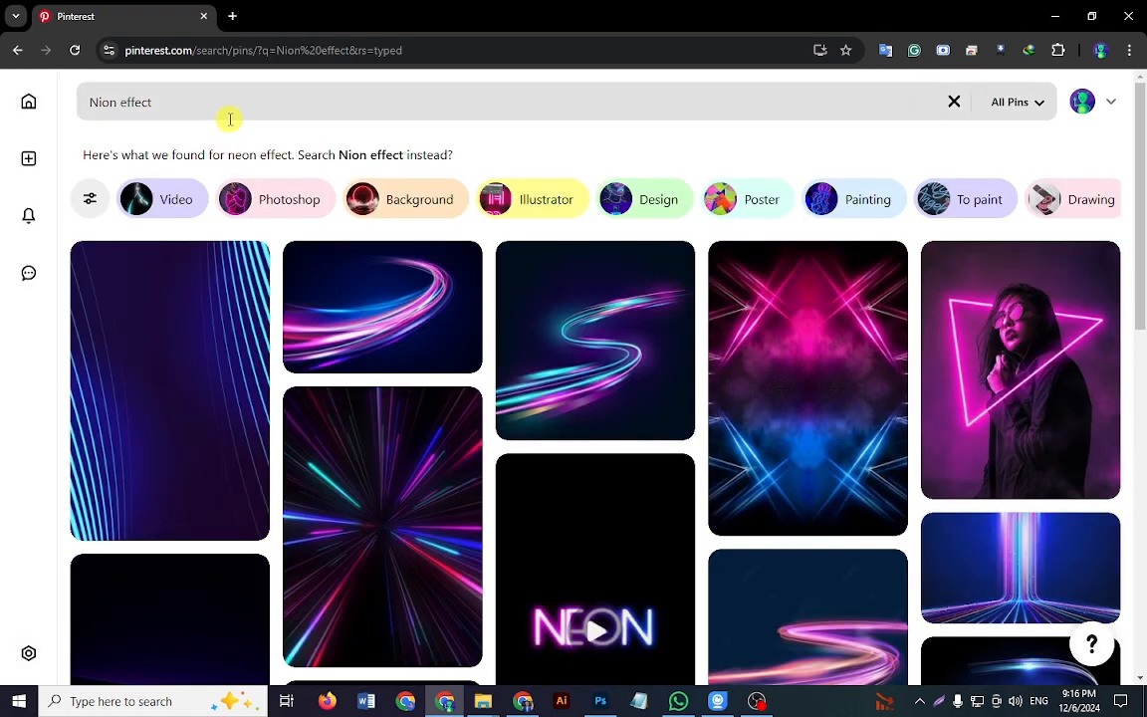
Step: Copy the curved pink and blue neon light image from the search results and paste it into Untitled-2 in Photoshop
scroll(5, 505, "down", 3)
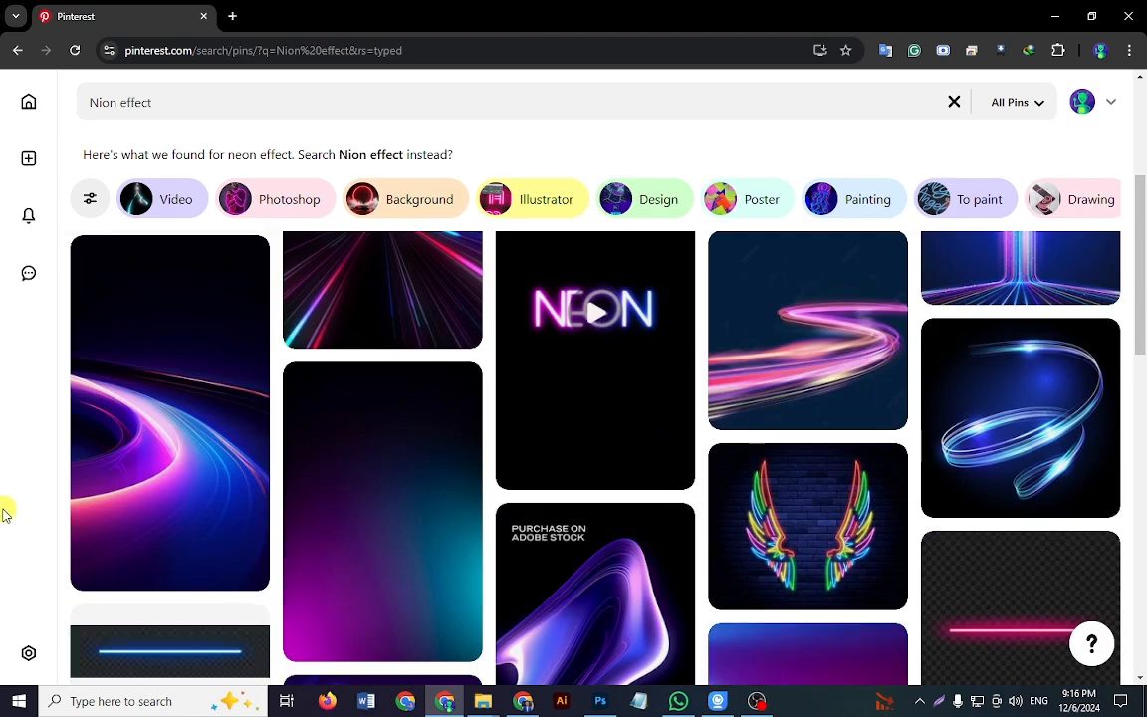
scroll(10, 505, "up", 3)
left_click(346, 300)
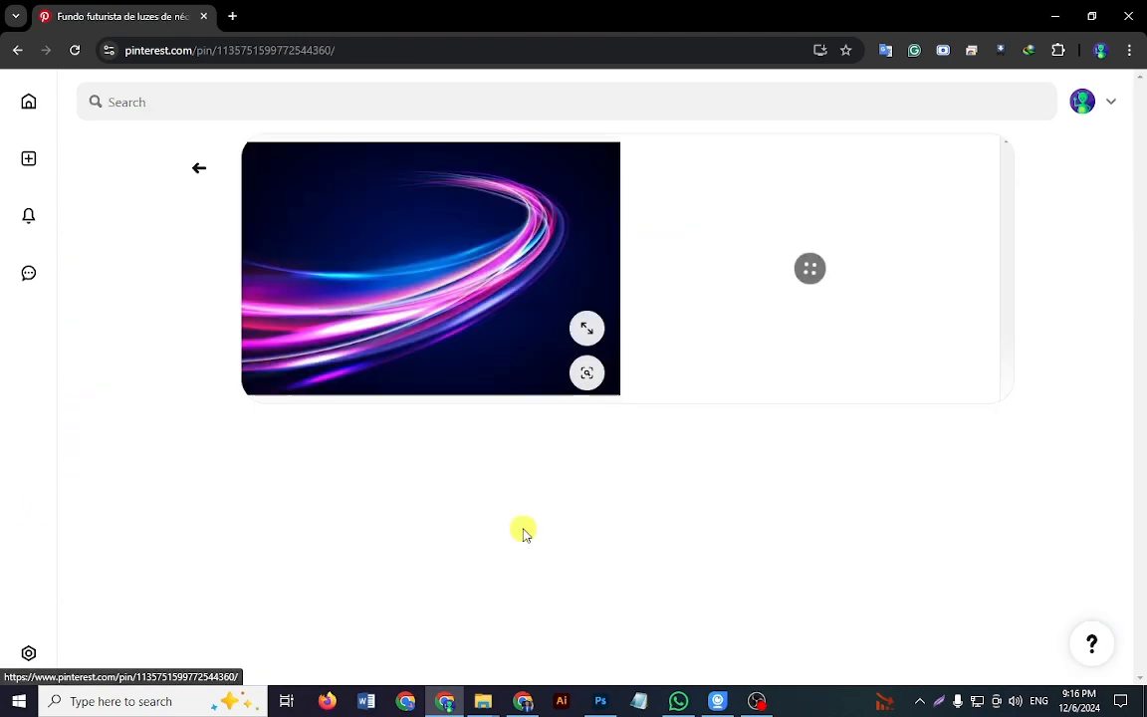
right_click(441, 243)
left_click(506, 301)
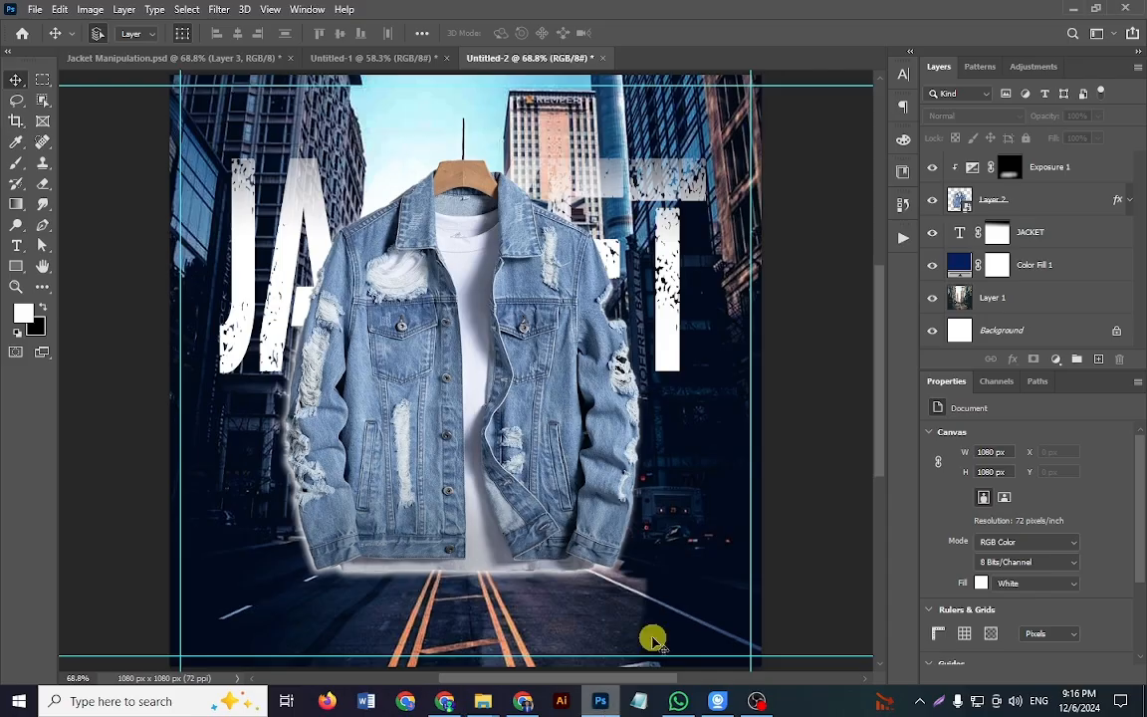
key("ctrl+v")
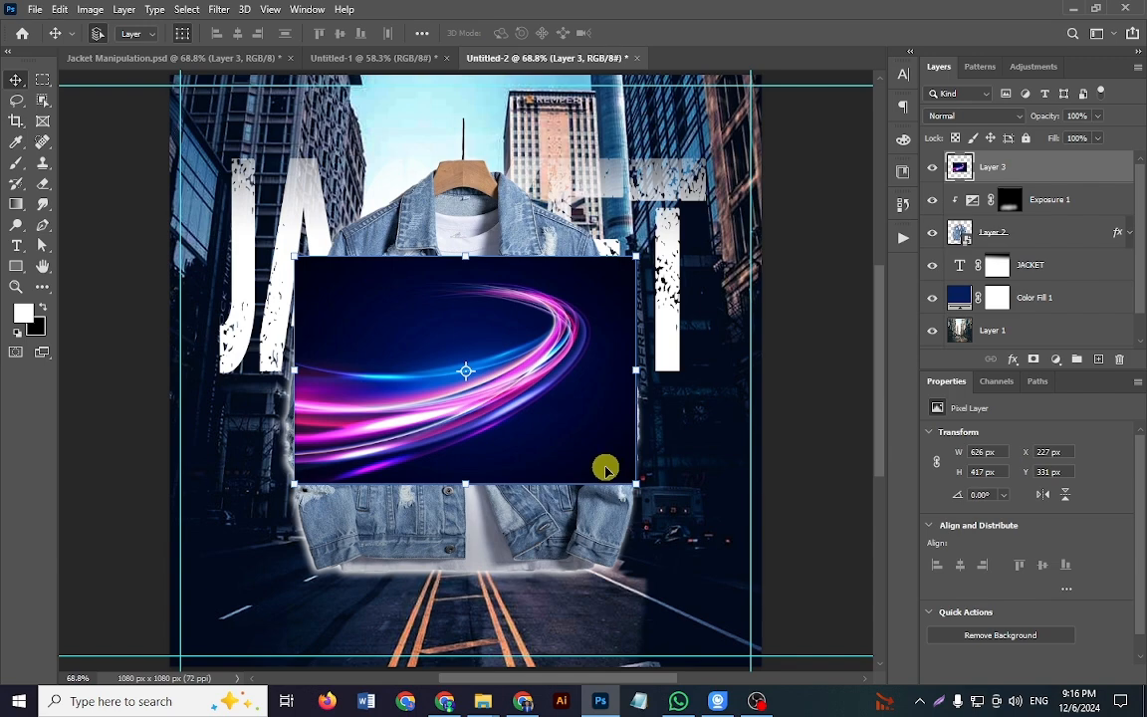
key("ctrl+z")
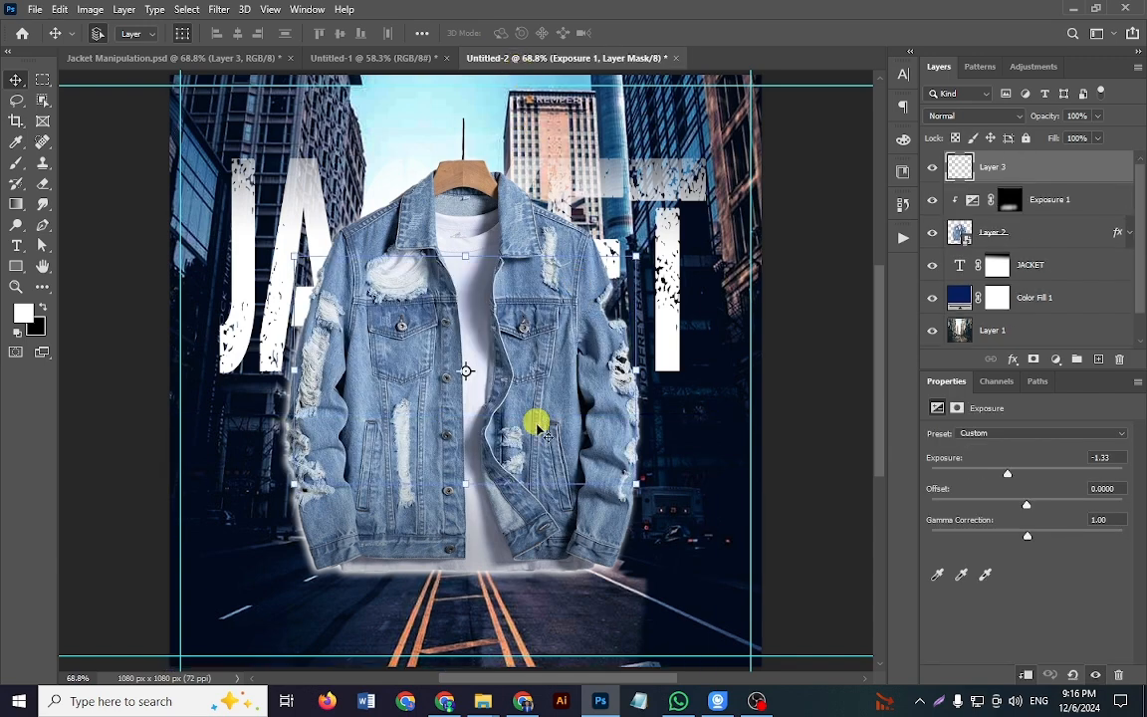
key("ctrl+shift+z")
Step: Enlarge the pasted neon image to about 1075 x 717 px across the canvas width and set its blend mode to Screen
scroll(535, 445, "down", 1)
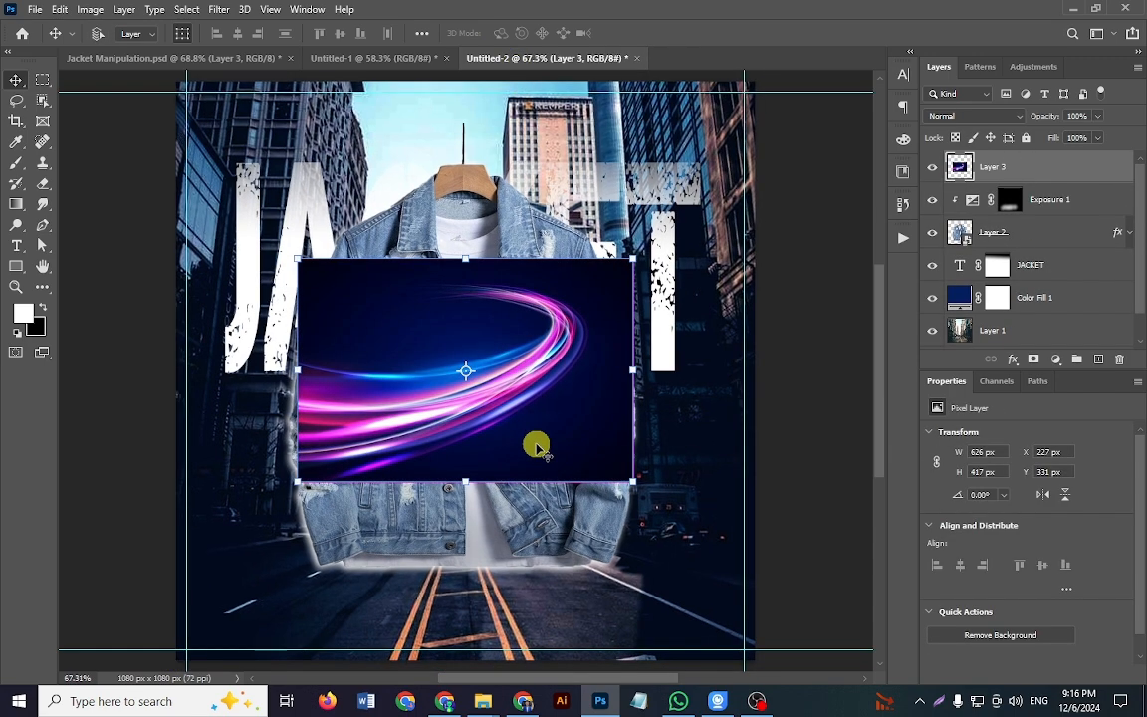
key("ctrl+t")
left_click_drag(634, 483, 735, 594)
mouse_move(564, 390)
left_mouse_down()
mouse_move(583, 445)
mouse_move(570, 394)
left_mouse_up()
key("Return")
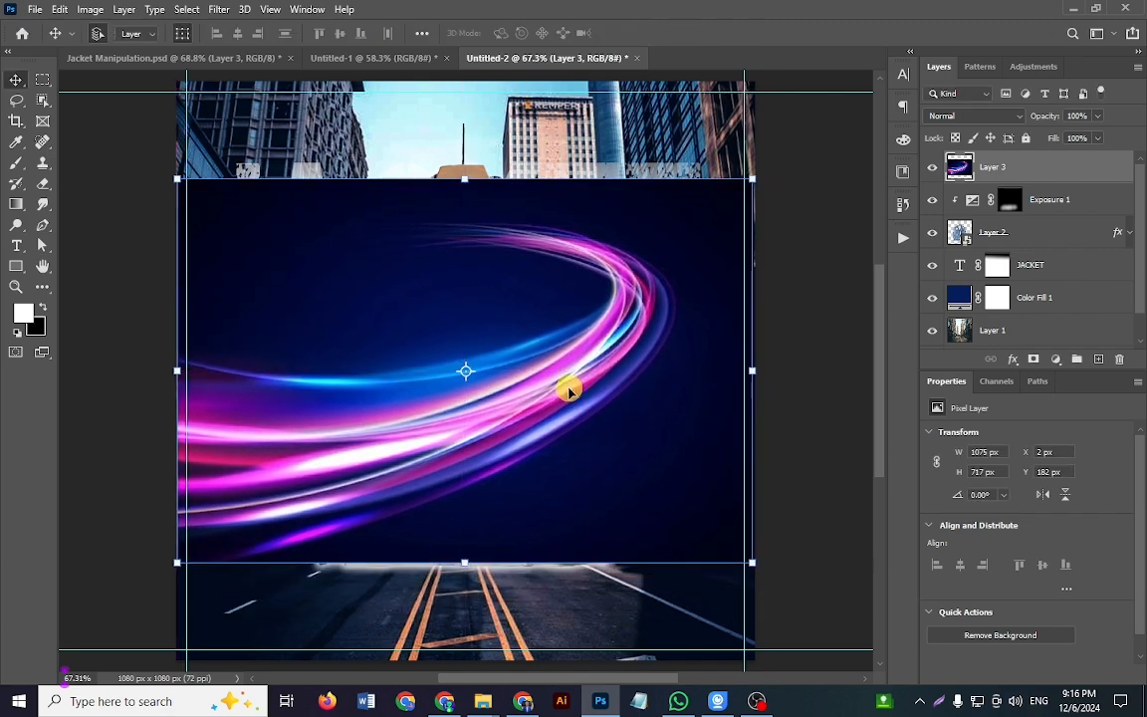
left_click(977, 116)
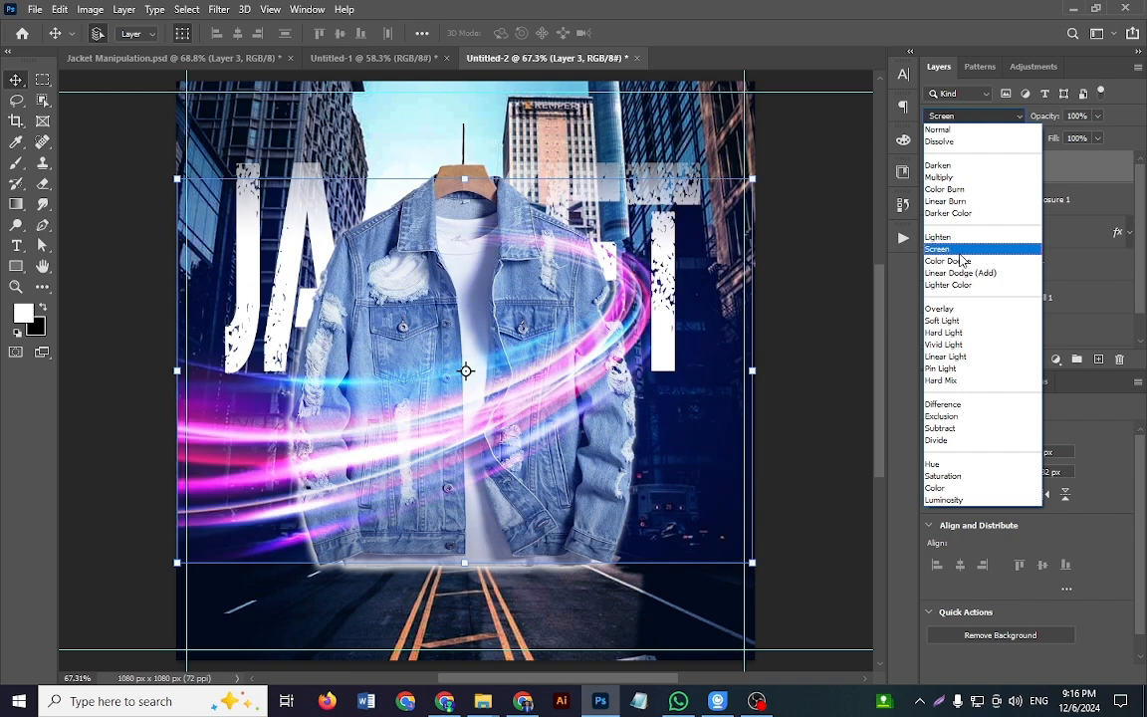
left_click(960, 251)
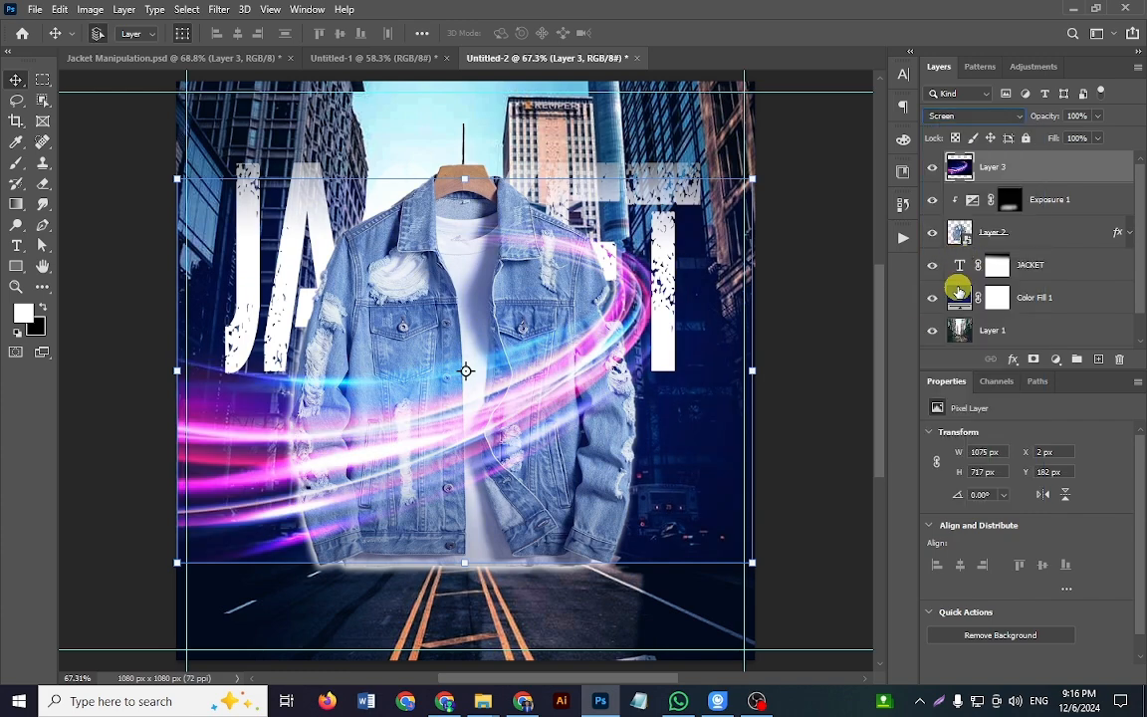
Step: Add a layer mask to the neon layer and paint black around its outer edges with a soft 300 px brush at 100% opacity and flow
left_click(1034, 358)
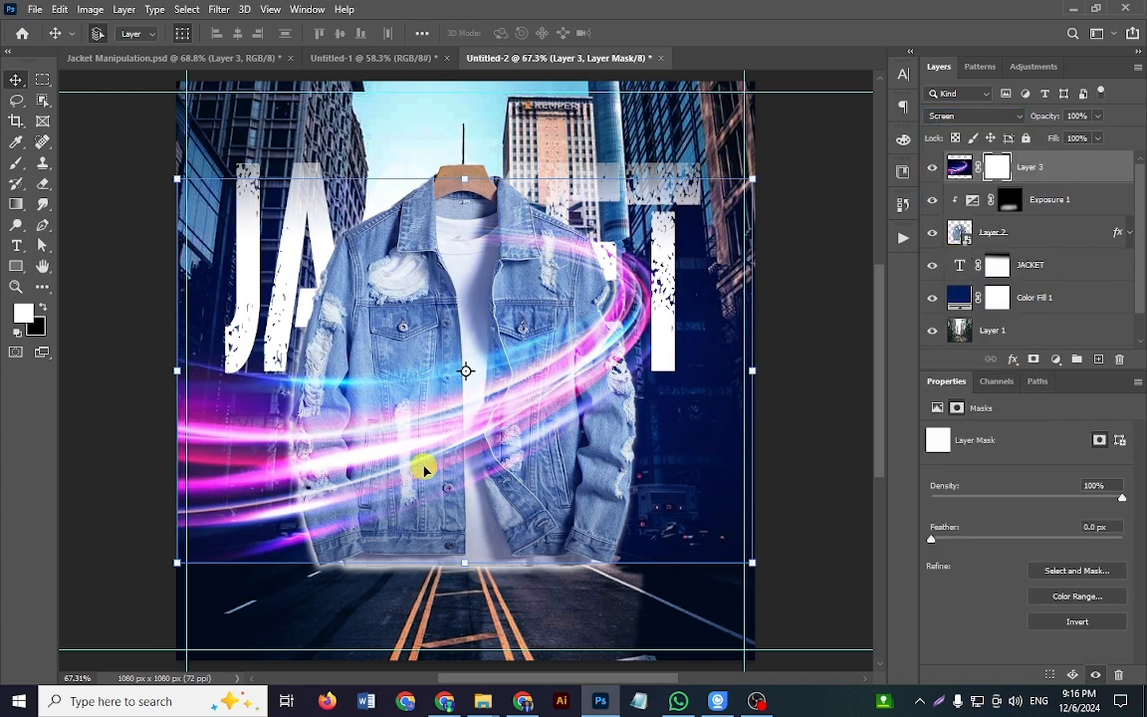
key("b")
left_click(43, 306)
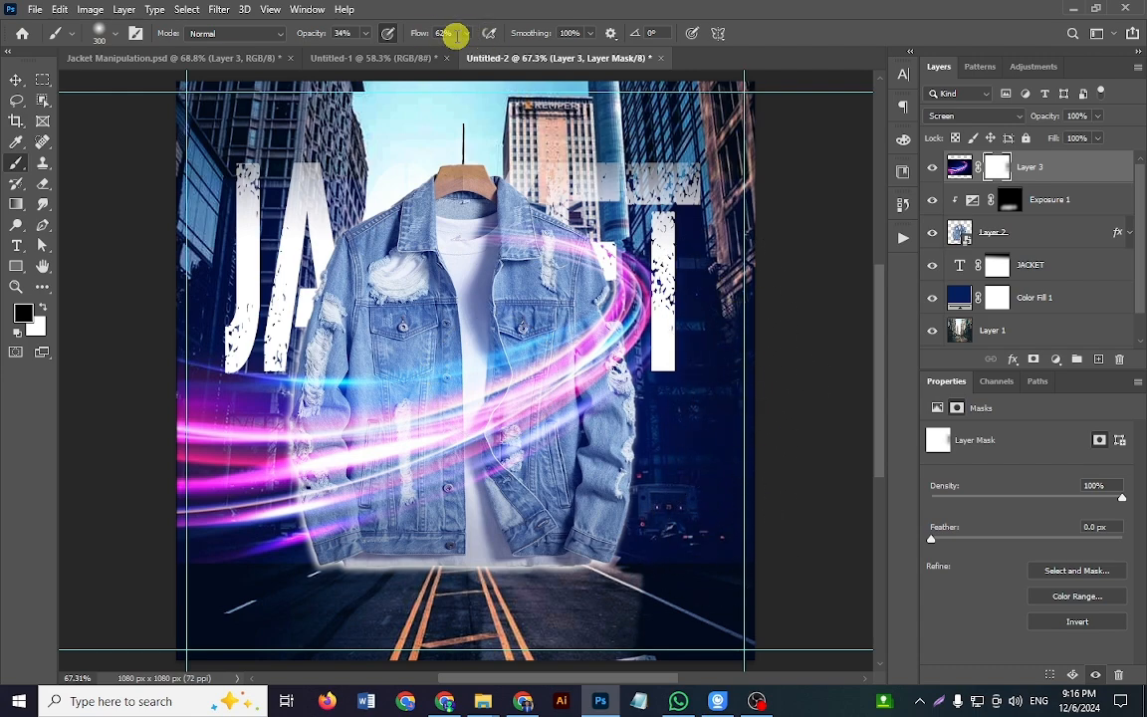
left_click_drag(466, 33, 578, 45)
left_click(374, 36)
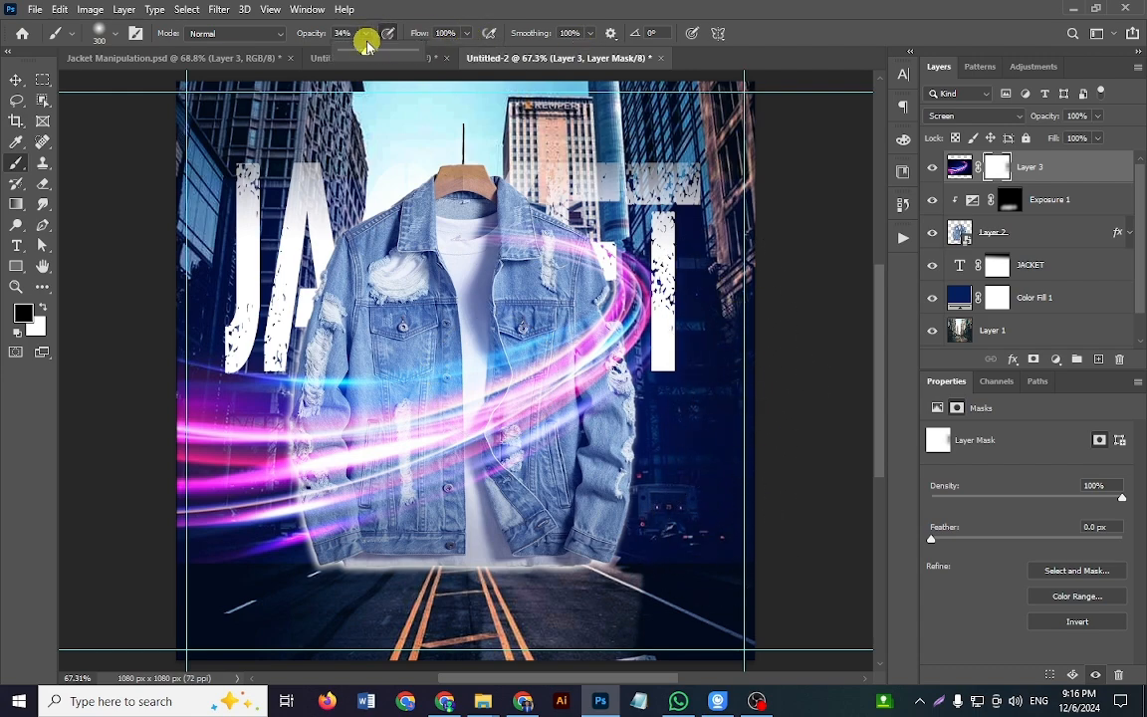
left_click_drag(737, 318, 743, 565)
mouse_move(754, 497)
left_mouse_down()
mouse_move(751, 580)
mouse_move(678, 579)
left_mouse_up()
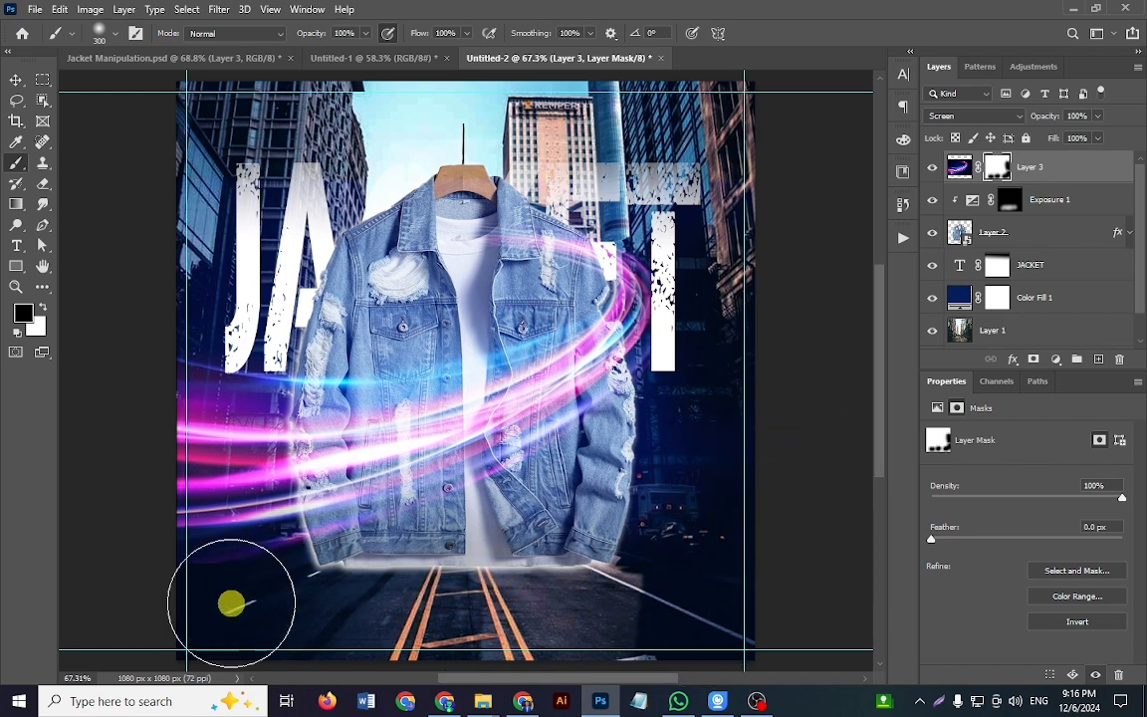
left_click_drag(196, 593, 124, 527)
Step: Mask out the light trail's upper end over the jacket's chest and shoulder, refining it with a soft 89 px black brush
left_click(530, 243)
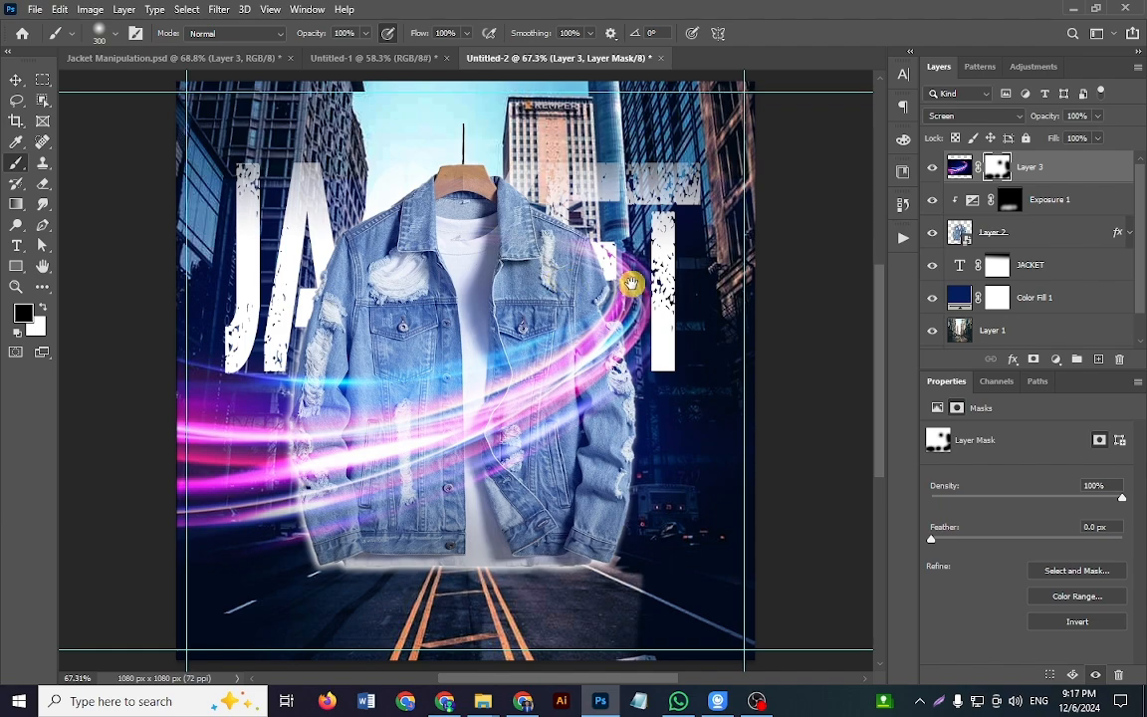
mouse_move(586, 260)
left_mouse_down()
mouse_move(649, 304)
mouse_move(457, 295)
left_mouse_up()
mouse_move(566, 264)
left_mouse_down()
mouse_move(538, 251)
mouse_move(588, 287)
mouse_move(579, 272)
left_mouse_up()
key("ctrl+0")
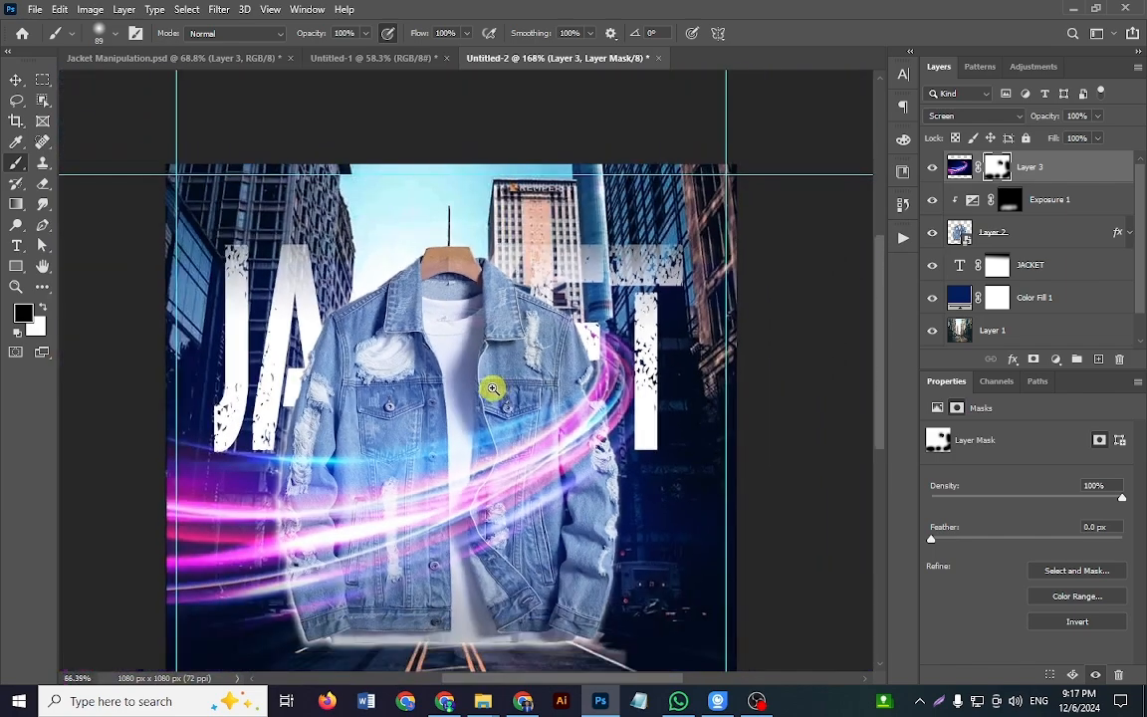
left_click_drag(512, 394, 519, 346)
key("ctrl+0")
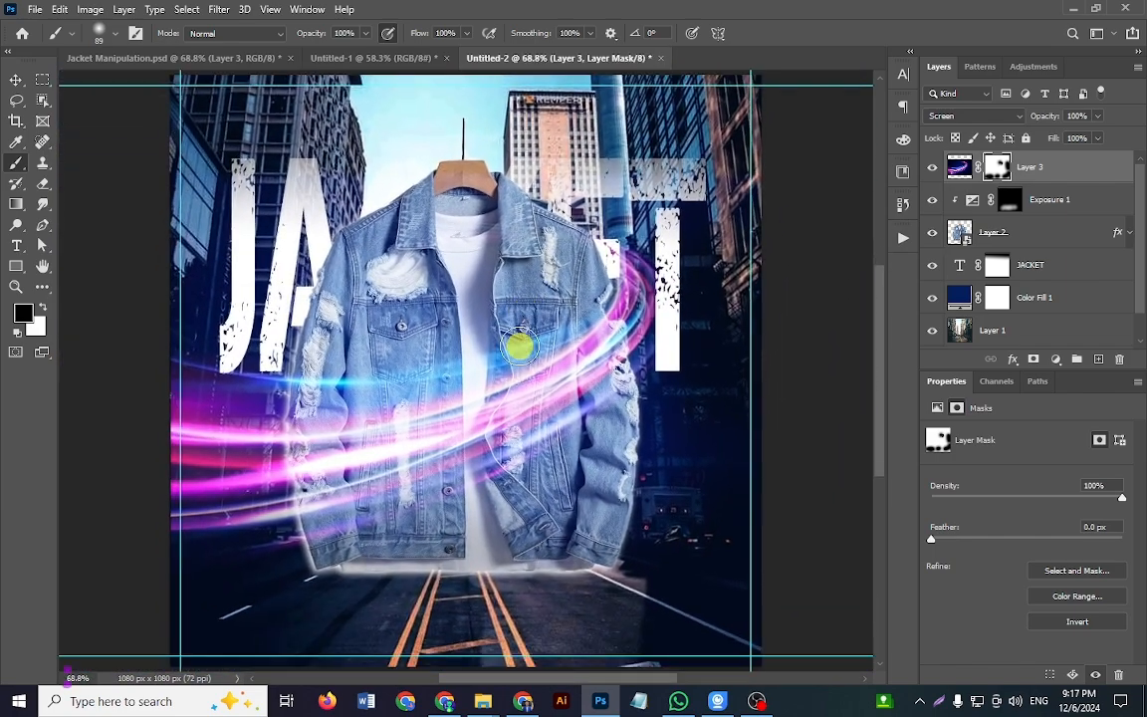
Step: Compare the light streak's colour with the one in Jacket Manipulation.psd and return to Untitled-2
key("v")
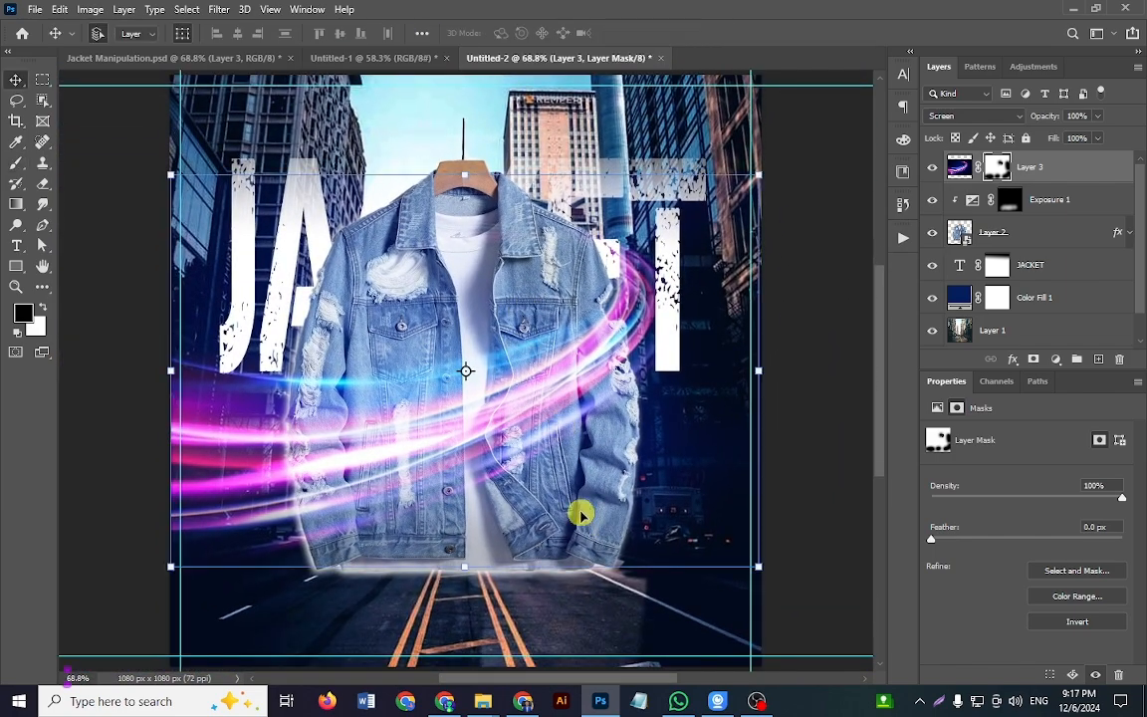
left_click(862, 413)
key("x")
left_click_drag(535, 408, 506, 441)
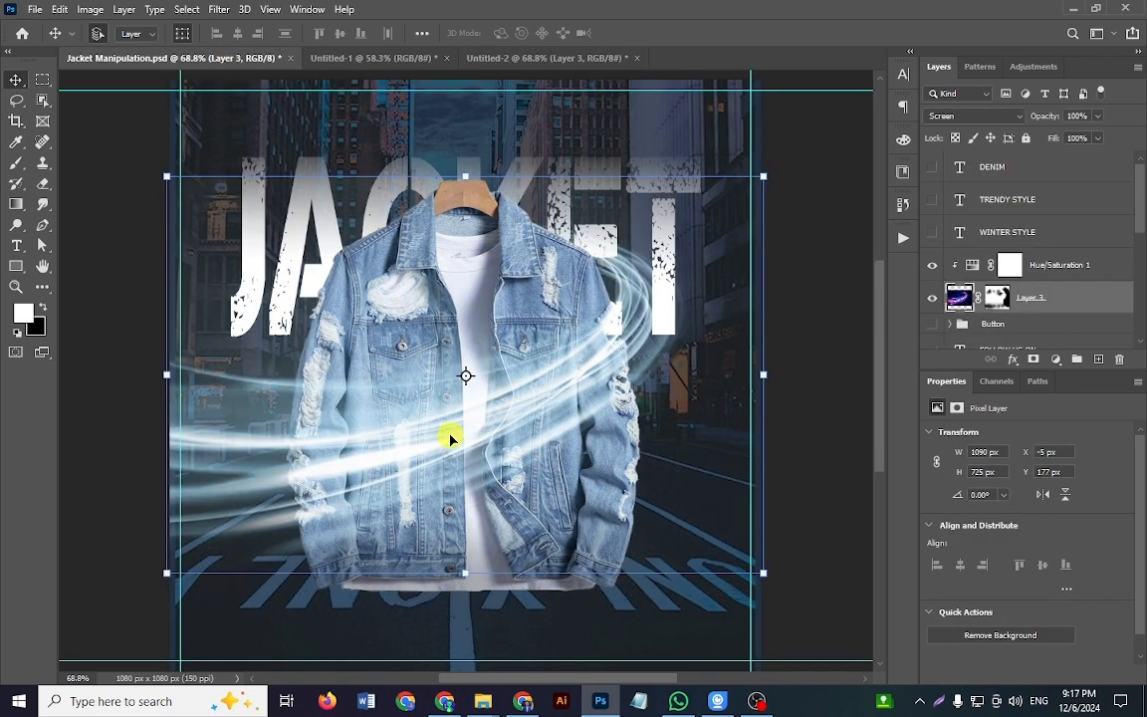
left_click(538, 56)
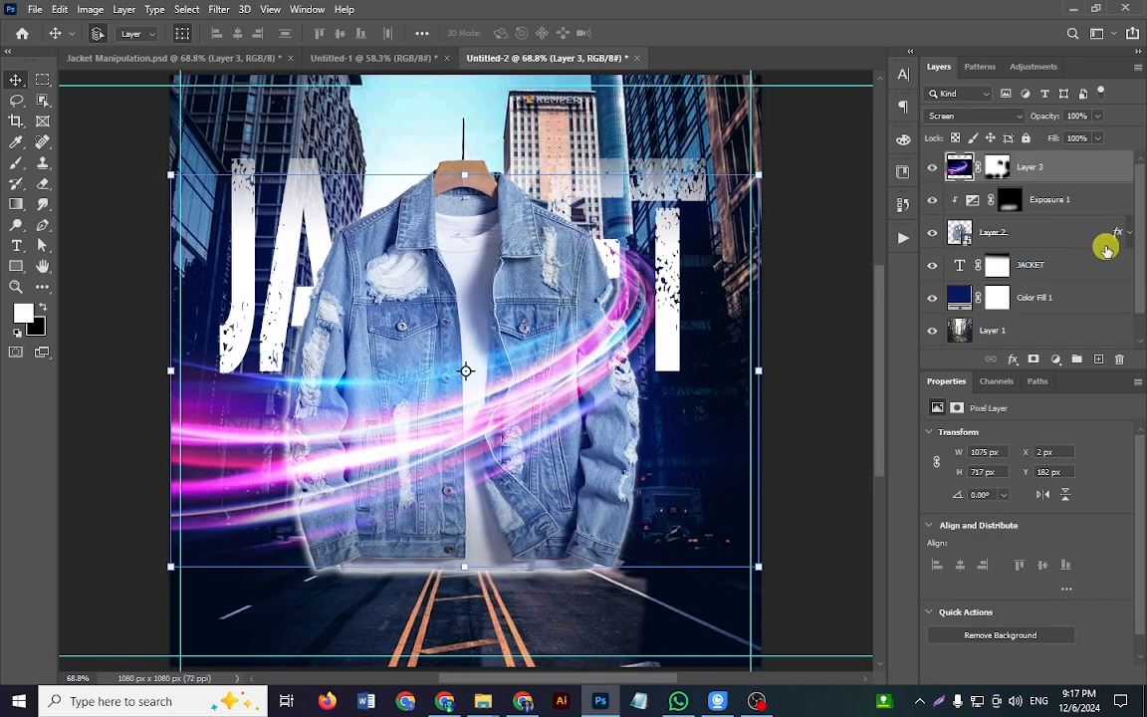
Step: Add a Hue/Saturation adjustment clipped to the neon layer, with Colorize enabled and the hue set to 198
left_click(1058, 359)
left_click(1063, 506)
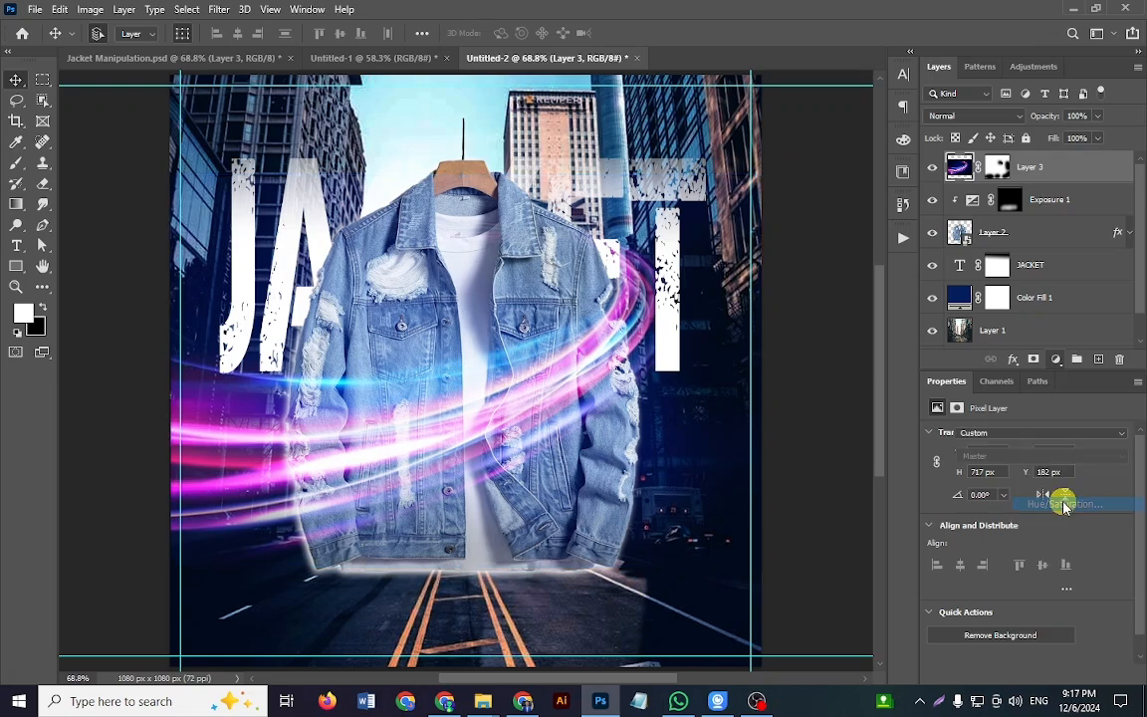
left_click(1025, 677)
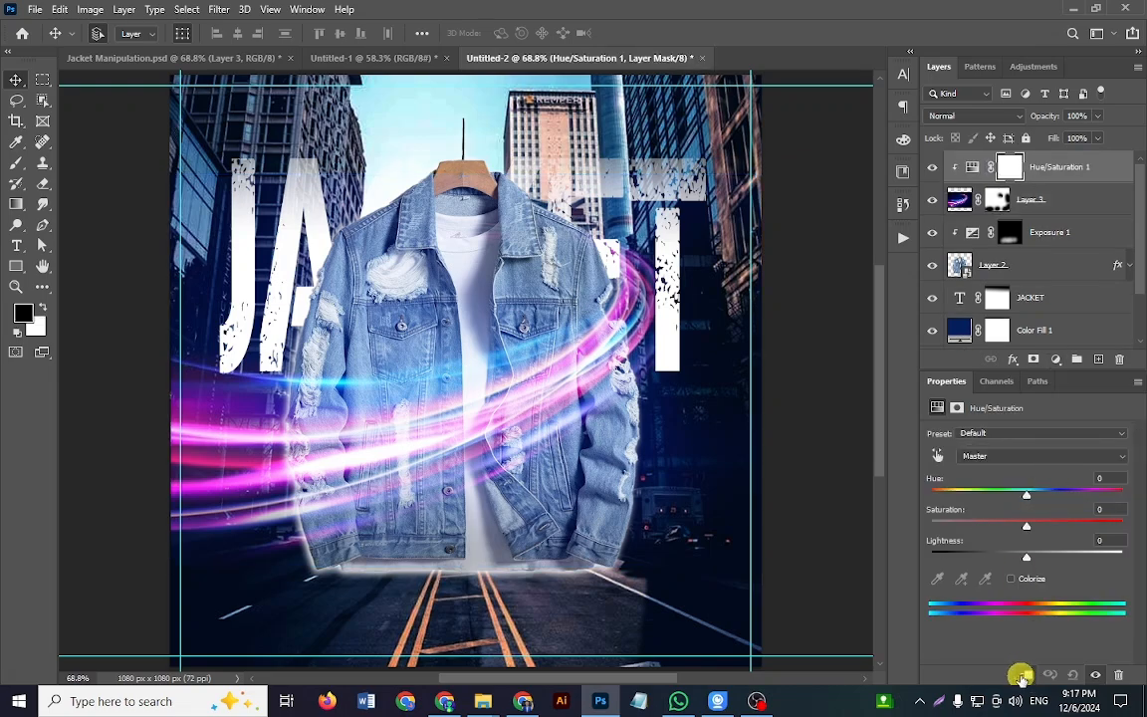
left_click(1028, 581)
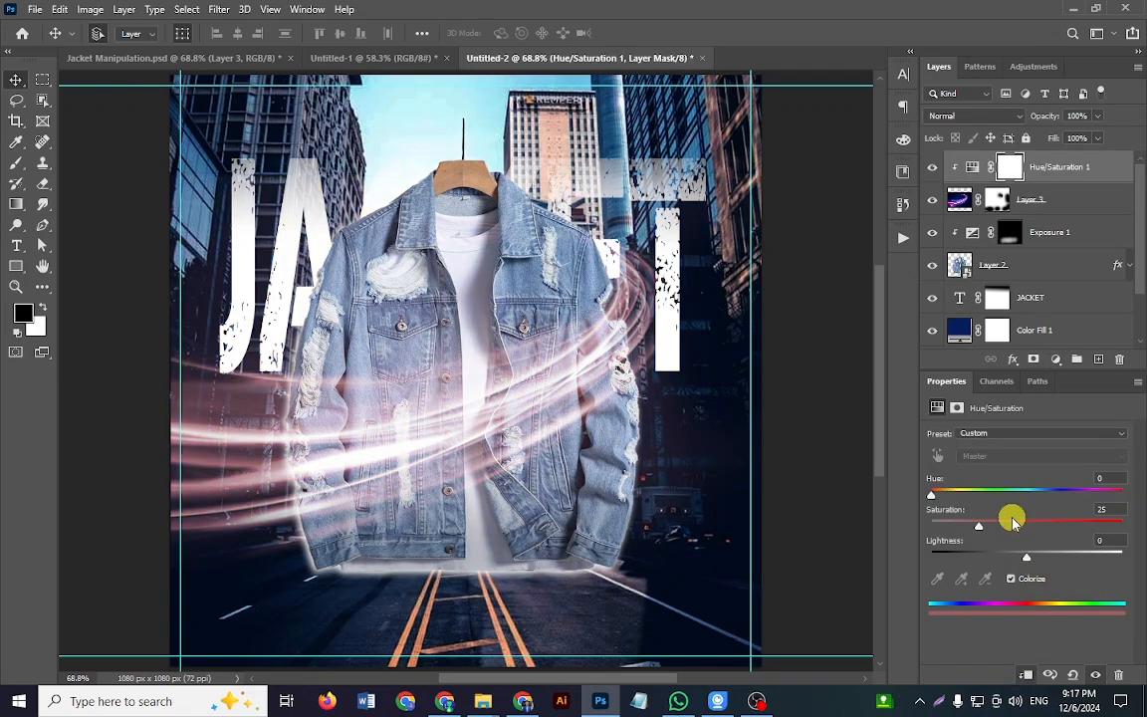
left_click_drag(933, 502, 1037, 498)
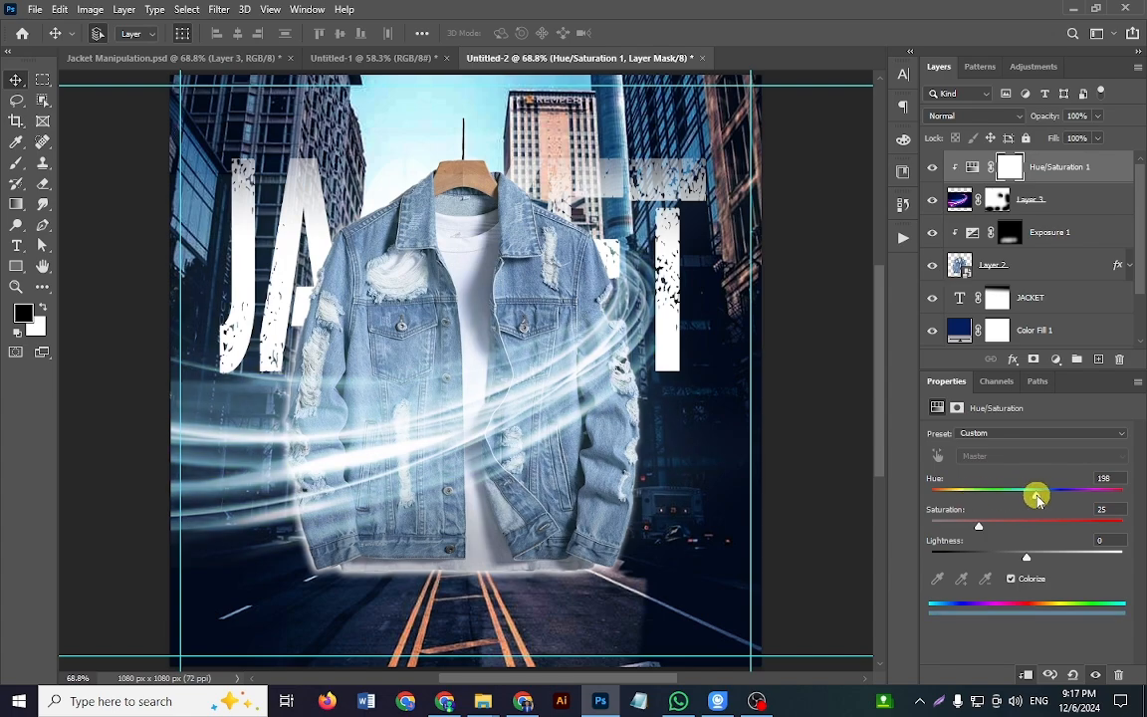
left_click(781, 411)
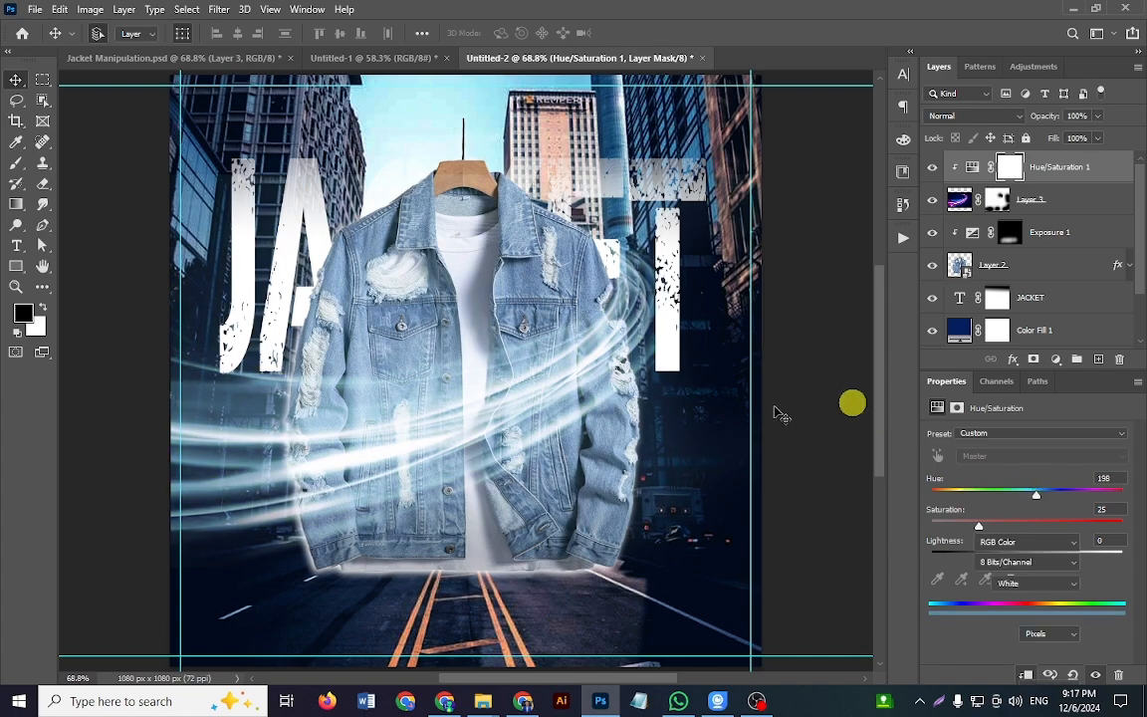
Step: Switch to Jacket Manipulation.psd and show its DENIM, TRENDY STYLE and WINTER STYLE text layers
left_click_drag(577, 458, 543, 466)
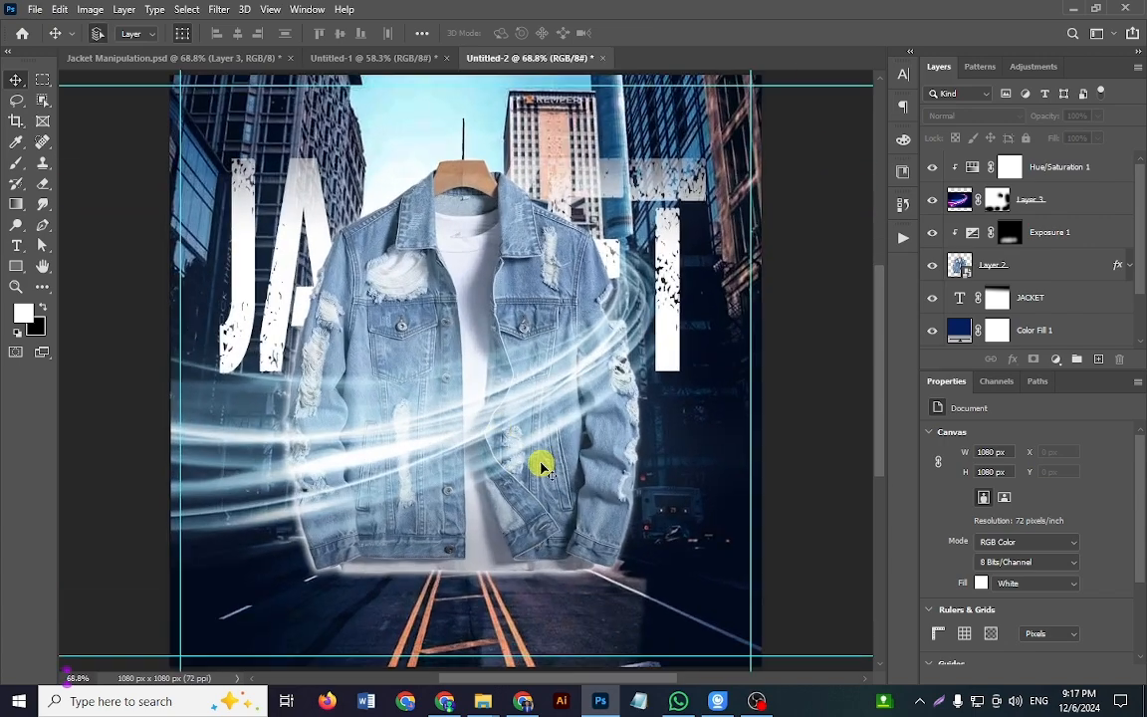
left_click(244, 58)
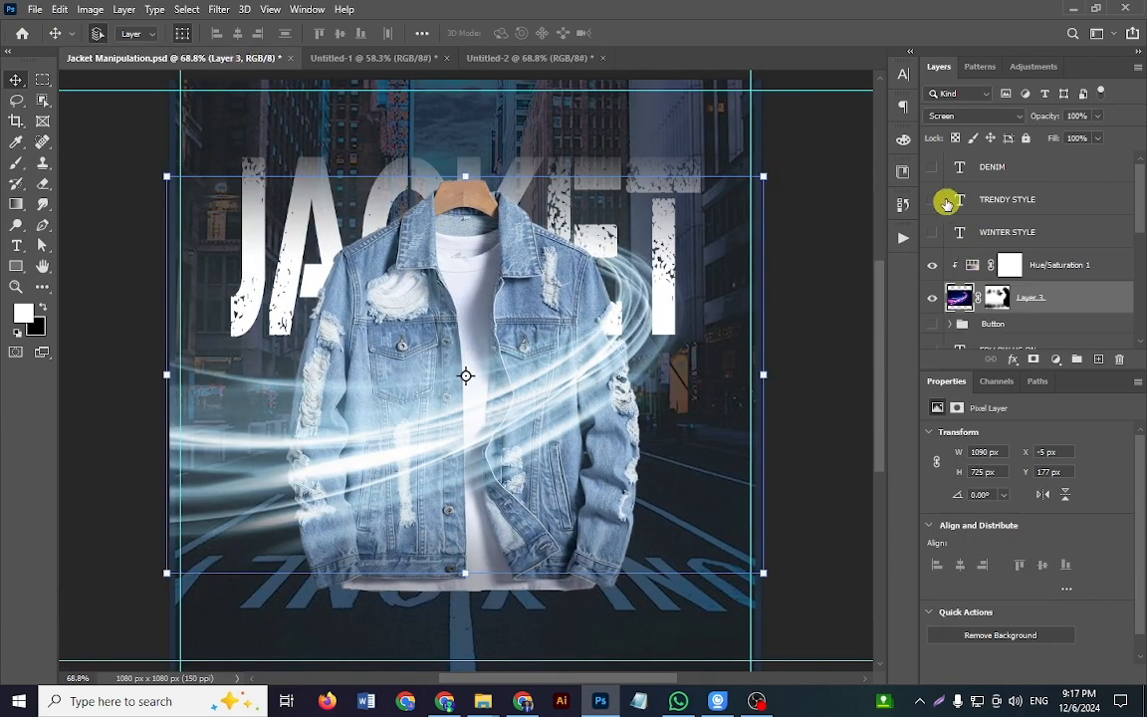
left_click(933, 167)
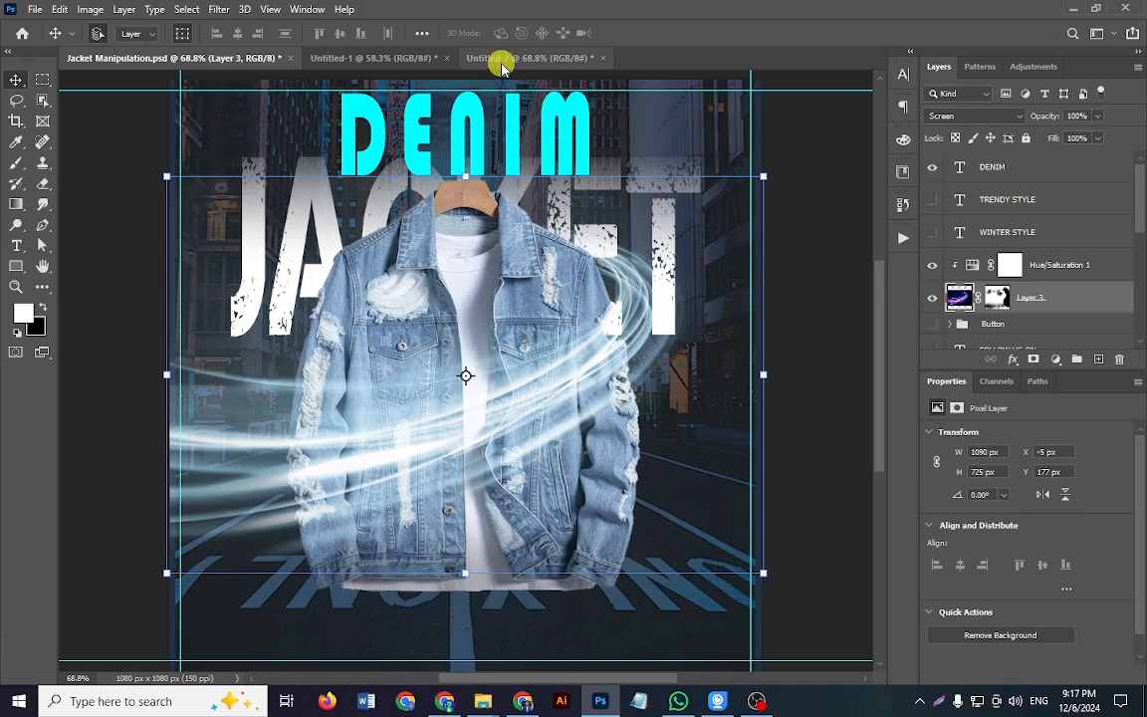
left_click_drag(535, 319, 518, 384)
left_click(934, 200)
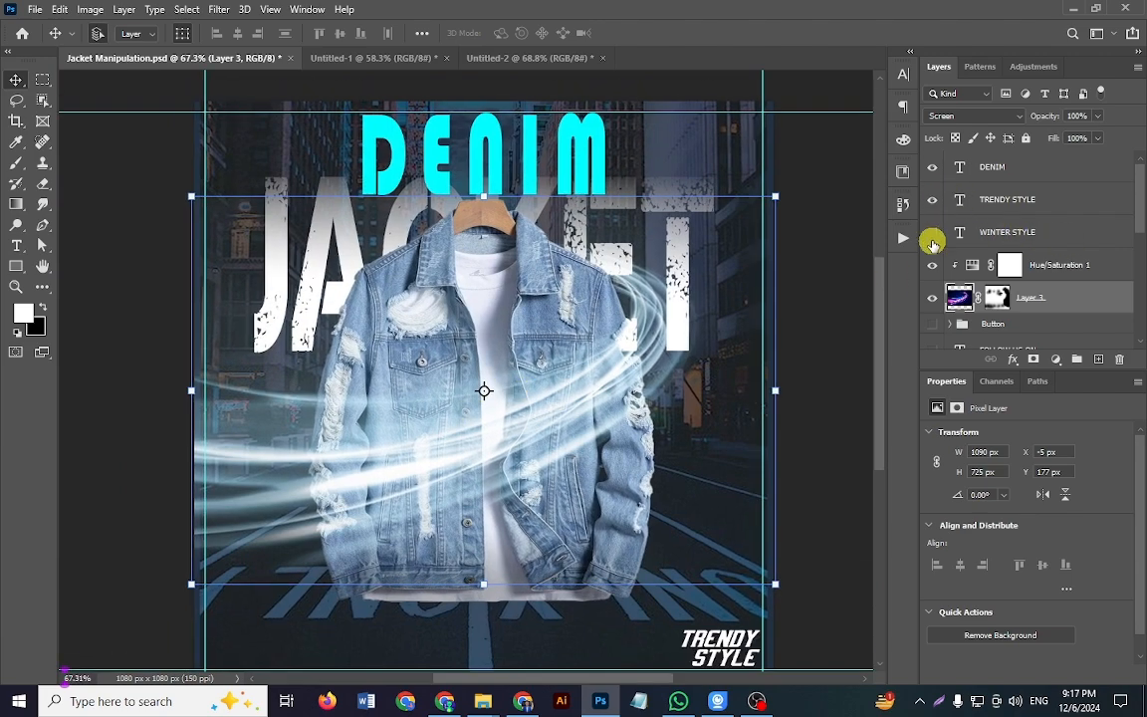
left_click(934, 234)
Step: Show the FOLLOW US ON text layer and the Icon group, and collapse the jacket layer's effects list
scroll(939, 249, "down", 3)
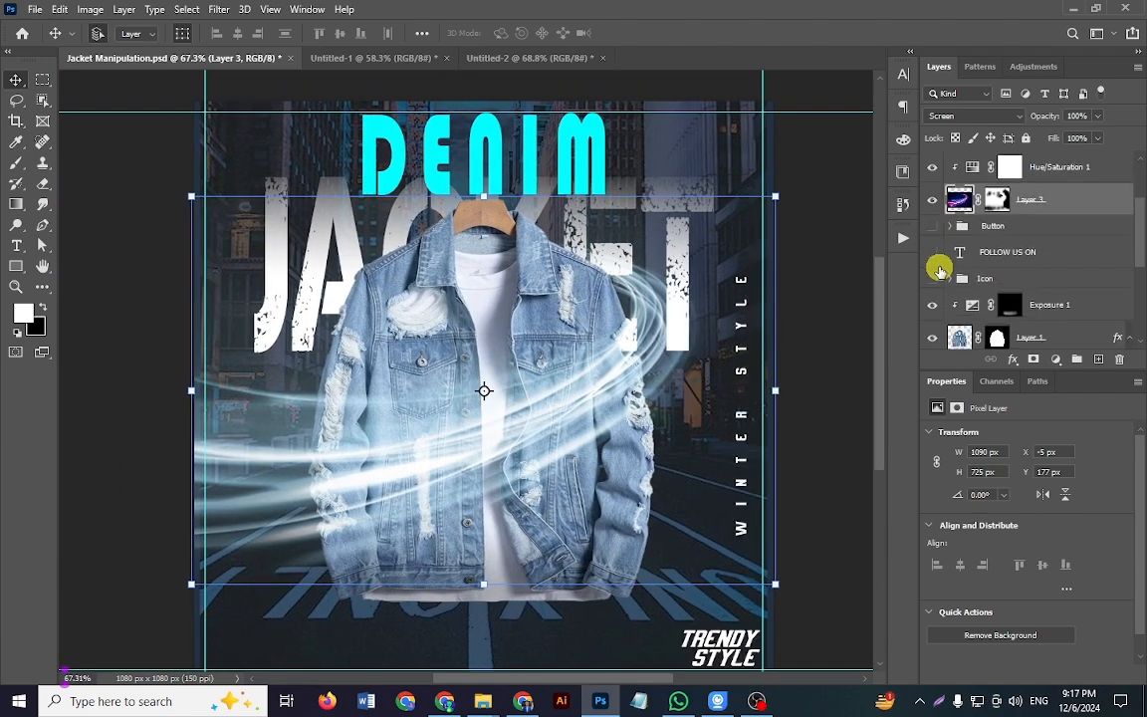
scroll(940, 267, "down", 1)
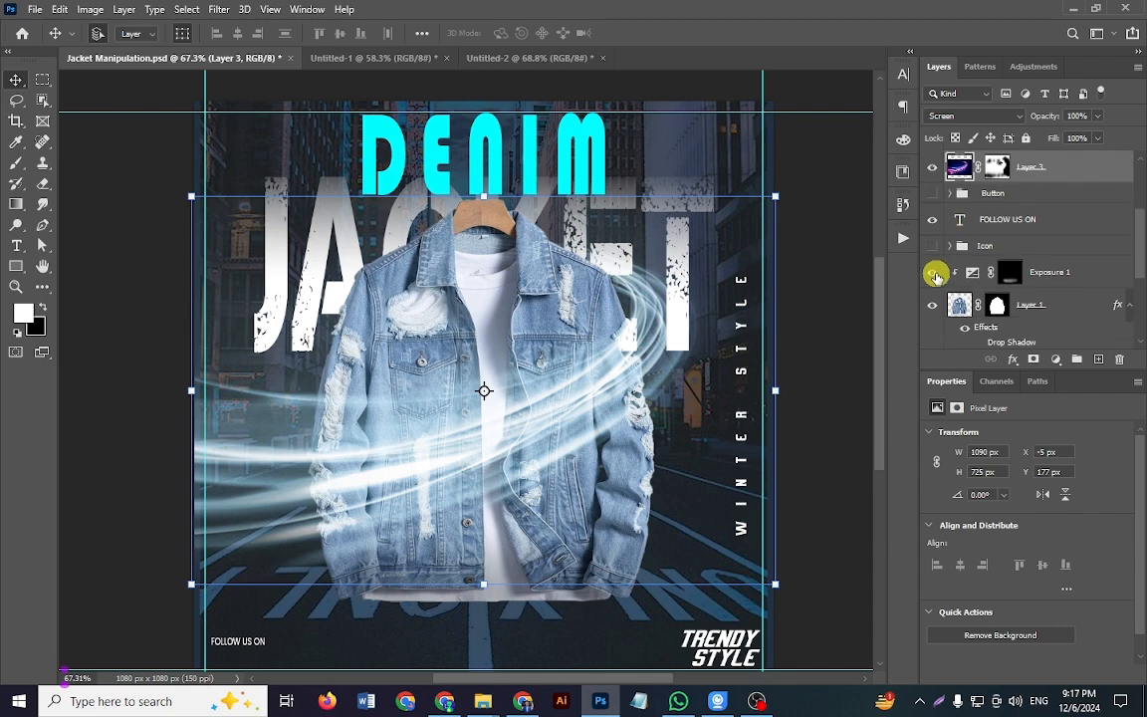
left_click(935, 246)
scroll(966, 271, "down", 1)
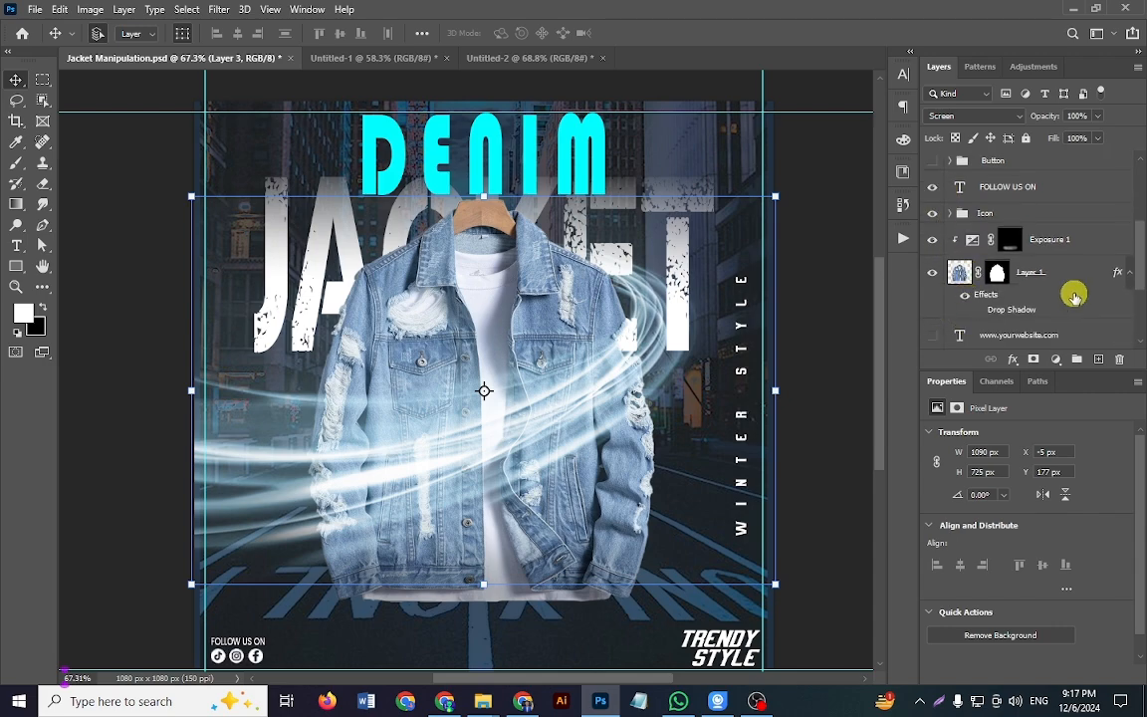
left_click(1122, 275)
scroll(944, 312, "down", 1)
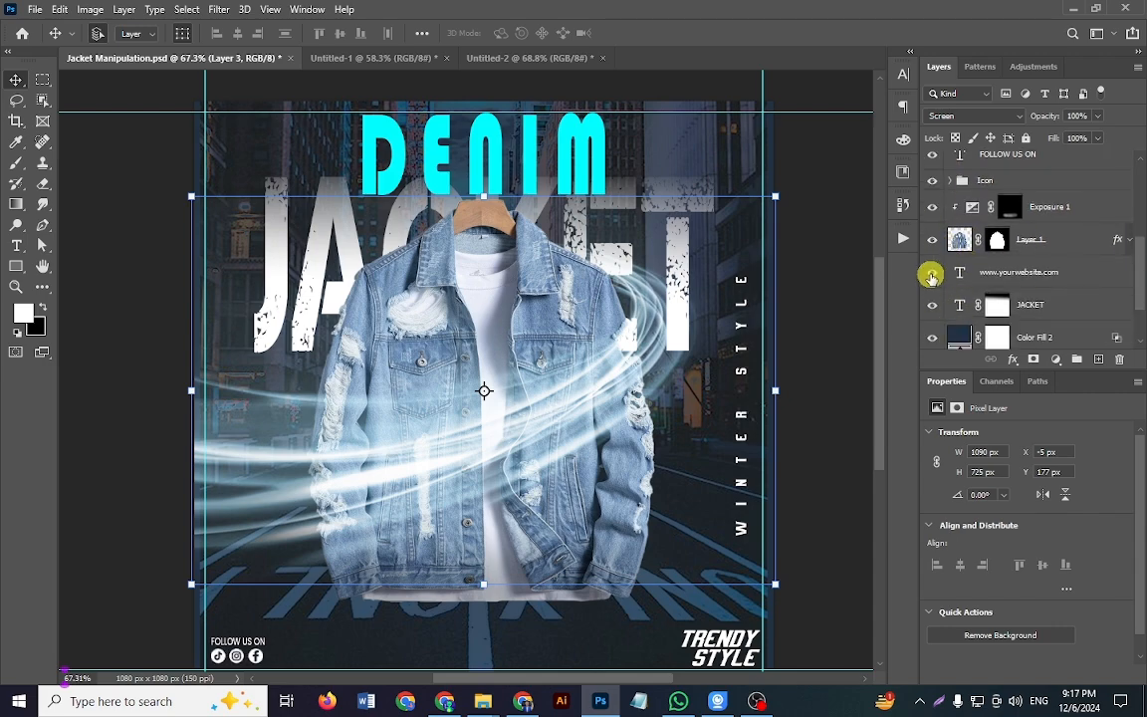
left_click(931, 275)
scroll(937, 289, "down", 2)
scroll(971, 304, "up", 7)
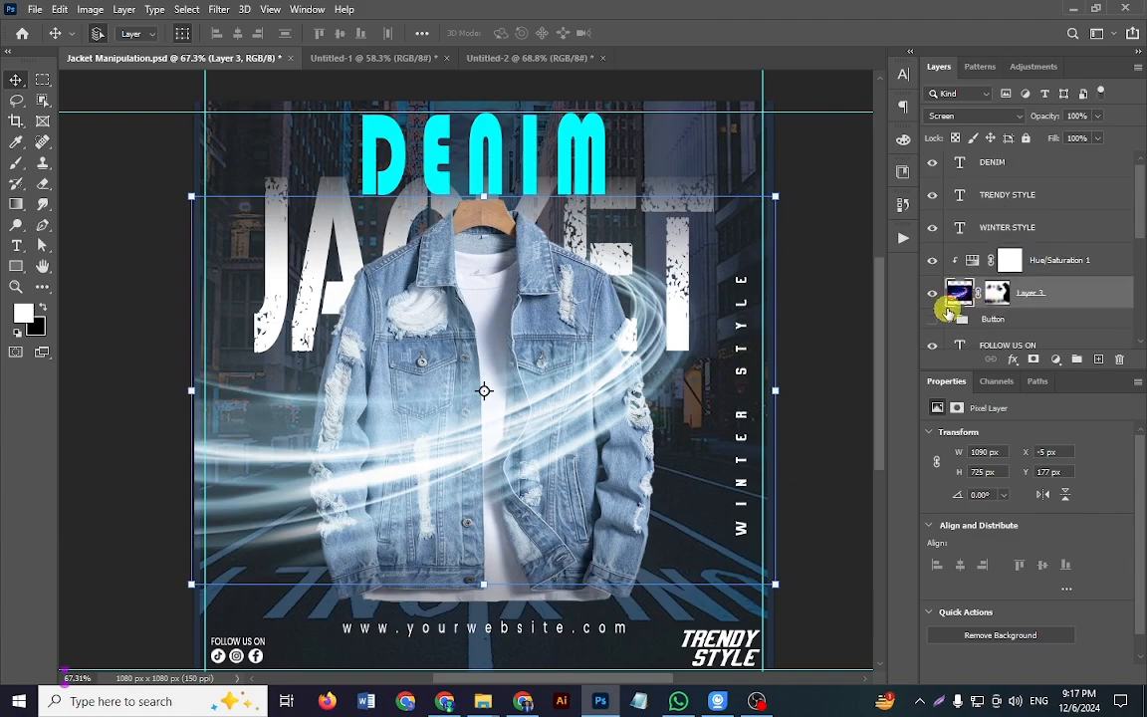
left_click(930, 319)
left_click(840, 395)
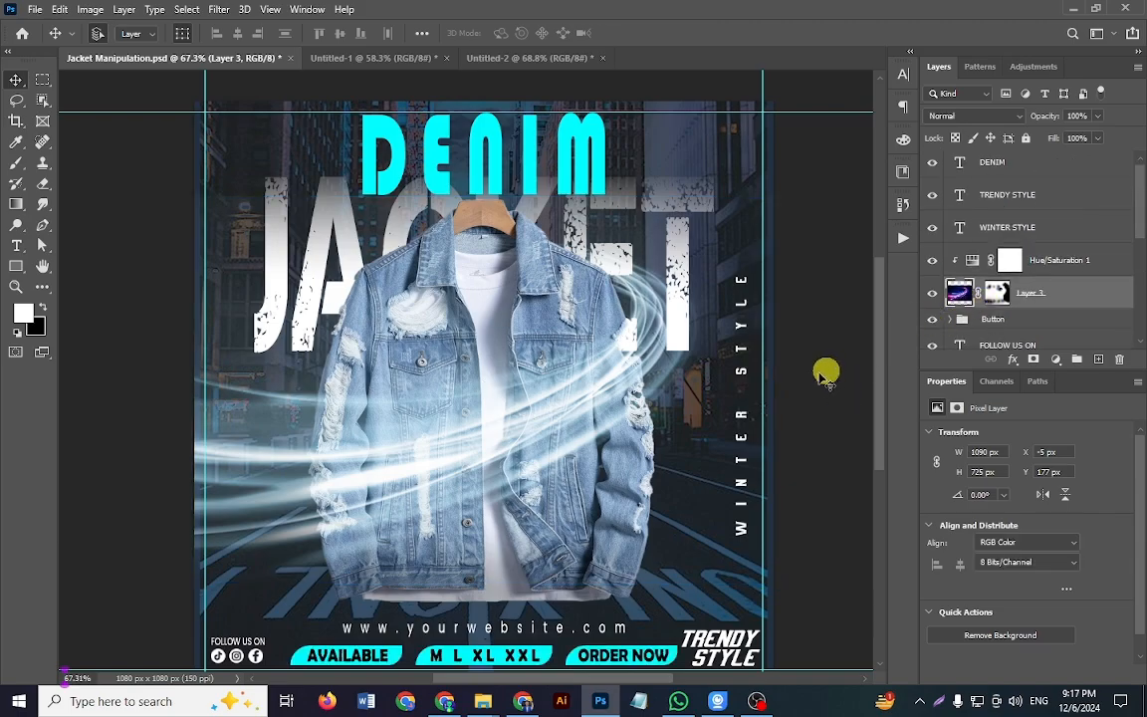
Step: Examine the AVAILABLE, M L XL XXL and ORDER NOW button labels and their text settings along the poster's lower edge
left_click_drag(433, 540, 407, 515)
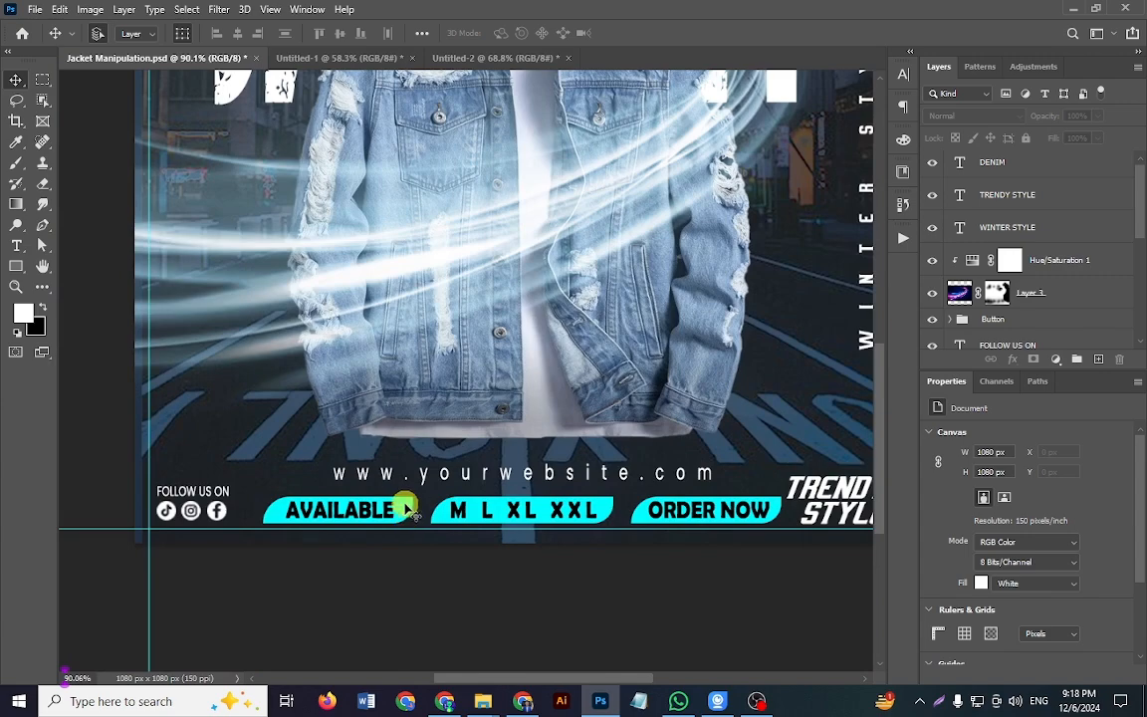
left_click_drag(471, 584, 404, 579)
left_click_drag(410, 573, 393, 571)
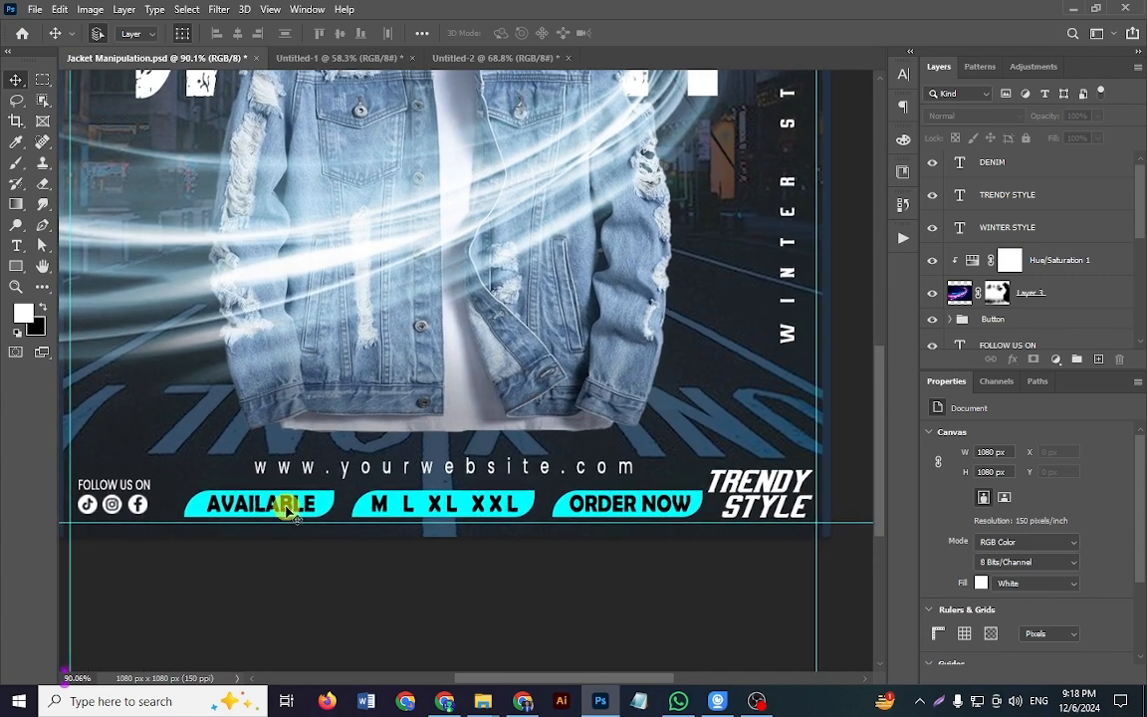
mouse_move(287, 507)
left_mouse_down()
mouse_move(304, 556)
mouse_move(298, 504)
left_mouse_up()
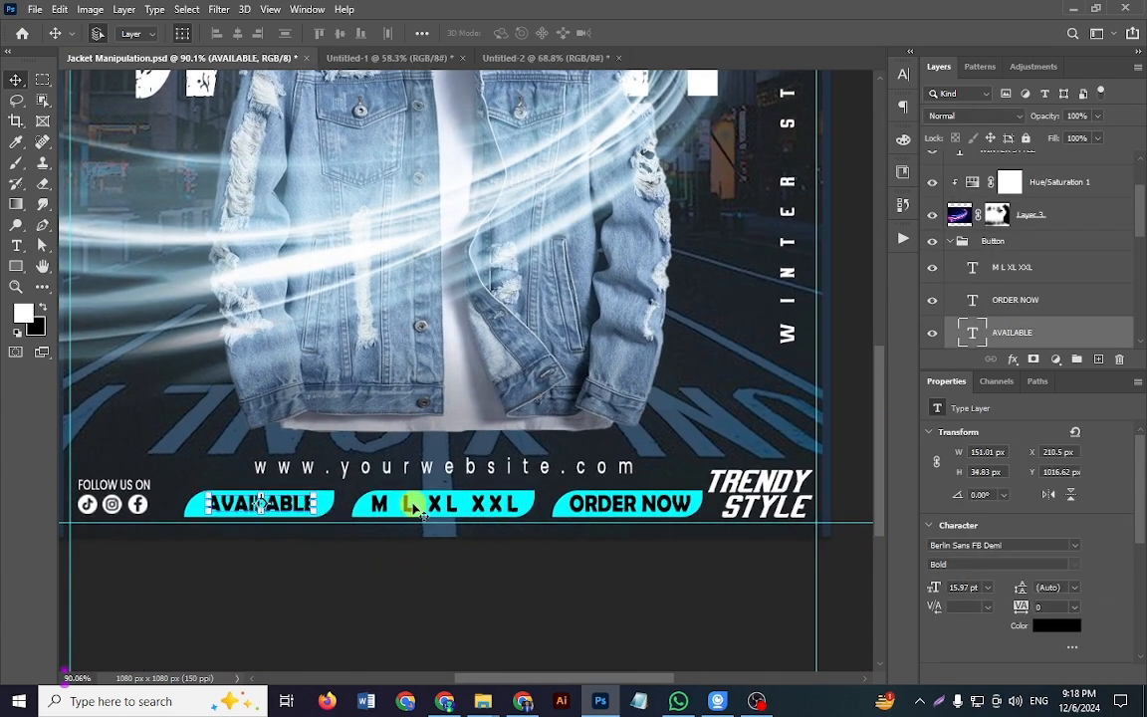
left_click(428, 505)
left_click(637, 504)
left_click(644, 597)
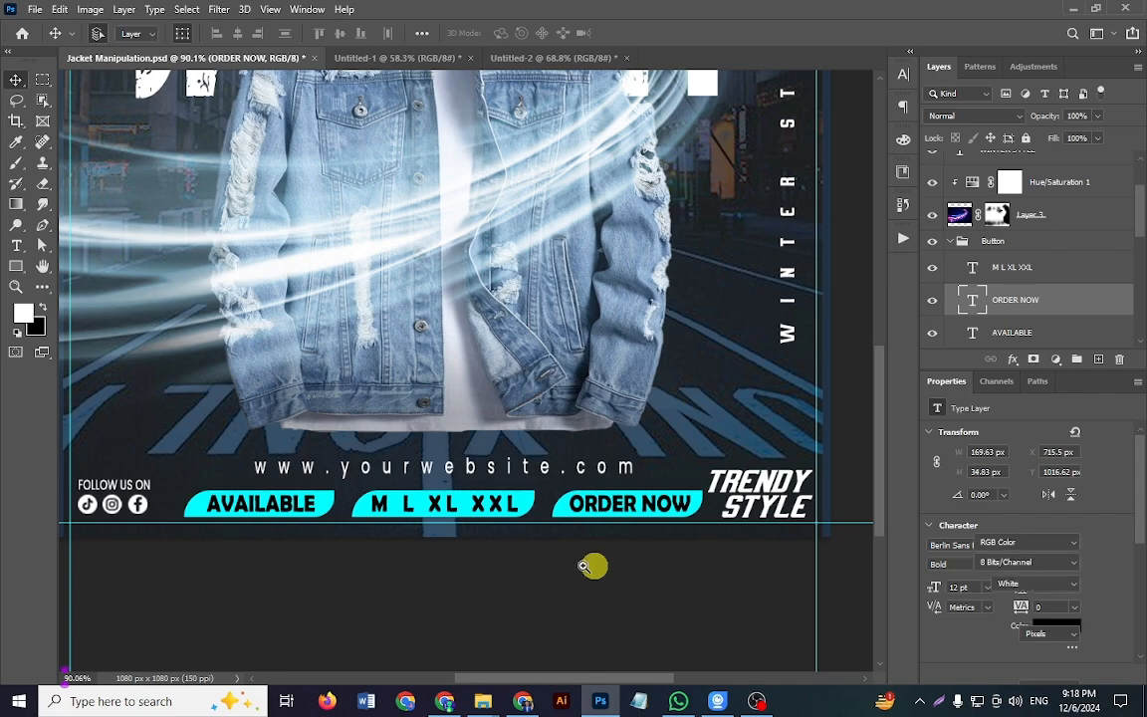
scroll(578, 565, "down", 5)
key("ctrl+0")
left_click(546, 615)
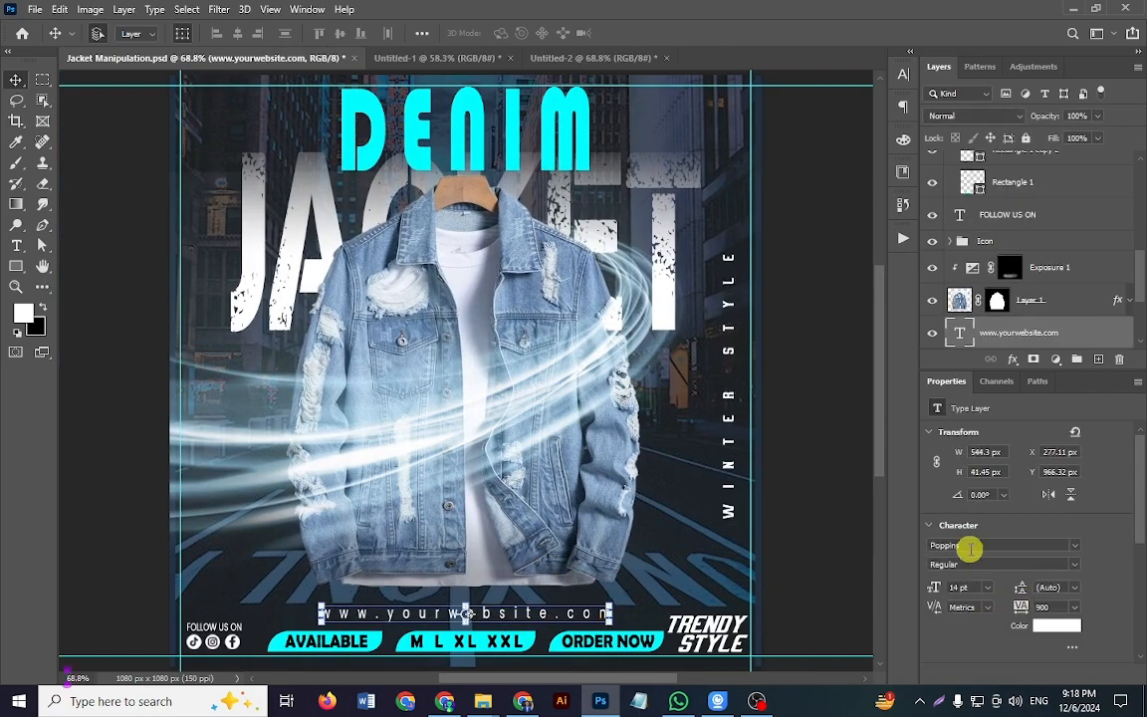
left_click(1071, 607)
left_click(1076, 610)
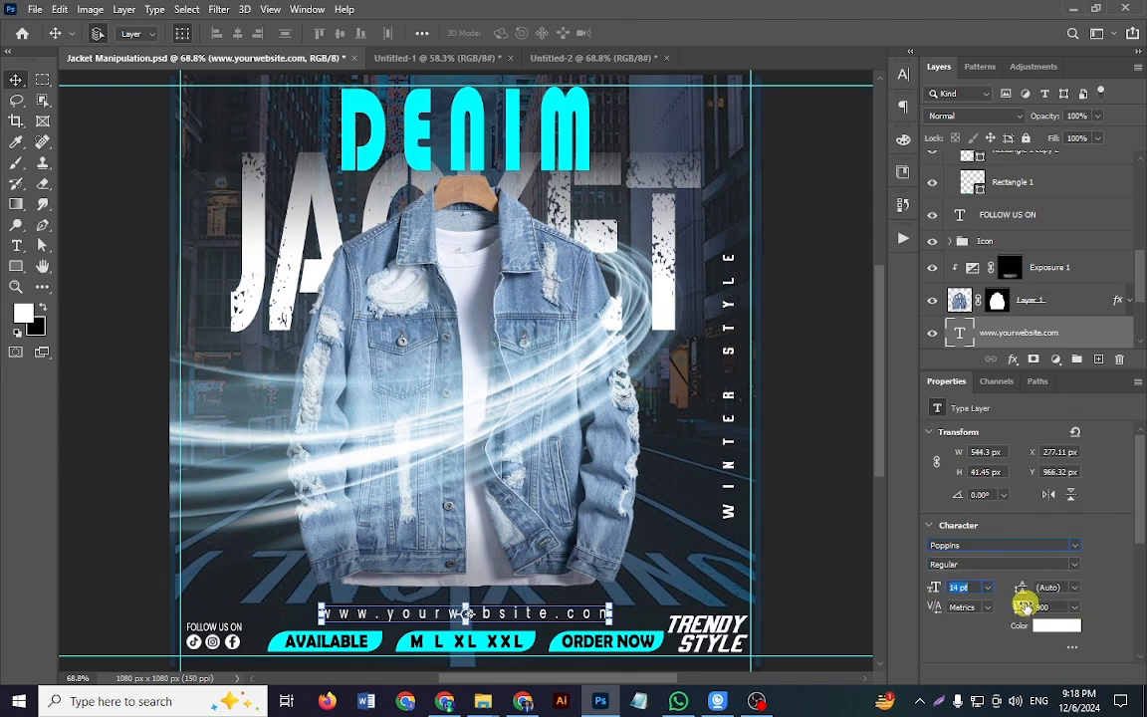
left_click(820, 543)
Step: Compare Untitled-2 with the completed Jacket Manipulation.psd and review the whole finished poster
left_click(716, 437)
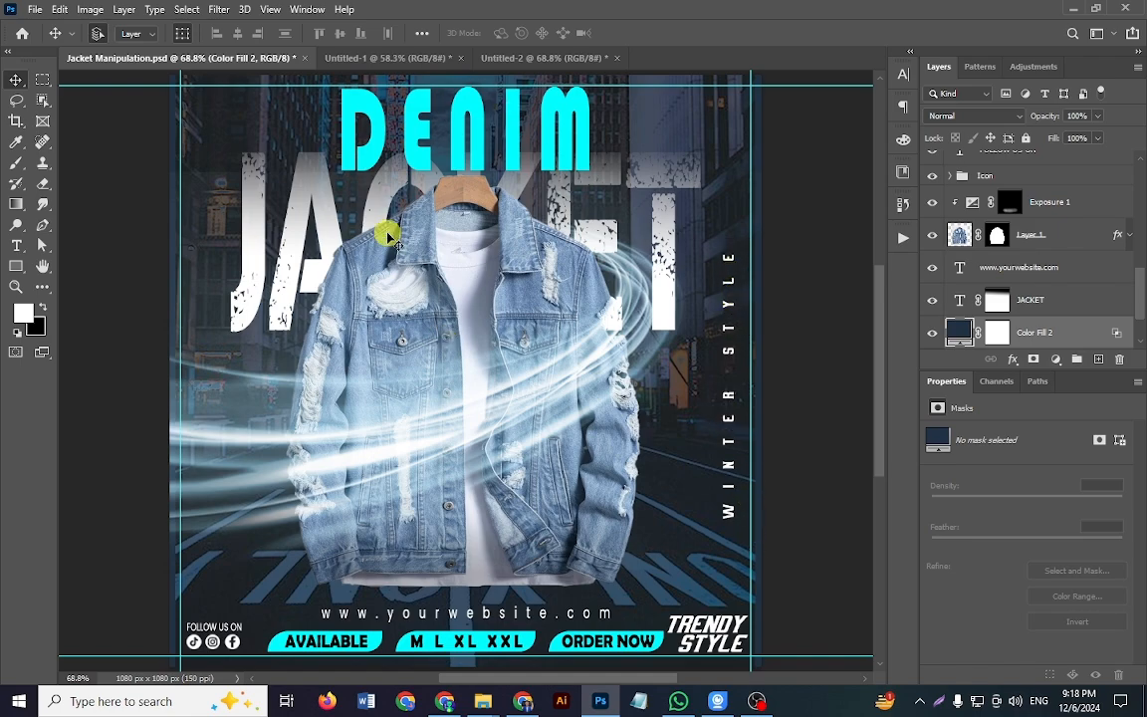
left_click(520, 58)
left_click(151, 62)
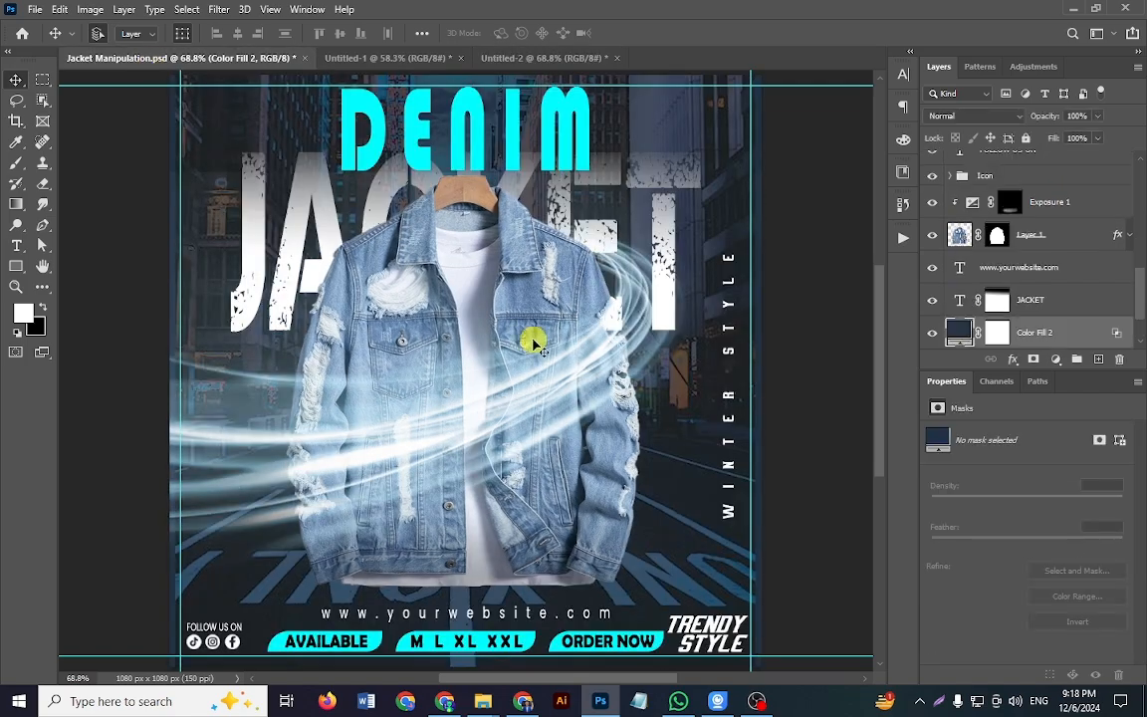
left_click_drag(527, 414, 495, 413)
key("ctrl+0")
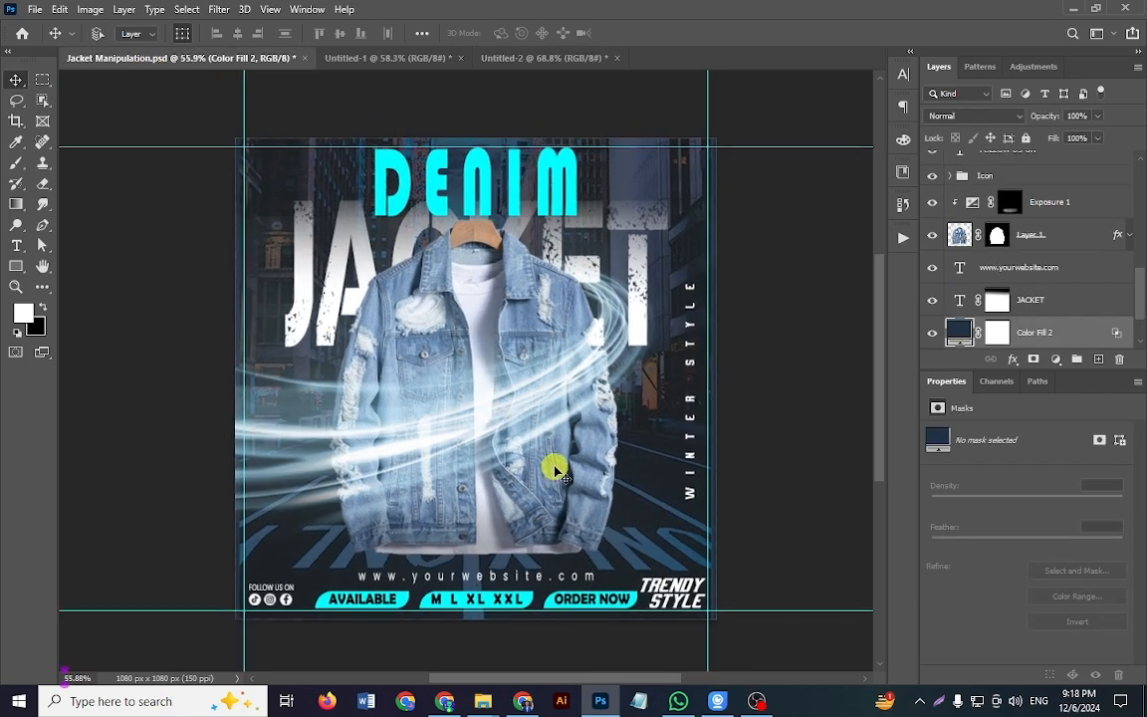
left_click(757, 701)
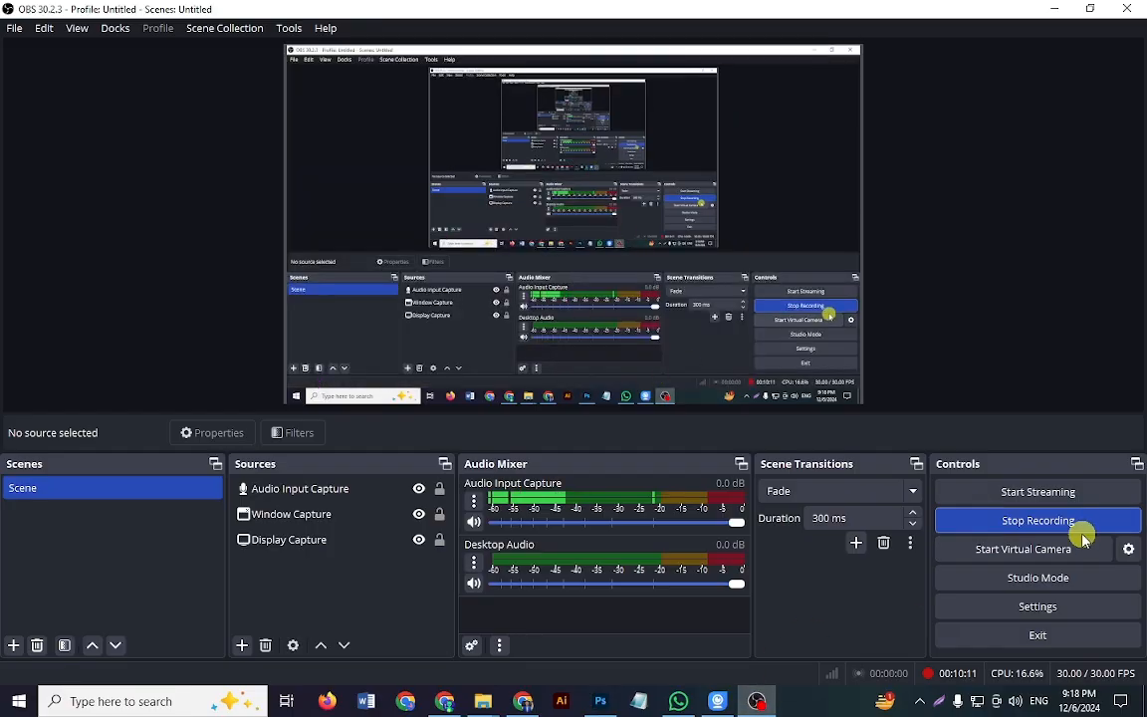